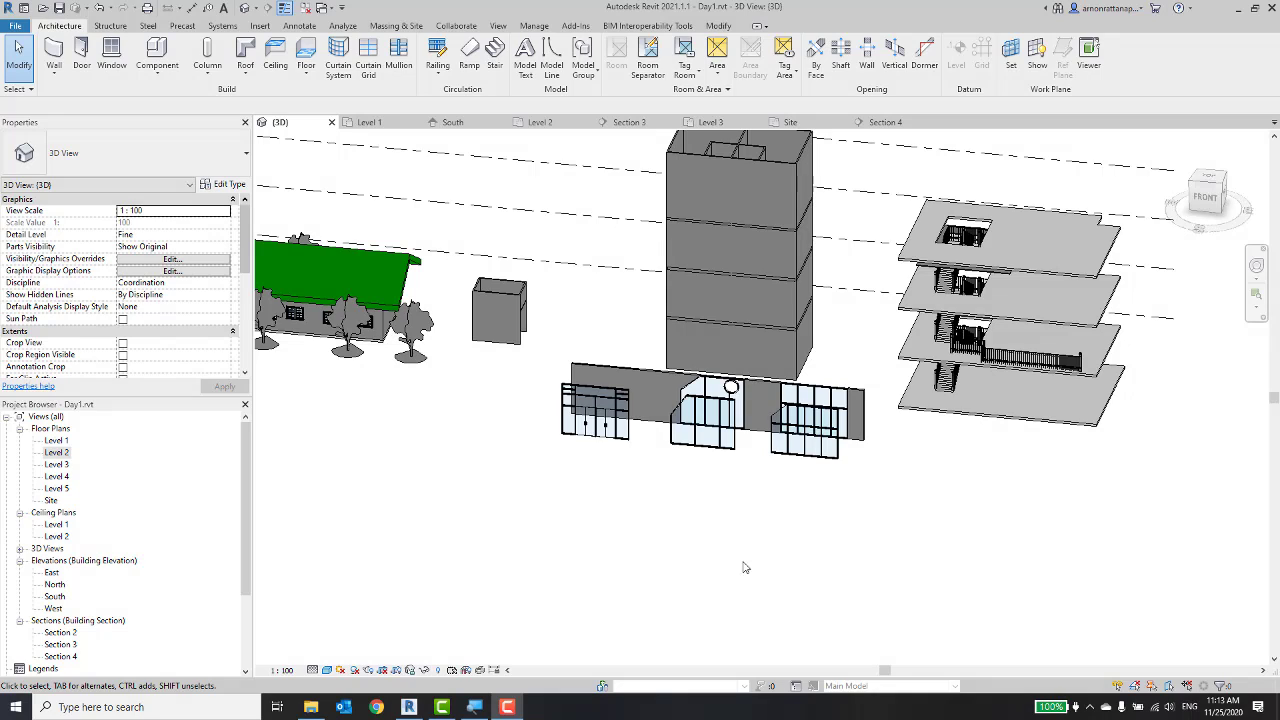
Close all views except the 3D view, then open the Level 2 and Level 1 floor plans.
scroll(720, 457, "down", 1)
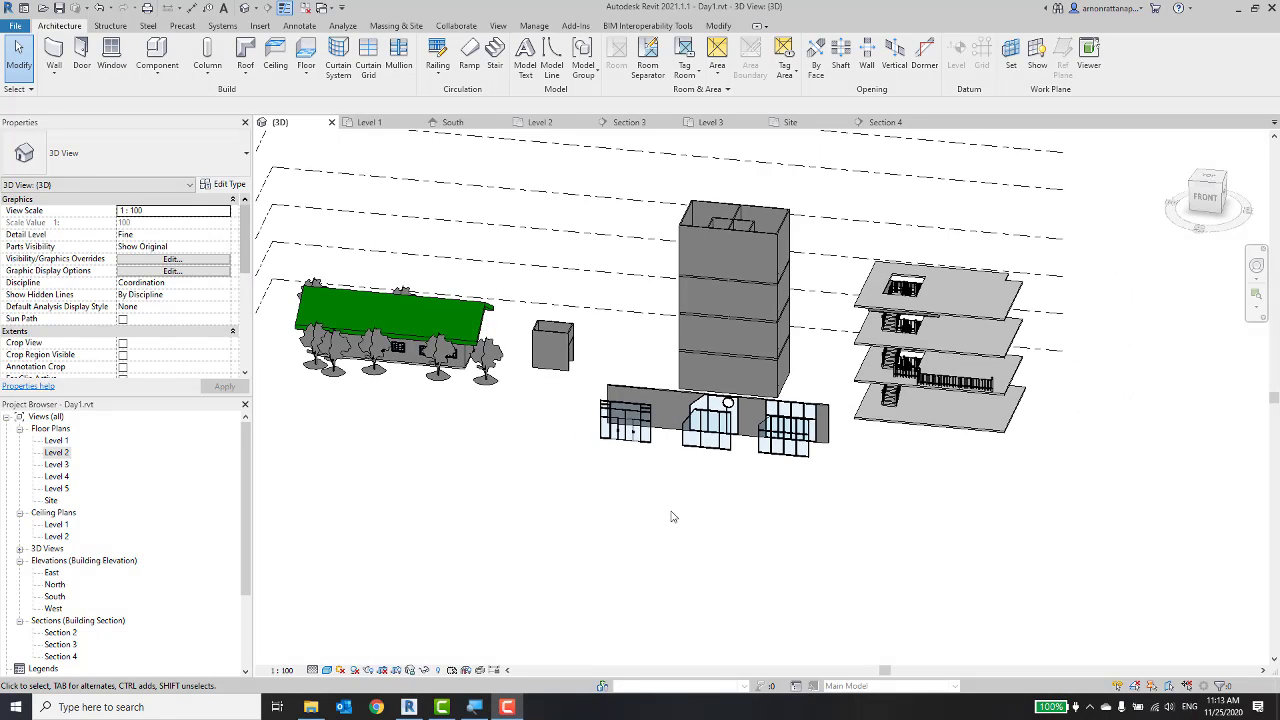
left_click(338, 7)
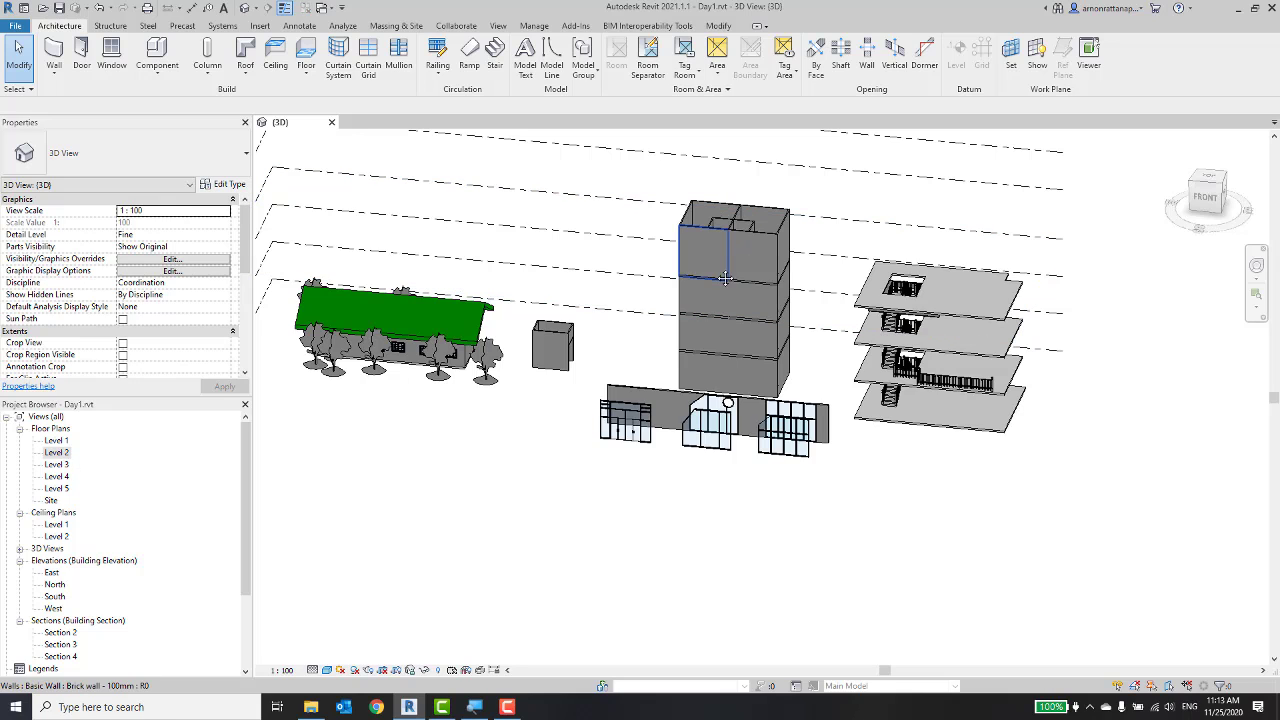
left_click(61, 457)
double_click(61, 457)
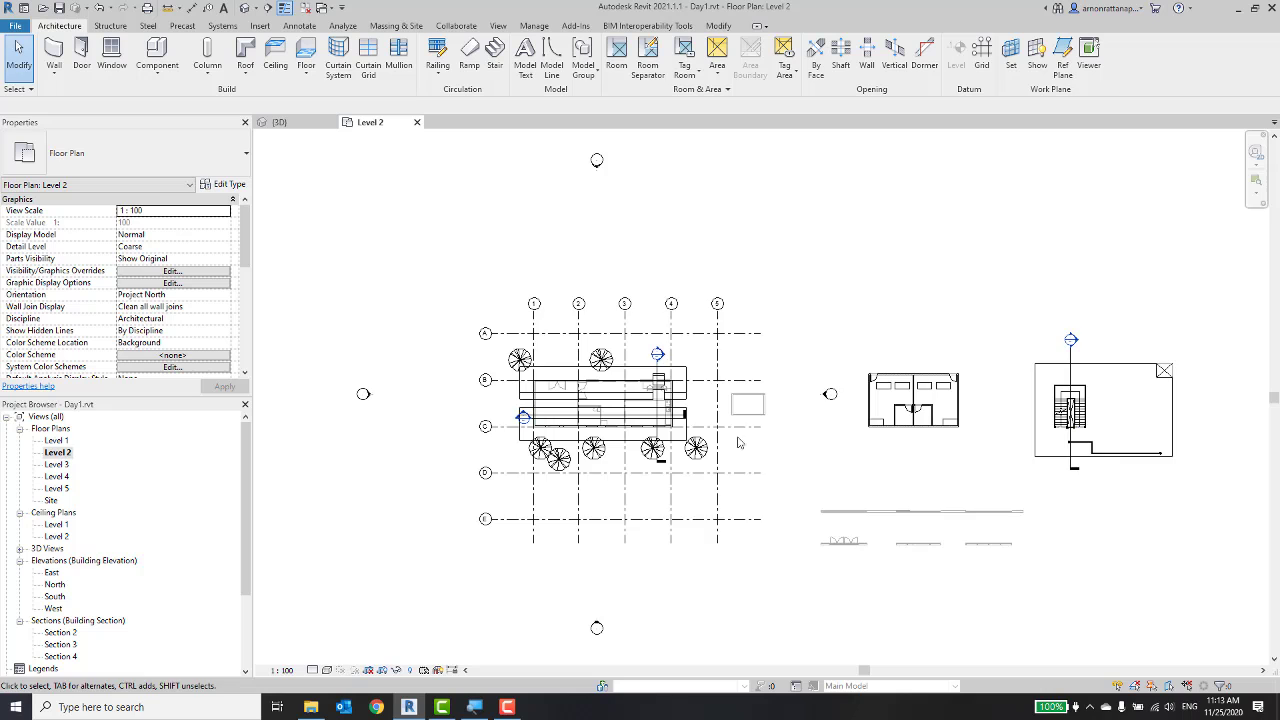
scroll(547, 305, "up", 4)
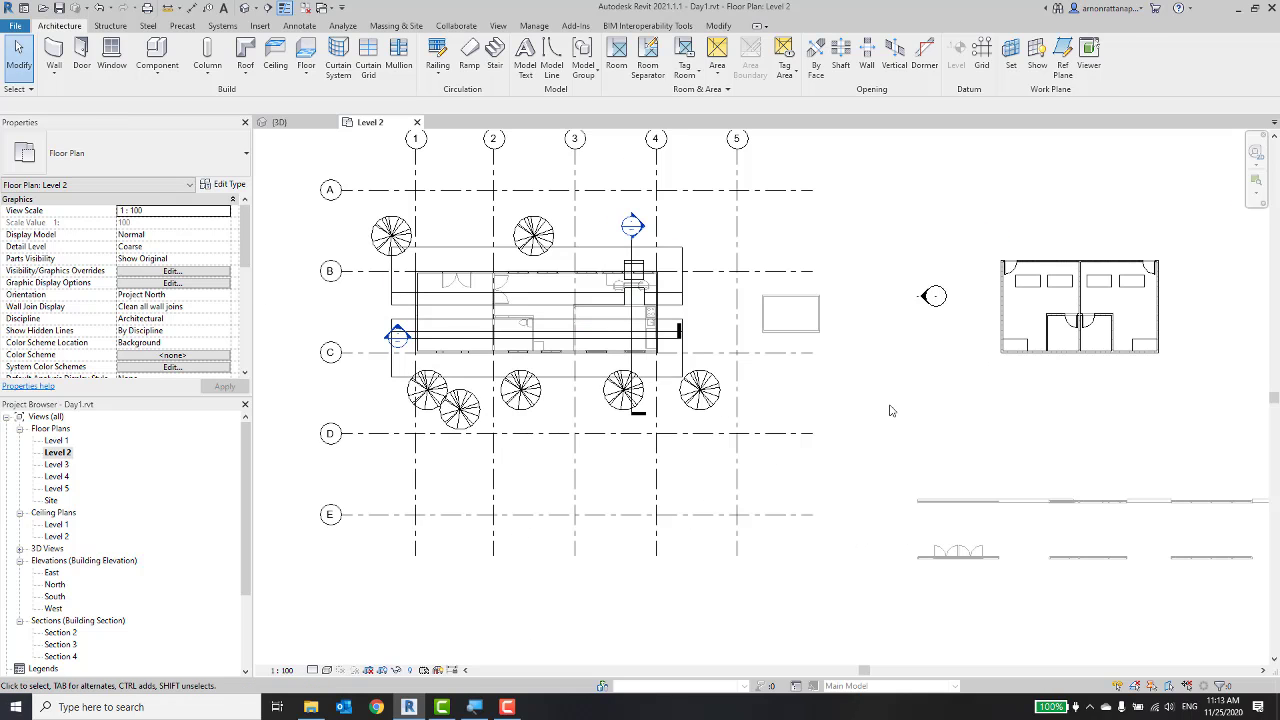
double_click(62, 441)
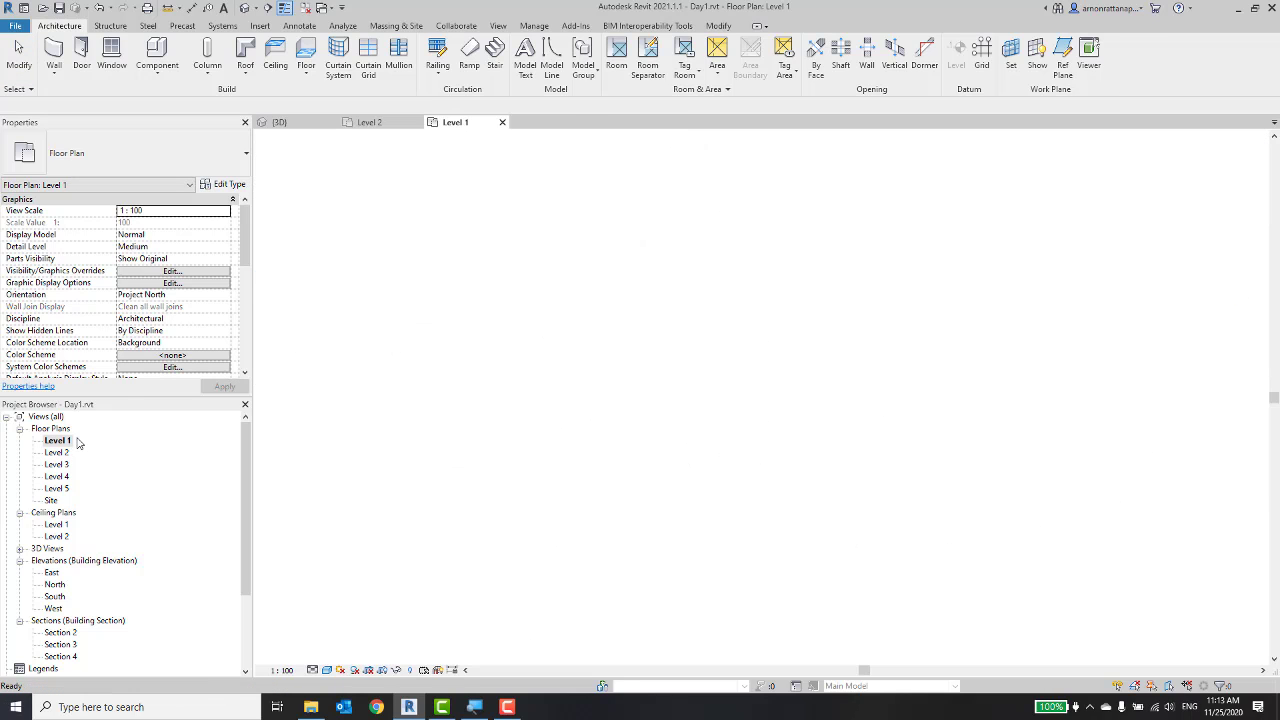
scroll(560, 340, "up", 2)
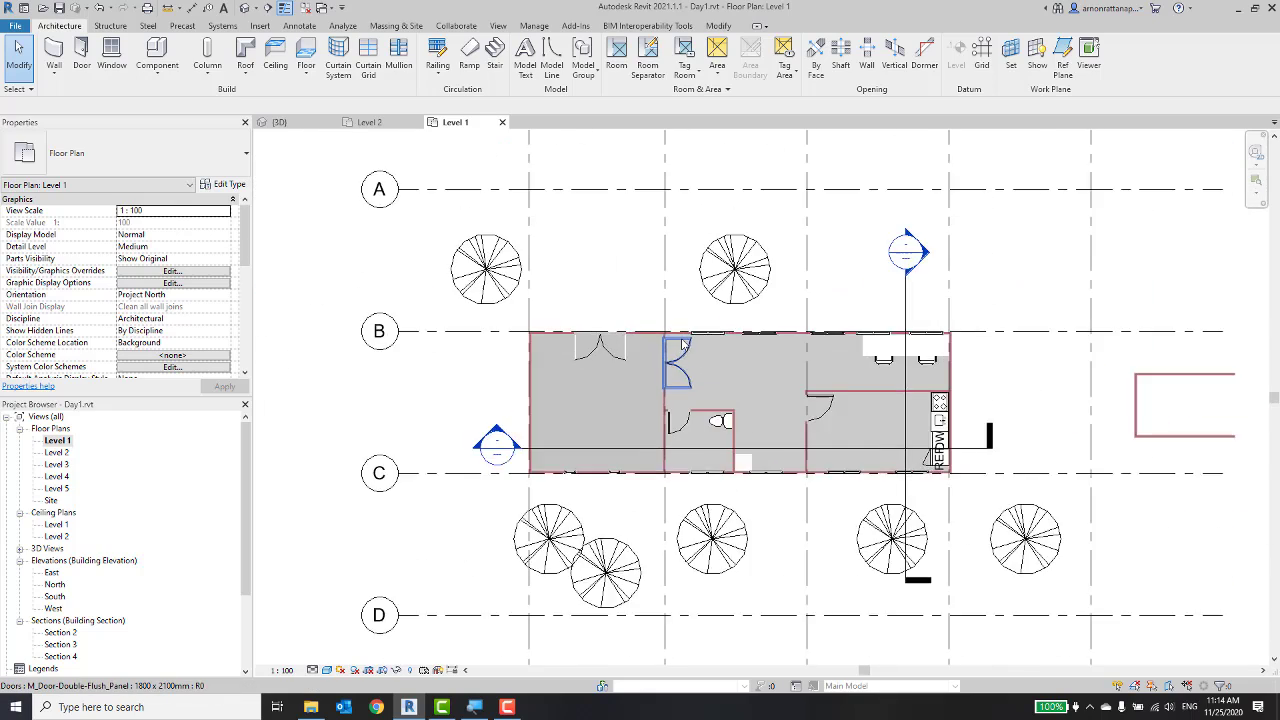
scroll(570, 355, "up", 2)
scroll(574, 363, "up", 3)
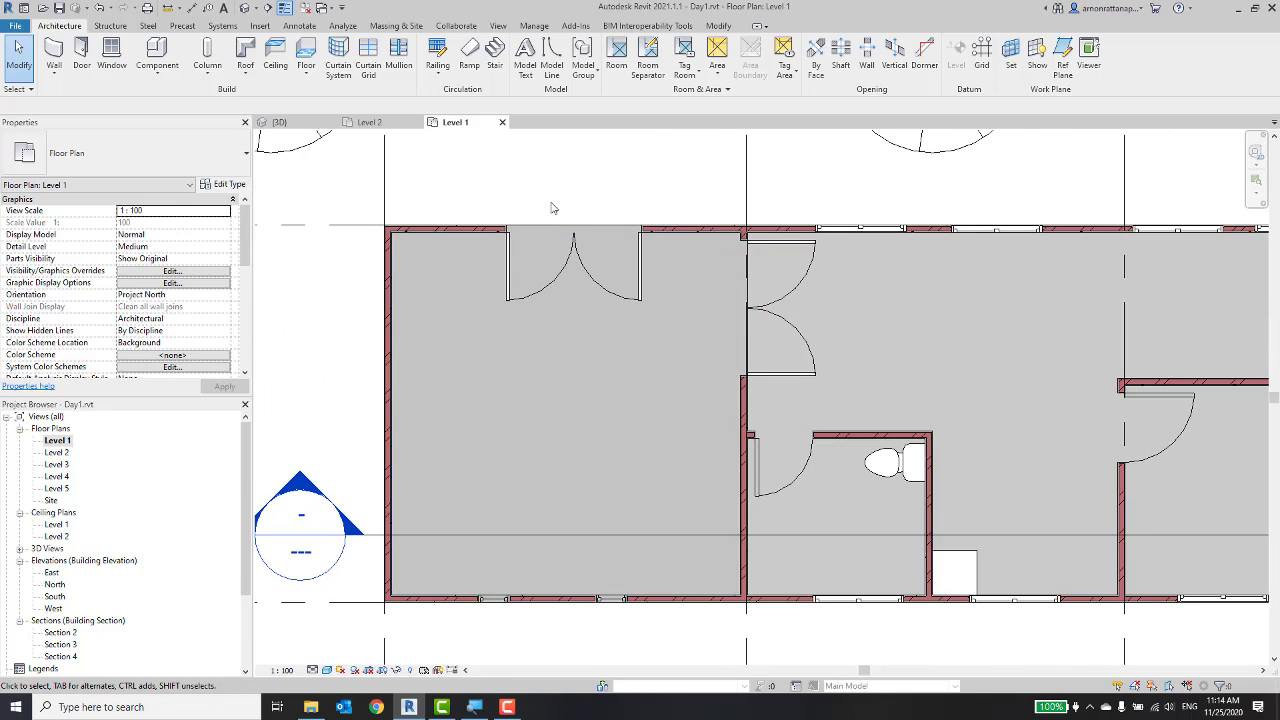
scroll(574, 363, "up", 1)
middle_click_drag(574, 363, 502, 262)
scroll(502, 262, "down", 3)
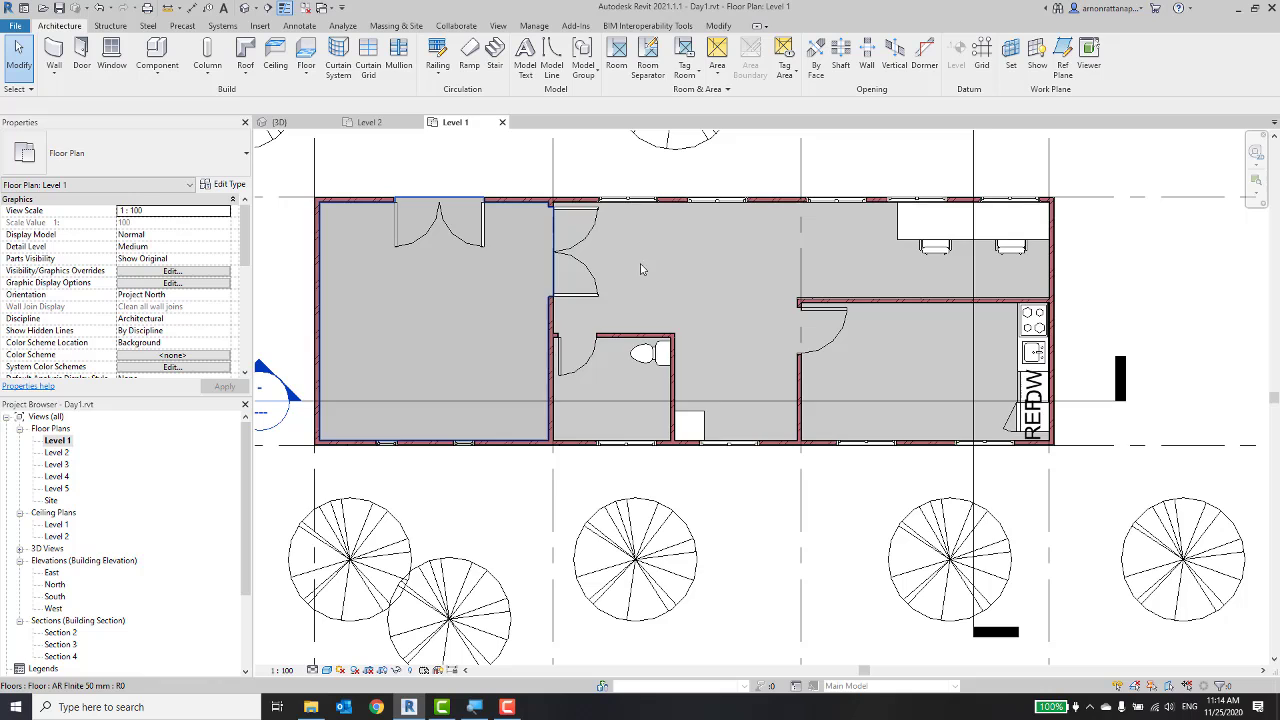
middle_click_drag(923, 336, 975, 370)
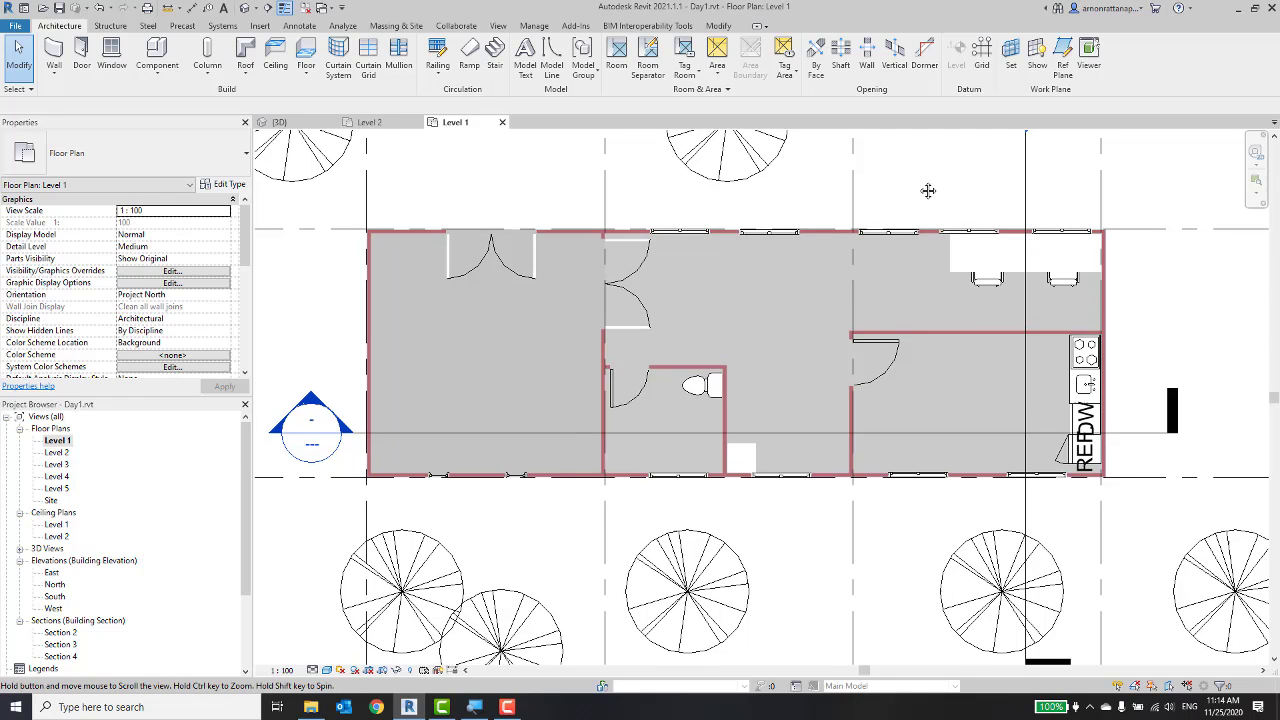
middle_click_drag(928, 191, 941, 181)
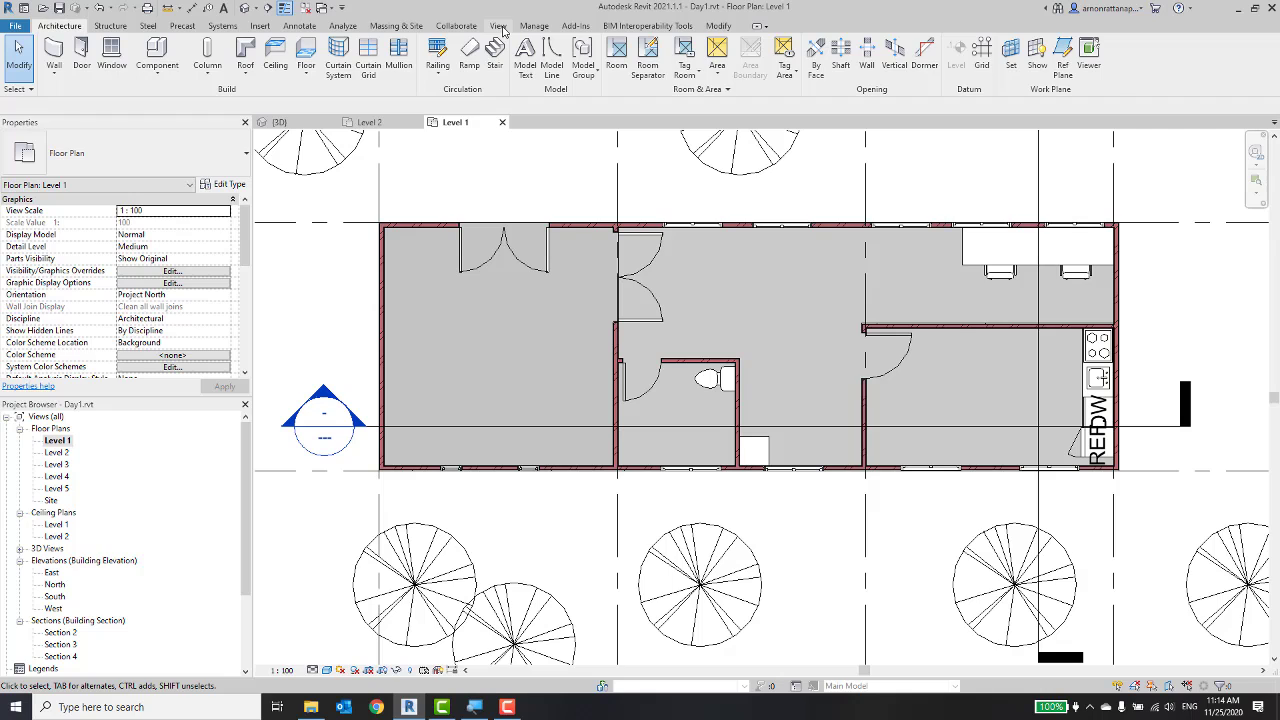
Toggle Thin Lines from the View tab's Graphics panel for the Level 1 plan.
left_click(500, 27)
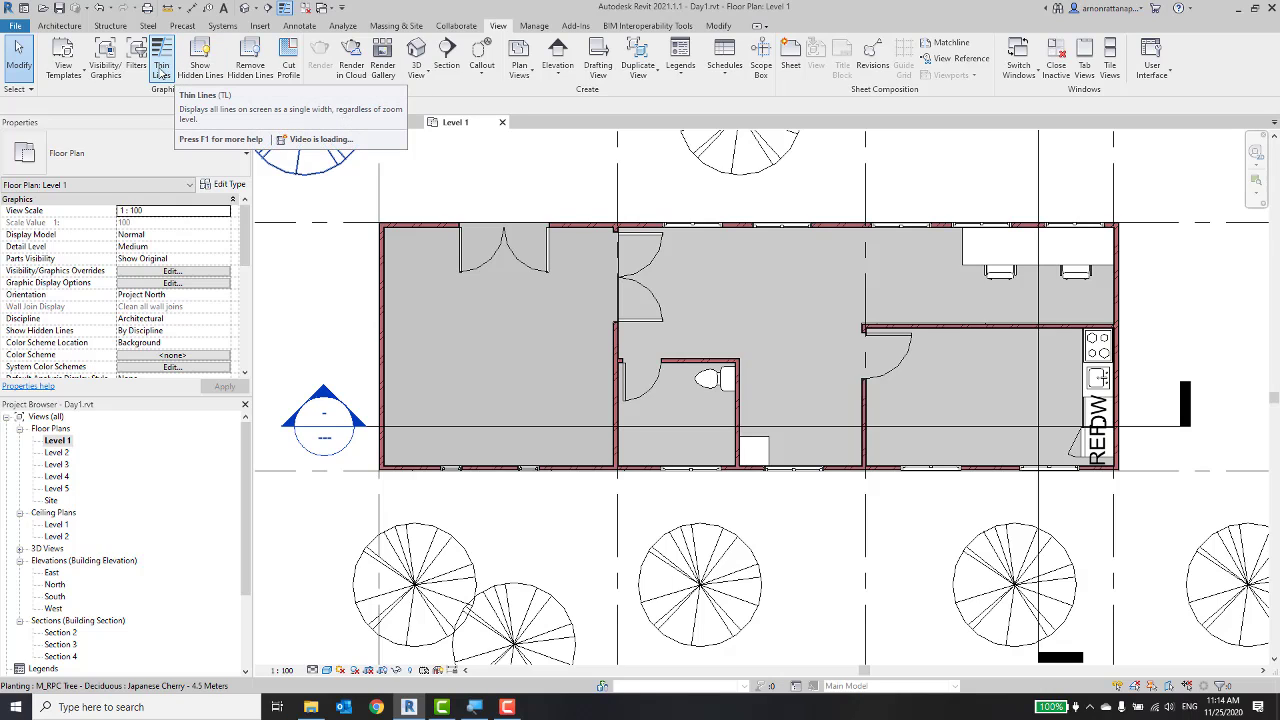
mouse_move(161, 65)
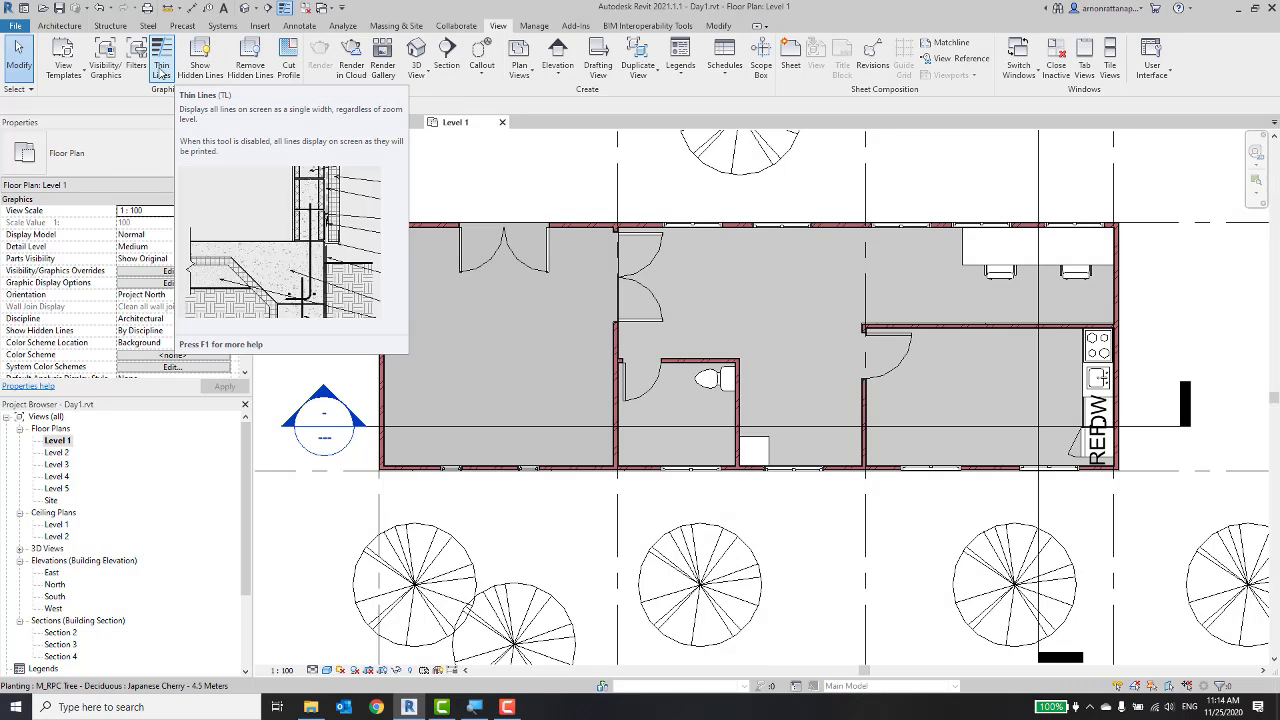
left_click(160, 72)
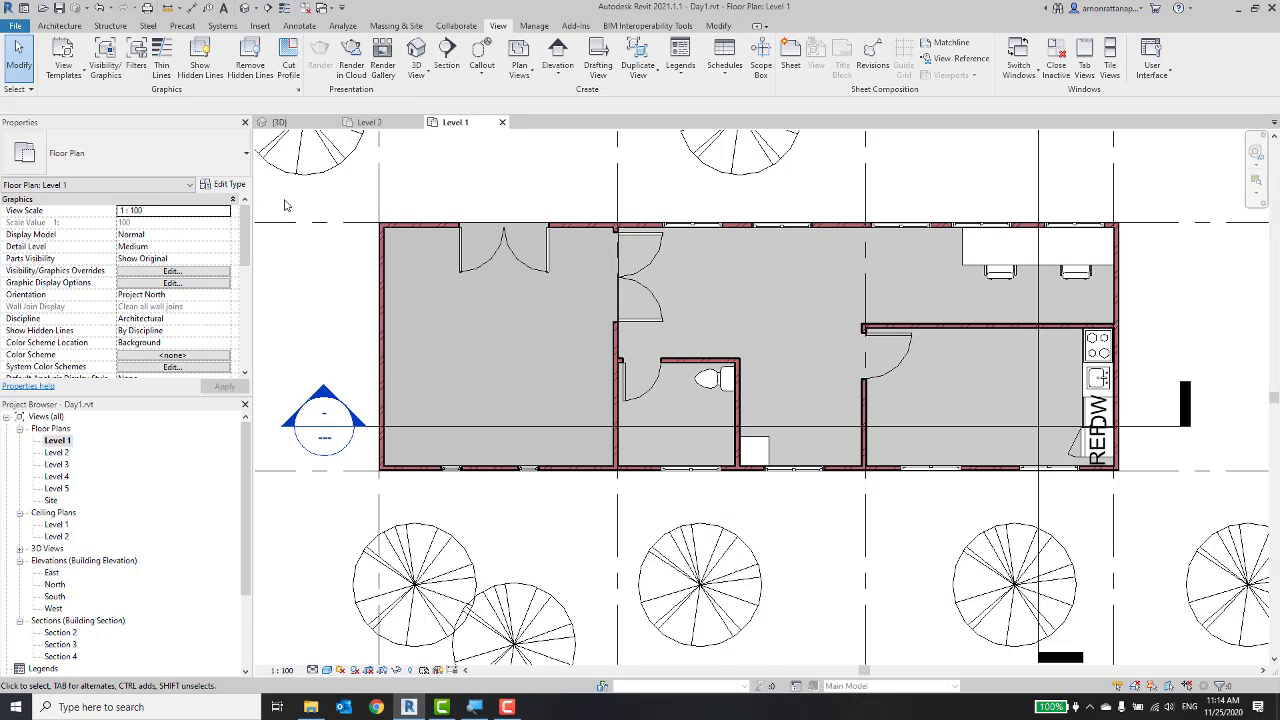
Zoom into a wall corner and toggle Thin Lines on and off repeatedly.
scroll(363, 236, "up", 2)
scroll(363, 236, "up", 2)
scroll(363, 236, "up", 1)
scroll(363, 236, "up", 1)
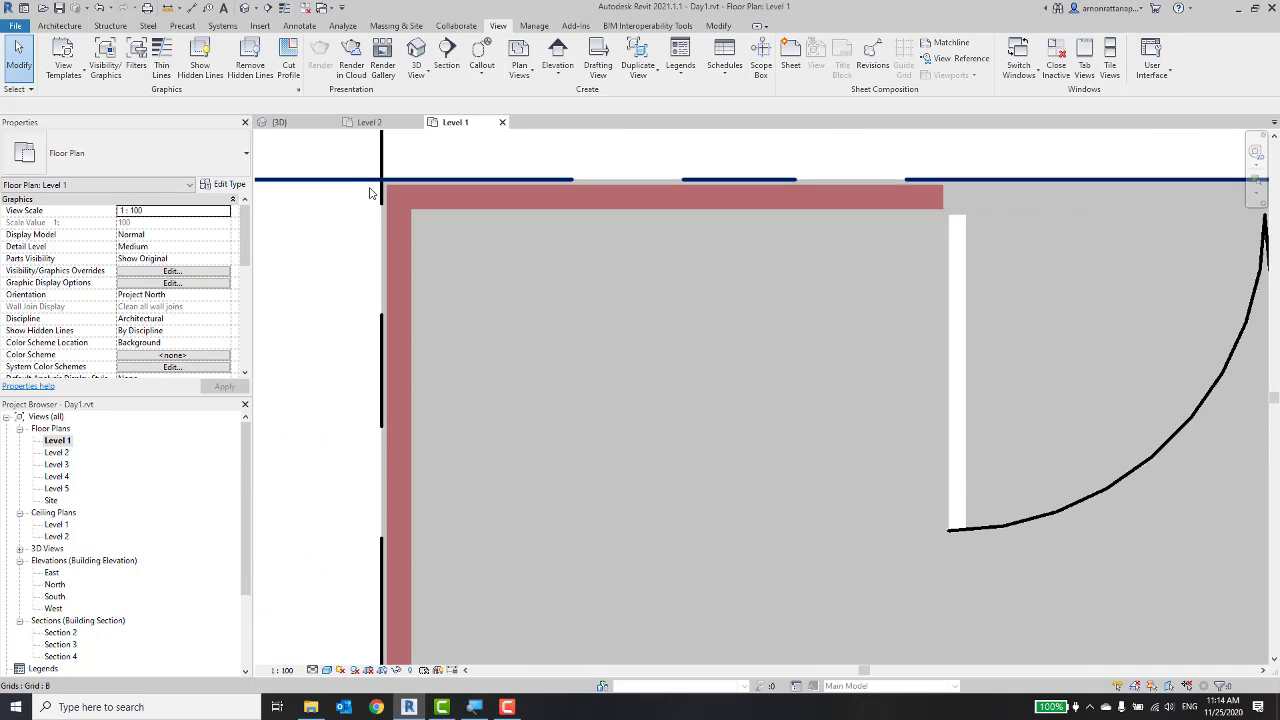
scroll(360, 240, "up", 1)
scroll(354, 284, "up", 1)
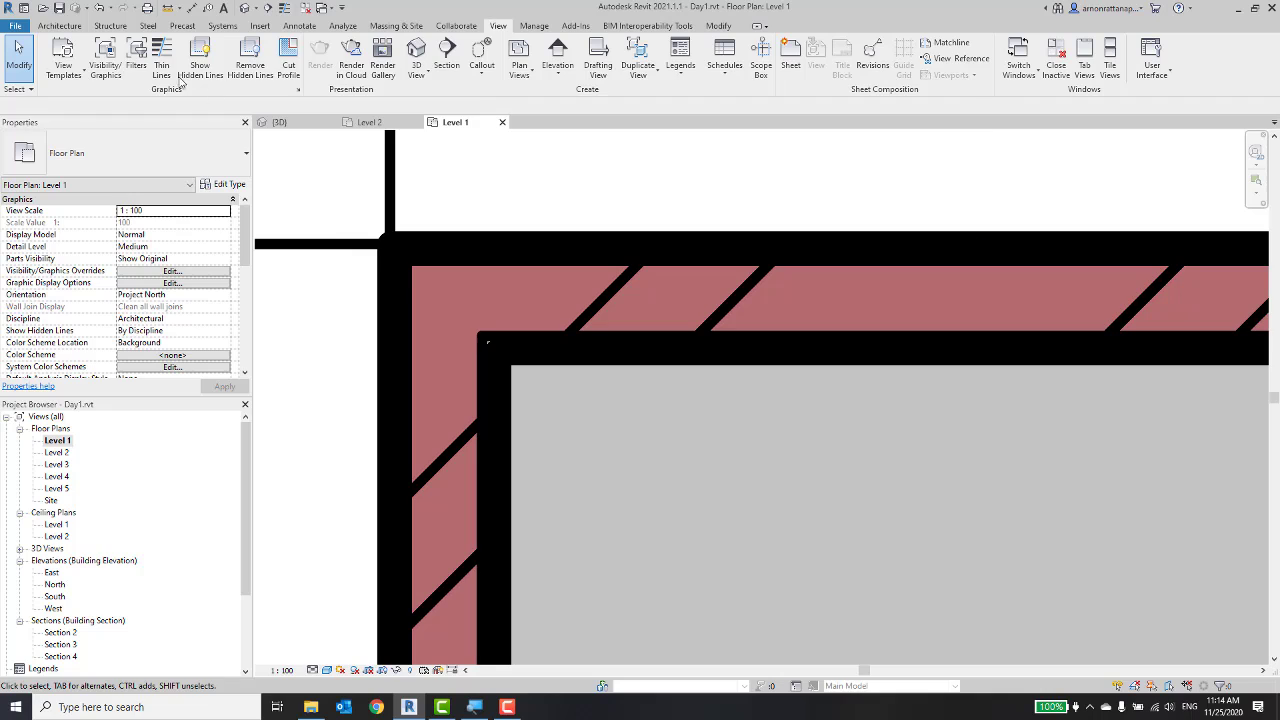
left_click(160, 66)
left_click(160, 66)
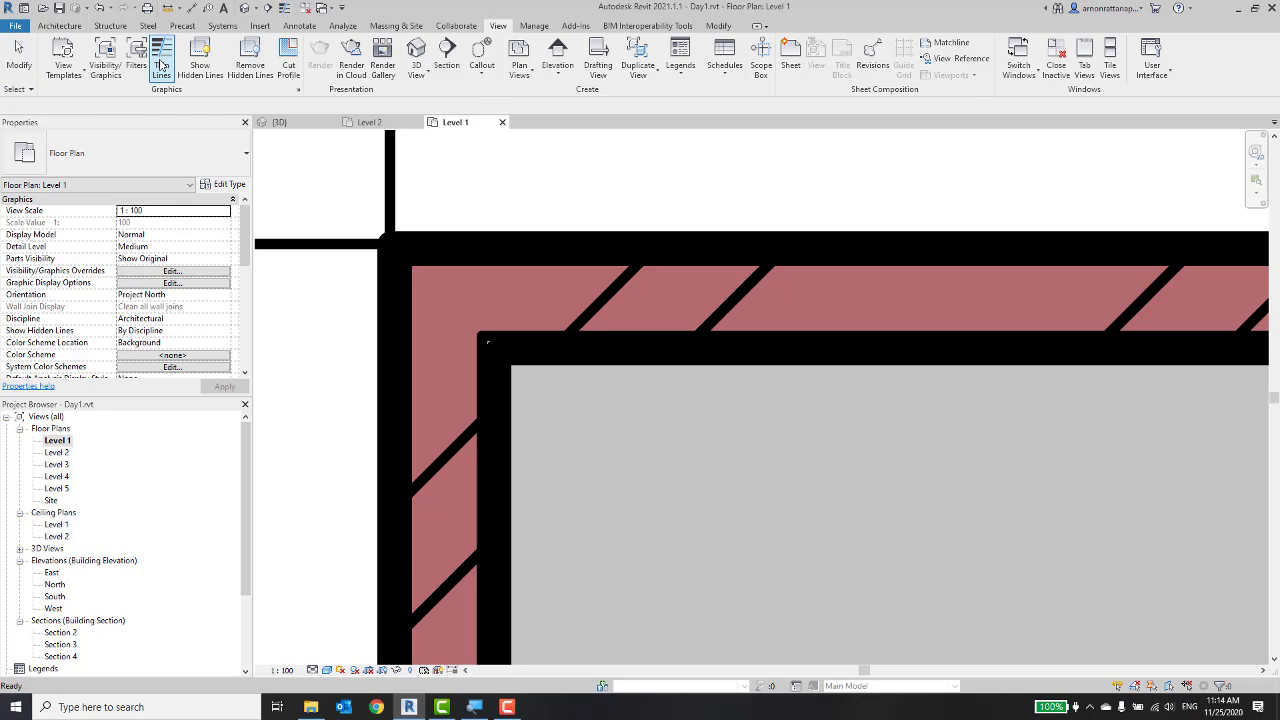
left_click(160, 66)
left_click(160, 66)
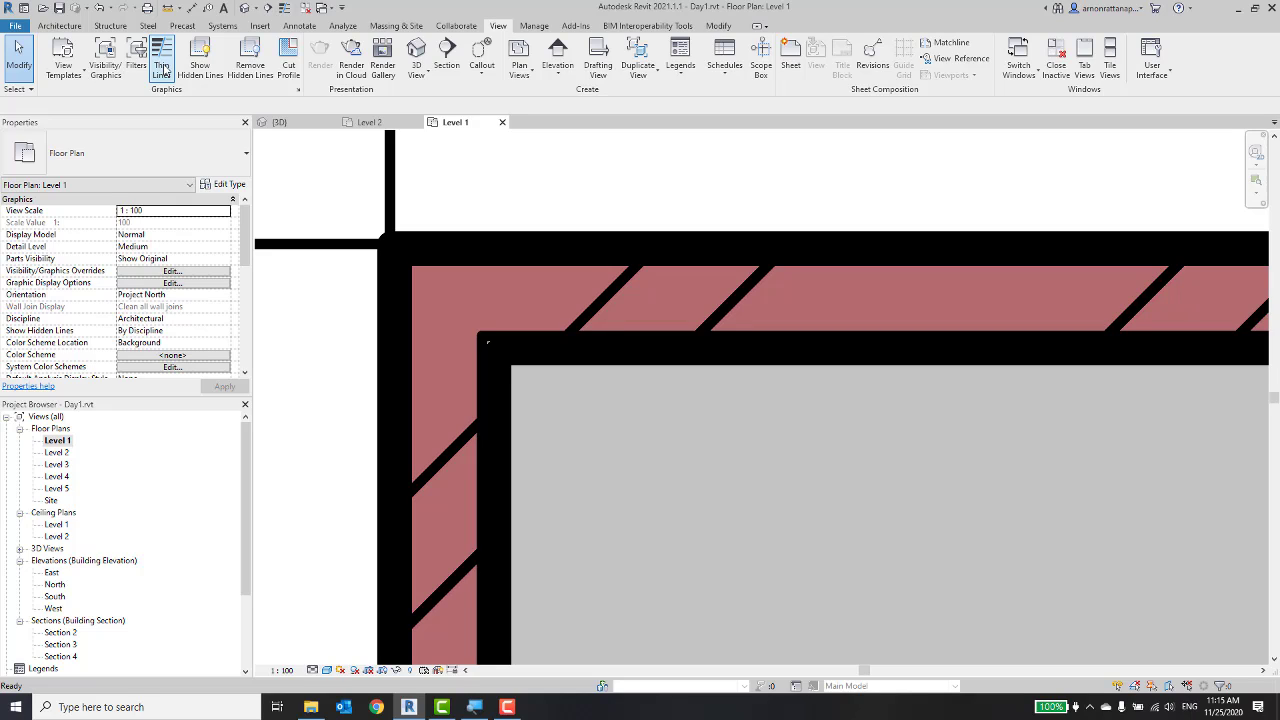
left_click(162, 68)
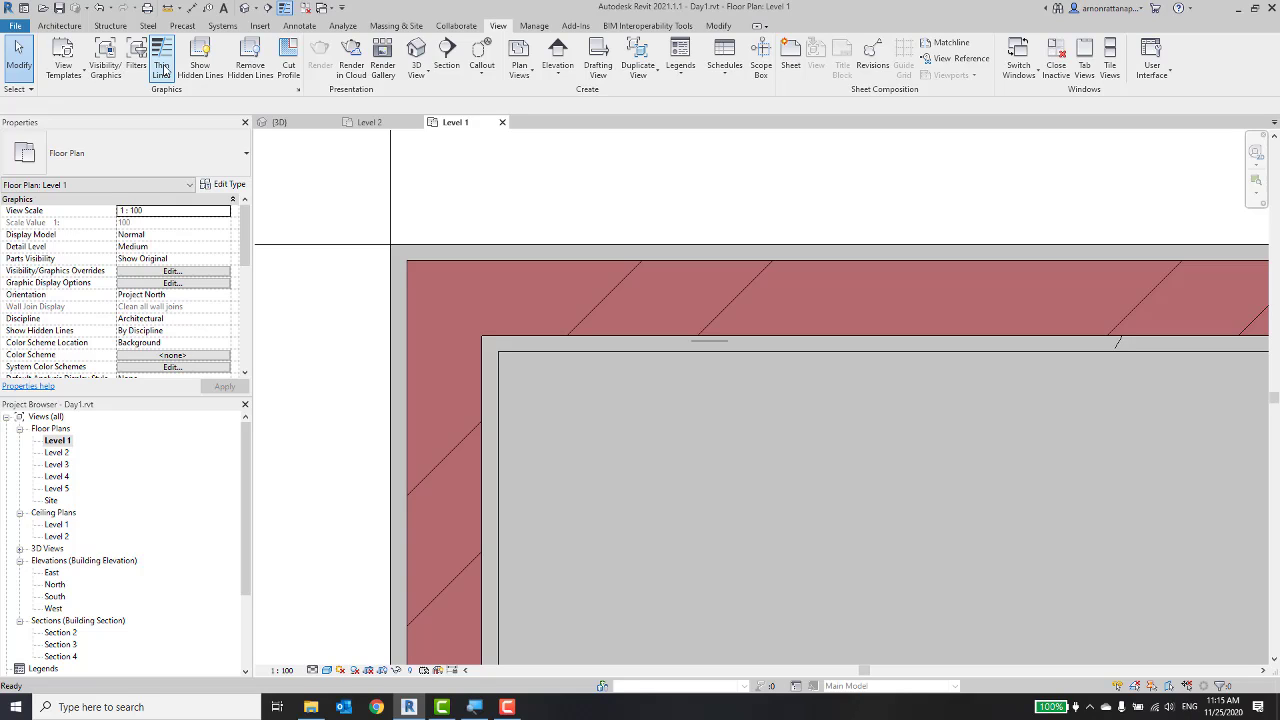
left_click(163, 68)
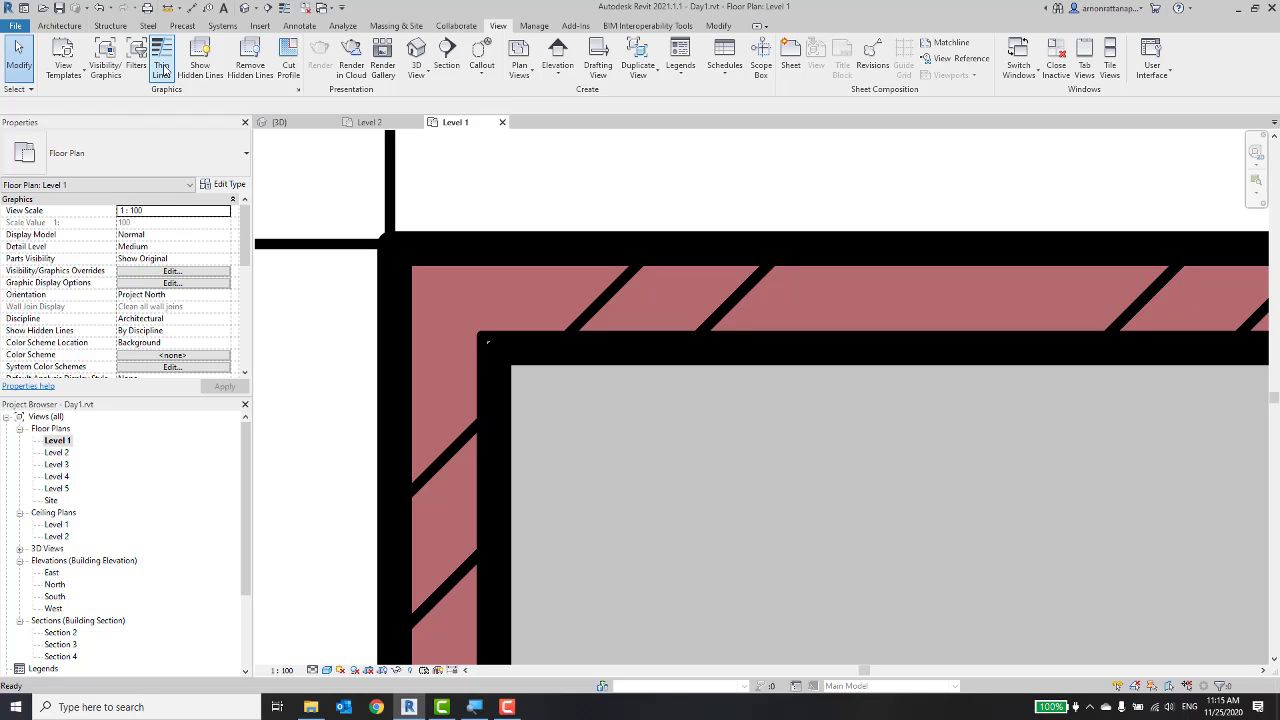
Toggle Thin Lines twice more, ending with walls at true thick lineweights.
scroll(596, 398, "down", 3)
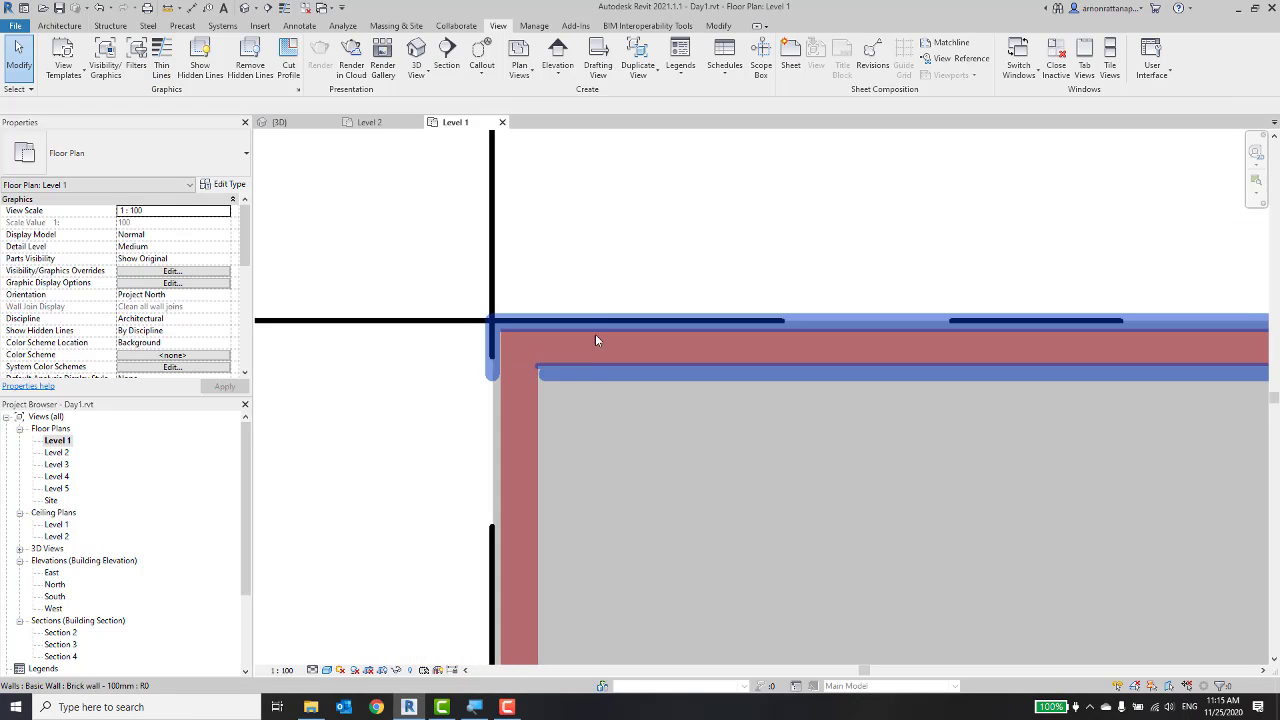
left_click(163, 62)
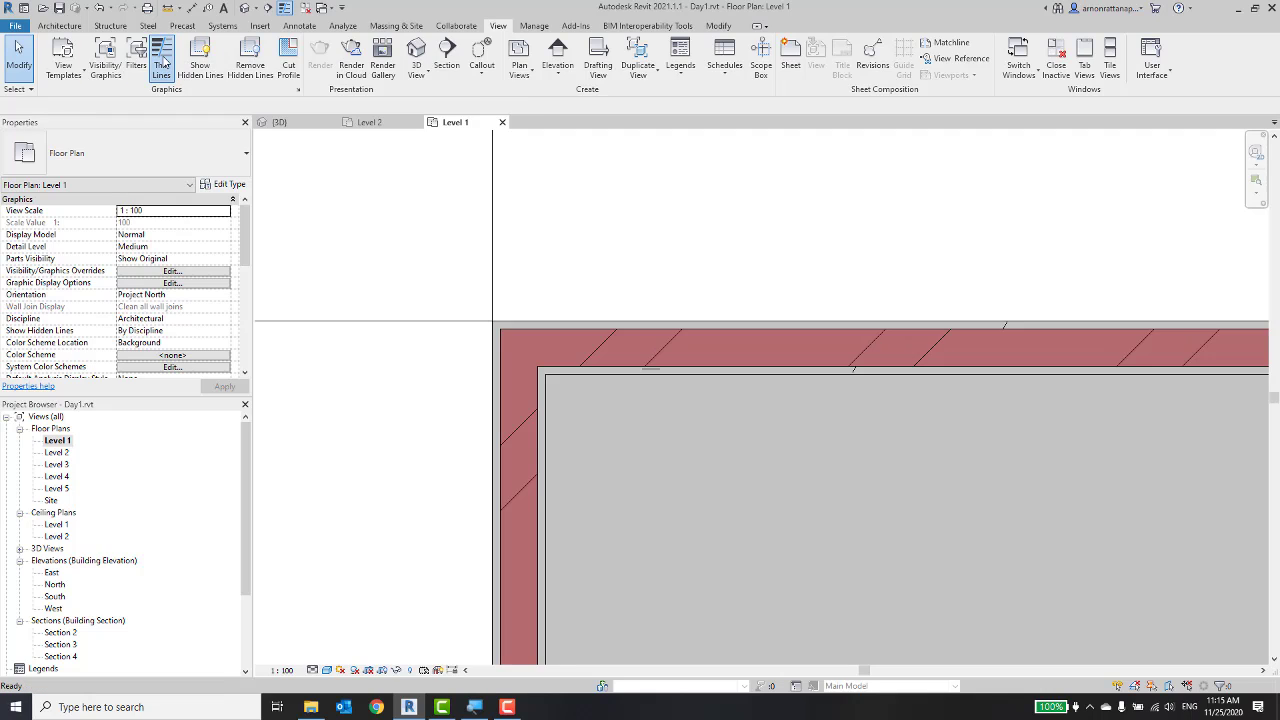
left_click(165, 62)
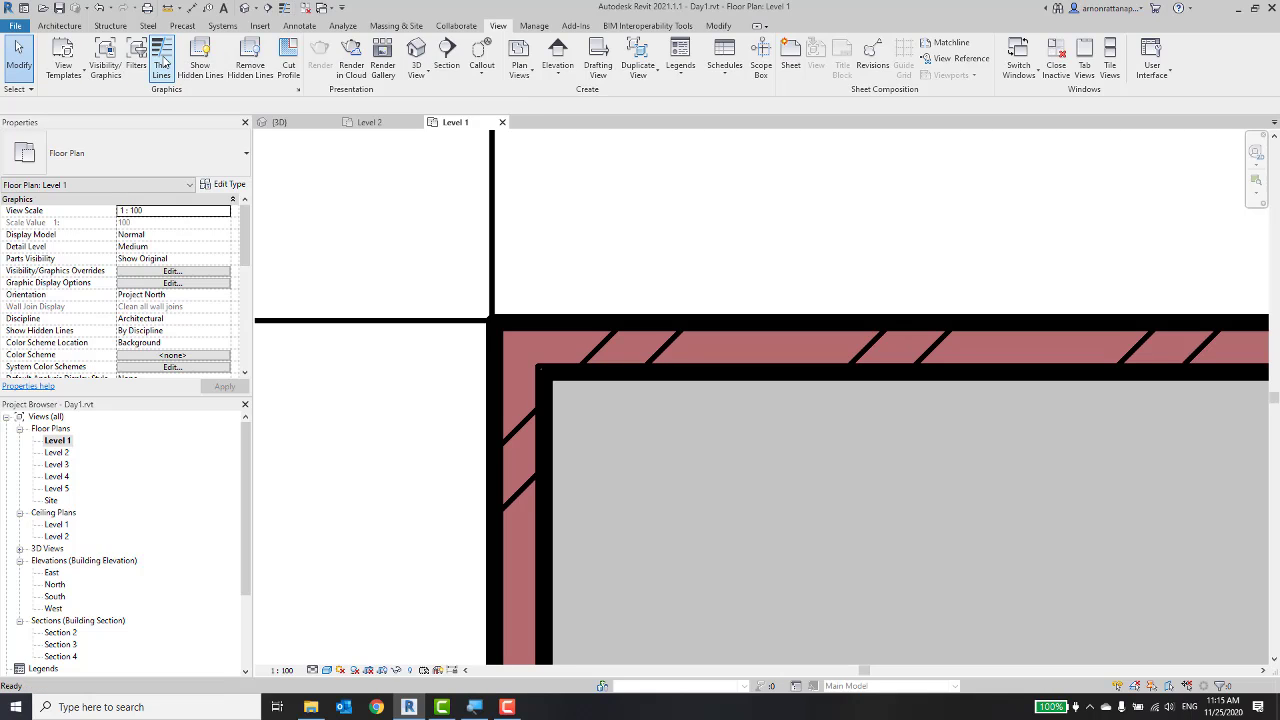
left_click(165, 62)
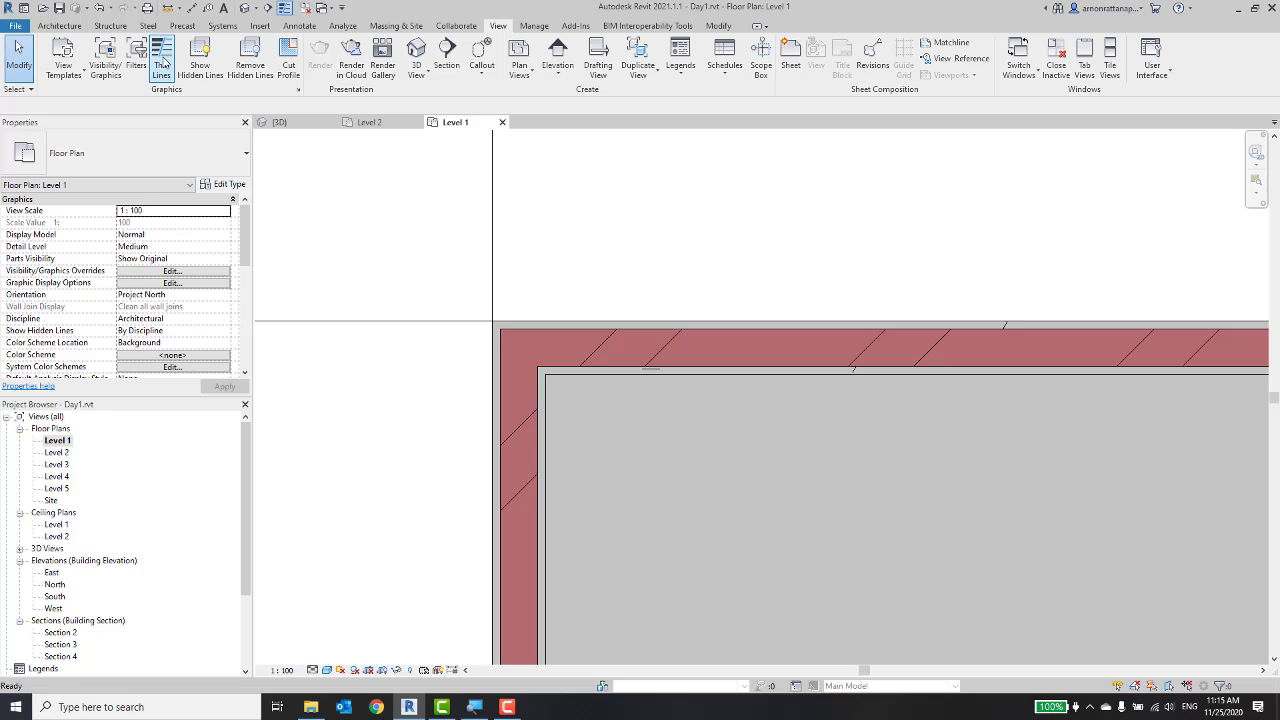
left_click(163, 62)
Zoom and pan around the wall junction and door swings, then zoom out to the building.
scroll(610, 270, "down", 5)
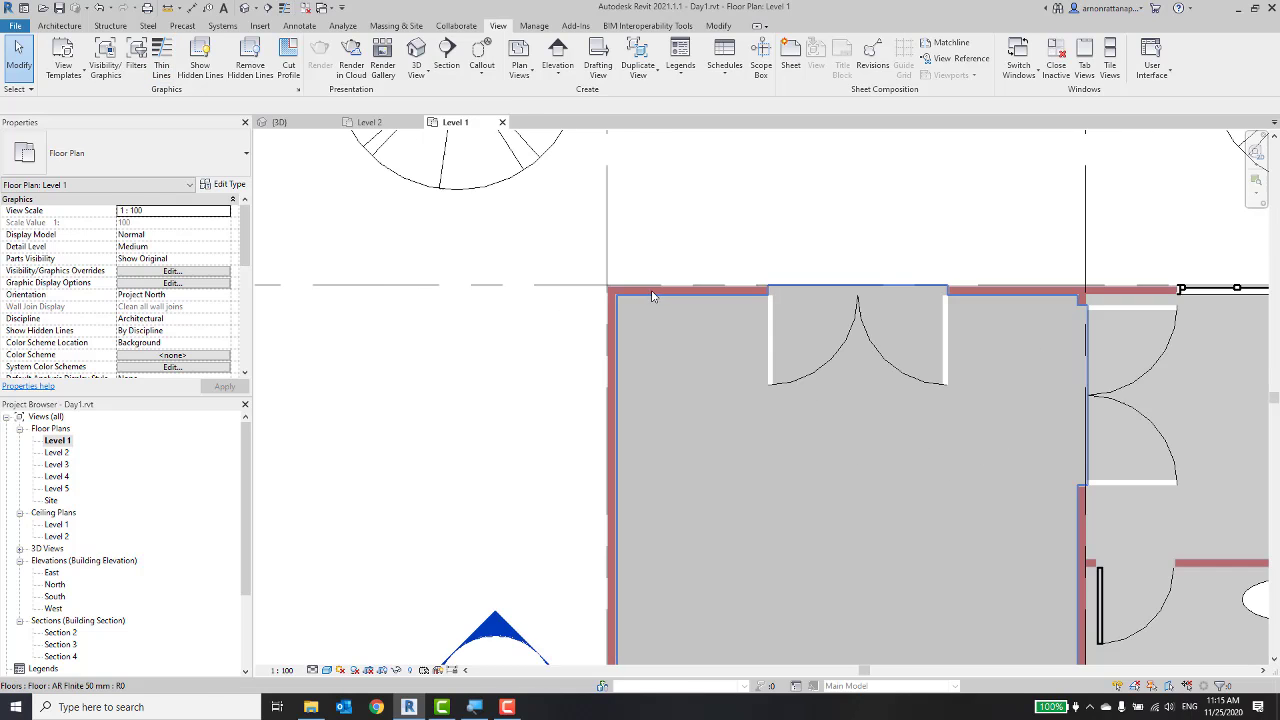
scroll(500, 286, "down", 3)
scroll(493, 210, "down", 1)
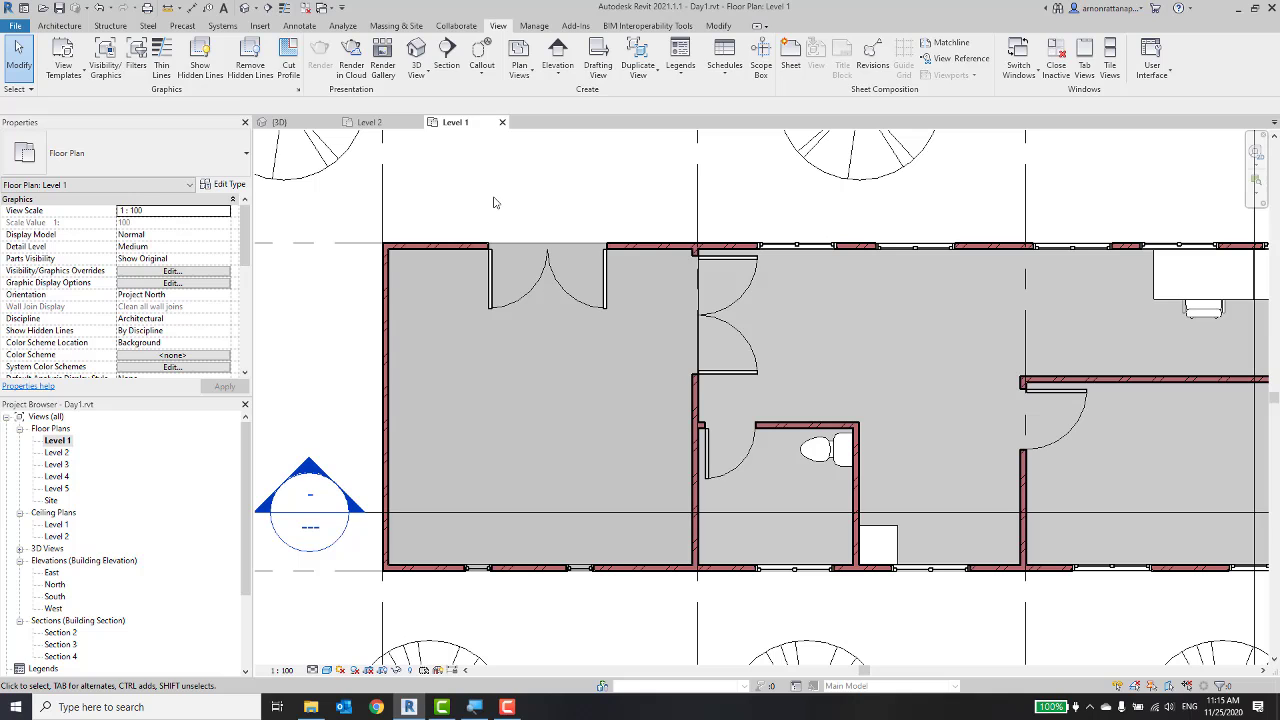
scroll(418, 245, "up", 3)
scroll(449, 249, "up", 2)
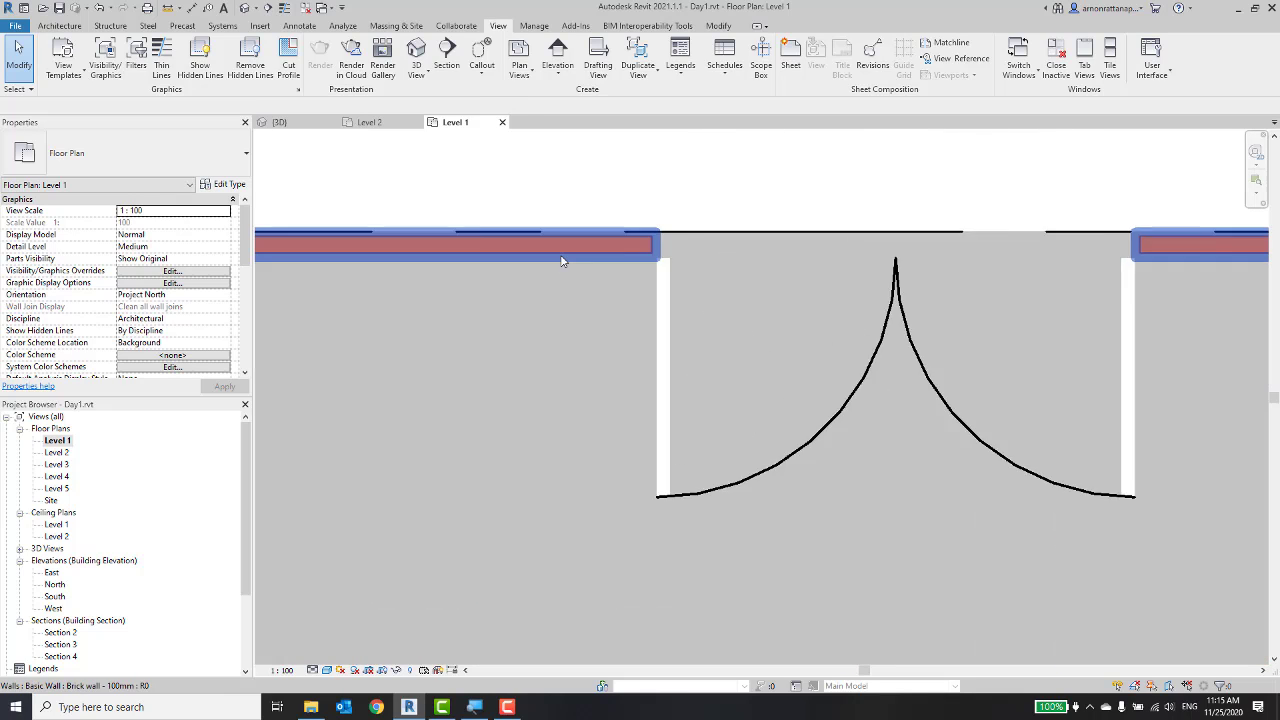
scroll(563, 263, "up", 2)
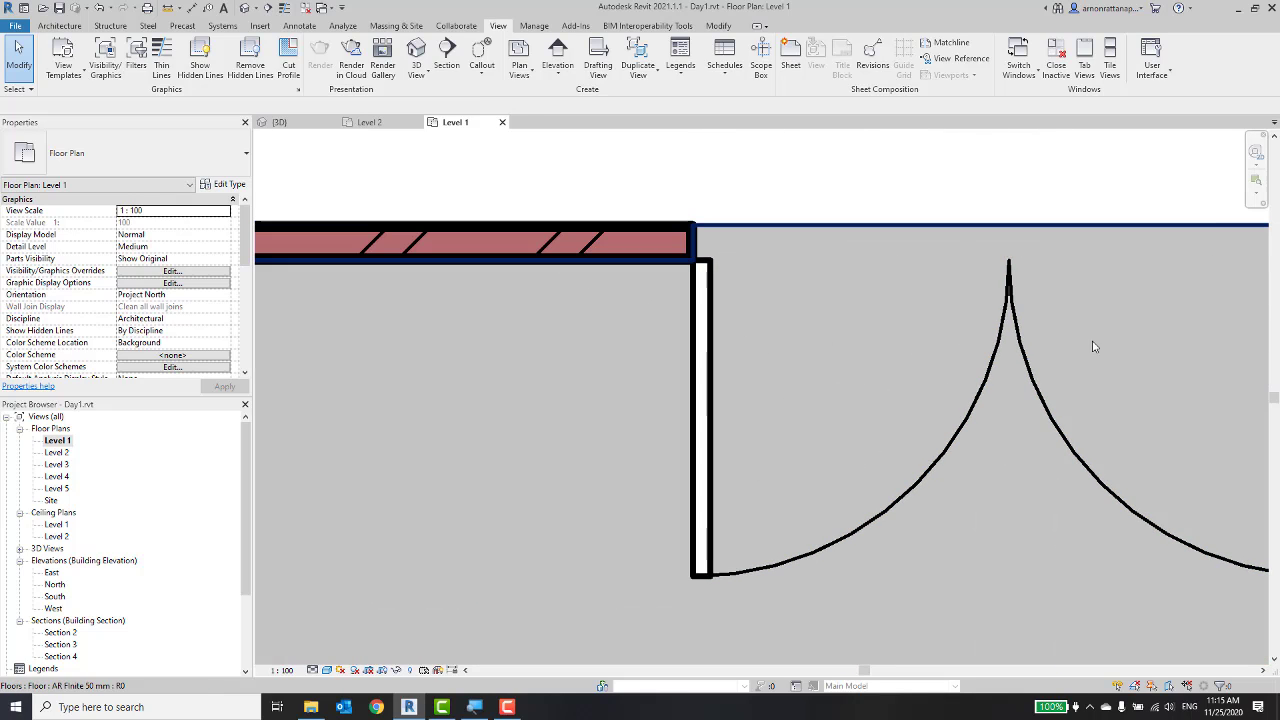
middle_click_drag(1241, 351, 811, 371)
scroll(811, 371, "up", 1)
scroll(951, 374, "down", 2)
middle_click_drag(986, 397, 920, 175)
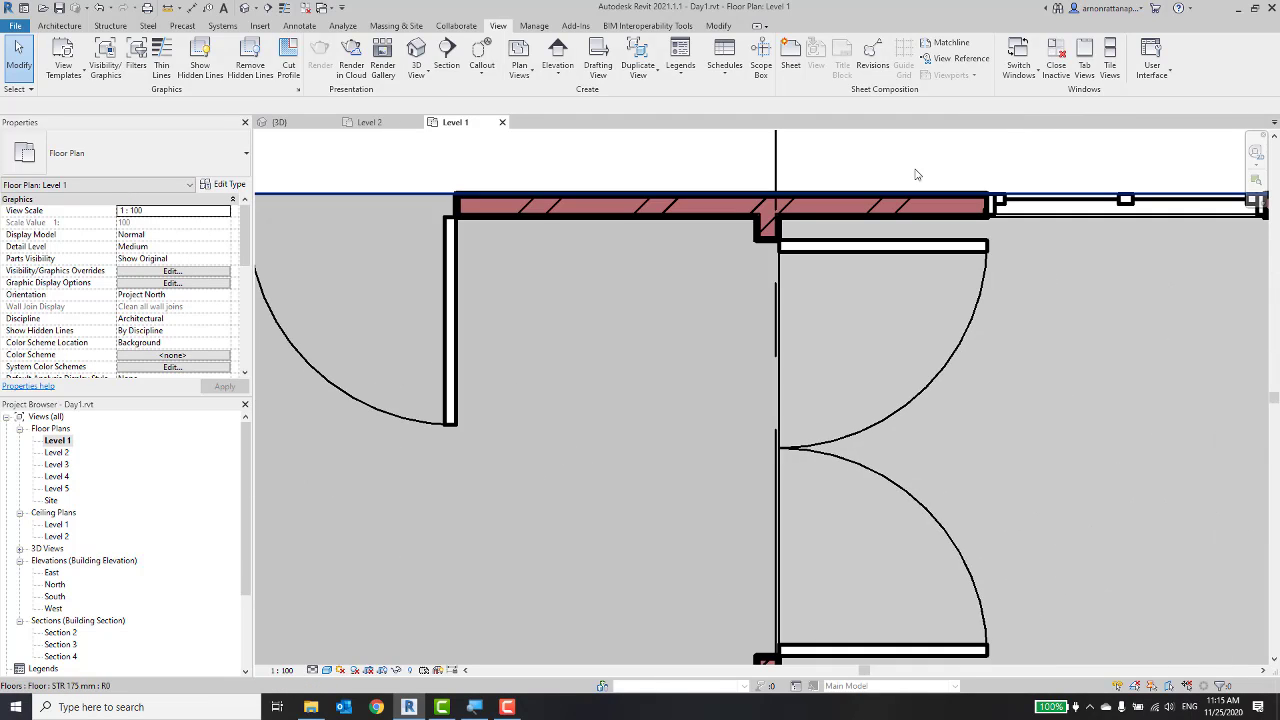
scroll(870, 316, "down", 2)
scroll(870, 316, "down", 3)
scroll(870, 316, "down", 2)
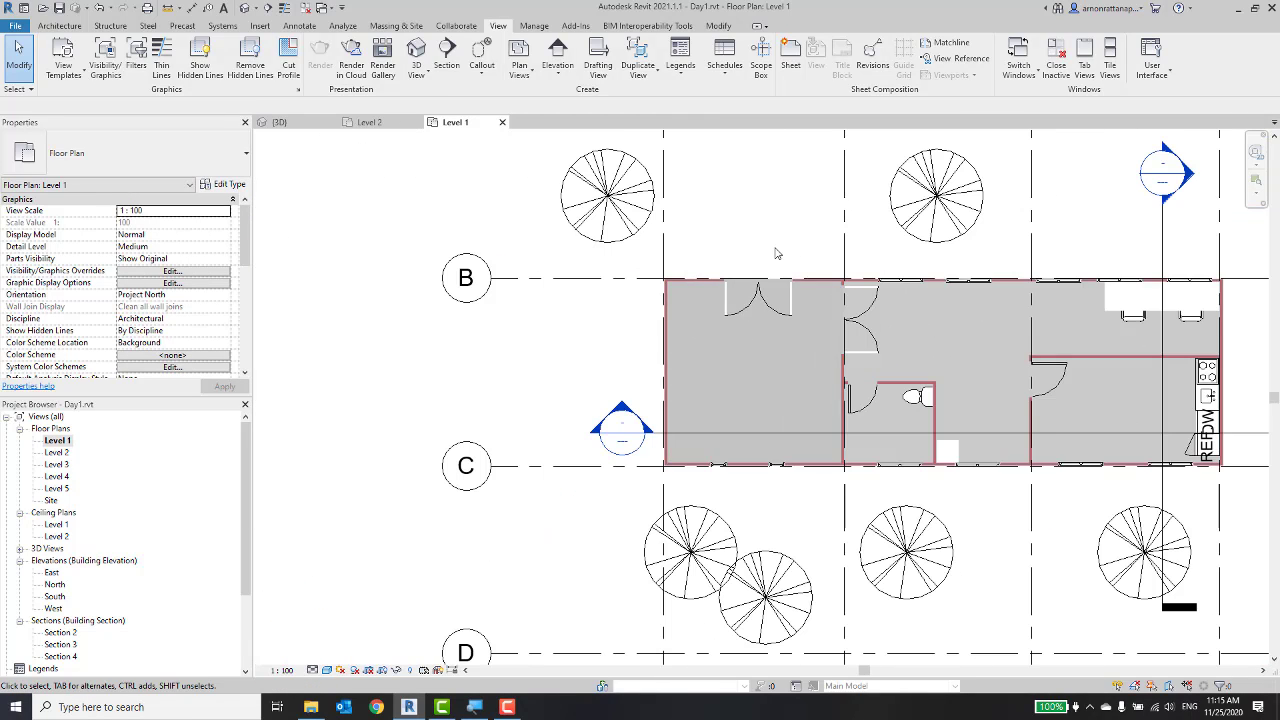
scroll(569, 181, "up", 3)
scroll(650, 225, "up", 1)
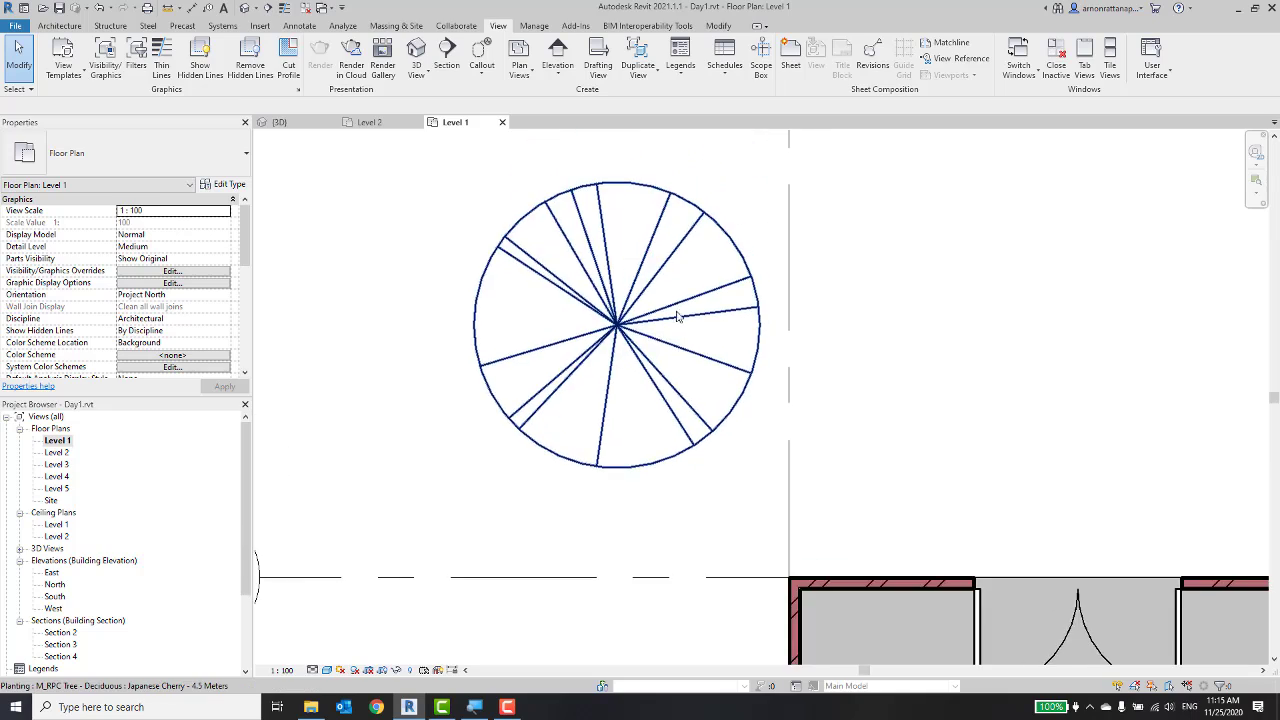
scroll(680, 320, "down", 2)
scroll(816, 343, "up", 1)
scroll(846, 334, "down", 2)
Frame the whole building between grids B and D and bring up the Manage tools.
scroll(760, 260, "down", 1)
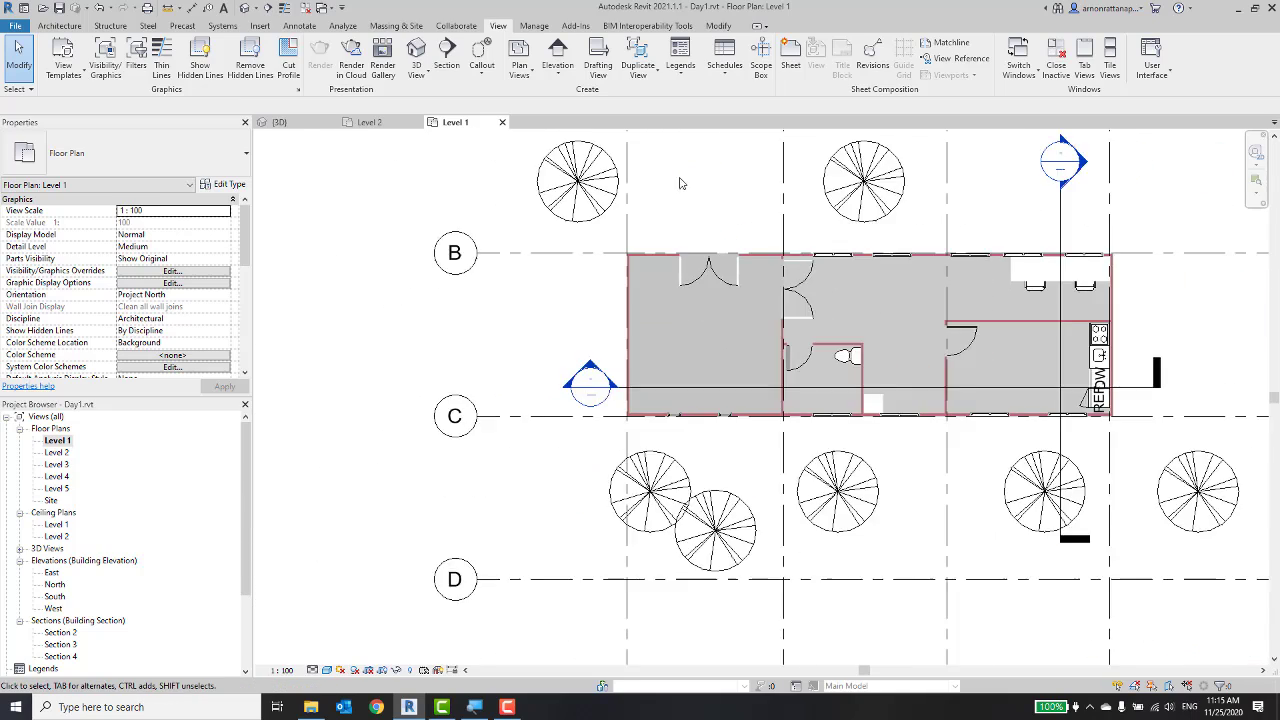
mouse_move(680, 180)
middle_mouse_down()
mouse_move(609, 151)
mouse_move(545, 231)
middle_mouse_up()
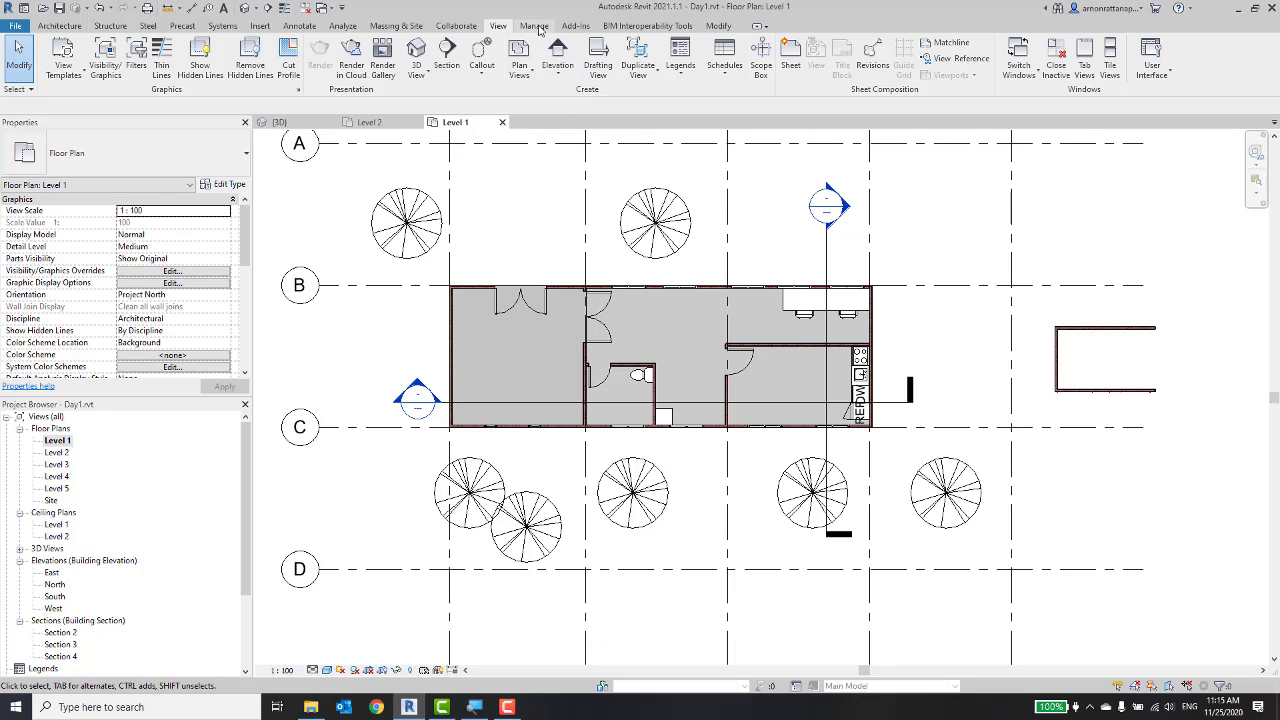
left_click(536, 26)
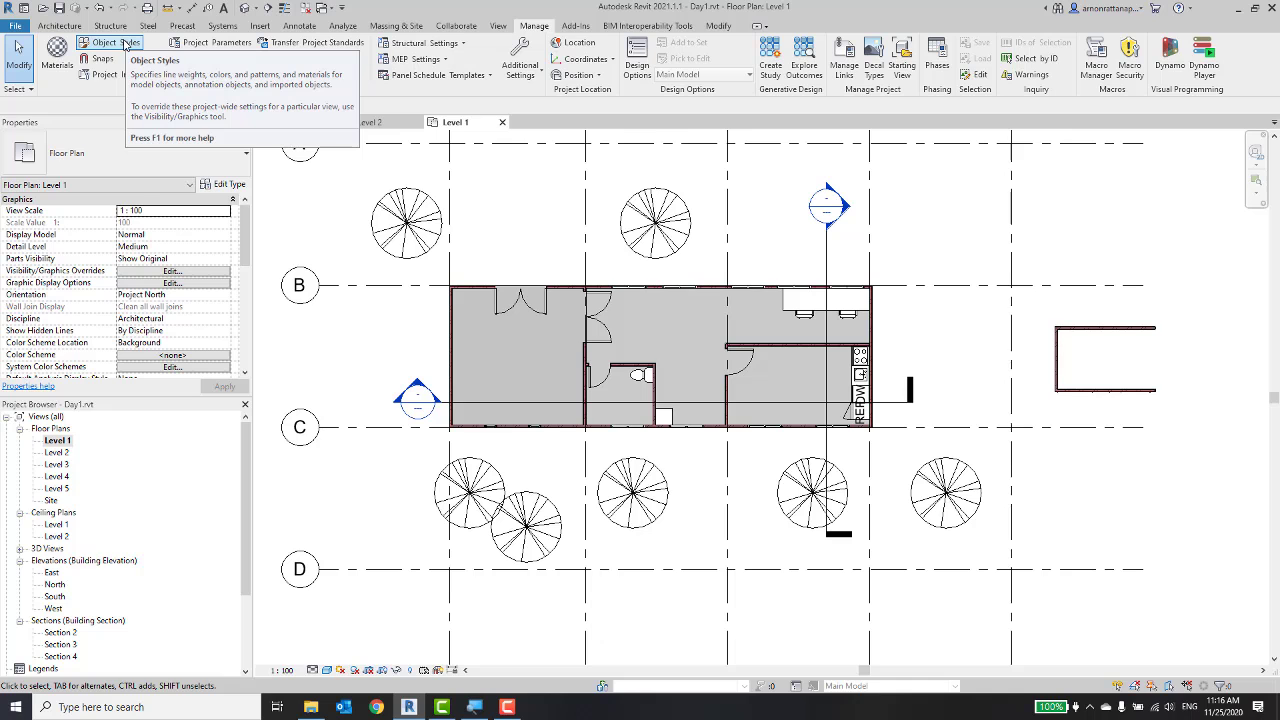
Open Object Styles and cycle through Annotation, Analytical Model and Imported Objects back to Model Objects.
left_click(125, 45)
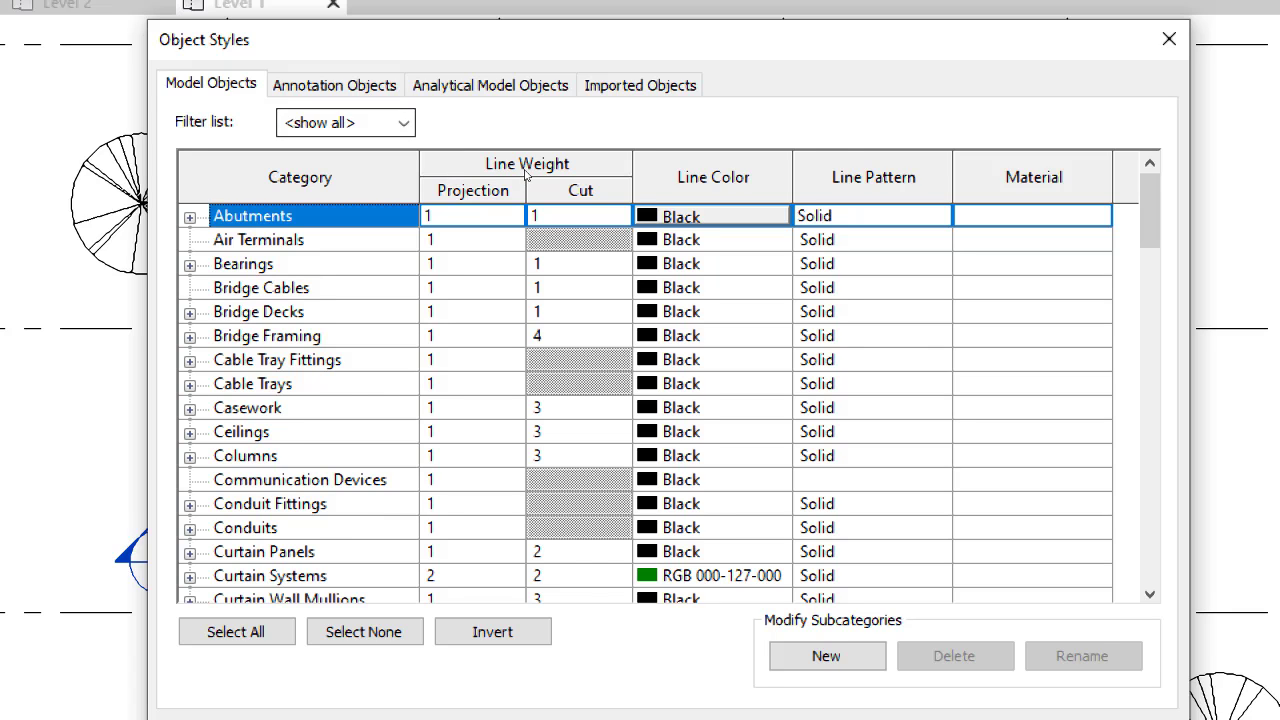
key("ctrl+Tab")
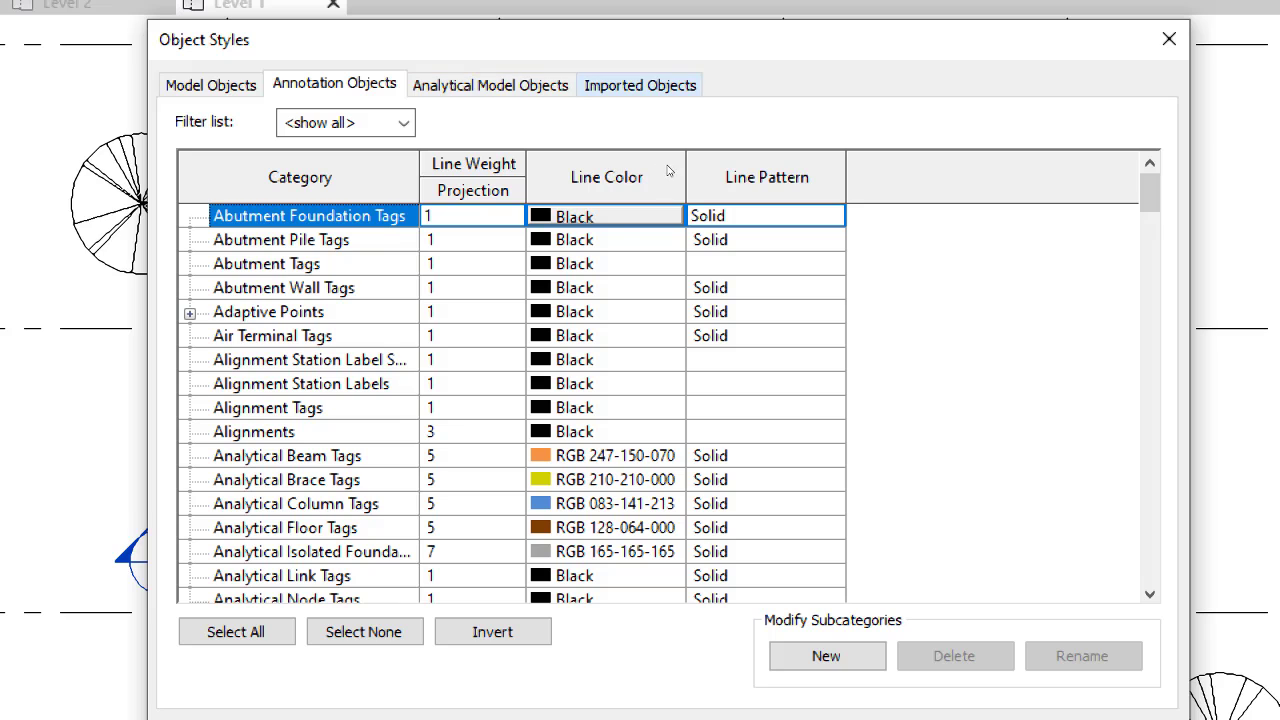
key("ctrl+Tab")
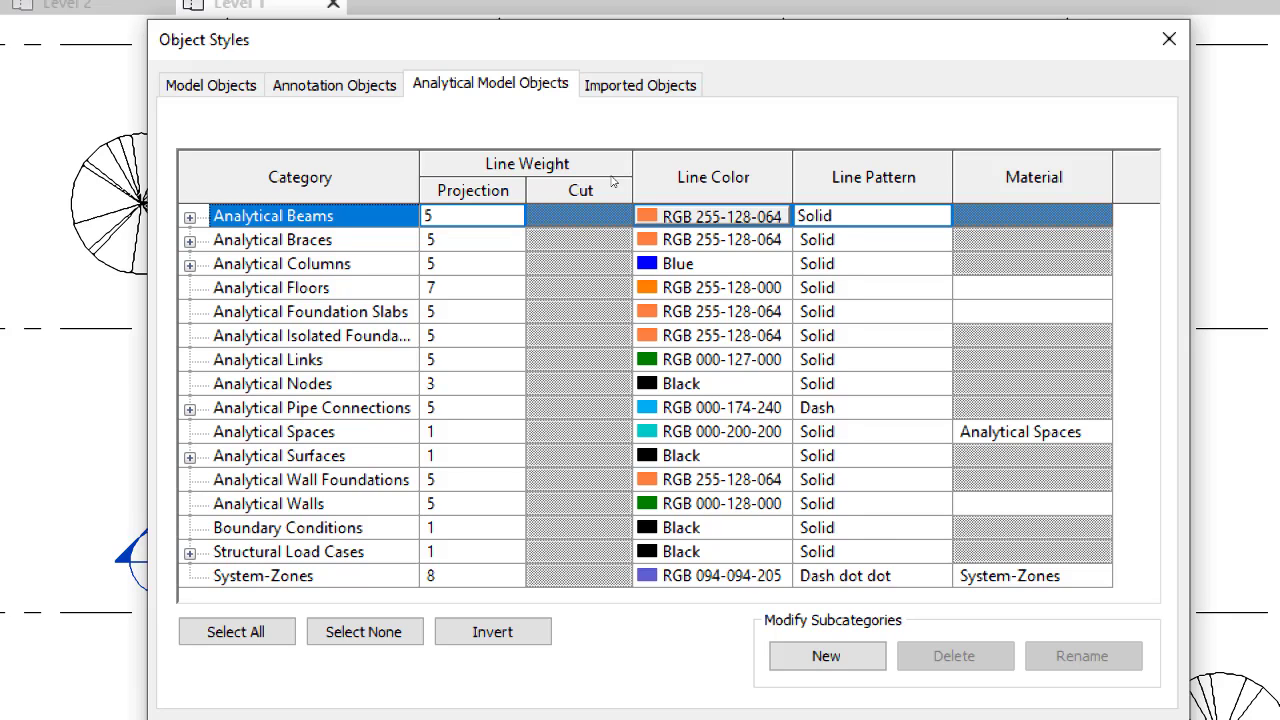
key("ctrl+Tab")
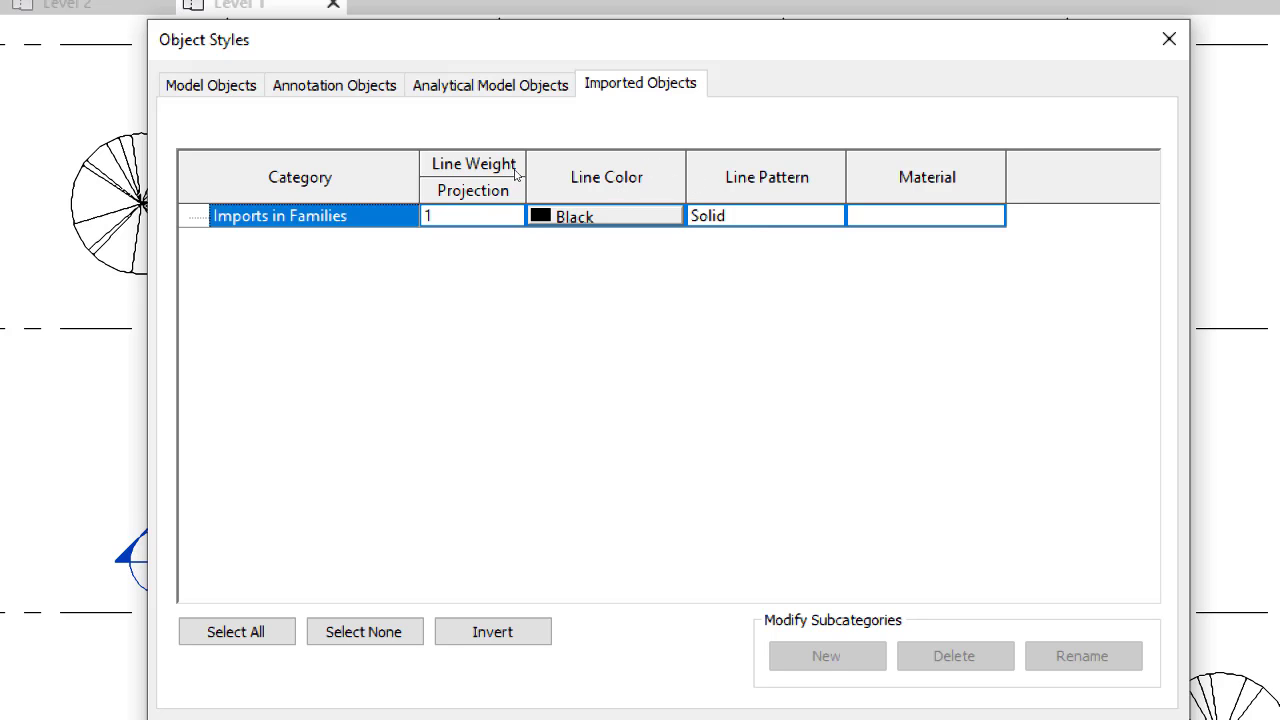
key("ctrl+Tab")
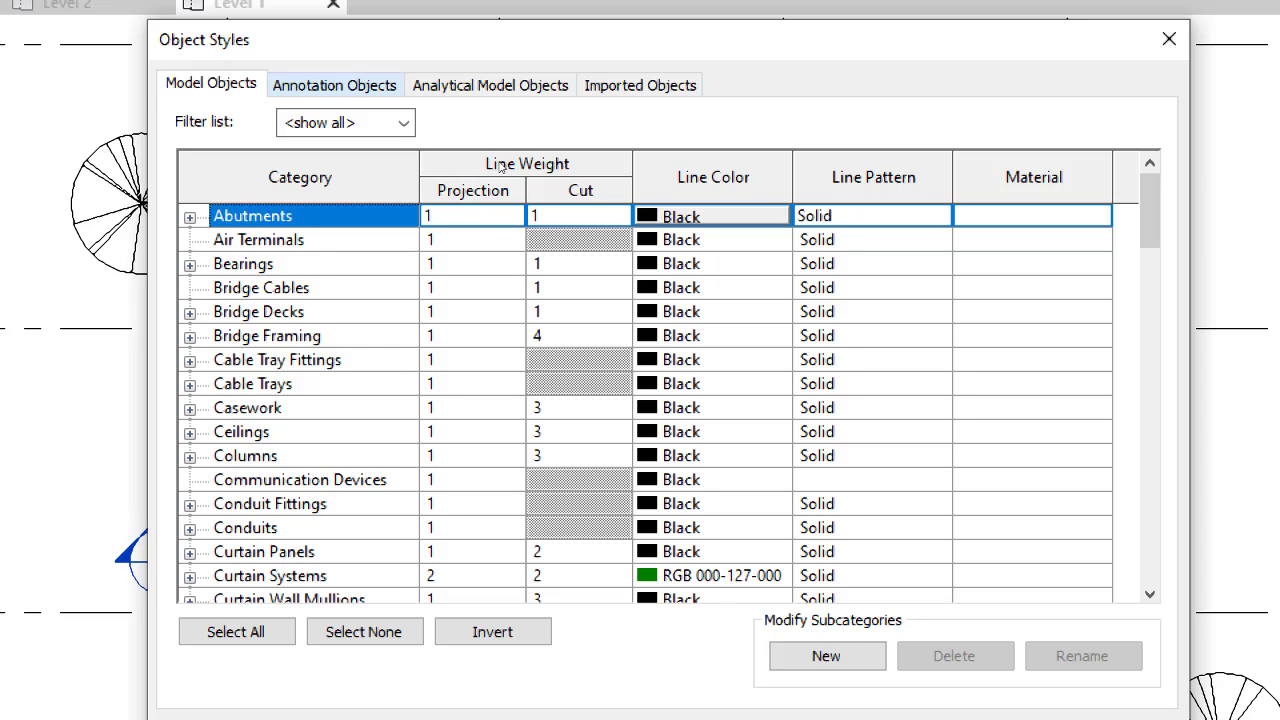
Flip between the Model and Annotation category tabs and scroll through the Object Styles lists.
key("ctrl+Tab")
key("ctrl+shift+Tab")
key("ctrl+Tab")
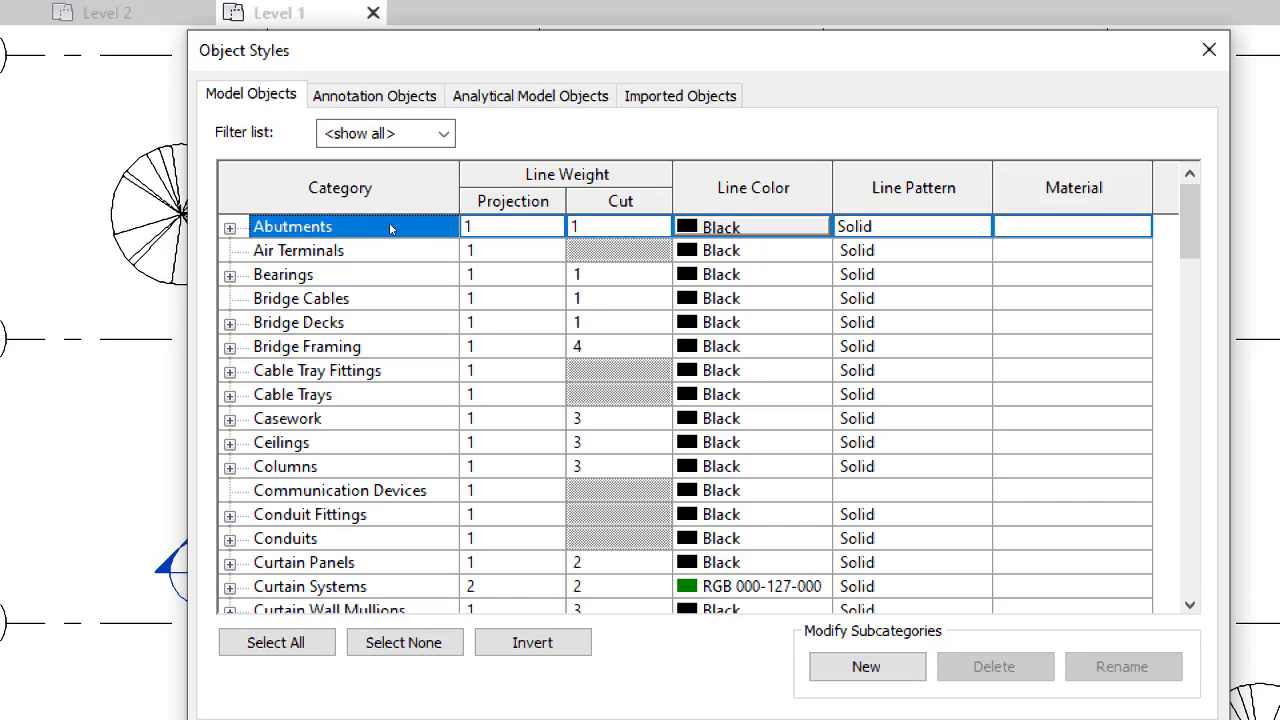
scroll(529, 321, "down", 1)
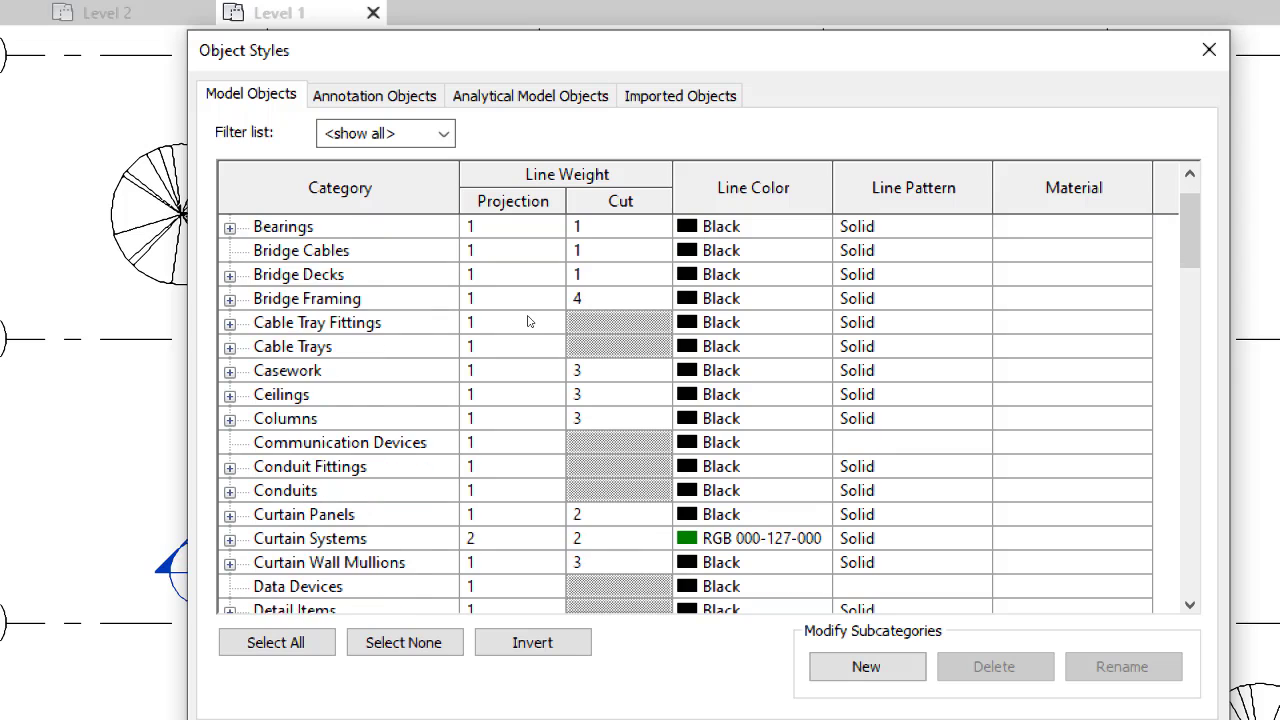
scroll(529, 314, "down", 1)
scroll(530, 300, "up", 2)
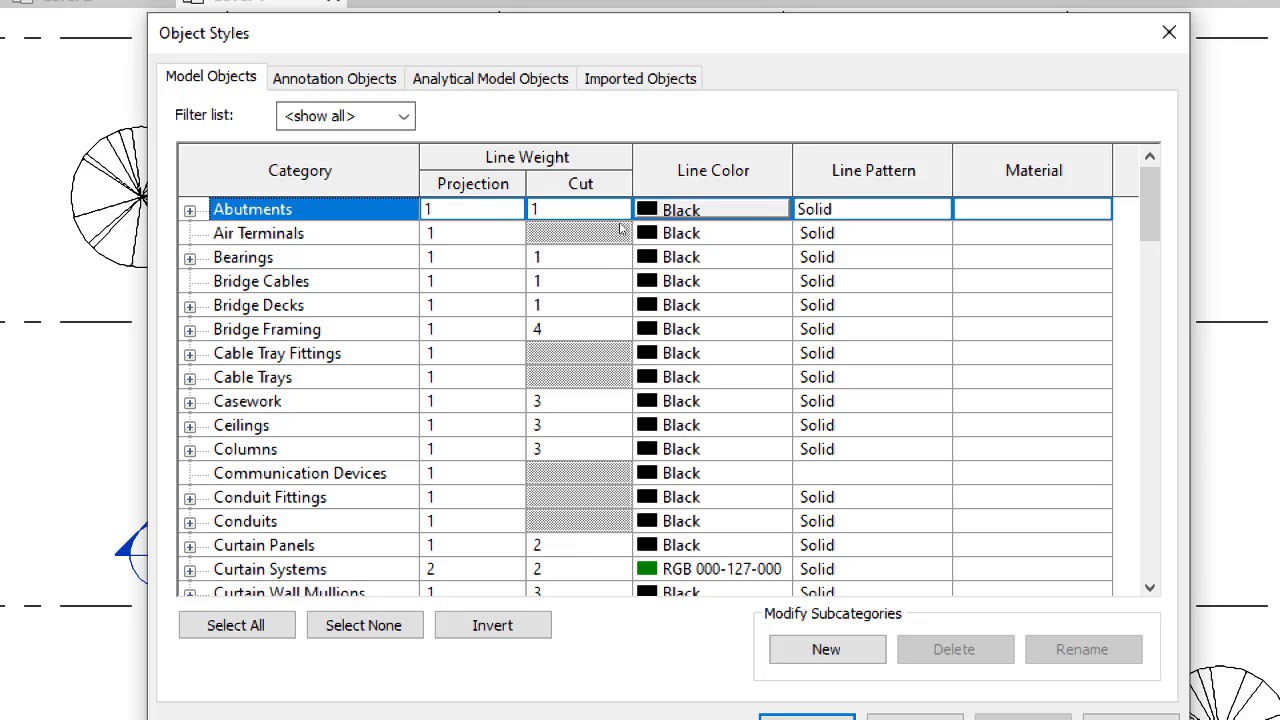
scroll(908, 235, "down", 2)
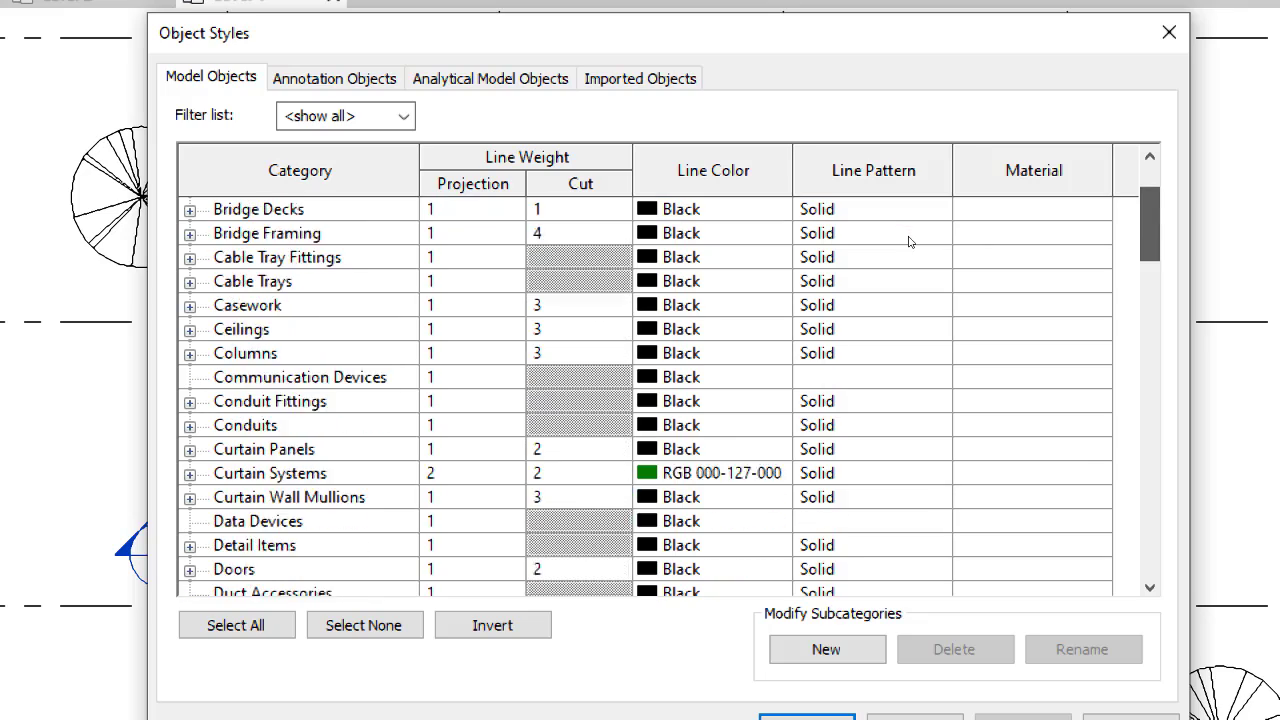
scroll(908, 235, "up", 1)
scroll(908, 232, "up", 1)
scroll(906, 228, "down", 3)
scroll(906, 260, "down", 6)
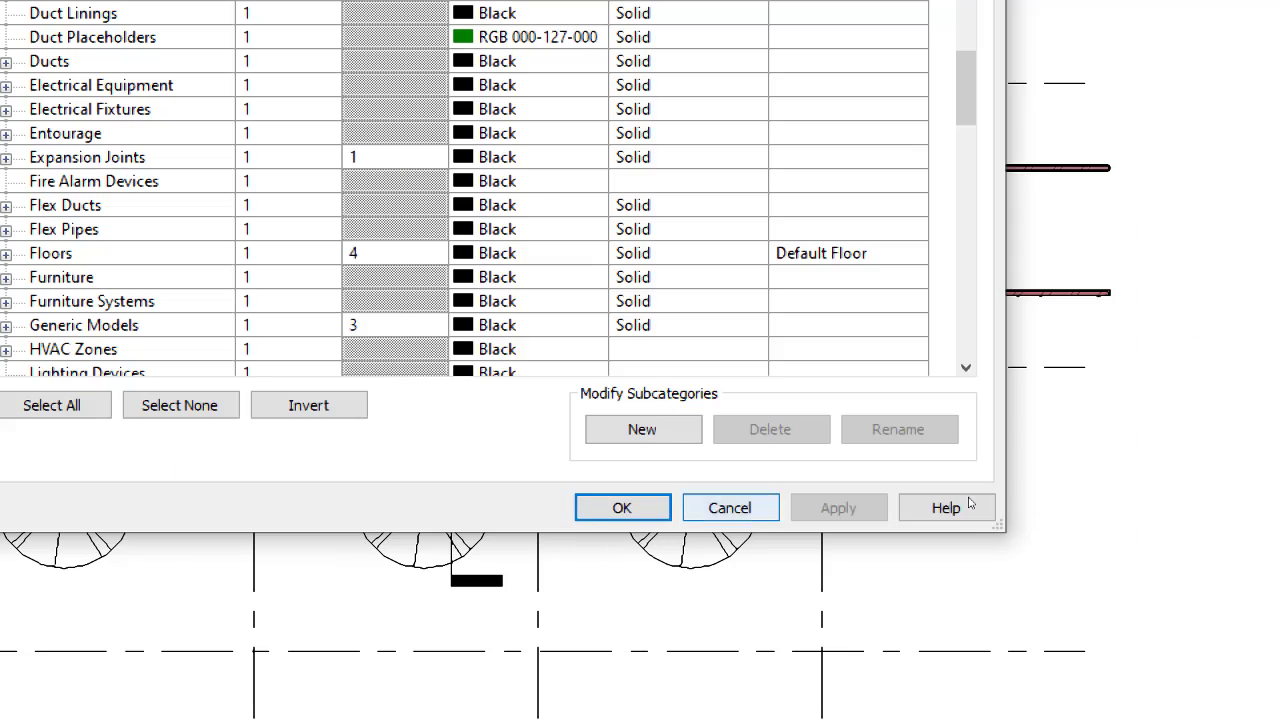
Reopen Object Styles and select the Walls category.
scroll(350, 240, "up", 3)
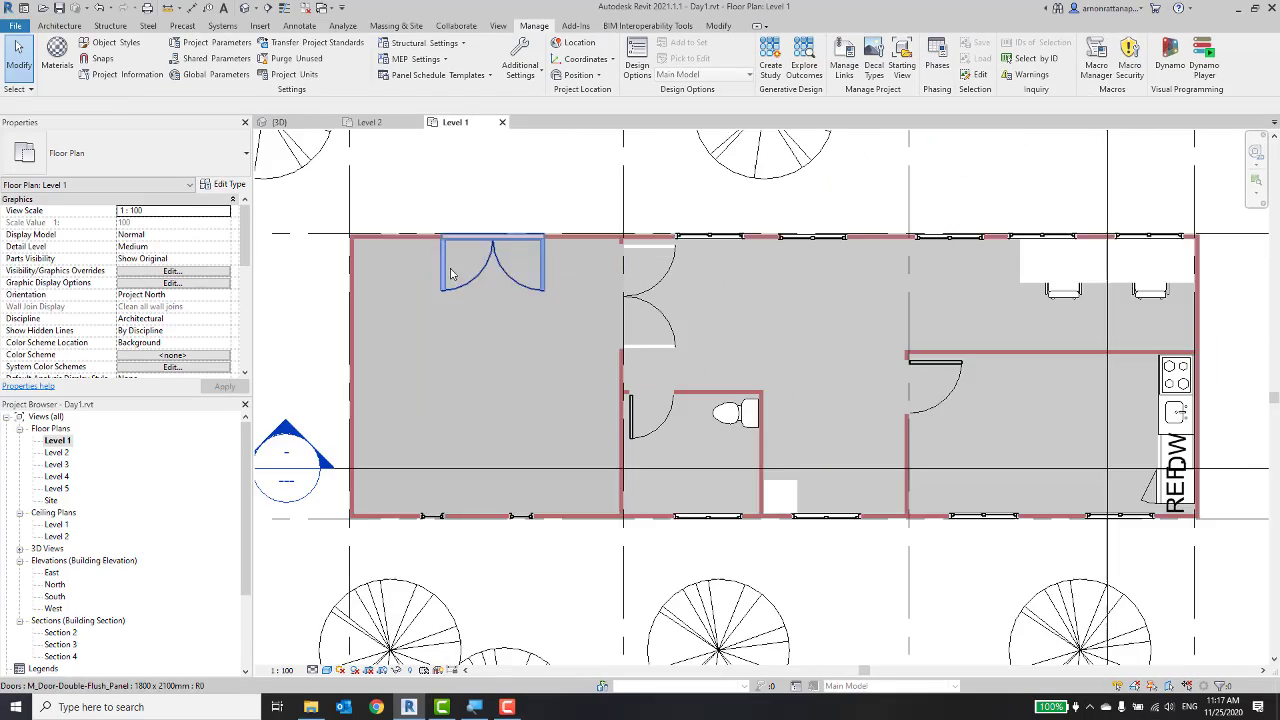
scroll(345, 237, "up", 2)
scroll(345, 237, "up", 2)
scroll(350, 245, "up", 2)
scroll(340, 200, "up", 2)
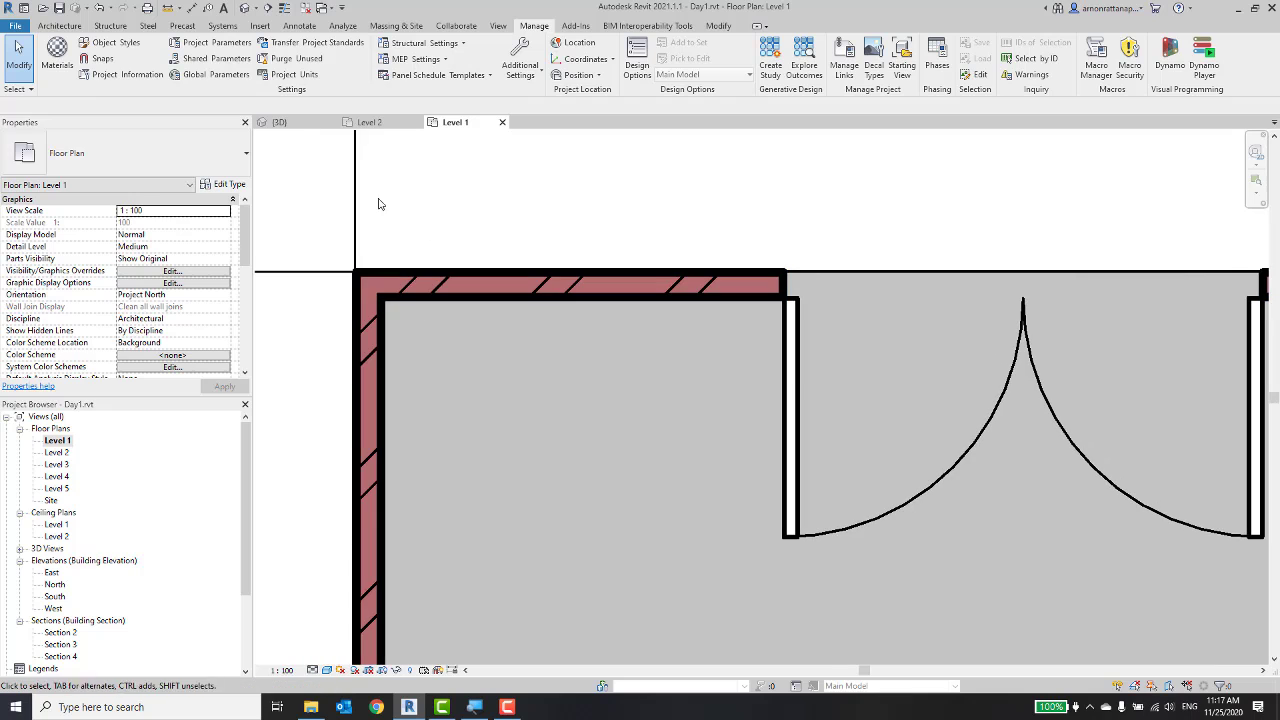
left_click(115, 43)
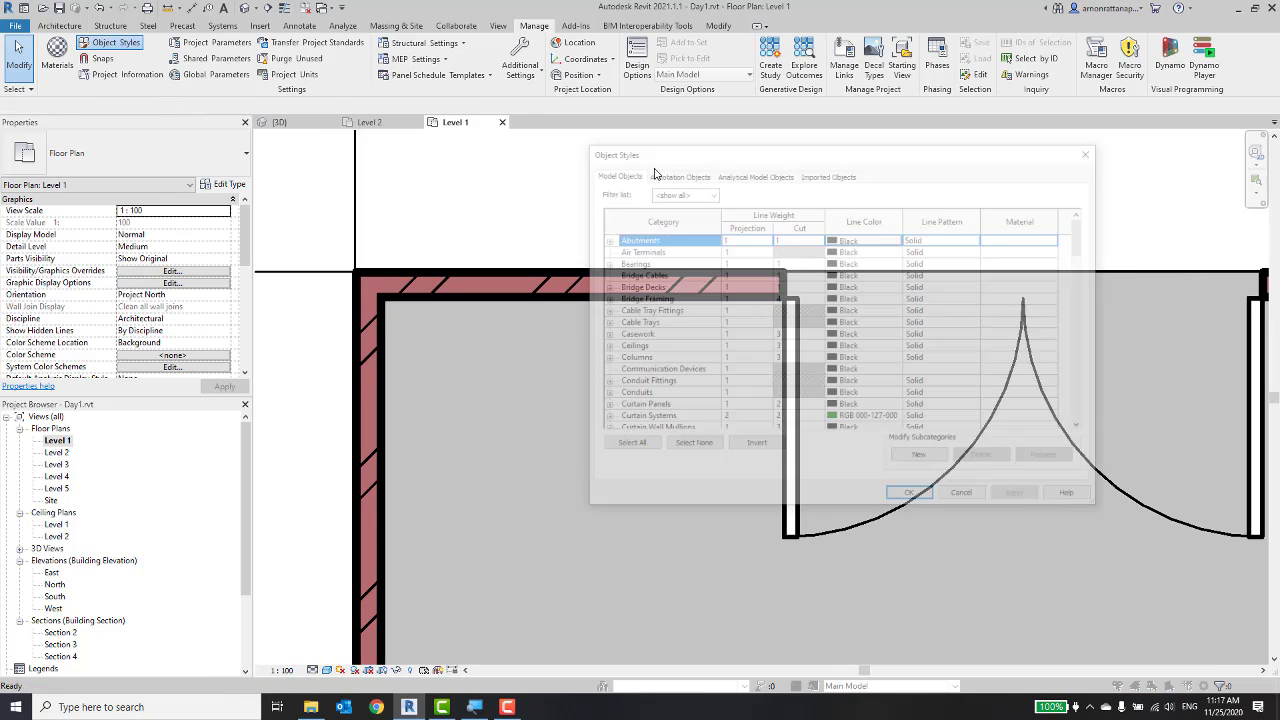
left_click_drag(760, 157, 763, 159)
left_click(674, 400)
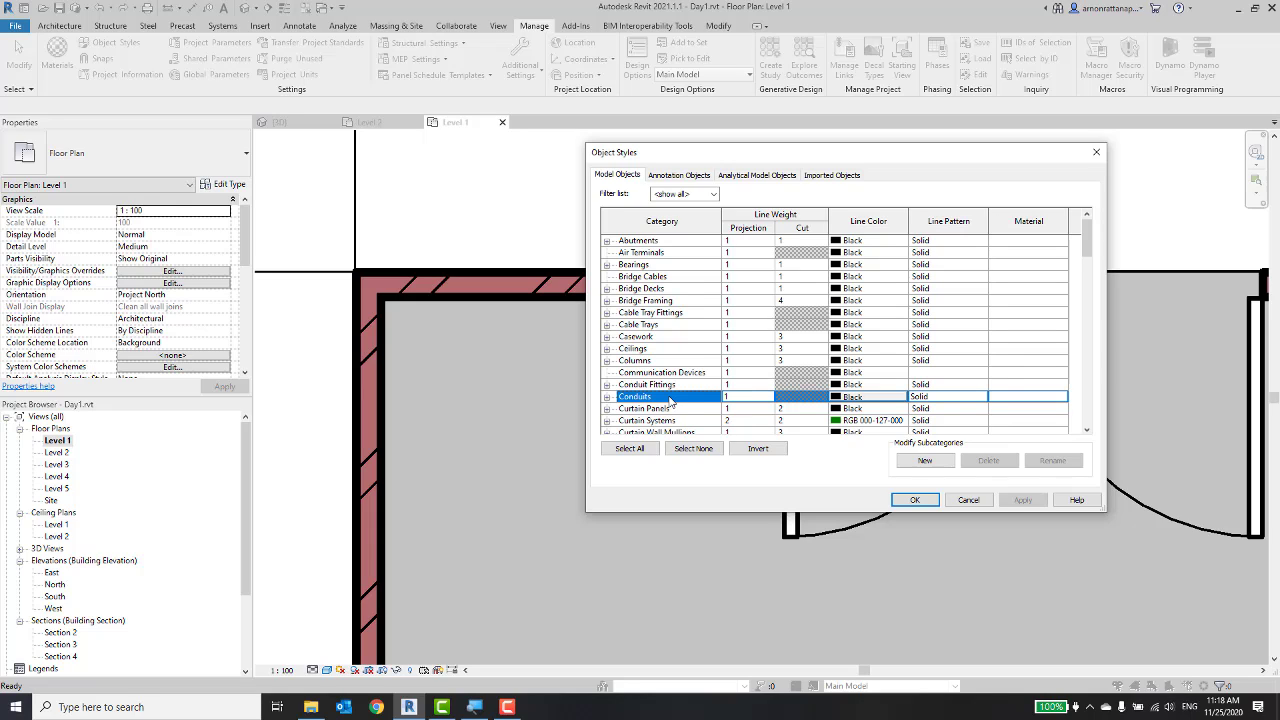
key("w")
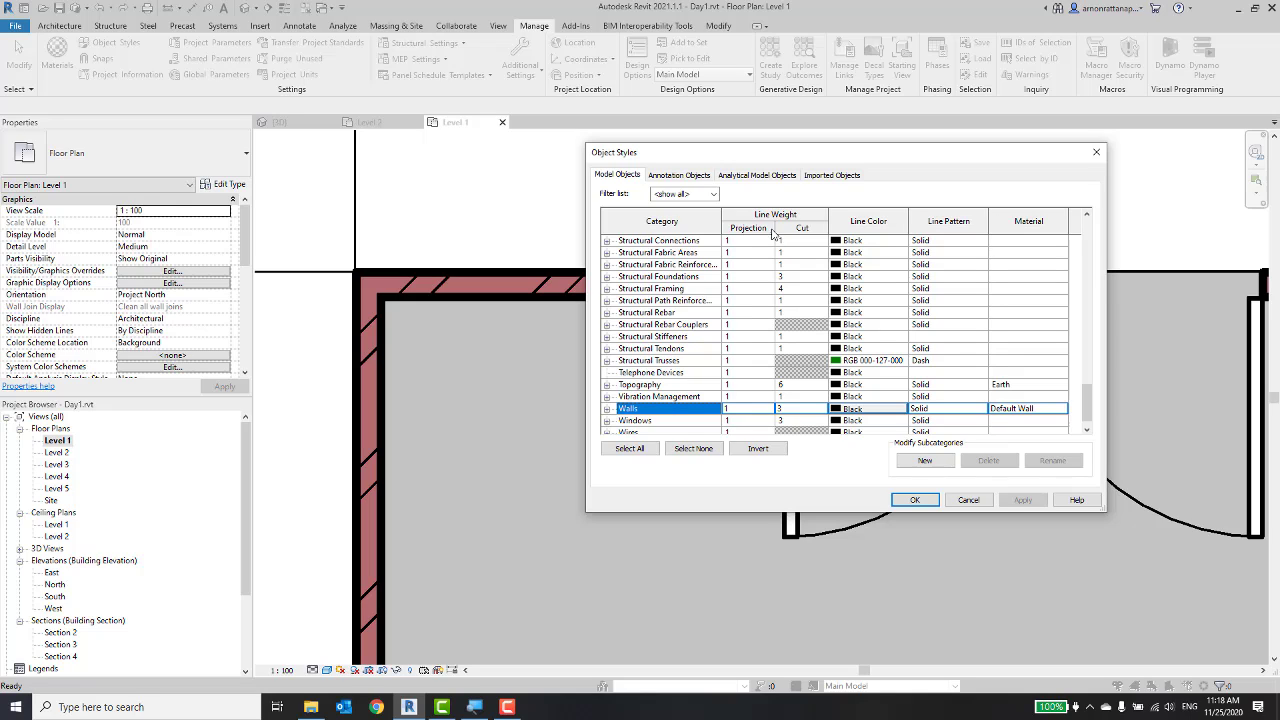
Set the Walls cut line weight to 1 and confirm with OK.
mouse_move(826, 166)
left_mouse_down()
mouse_move(973, 178)
mouse_move(861, 166)
left_mouse_up()
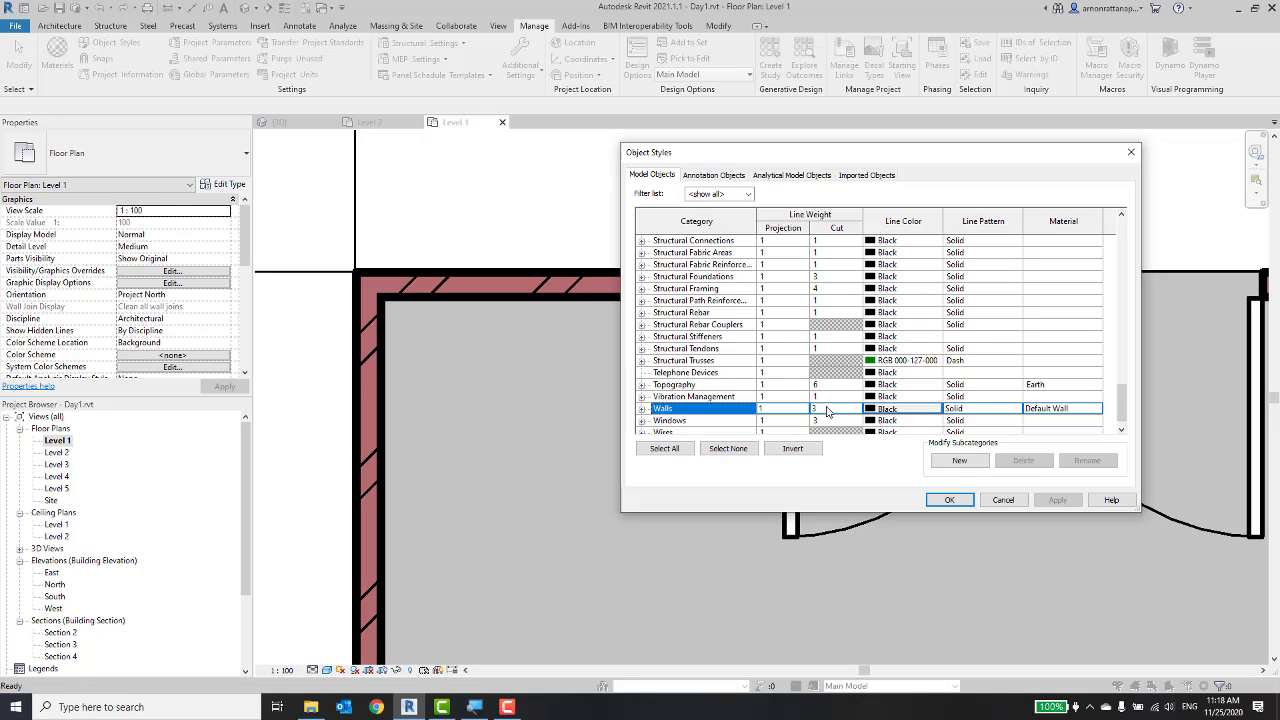
left_click(830, 408)
type("1")
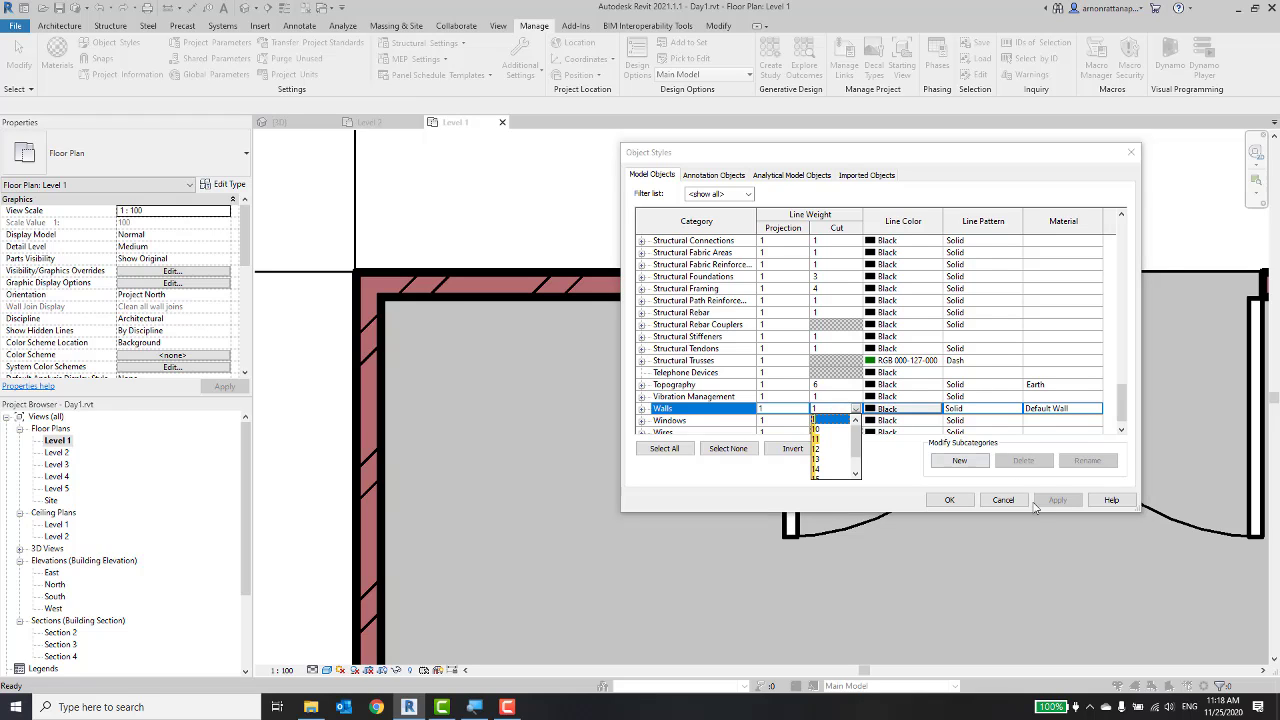
left_click(835, 419)
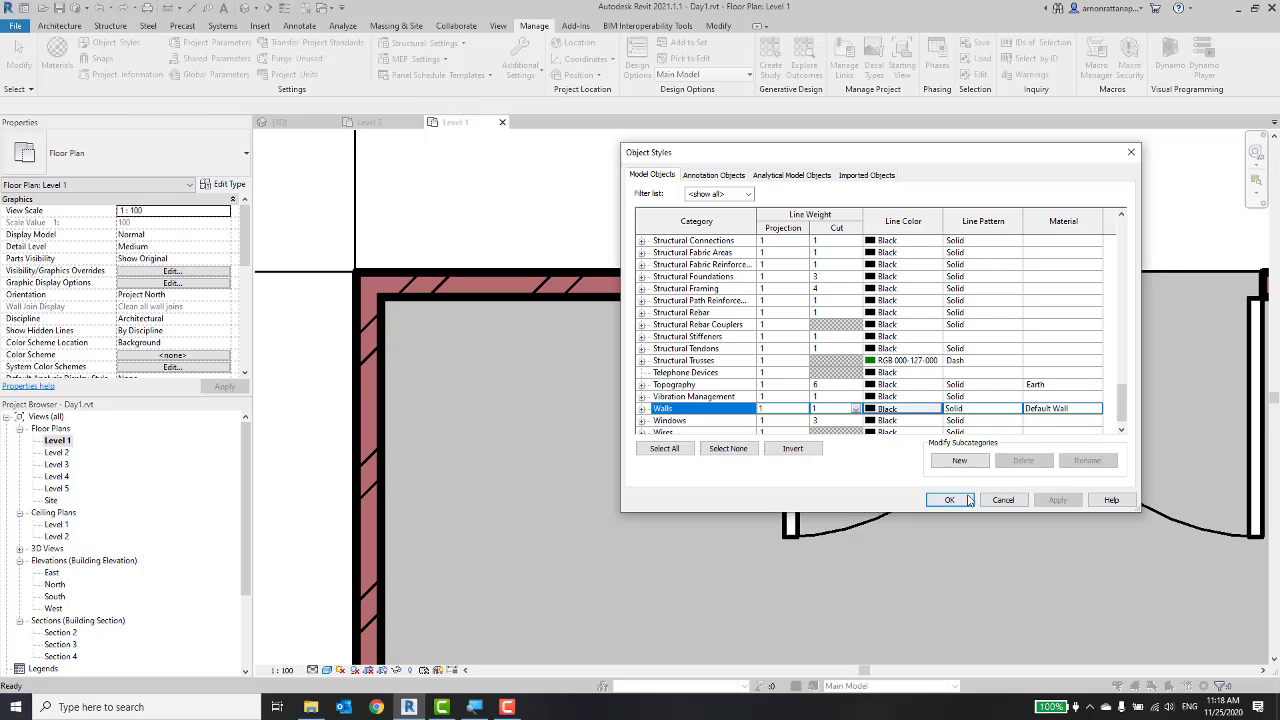
left_click(950, 500)
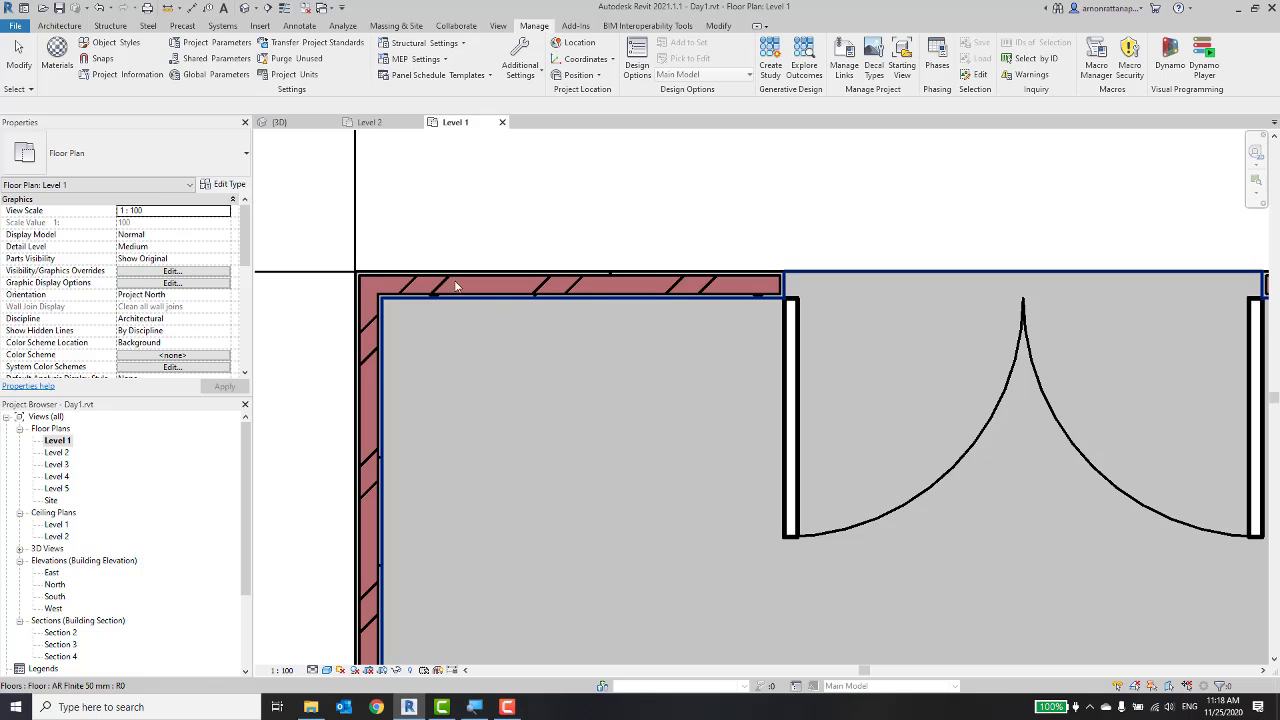
Frame the wall corner, reopen Object Styles and select the Walls category.
scroll(363, 280, "up", 2)
scroll(615, 369, "down", 3)
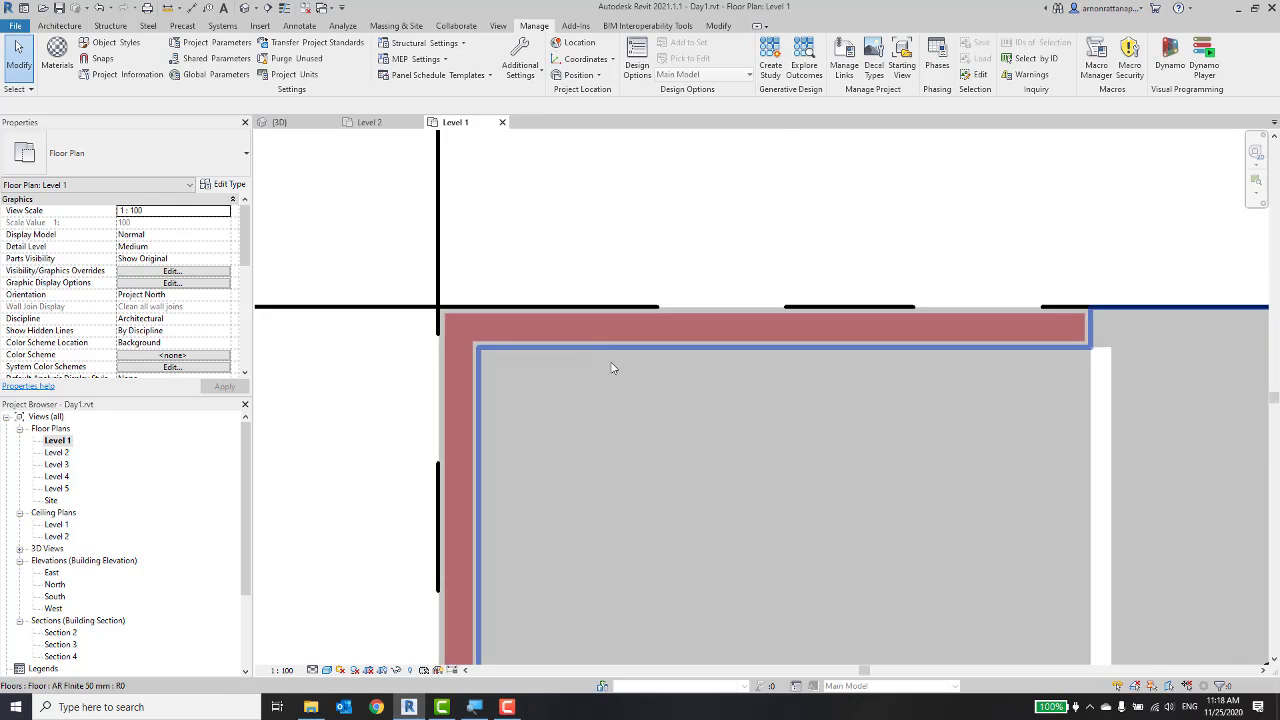
mouse_move(615, 369)
middle_mouse_down()
mouse_move(699, 373)
mouse_move(675, 357)
middle_mouse_up()
left_click(116, 42)
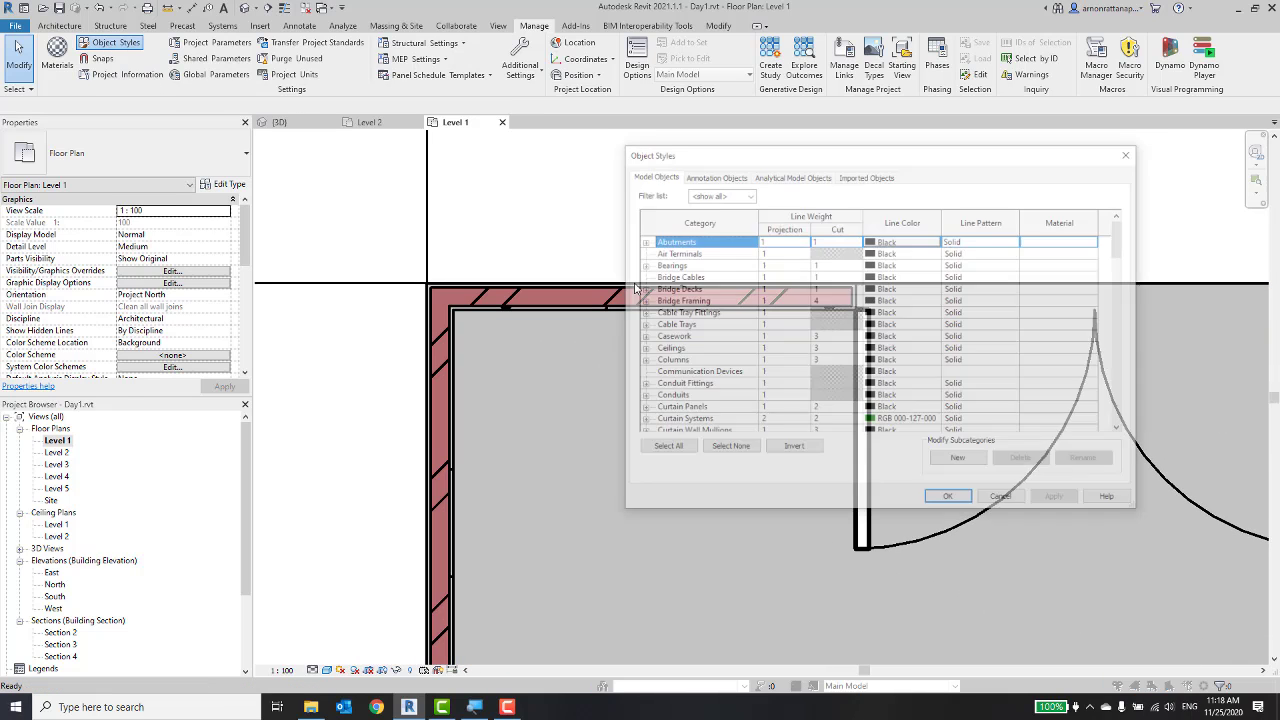
left_click(688, 386)
scroll(700, 408, "down", 15)
left_click(700, 408)
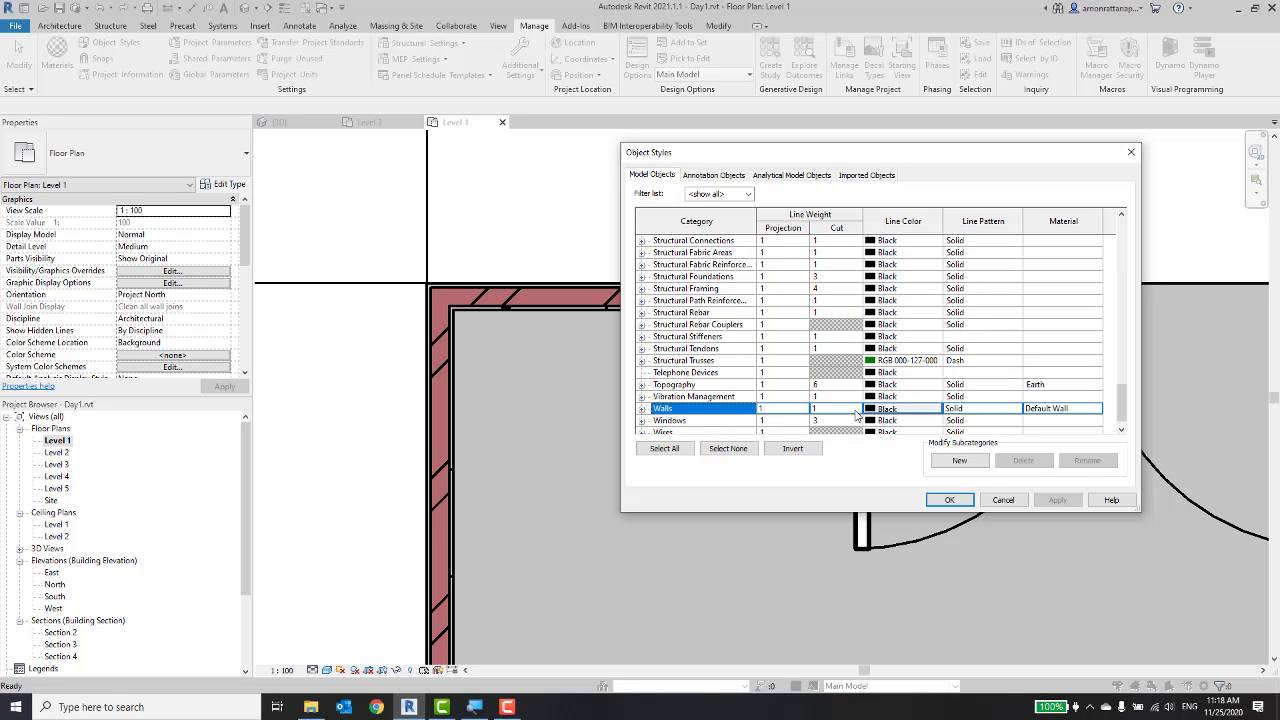
Set the Walls cut line weight to 2, apply it and close with OK.
left_click(850, 410)
type("2")
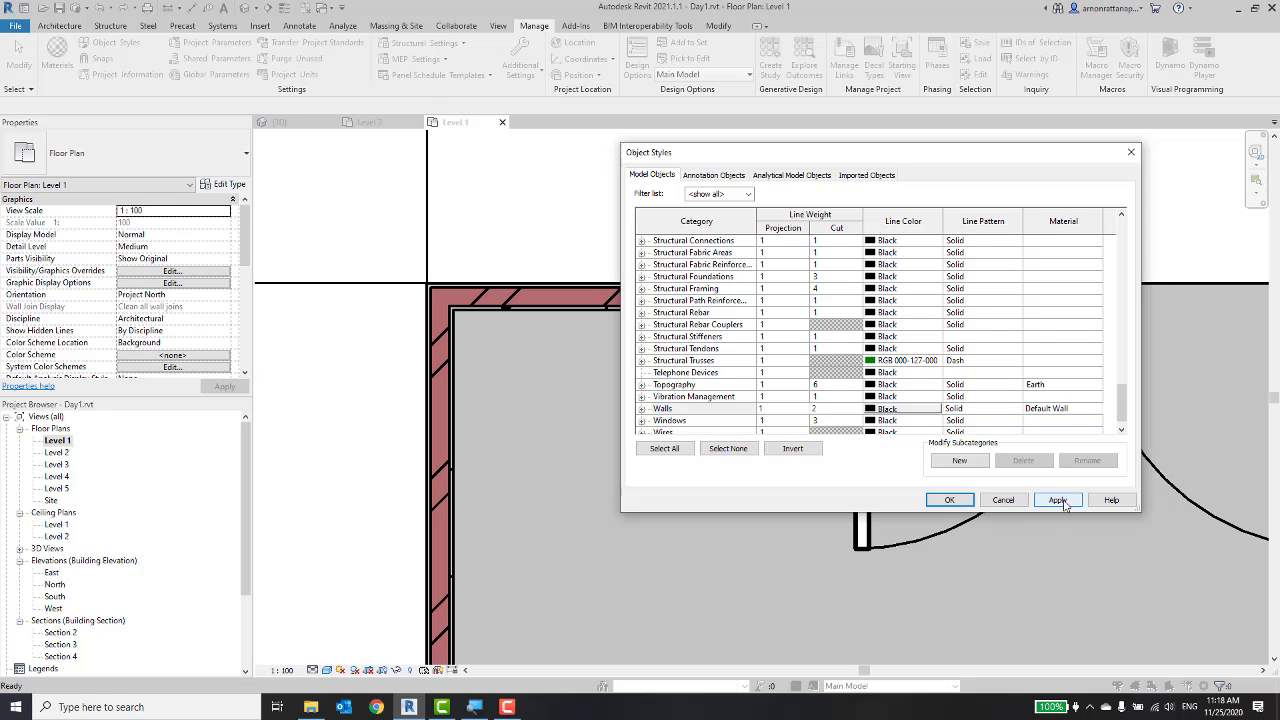
left_click(1057, 500)
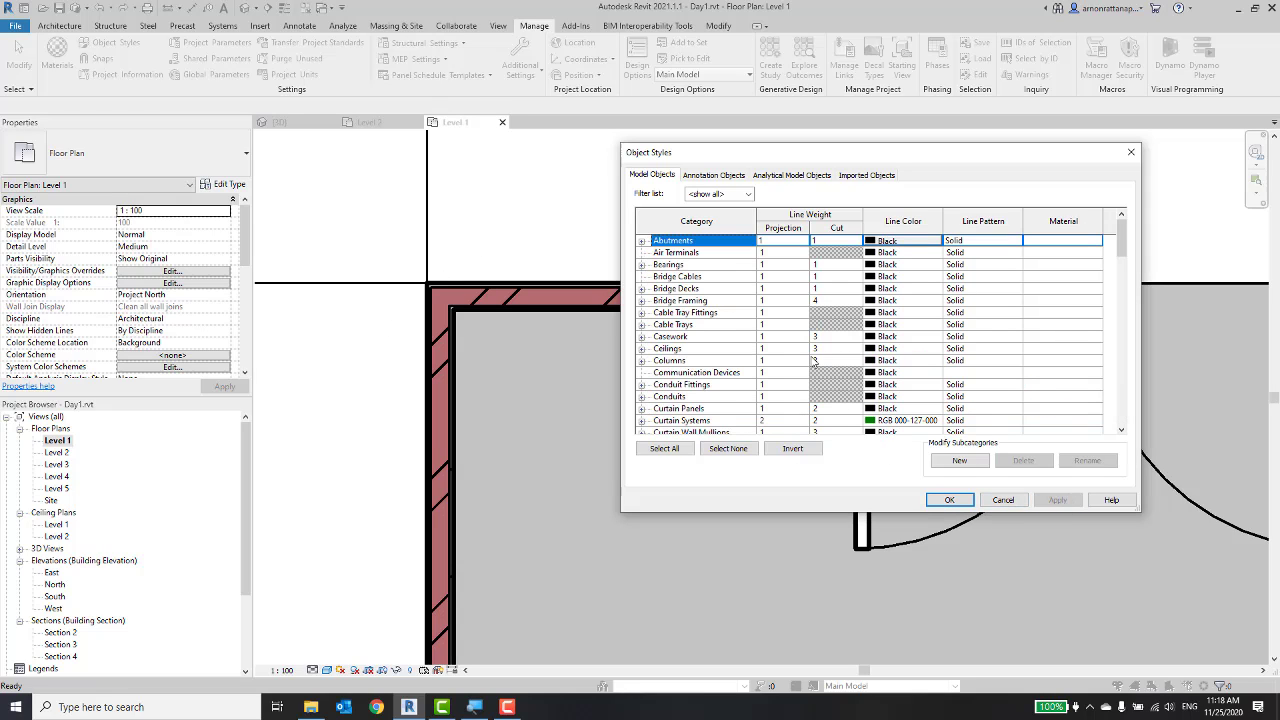
scroll(813, 362, "down", 2)
scroll(813, 362, "down", 1)
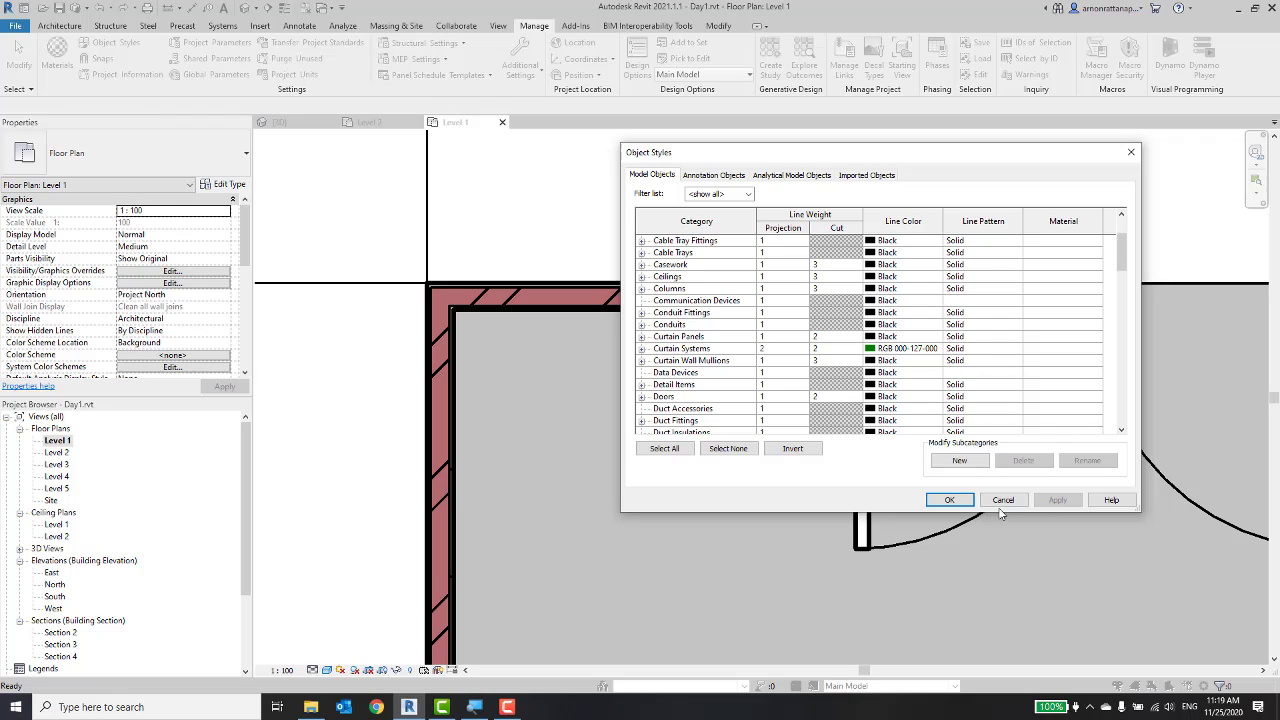
left_click(950, 500)
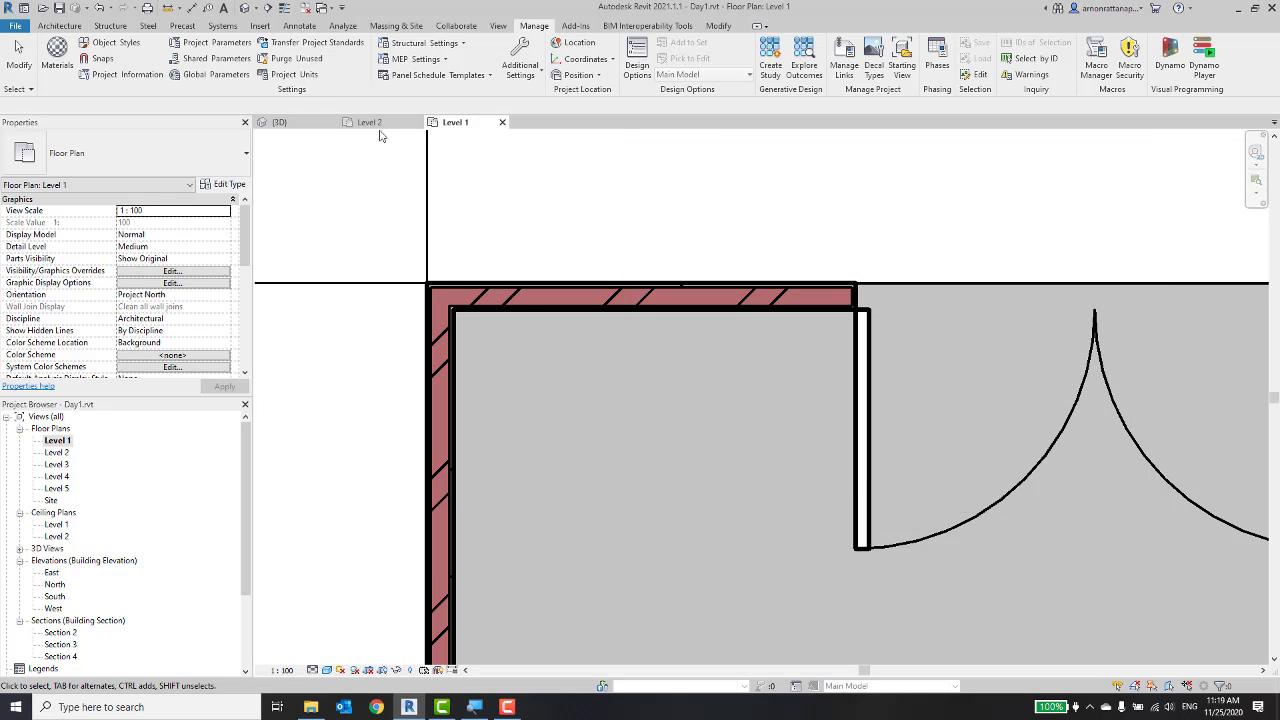
Open the South elevation, select the Floor 3-8 model group and release it.
double_click(54, 597)
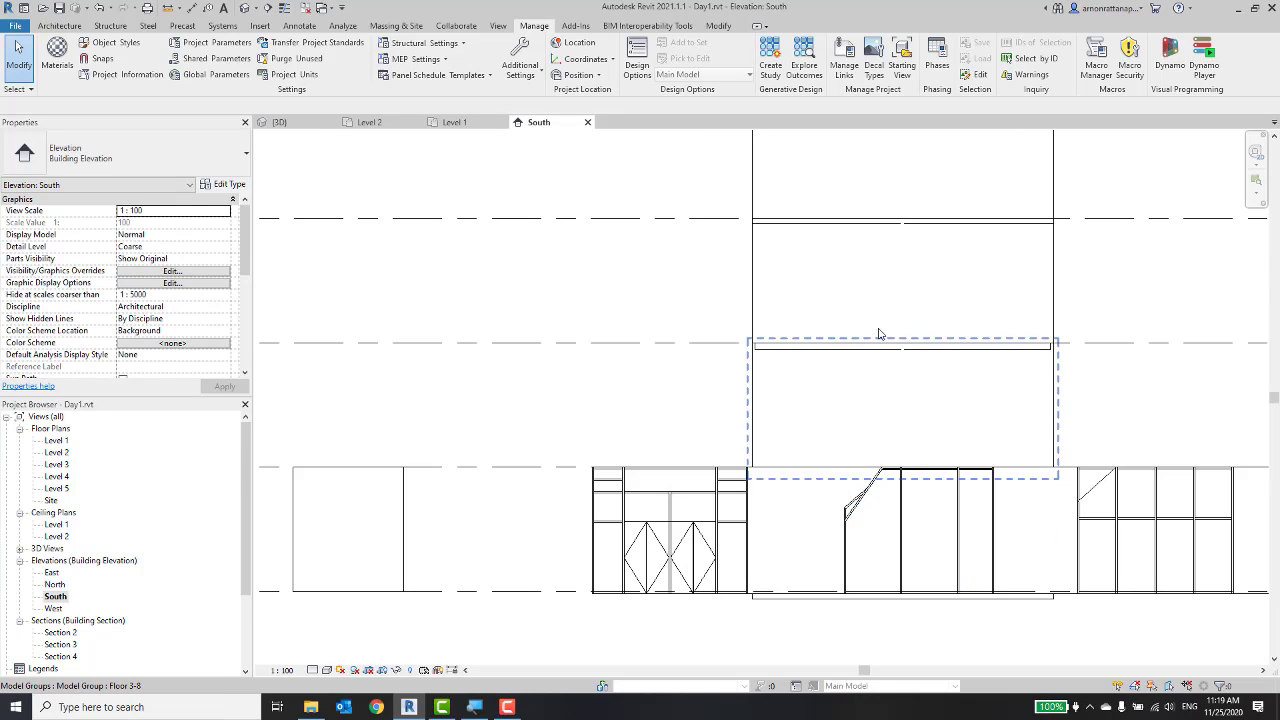
scroll(830, 330, "up", 5)
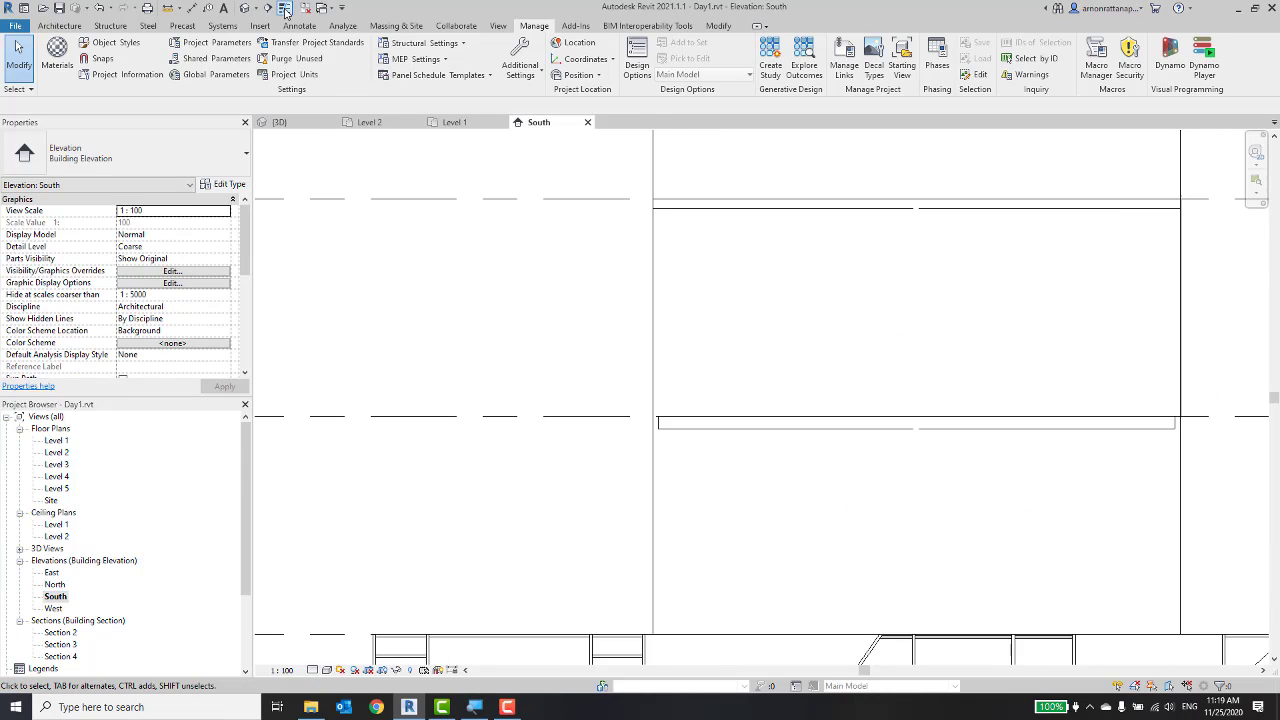
scroll(723, 285, "up", 2)
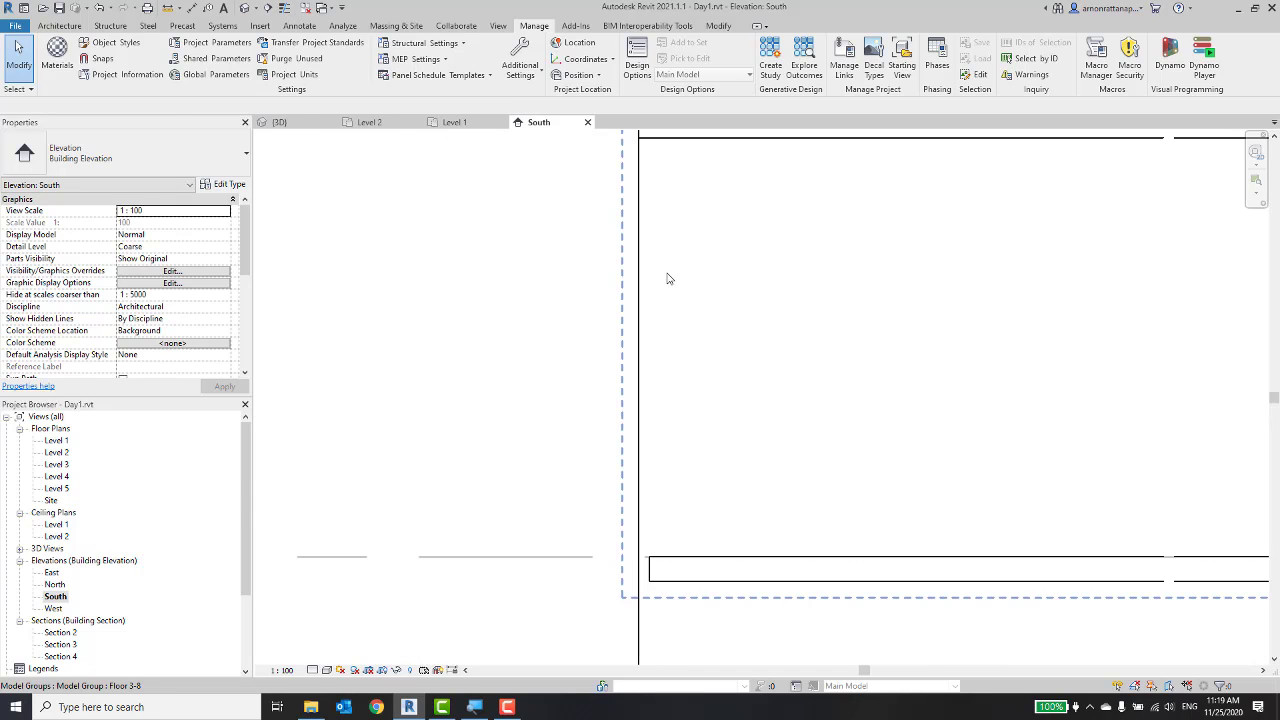
left_click(660, 292)
scroll(614, 386, "up", 2)
middle_click_drag(490, 277, 443, 277)
key("Delete")
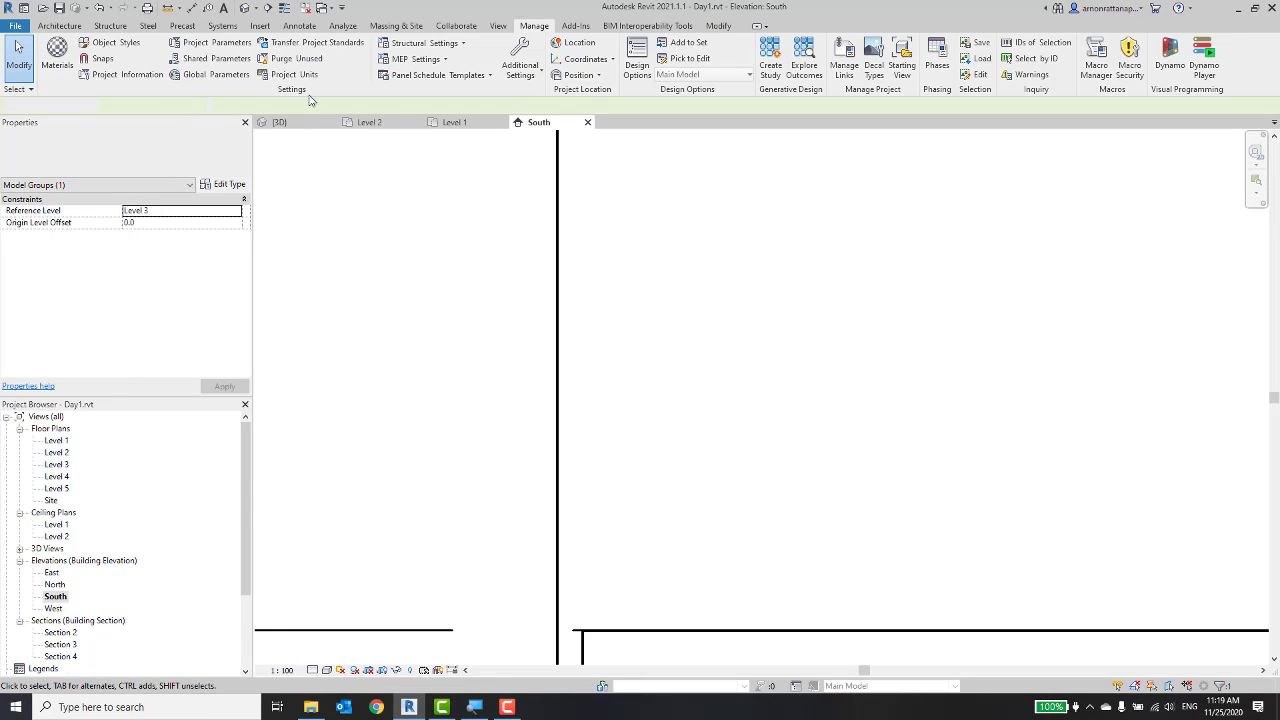
Turn off Thin Lines and zoom out to show the full elevation at true lineweights.
left_click(285, 8)
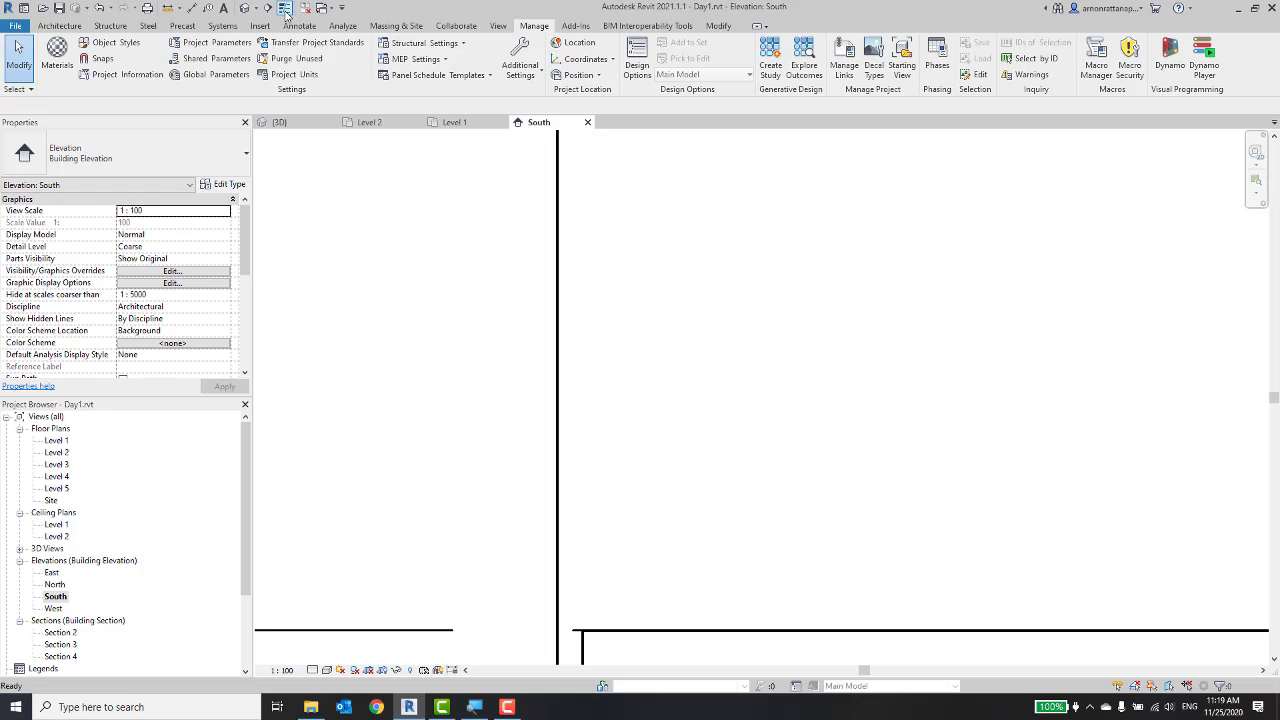
scroll(781, 293, "down", 1)
scroll(784, 318, "down", 1)
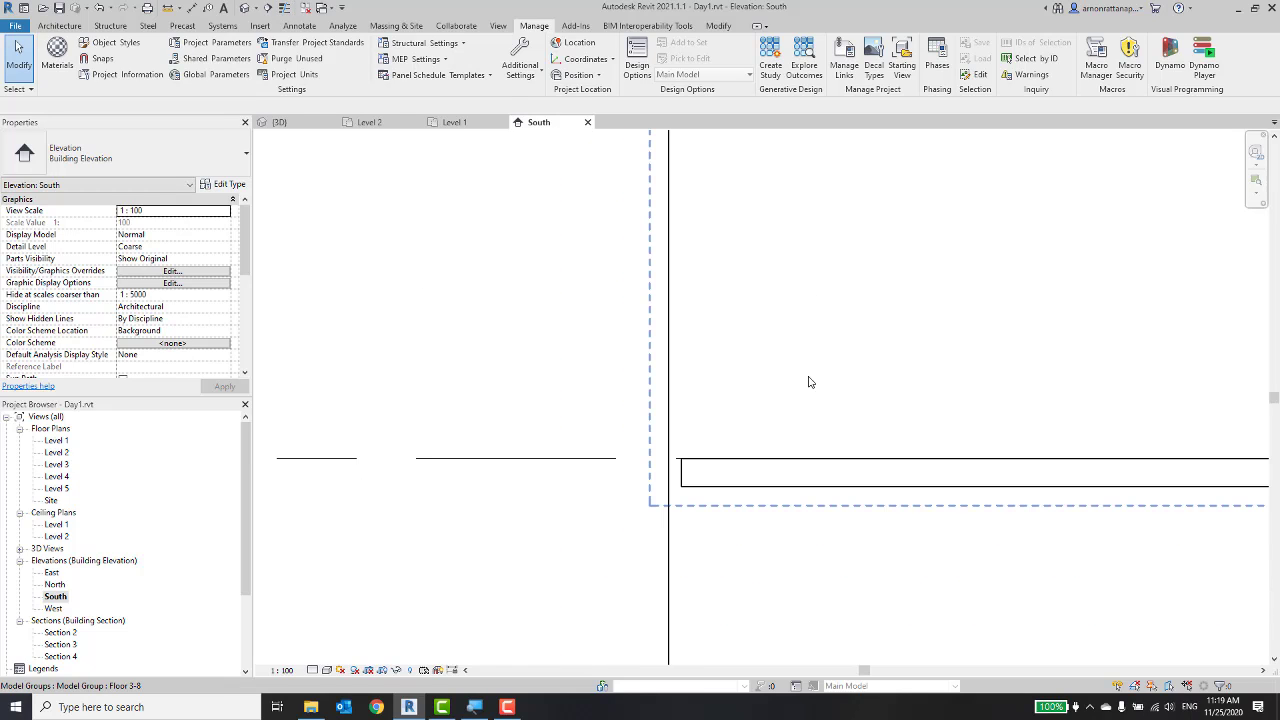
scroll(808, 412, "down", 1)
scroll(780, 415, "down", 1)
scroll(750, 417, "down", 1)
scroll(750, 417, "down", 1)
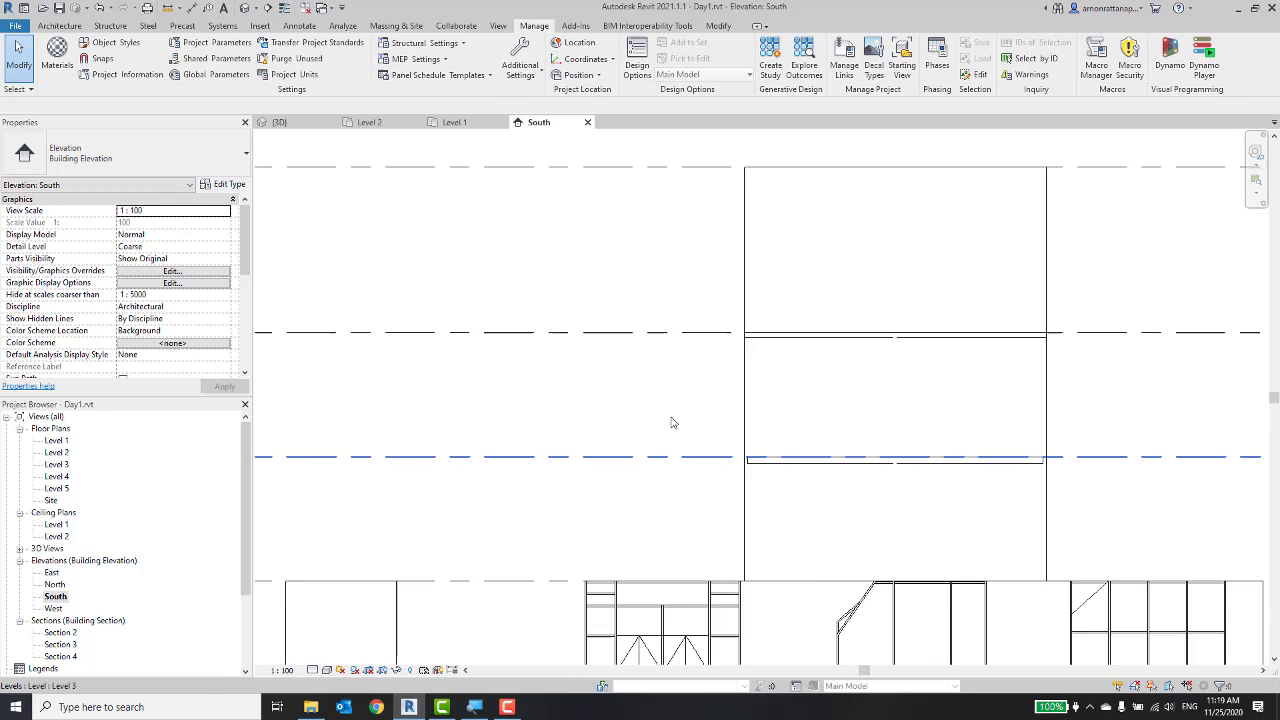
scroll(671, 423, "down", 1)
scroll(703, 420, "down", 1)
In Object Styles, set the Walls line color to Magenta and confirm both dialogs.
left_click(124, 44)
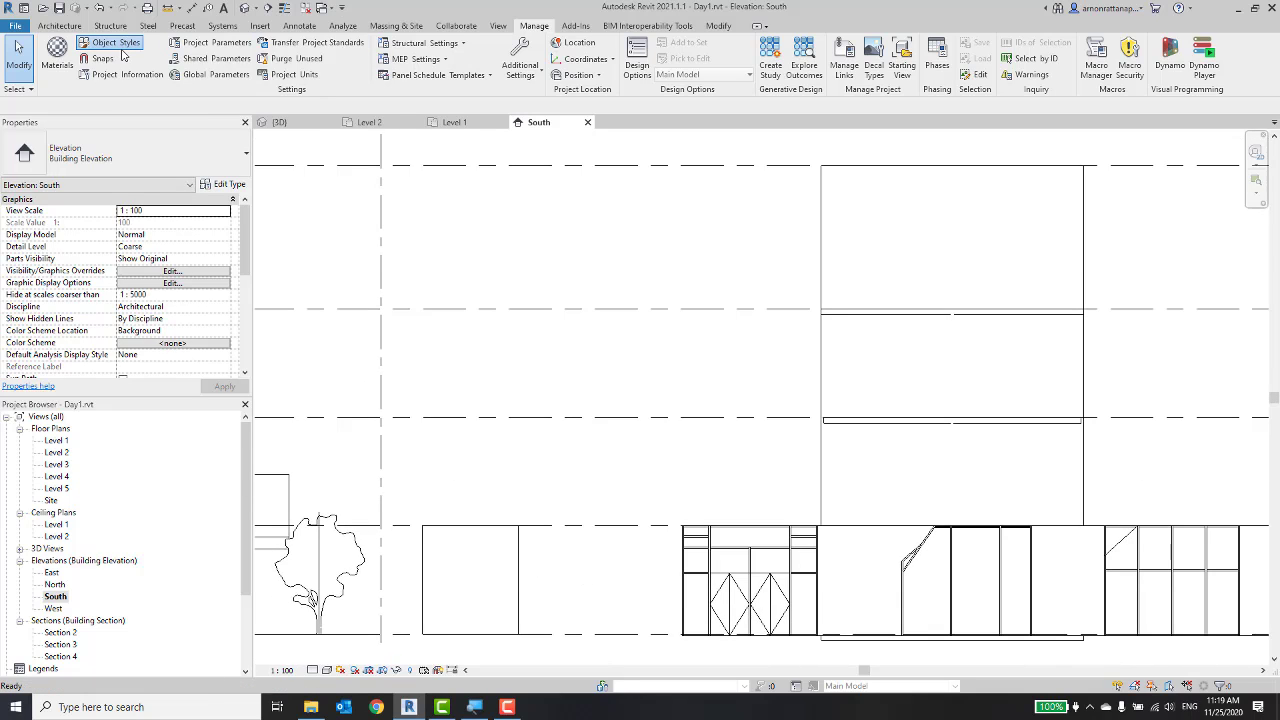
left_click_drag(800, 160, 692, 193)
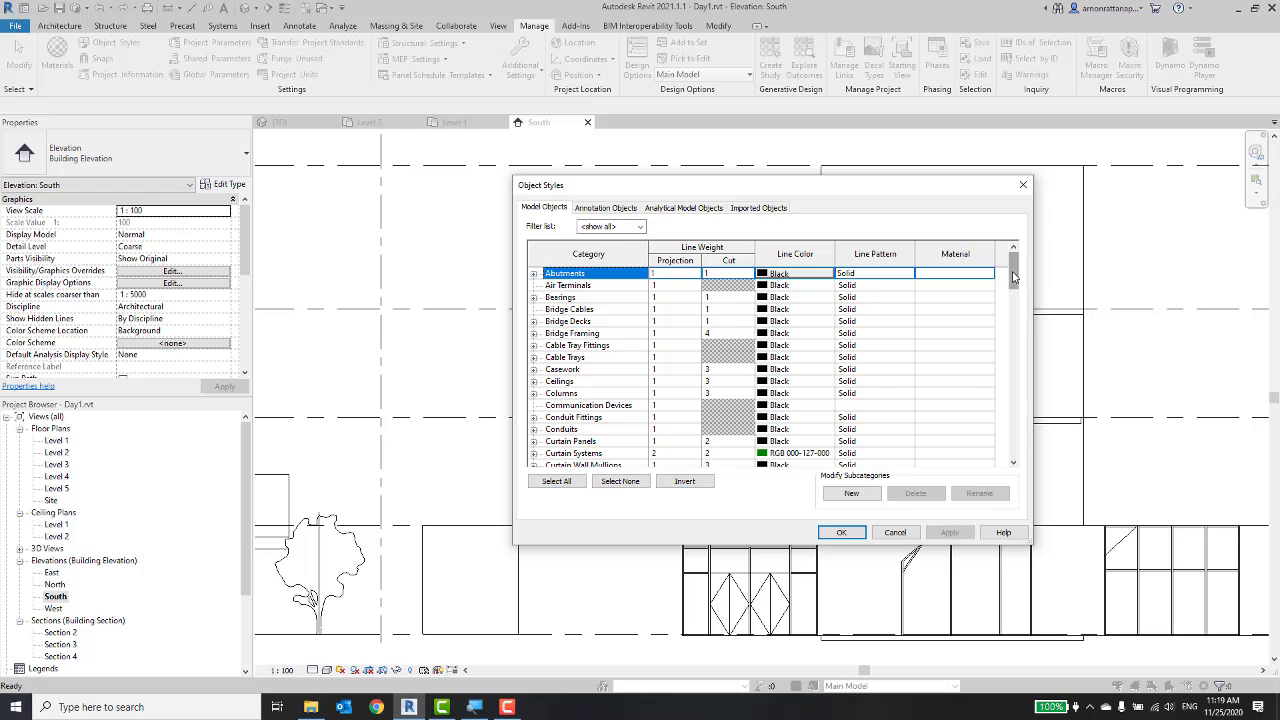
left_click_drag(1013, 270, 1011, 478)
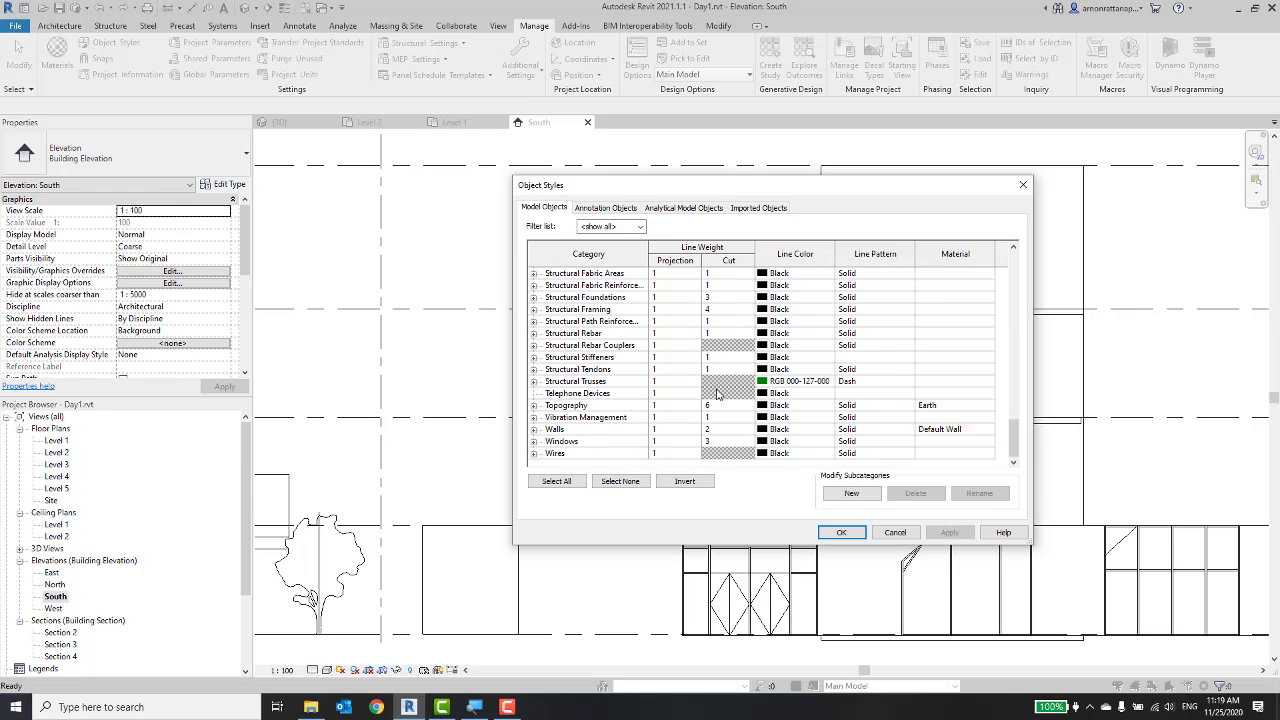
scroll(700, 396, "up", 2)
left_click(590, 384)
key("w")
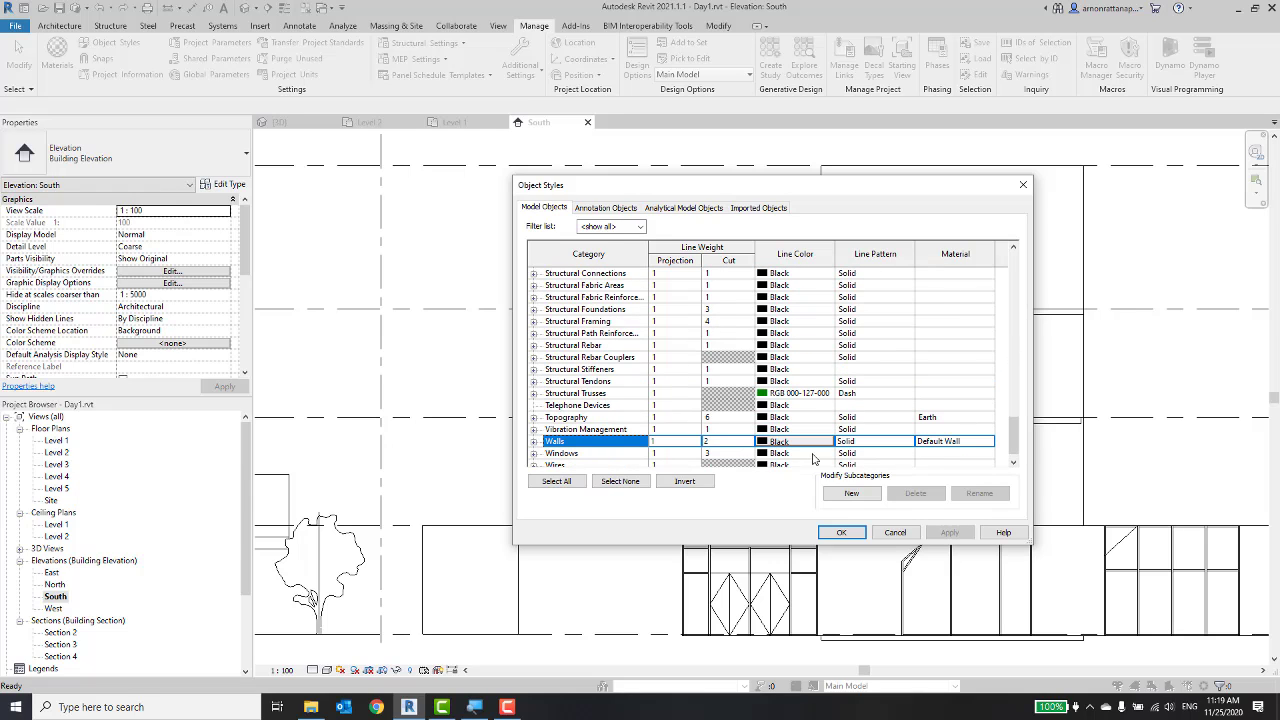
left_click(806, 441)
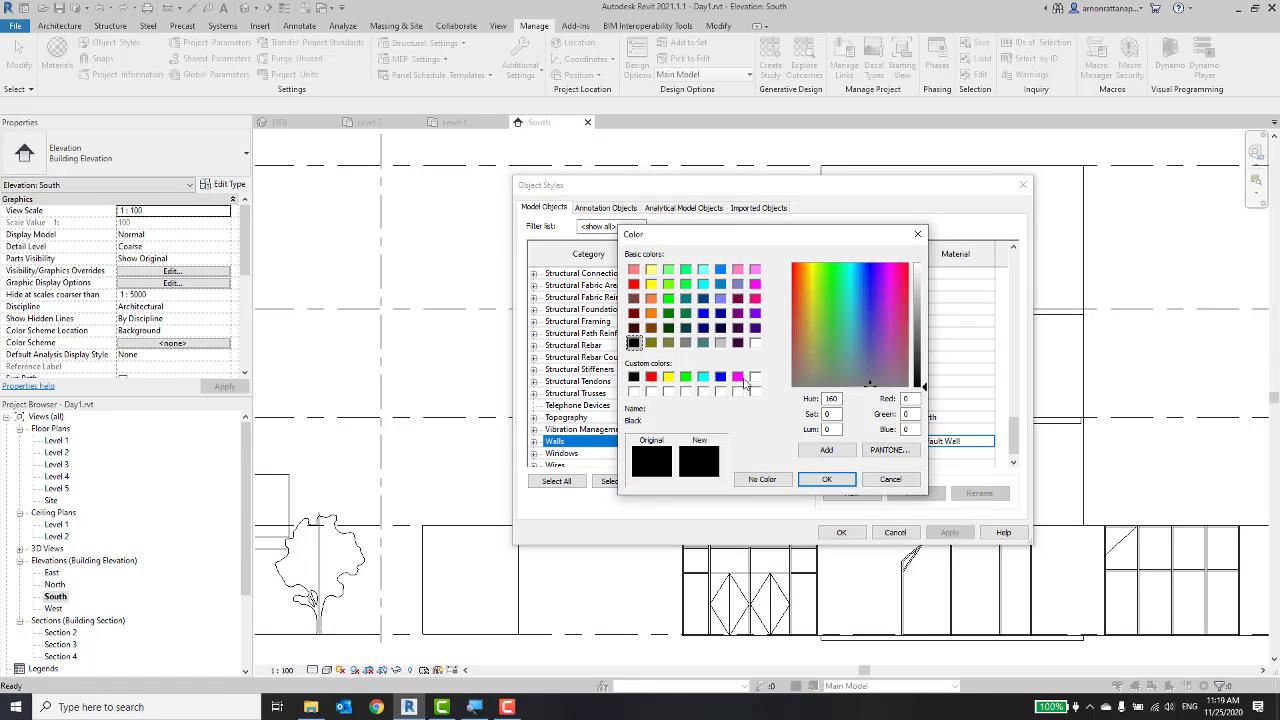
left_click(737, 376)
left_click(826, 479)
left_click(841, 534)
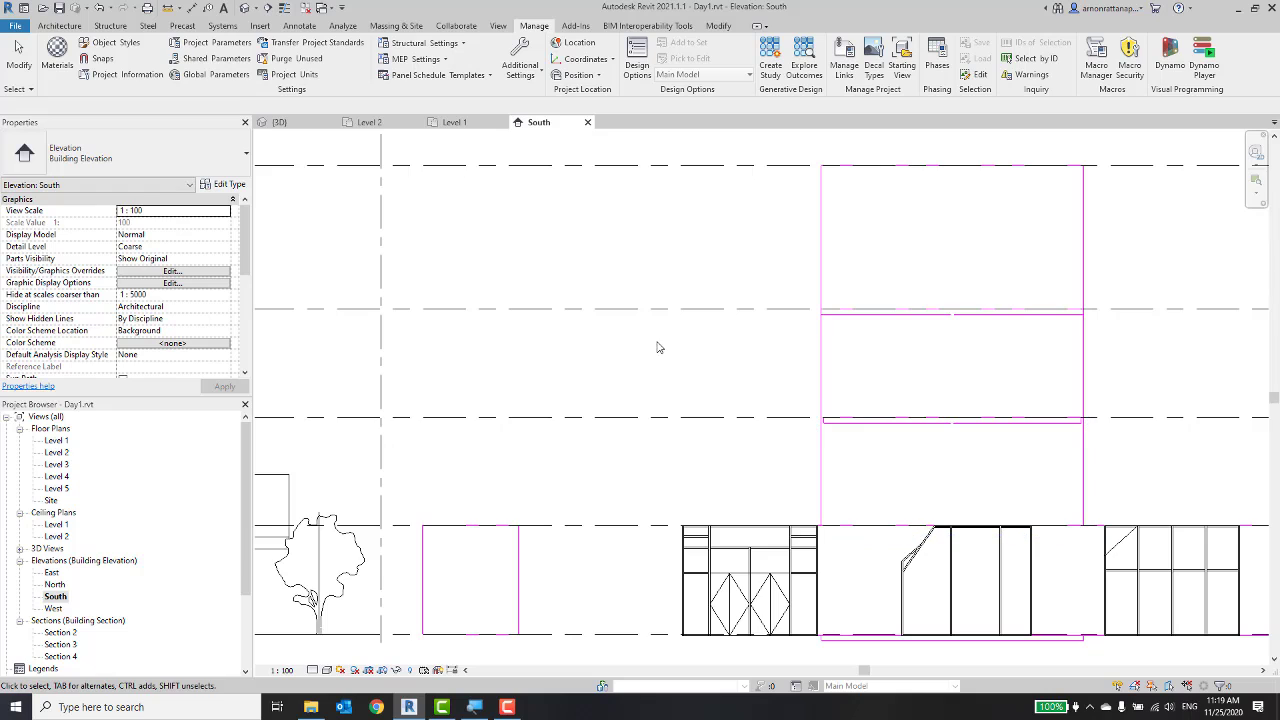
scroll(661, 345, "down", 2)
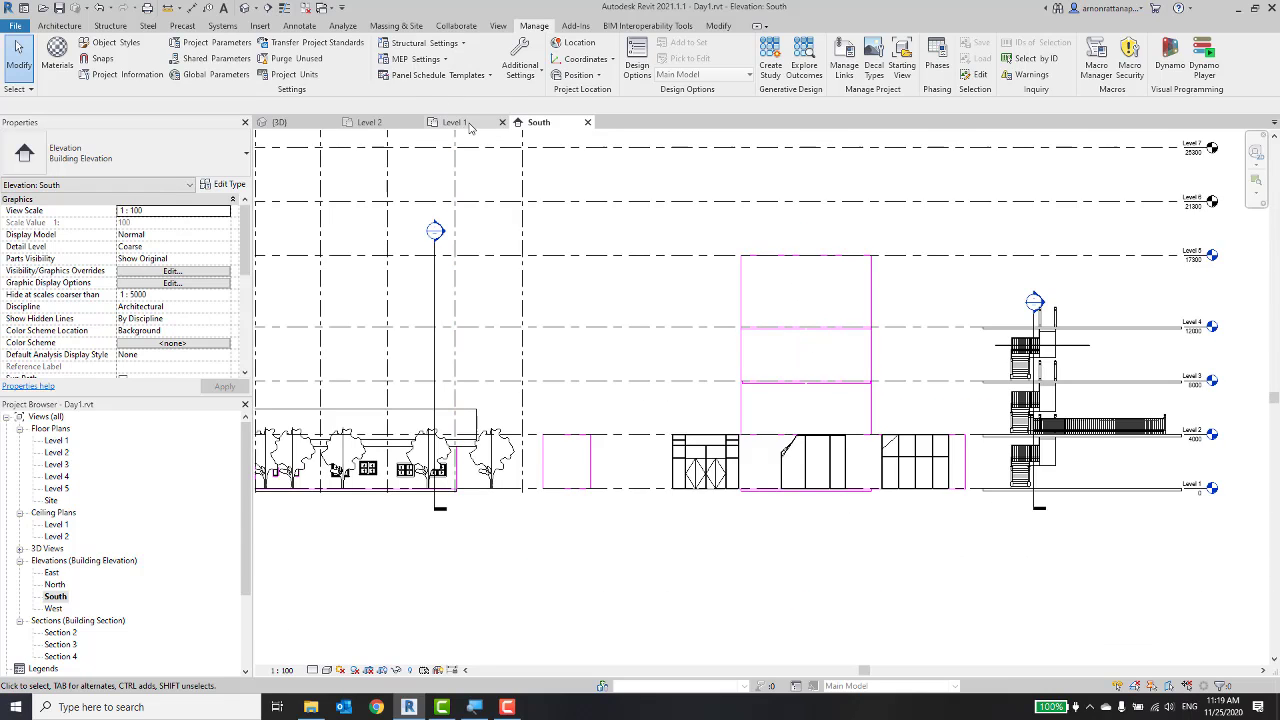
Switch to the Level 1 plan and reopen Manage > Object Styles on model categories.
left_click(465, 125)
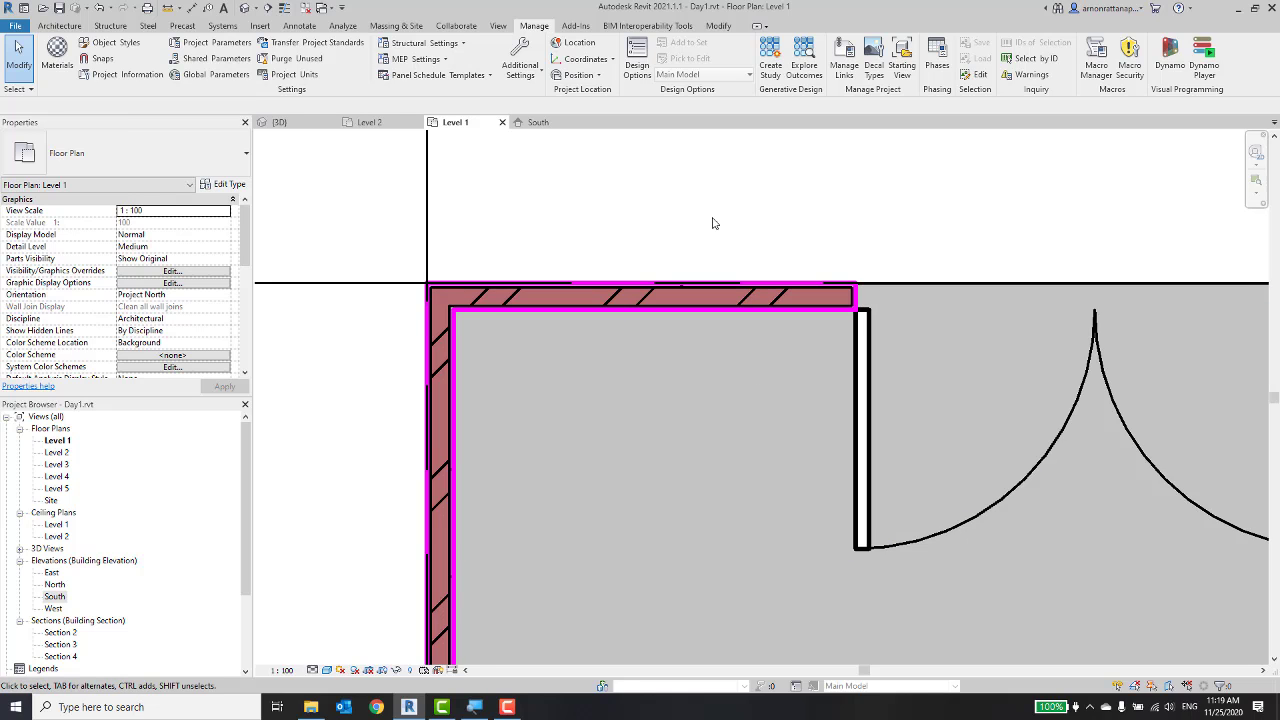
scroll(714, 200, "down", 1)
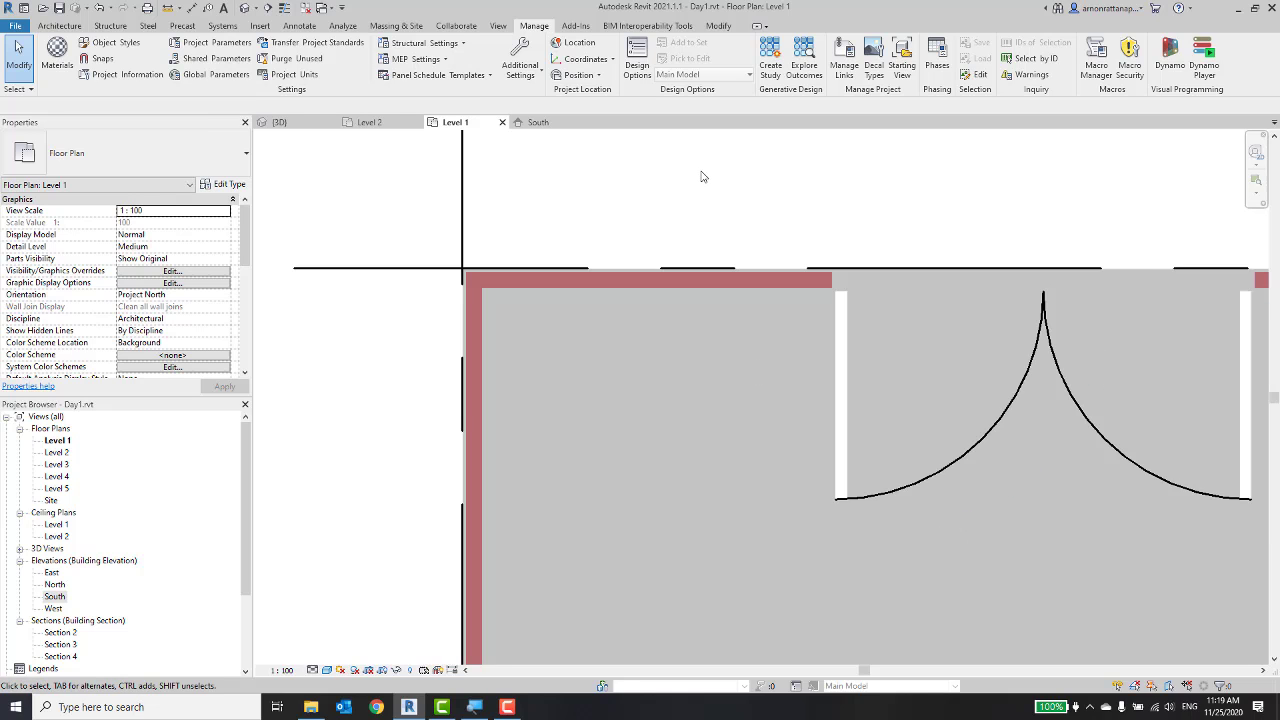
left_click(112, 43)
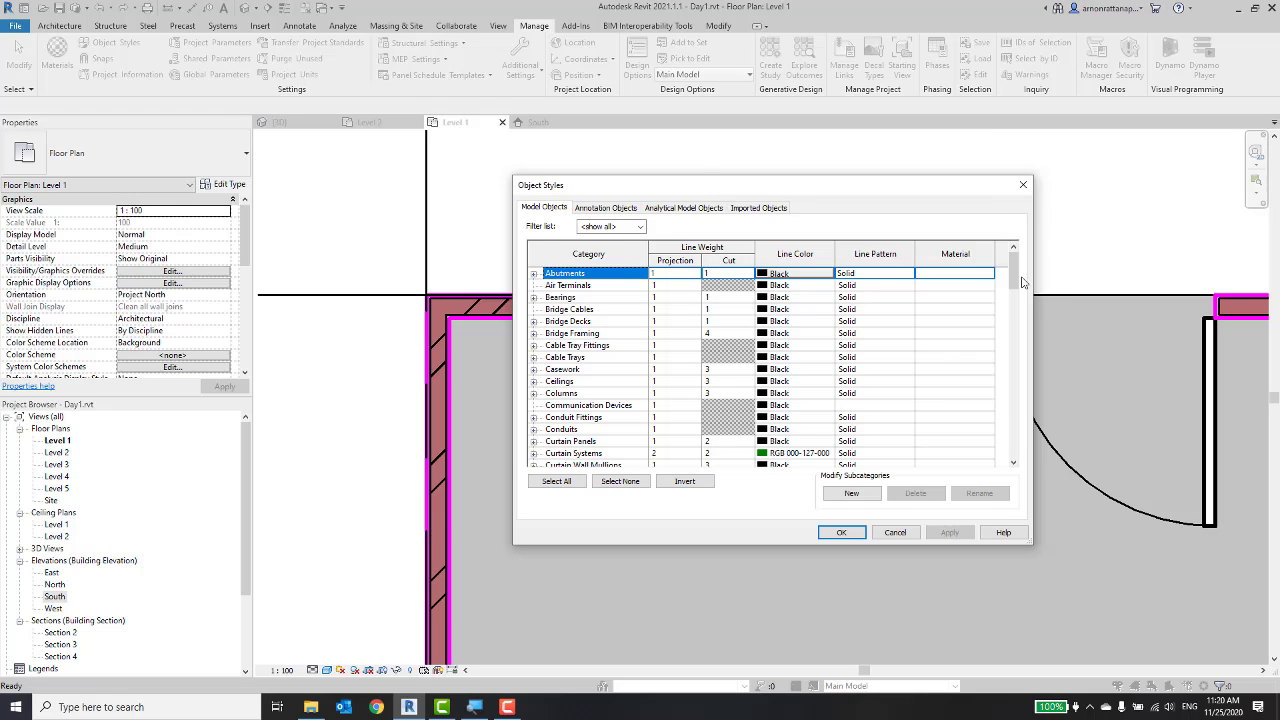
Inspect the Walls subcategories in Object Styles, then cancel without changes.
left_click_drag(1013, 262, 1013, 440)
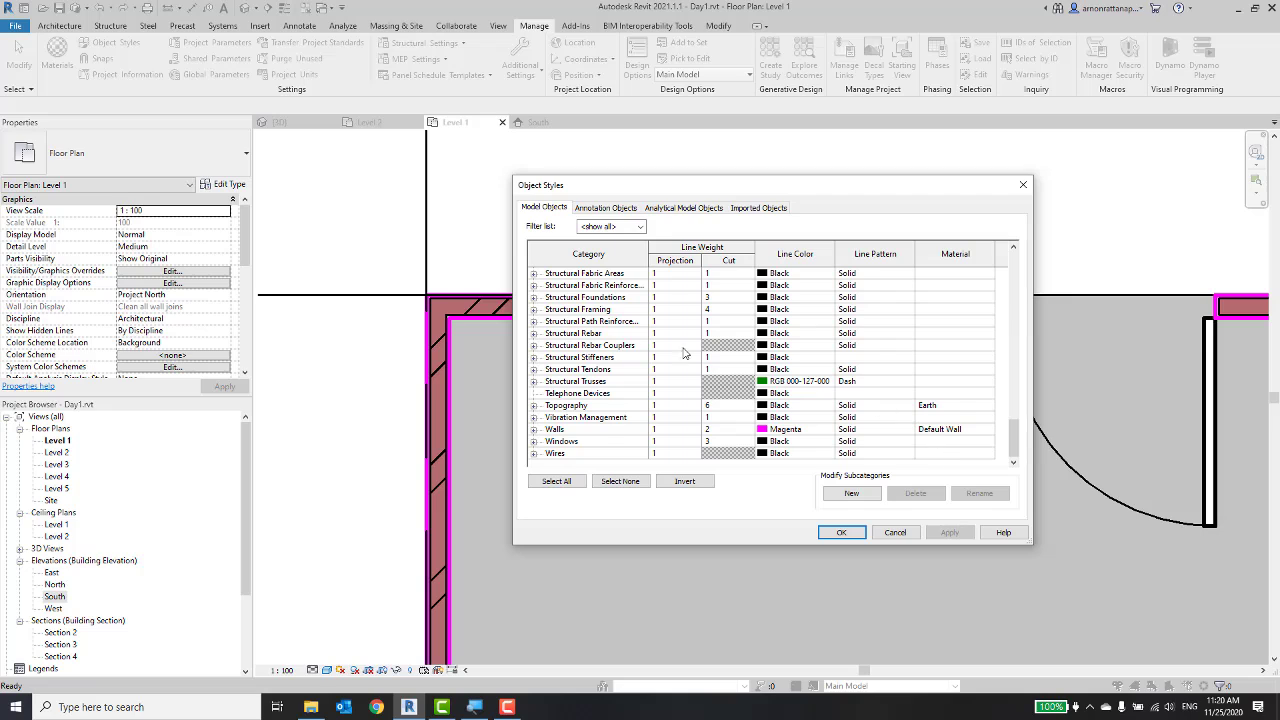
left_click(533, 429)
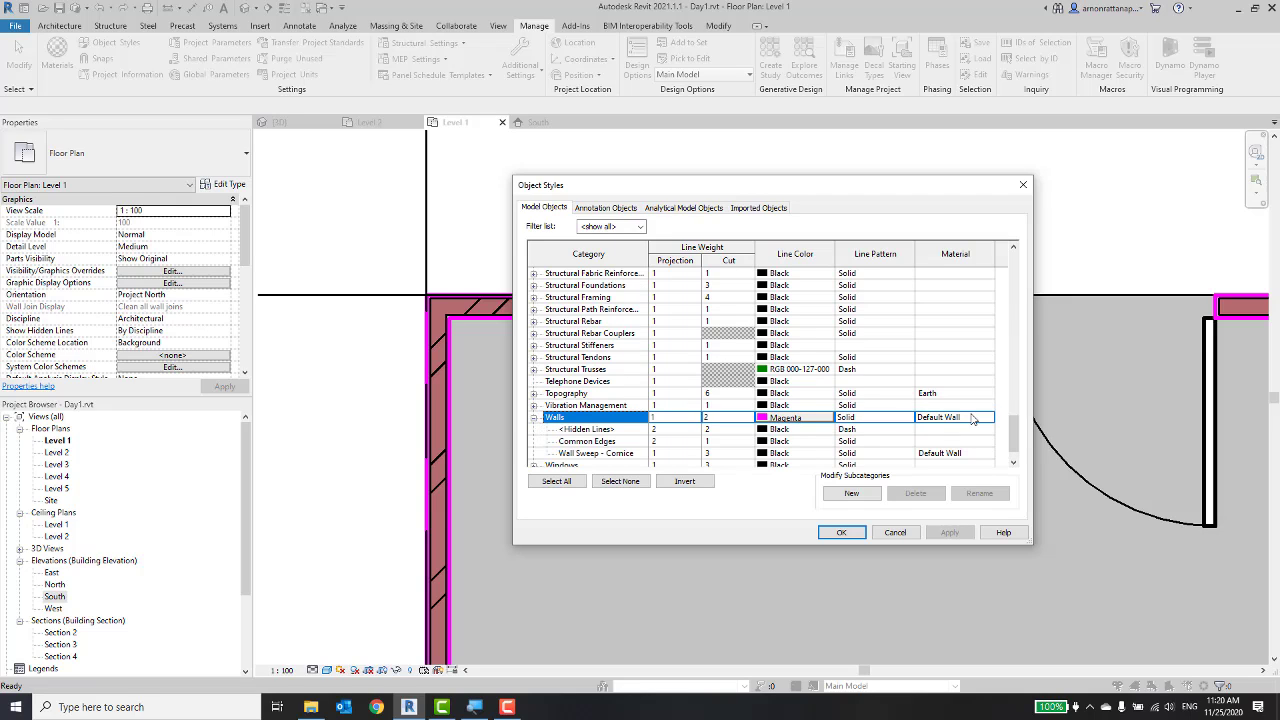
left_click(534, 419)
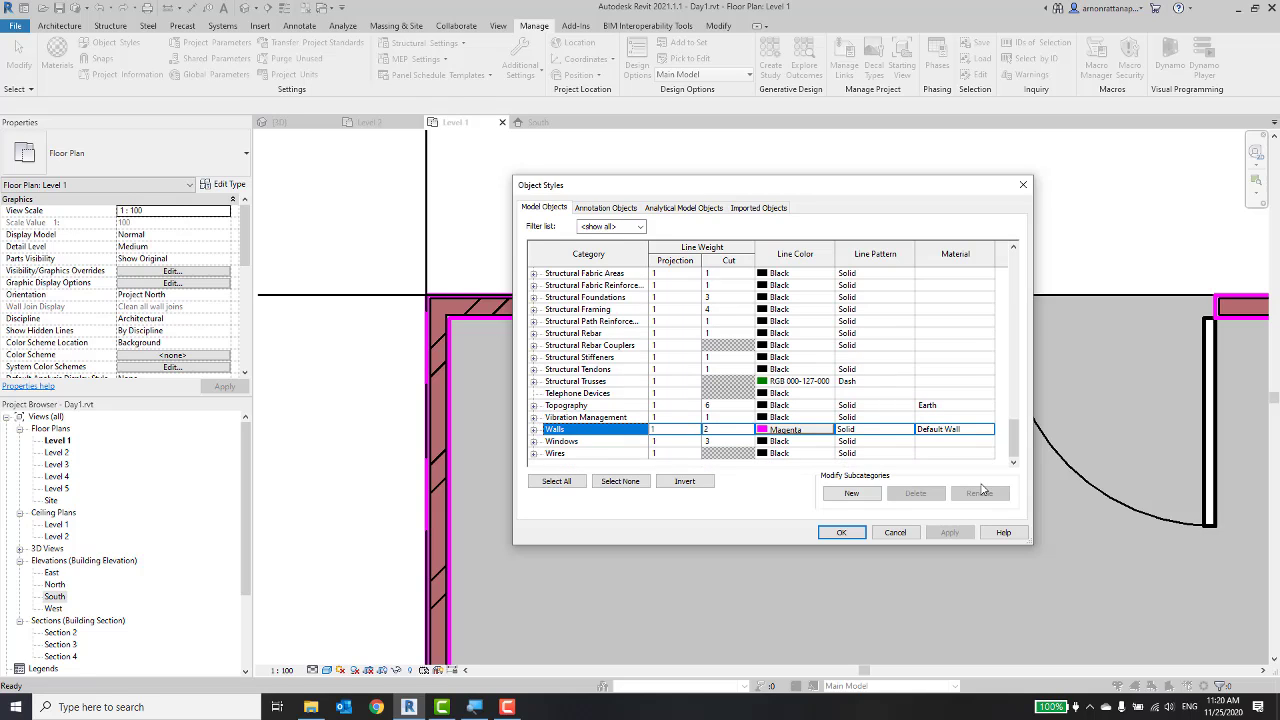
left_click(900, 532)
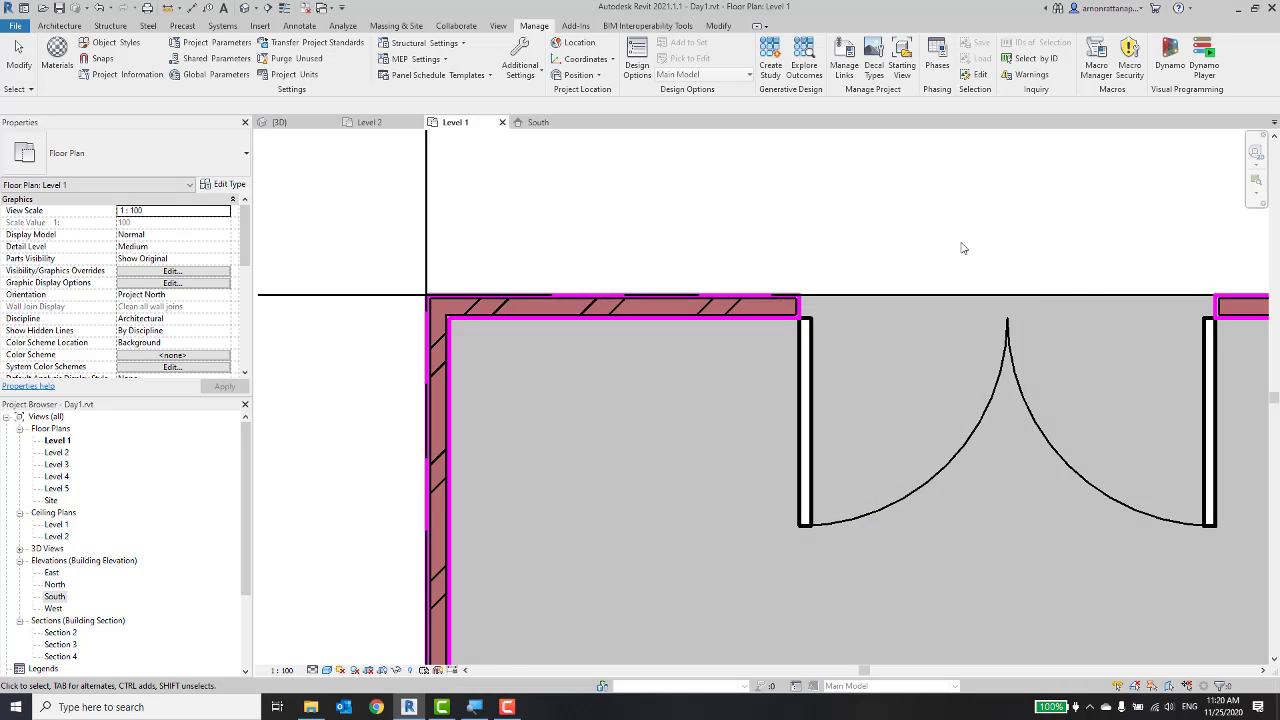
Zoom the Level 1 plan out and back in to view the magenta wall outlines.
scroll(900, 230, "down", 2)
scroll(837, 206, "down", 2)
scroll(663, 174, "up", 2)
scroll(620, 185, "up", 2)
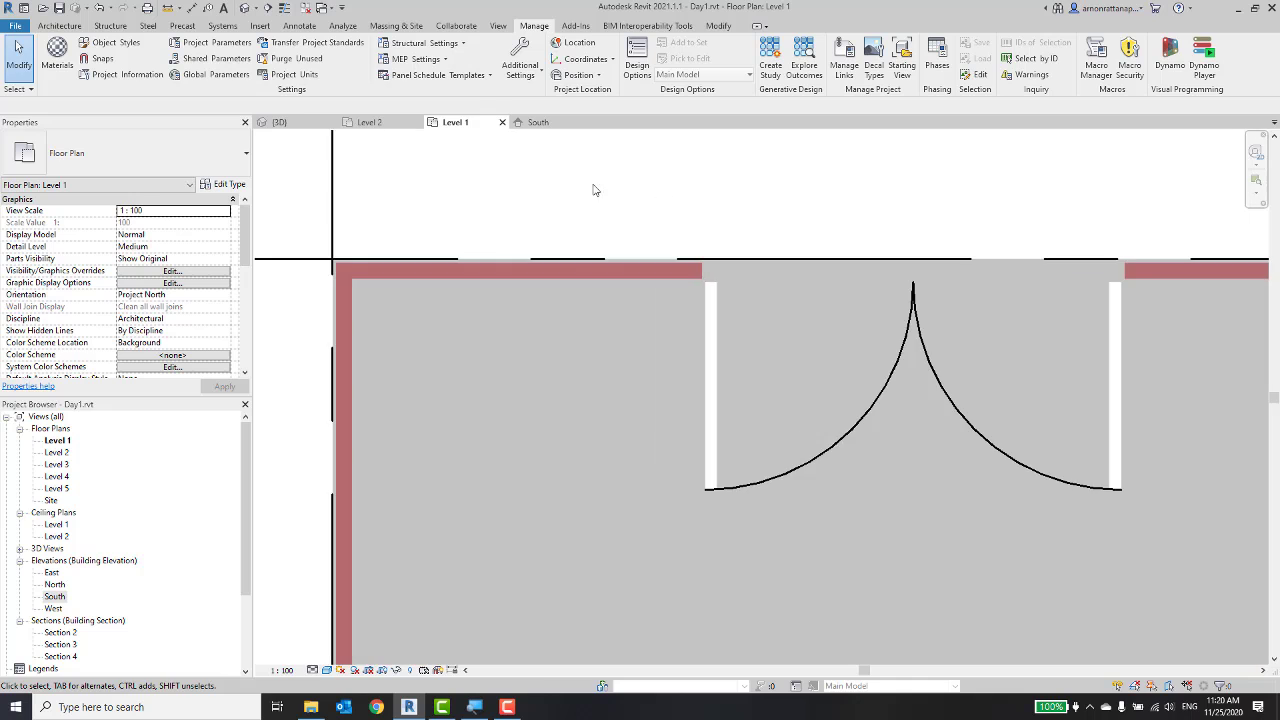
left_click(110, 42)
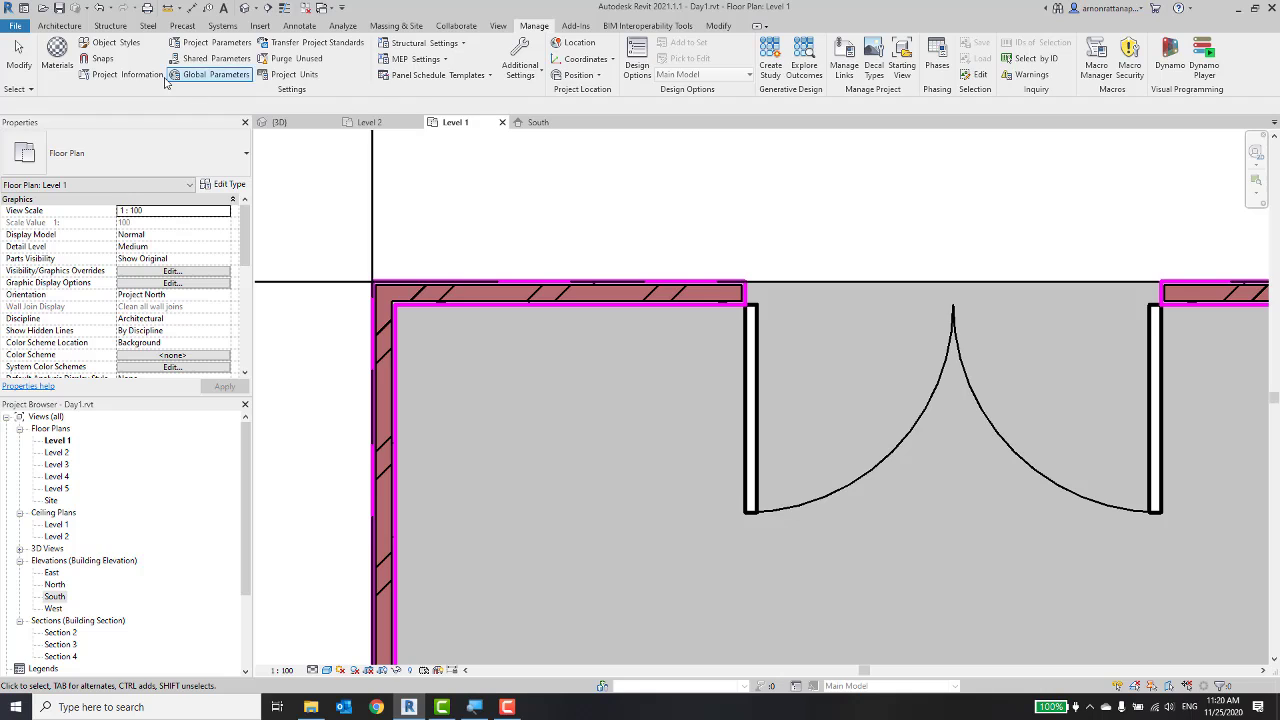
left_click(529, 78)
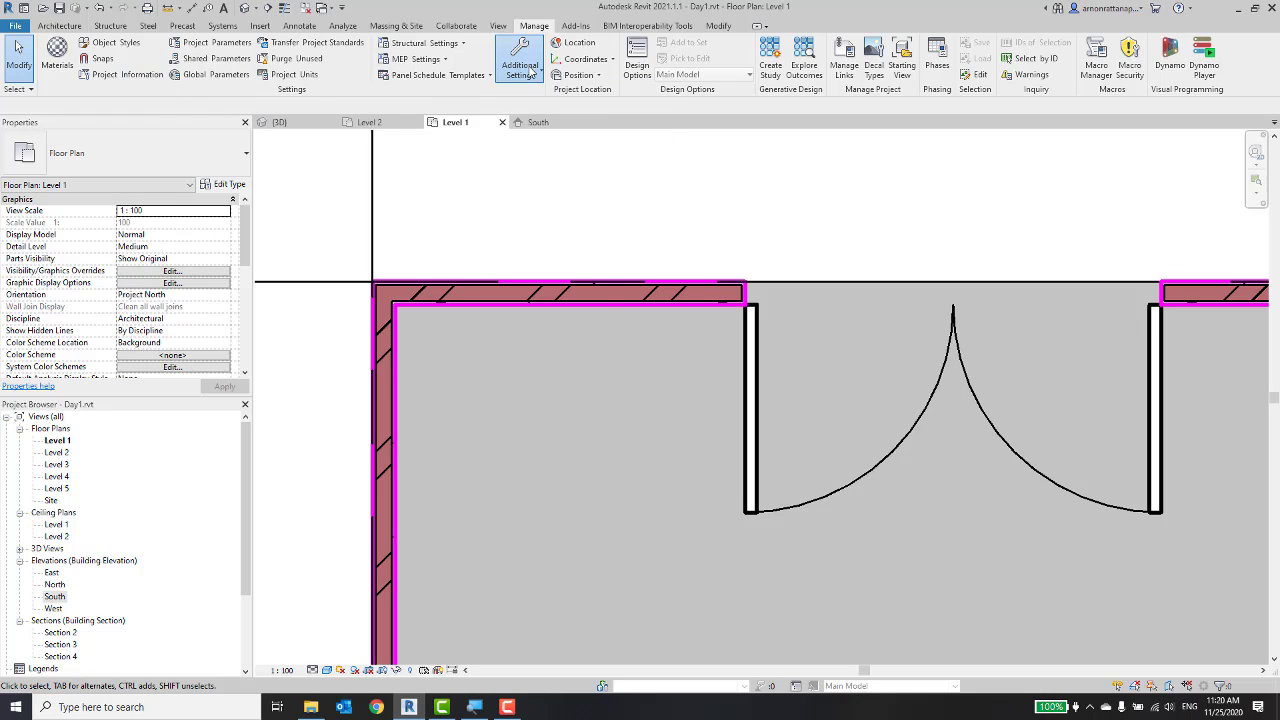
left_click(530, 72)
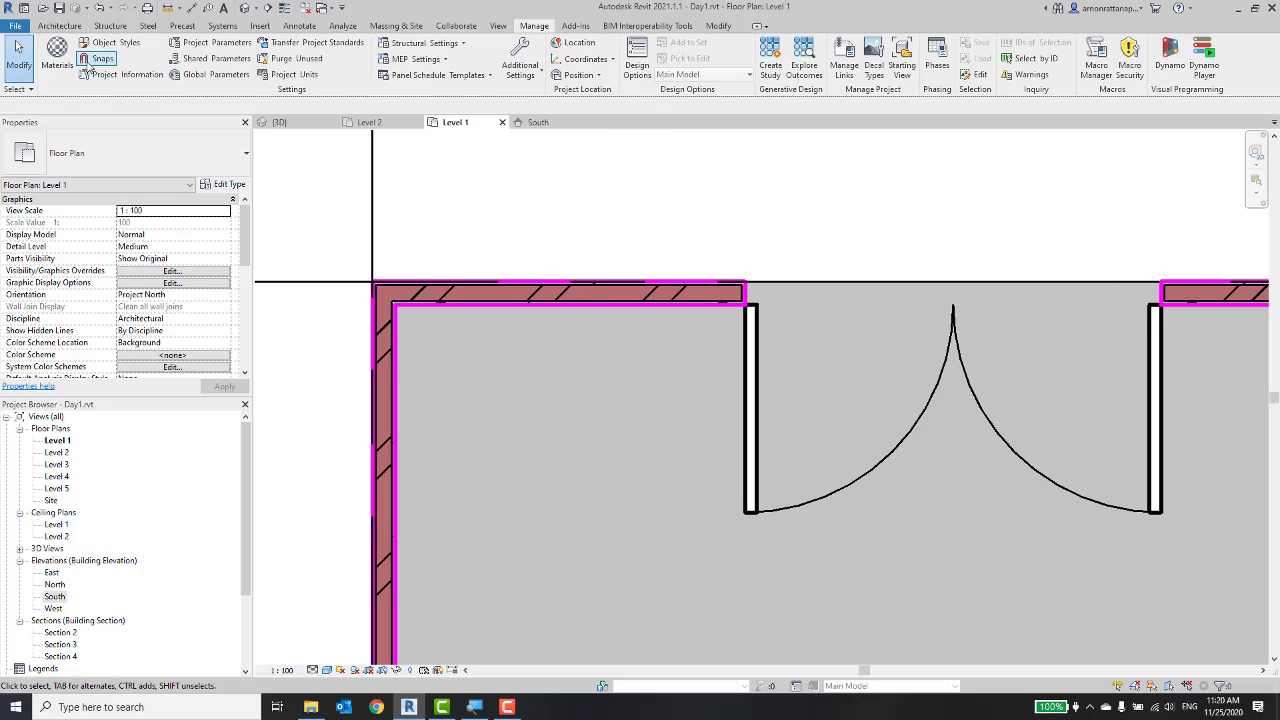
left_click(520, 68)
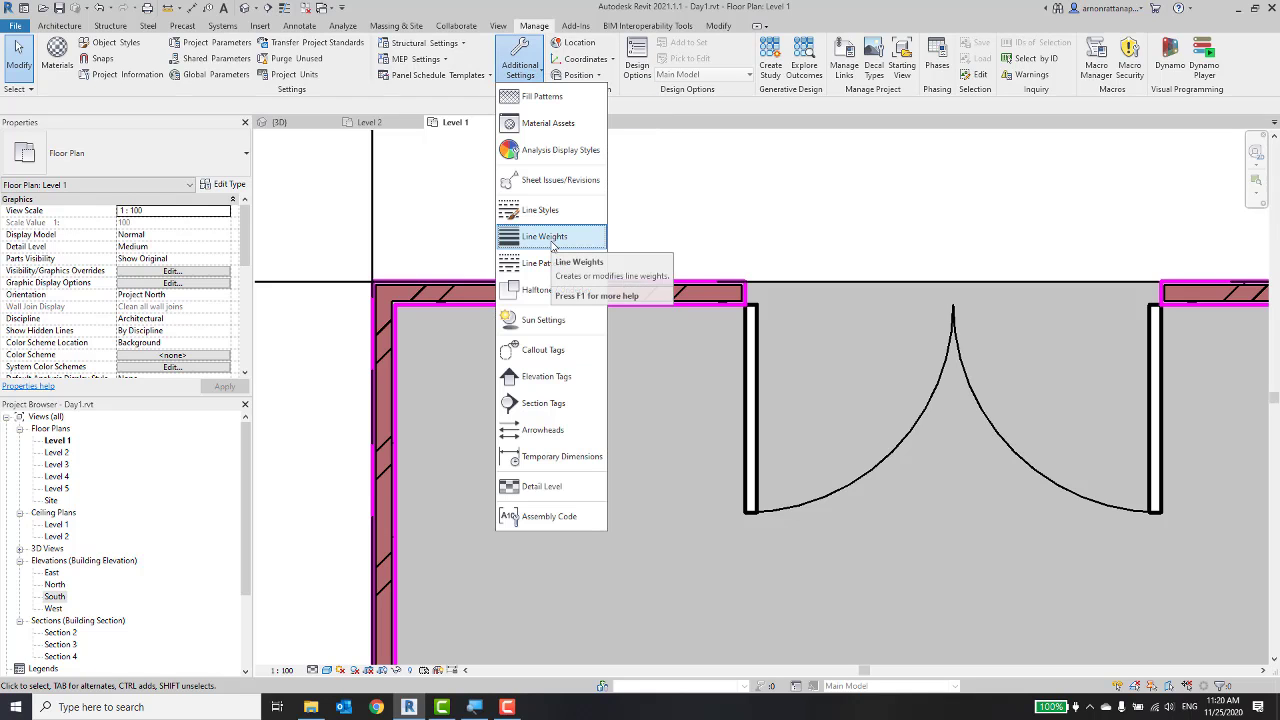
left_click(548, 237)
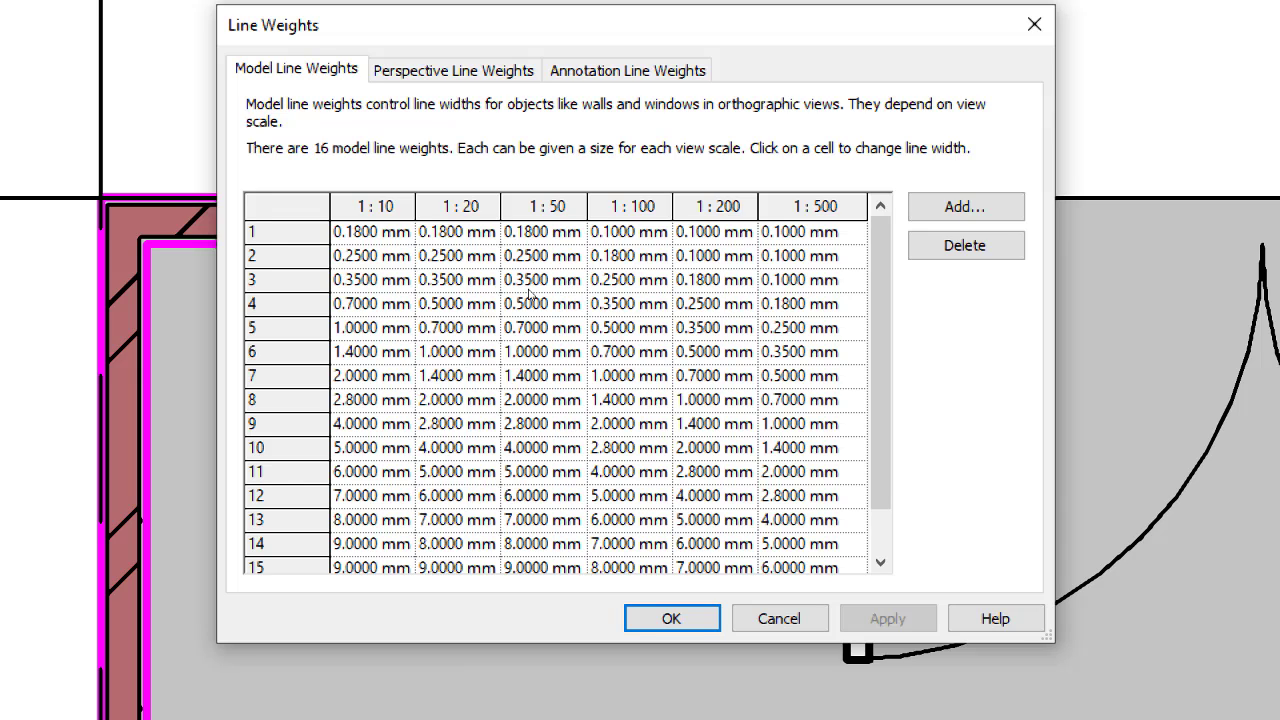
key("ctrl+Tab")
key("ctrl+Tab")
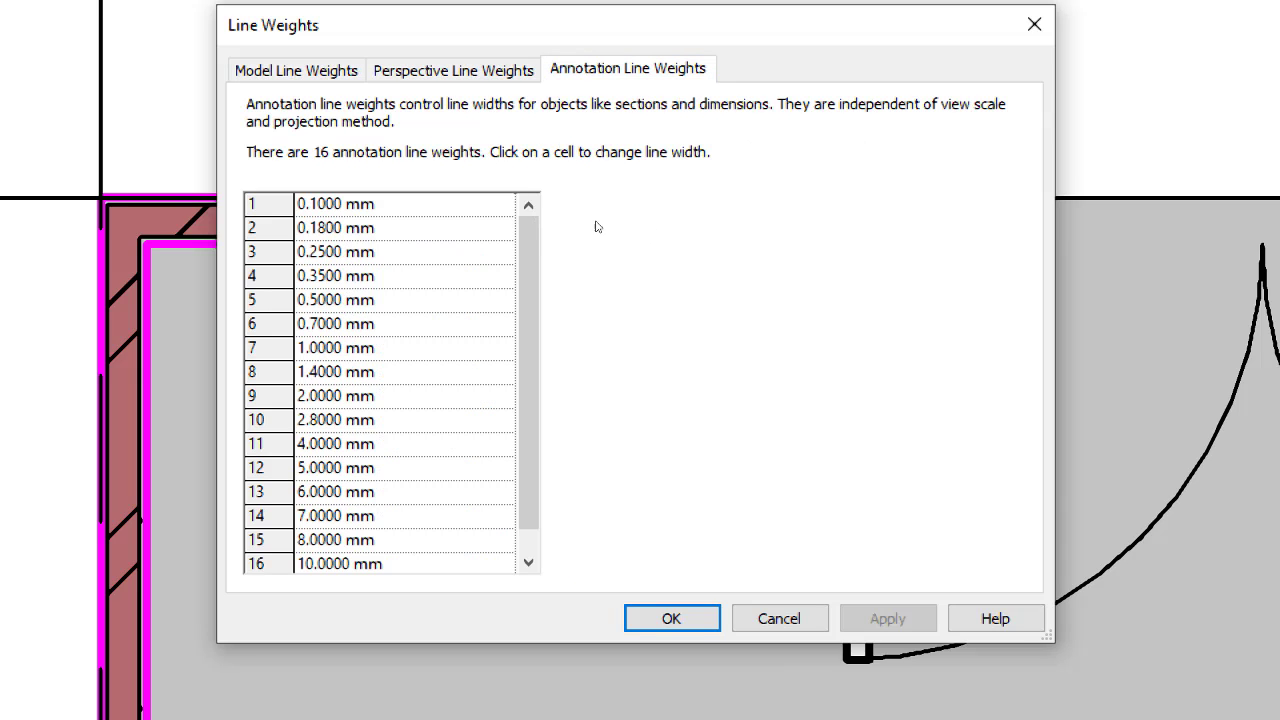
key("ctrl+shift+Tab")
key("ctrl+shift+Tab")
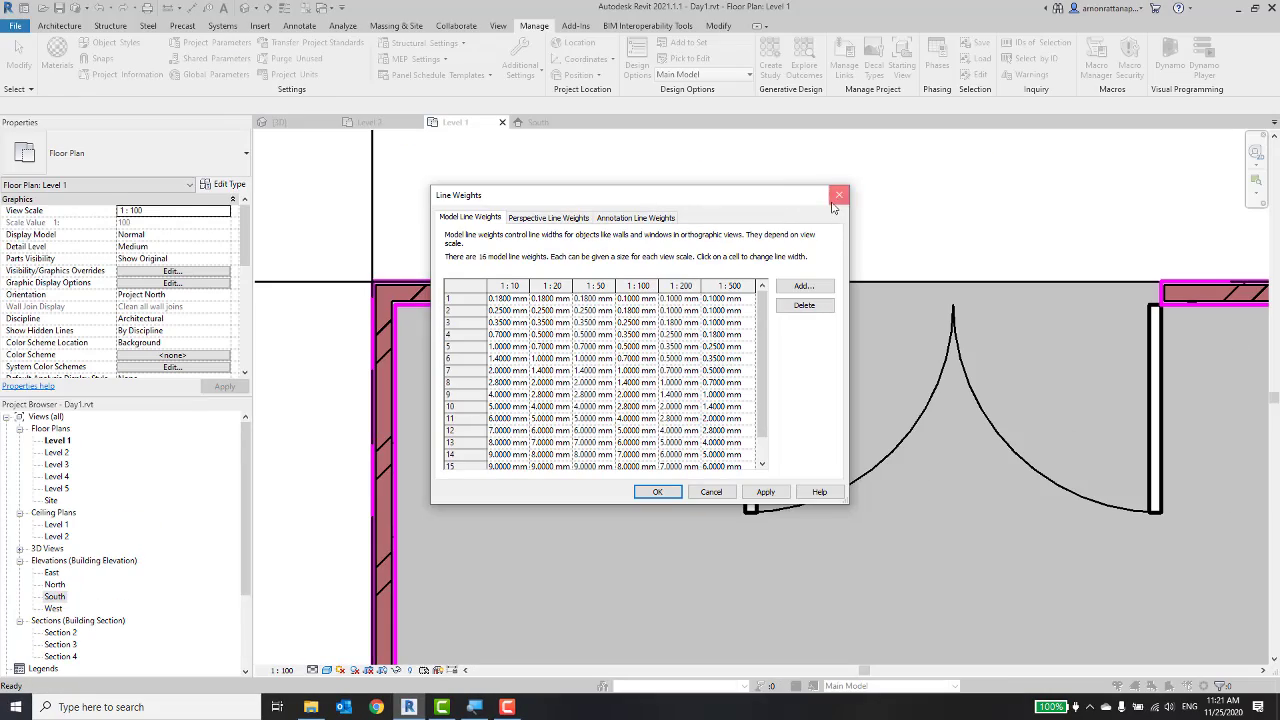
Close the Line Weights settings and zoom and pan the Level 1 plan to reposition the building.
left_click(839, 191)
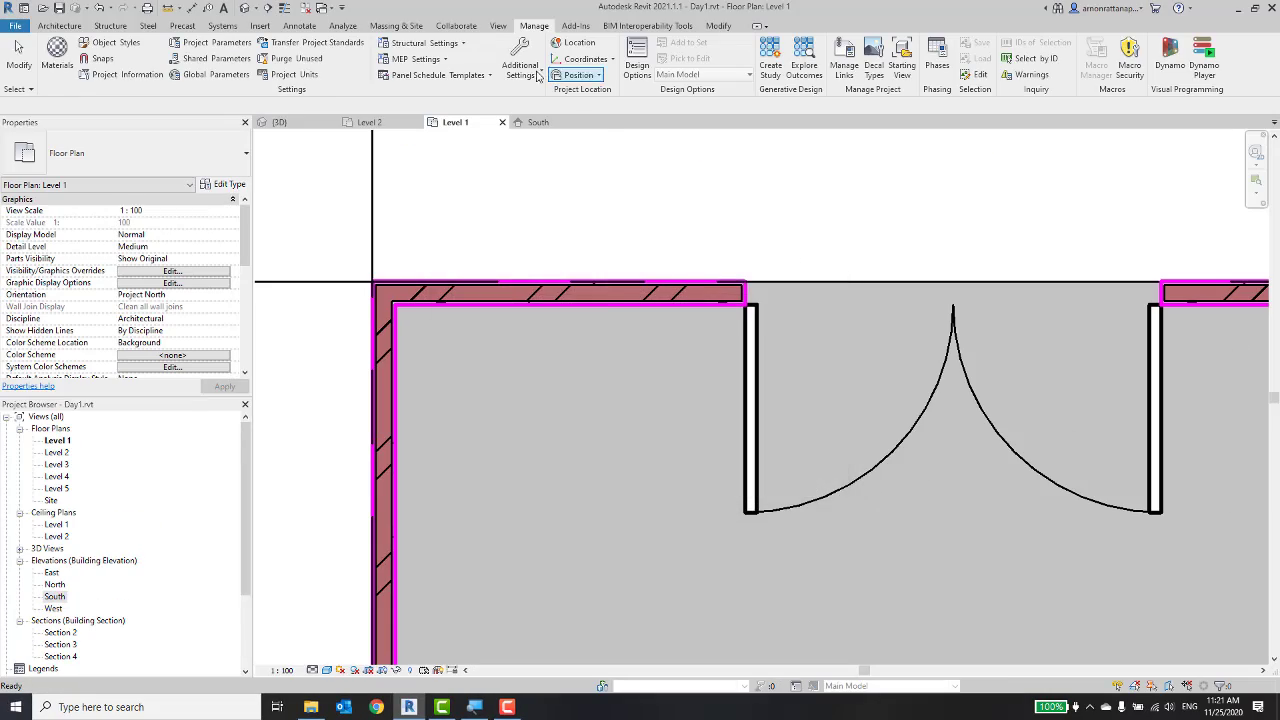
left_click(536, 74)
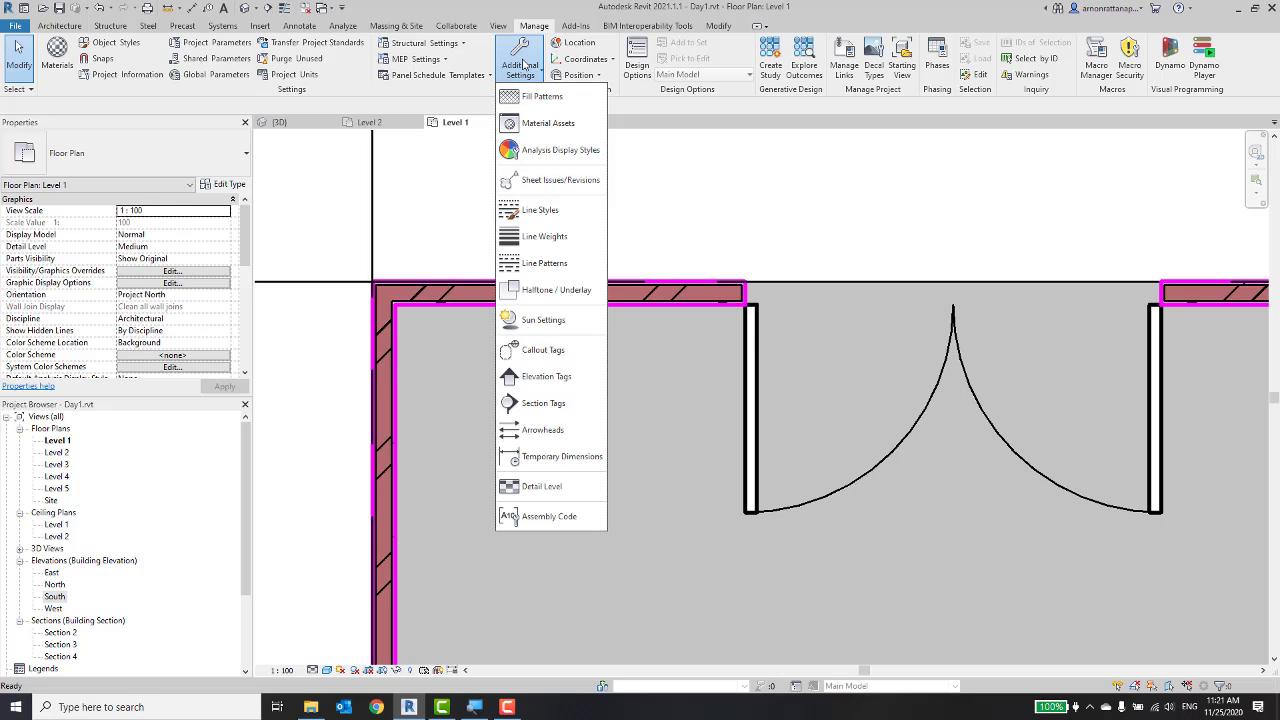
left_click(522, 64)
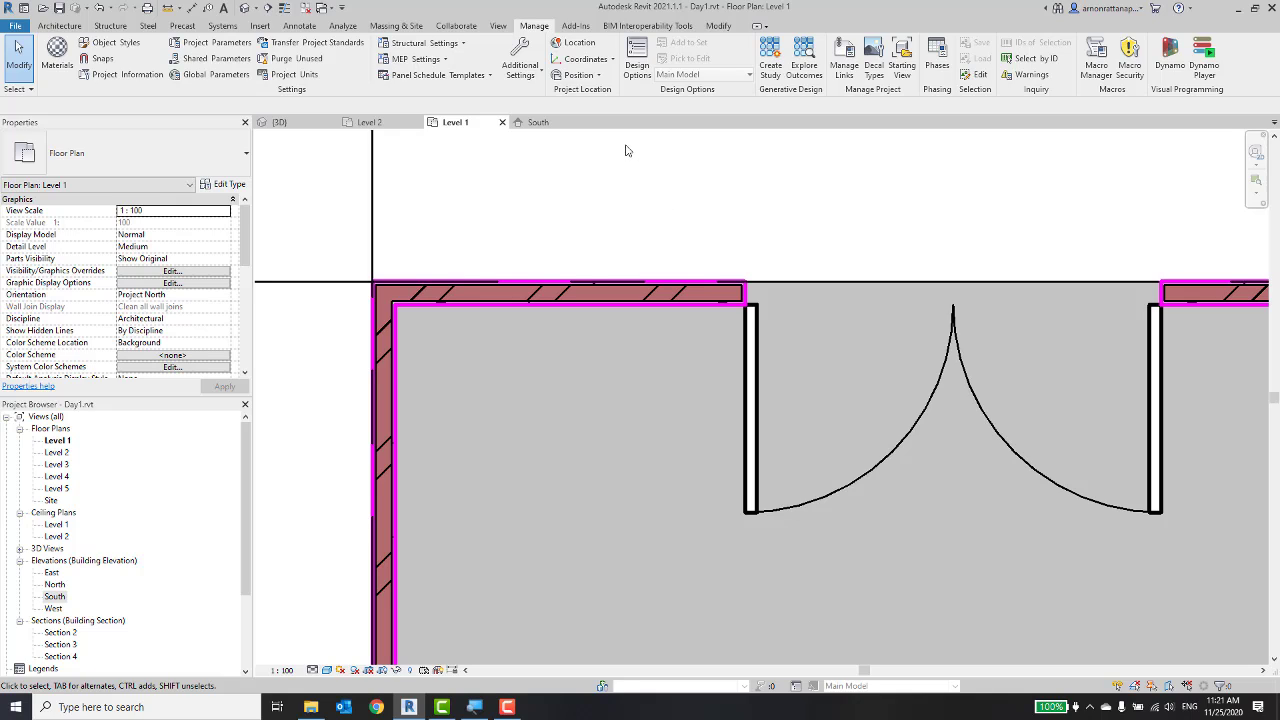
scroll(764, 275, "down", 2)
scroll(823, 237, "down", 1)
scroll(843, 229, "down", 1)
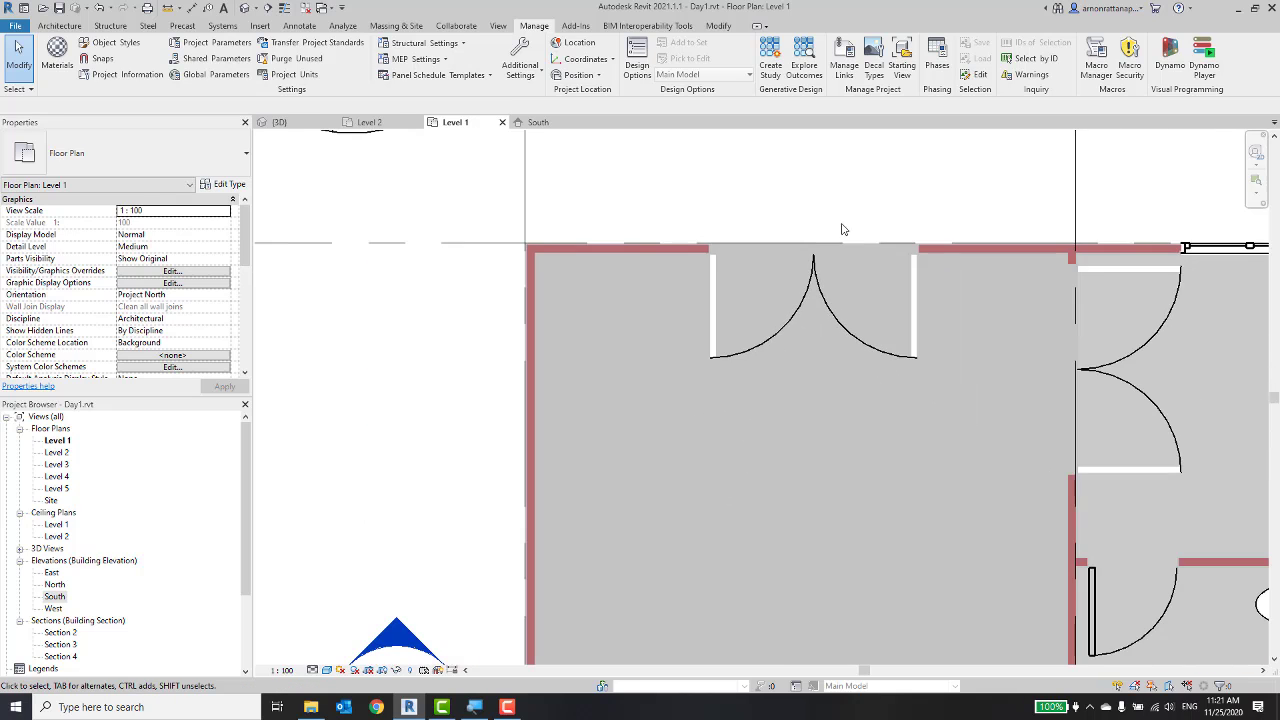
scroll(678, 198, "down", 2)
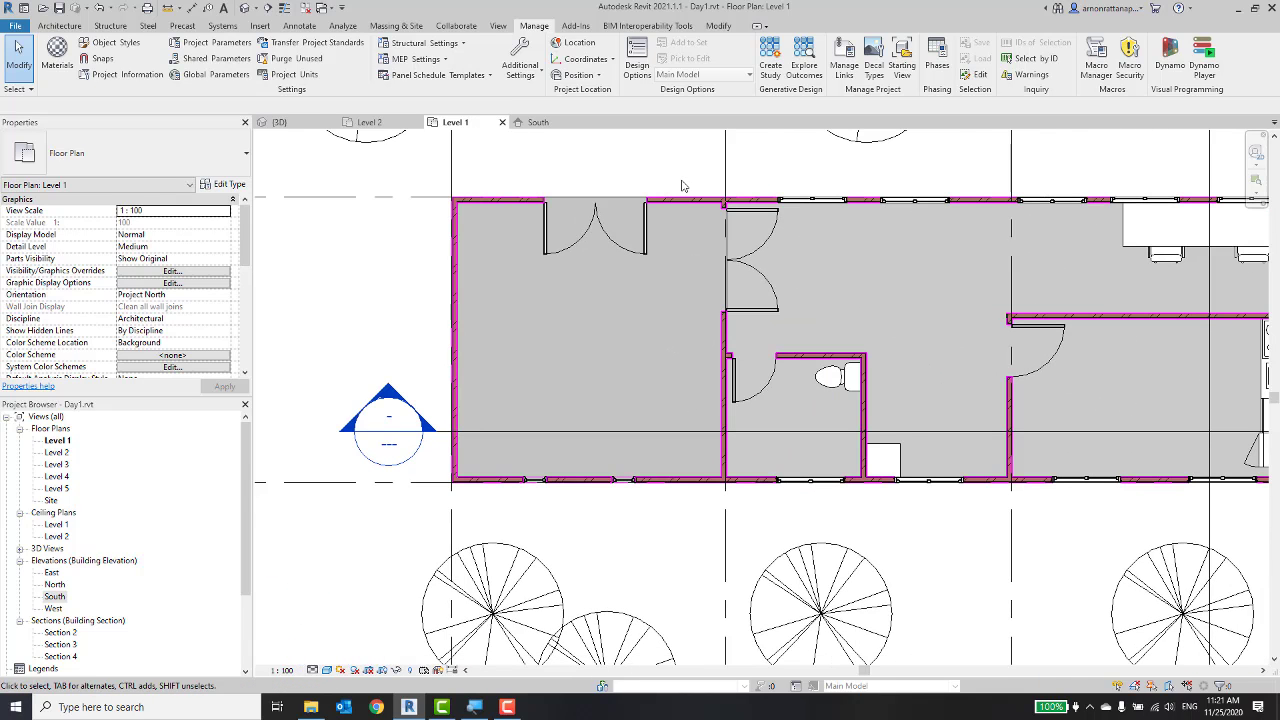
mouse_move(651, 177)
middle_mouse_down()
mouse_move(589, 217)
mouse_move(560, 264)
middle_mouse_up()
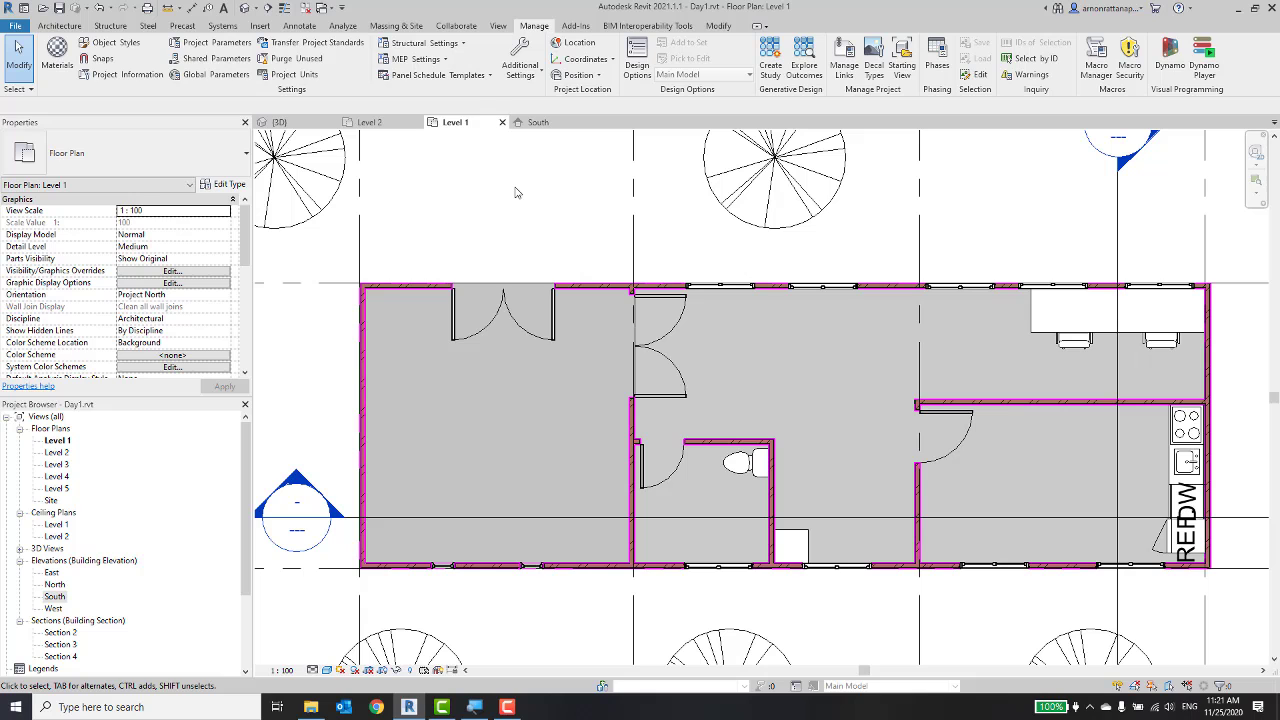
Check the 3D view, then return to Level 1 zoomed out with the View ribbon showing.
left_click(245, 8)
scroll(758, 279, "up", 3)
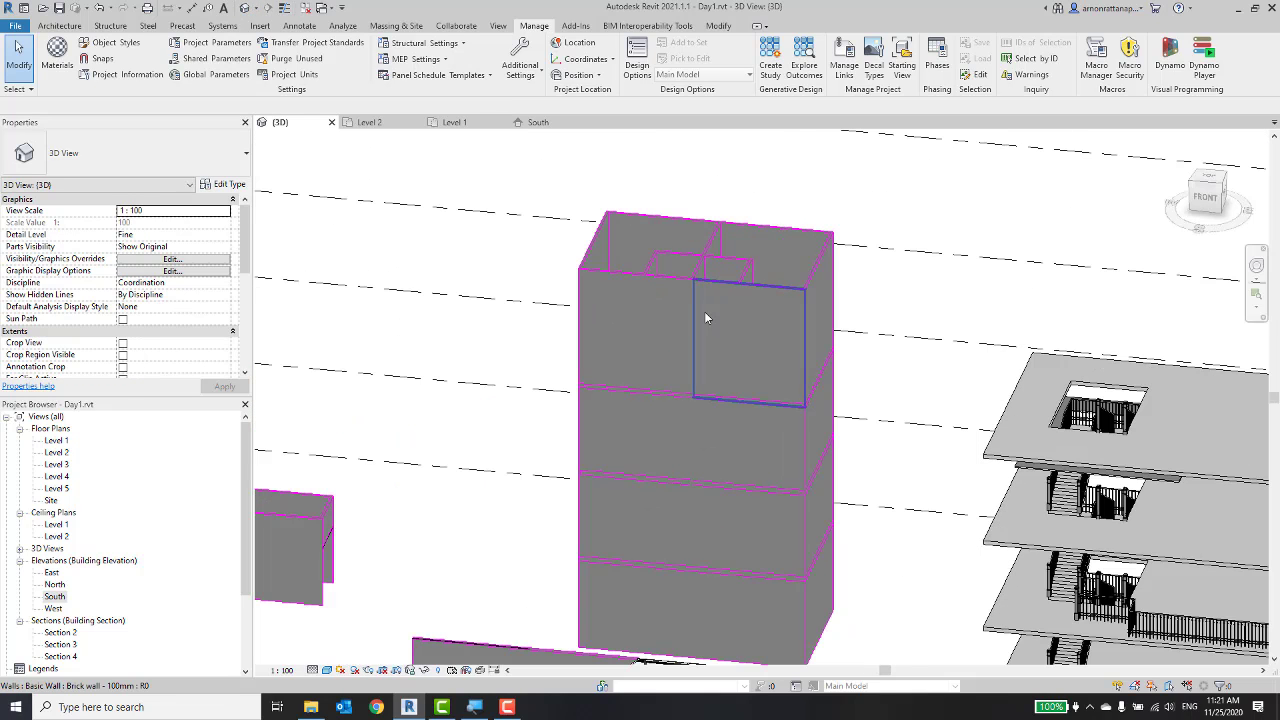
left_click(450, 123)
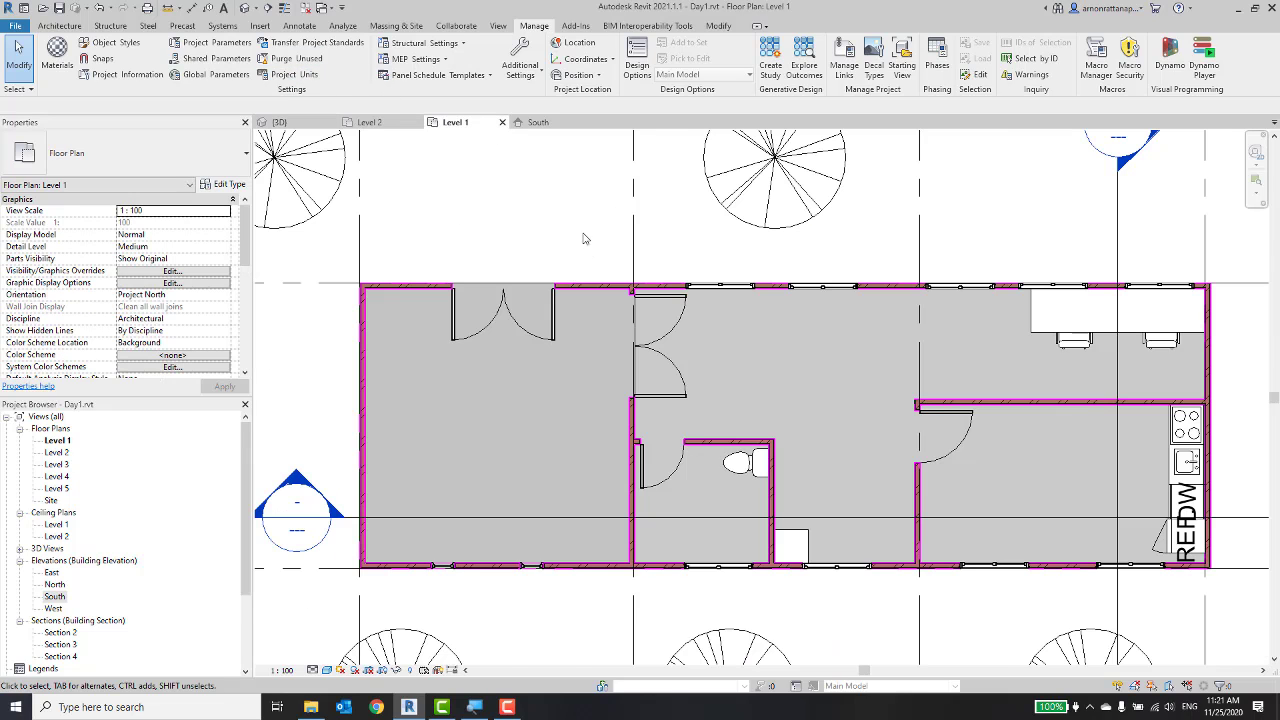
scroll(584, 236, "down", 2)
scroll(580, 226, "down", 1)
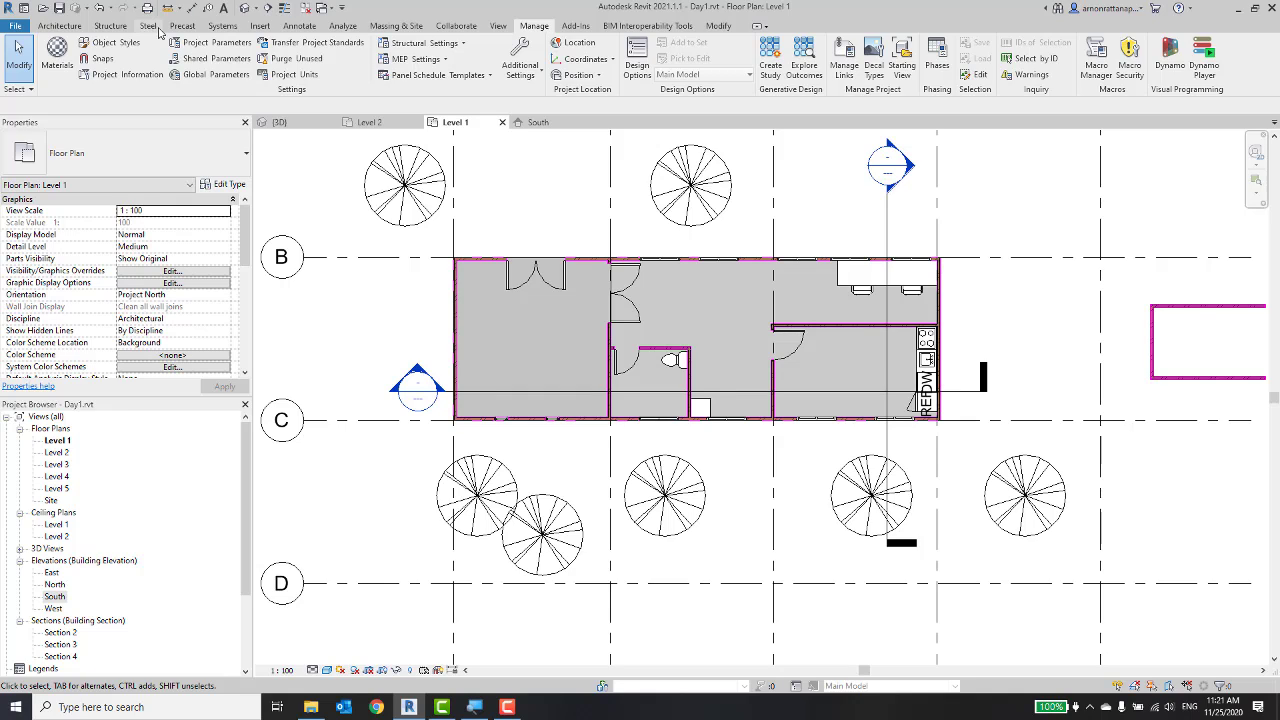
left_click(502, 28)
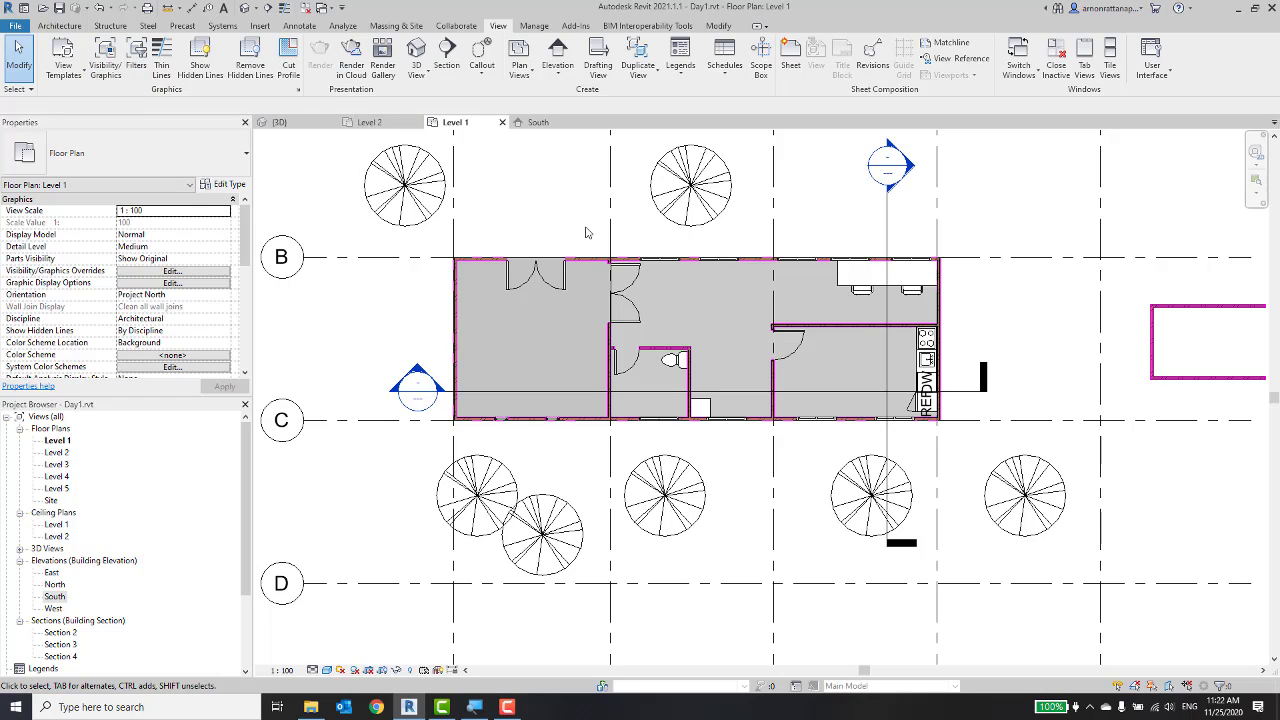
key("v")
key("v")
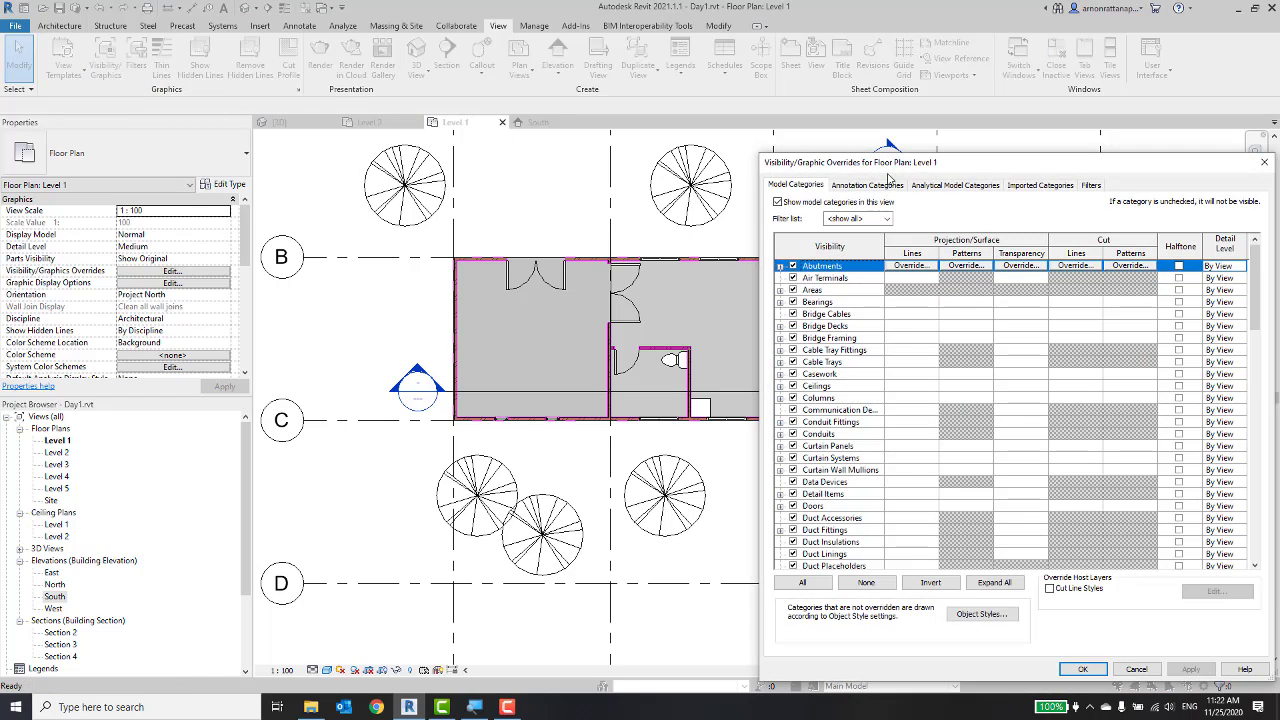
left_click_drag(665, 116, 400, 62)
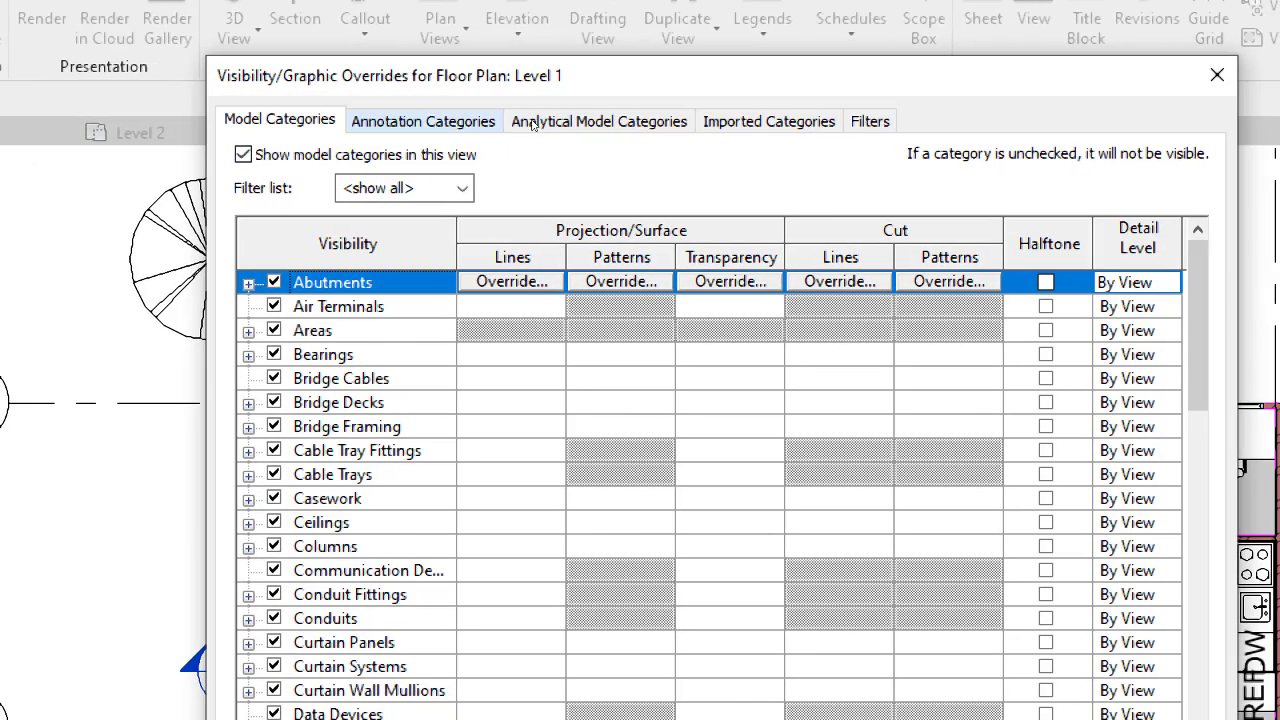
left_click(478, 121)
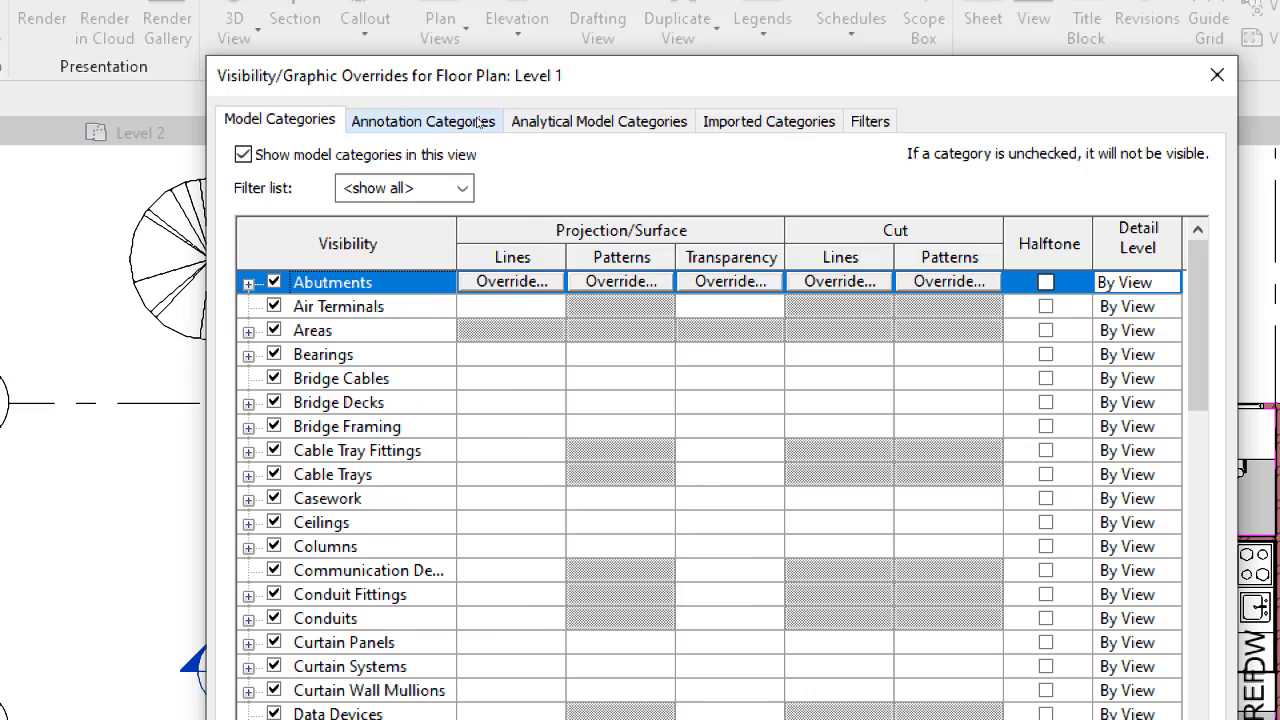
left_click(480, 121)
left_click(558, 121)
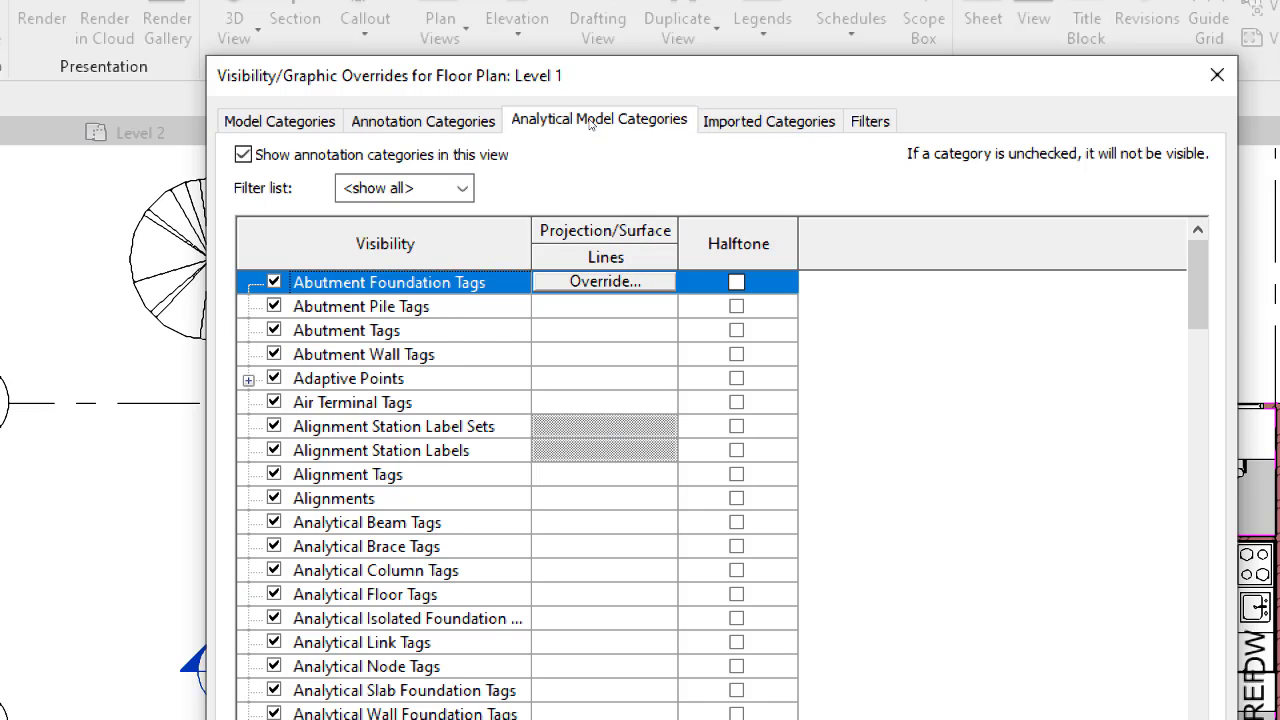
left_click(760, 121)
key("ctrl+Tab")
key("ctrl+Tab")
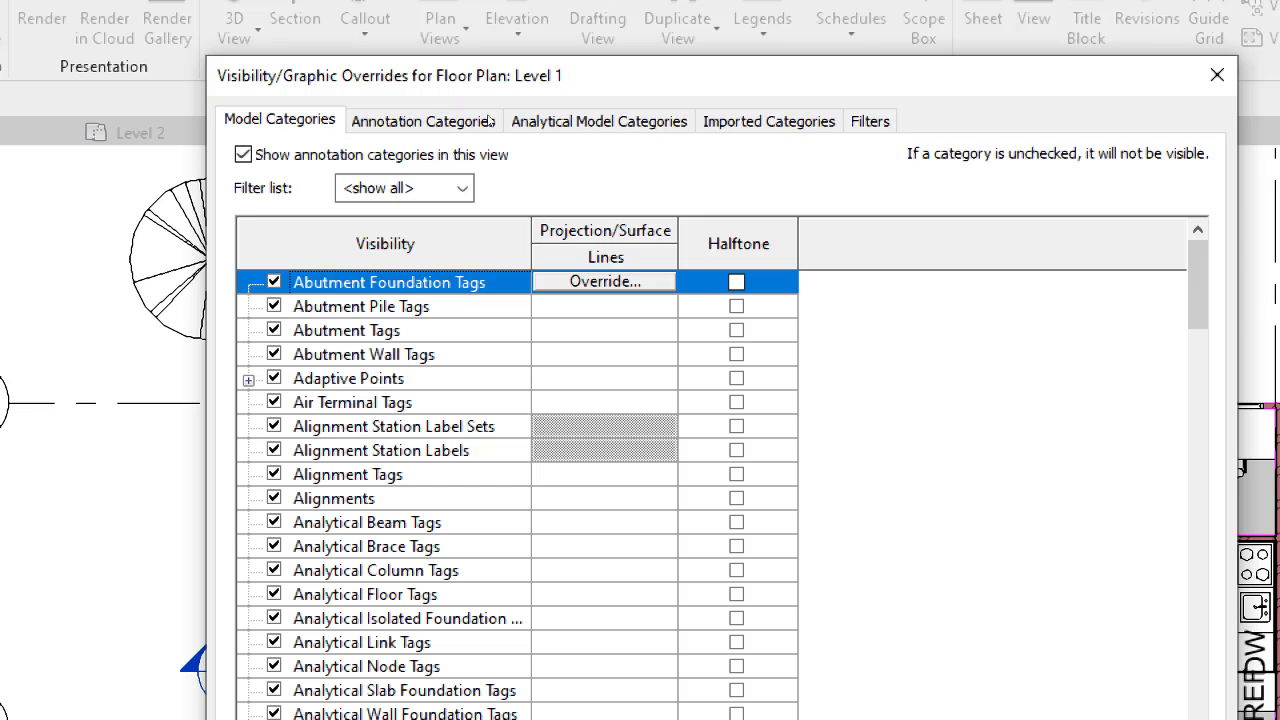
key("ctrl+Tab")
key("ctrl+Tab")
key("ctrl+Tab")
key("ctrl+Tab")
key("ctrl+Tab")
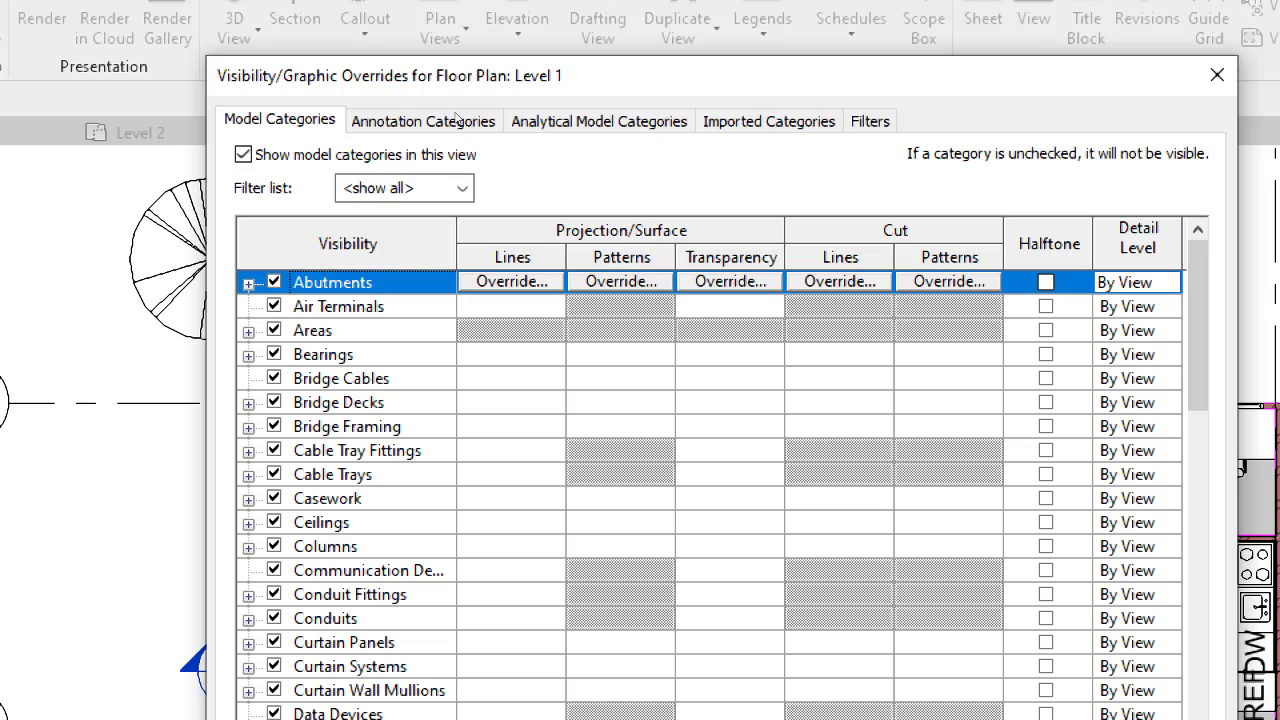
key("ctrl+Tab")
key("ctrl+Tab")
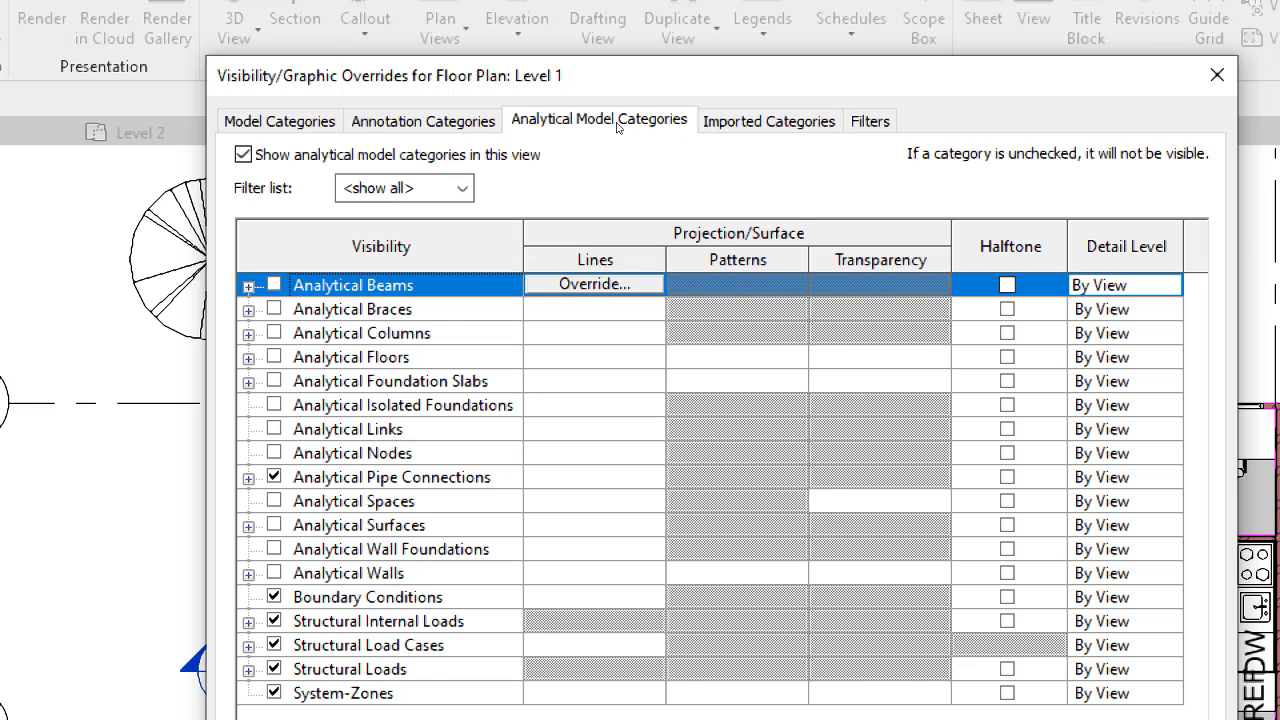
key("ctrl+shift+Tab")
key("ctrl+shift+Tab")
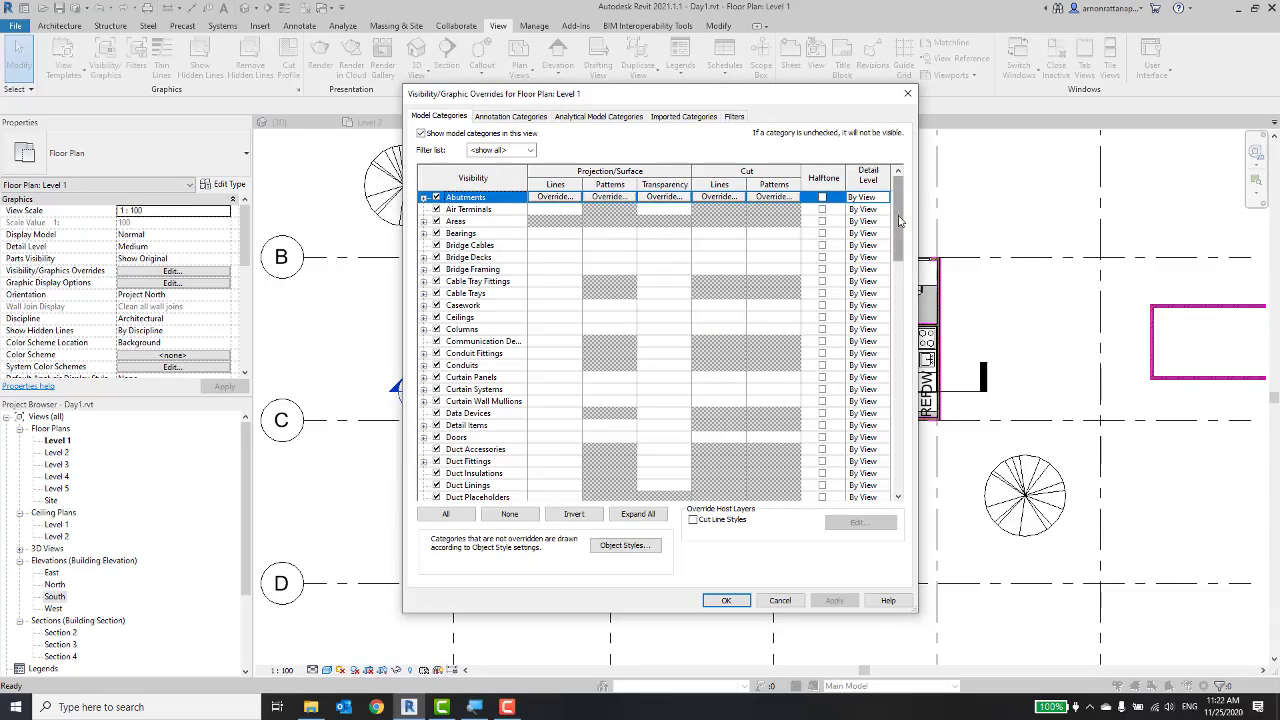
left_click_drag(899, 220, 897, 460)
mouse_move(663, 103)
left_mouse_down()
mouse_move(803, 107)
mouse_move(745, 84)
mouse_move(743, 192)
left_mouse_up()
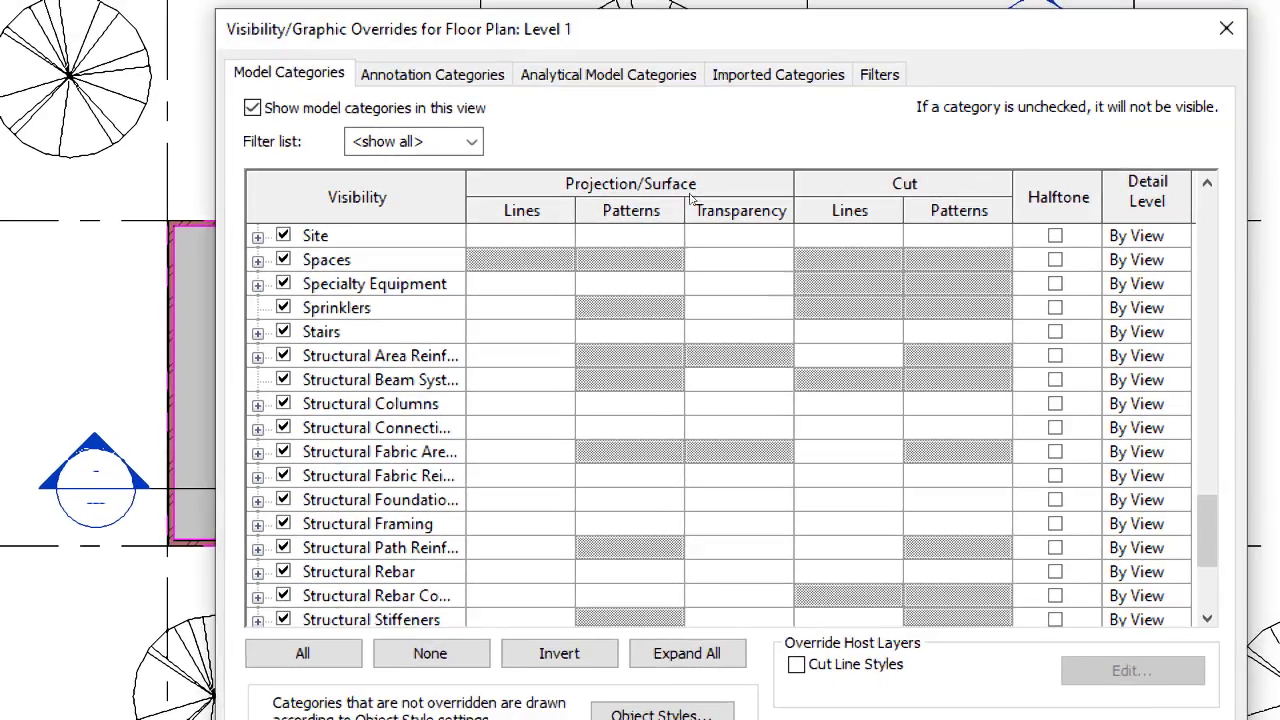
scroll(646, 358, "down", 3)
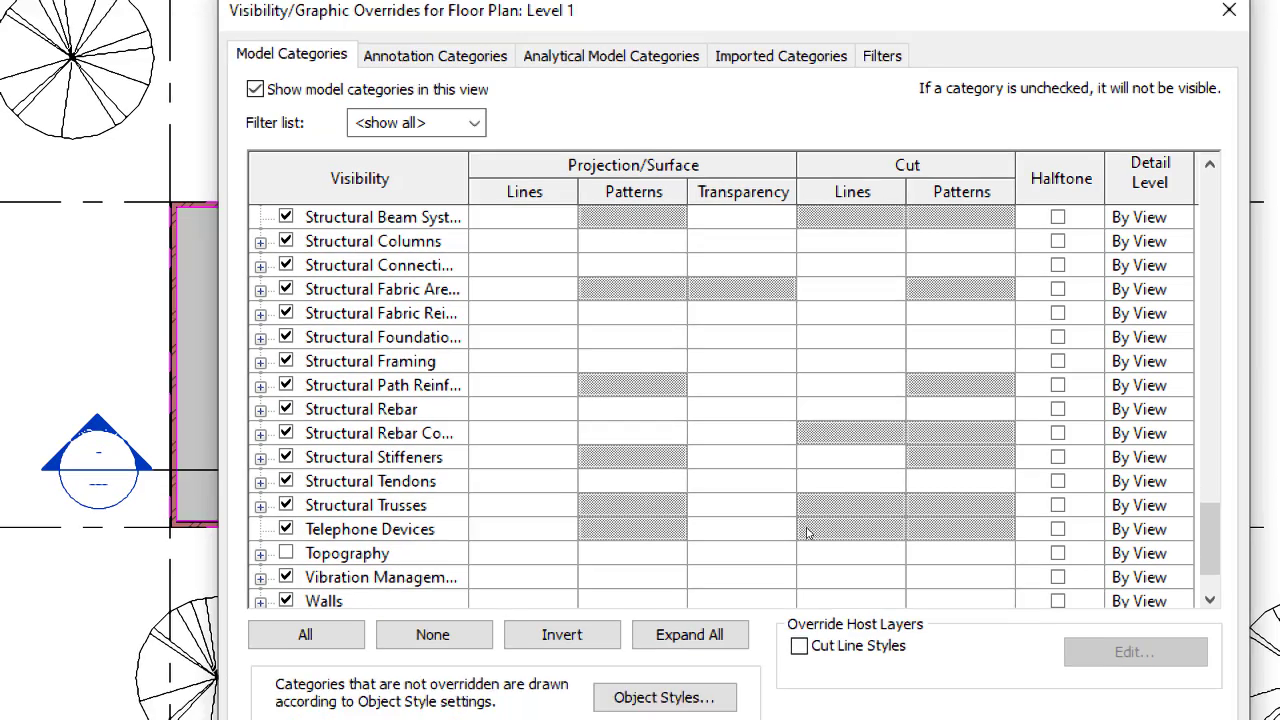
scroll(500, 475, "down", 1)
scroll(500, 475, "down", 2)
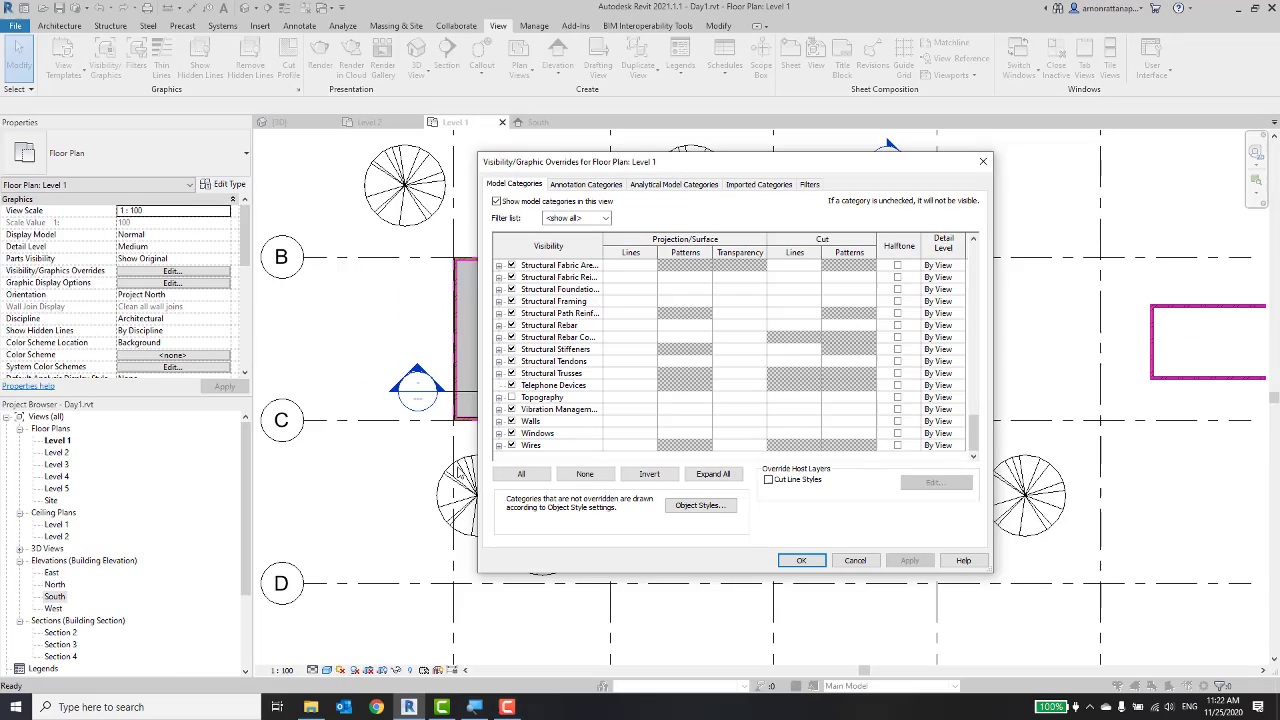
left_click(855, 562)
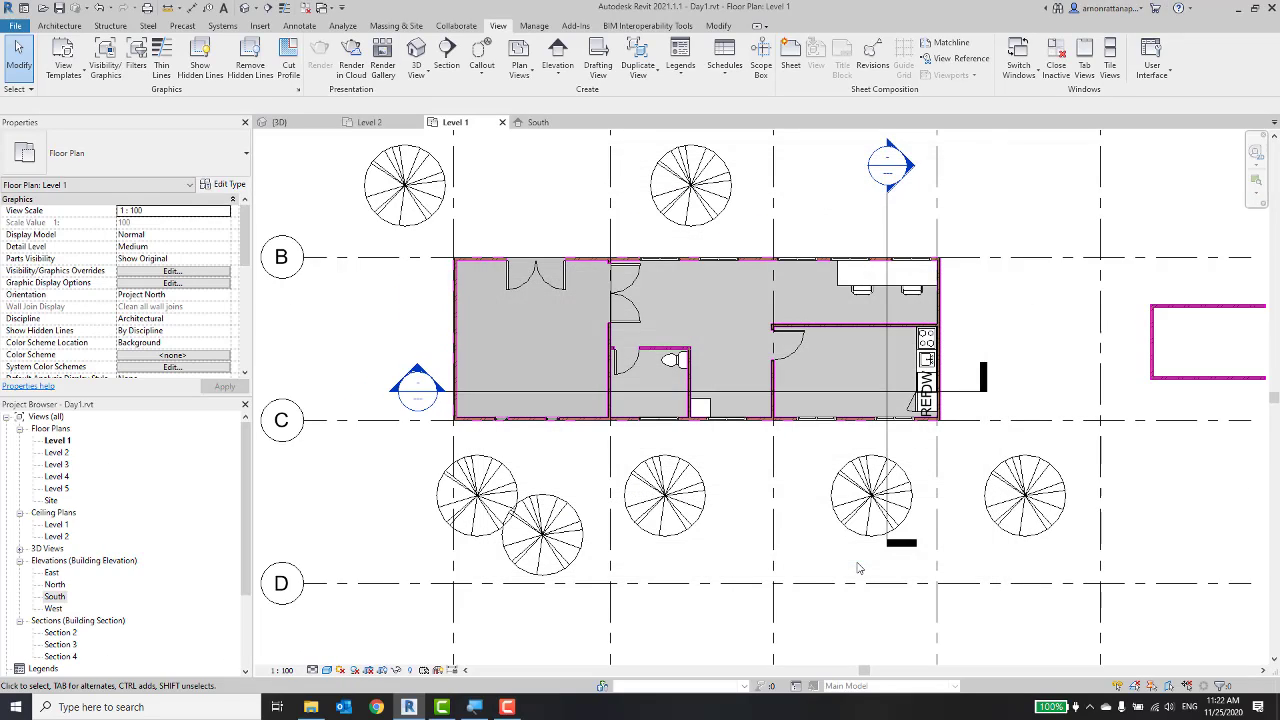
Hide the trees by turning off the Planting category in Level 1 Visibility/Graphics.
left_click(388, 196)
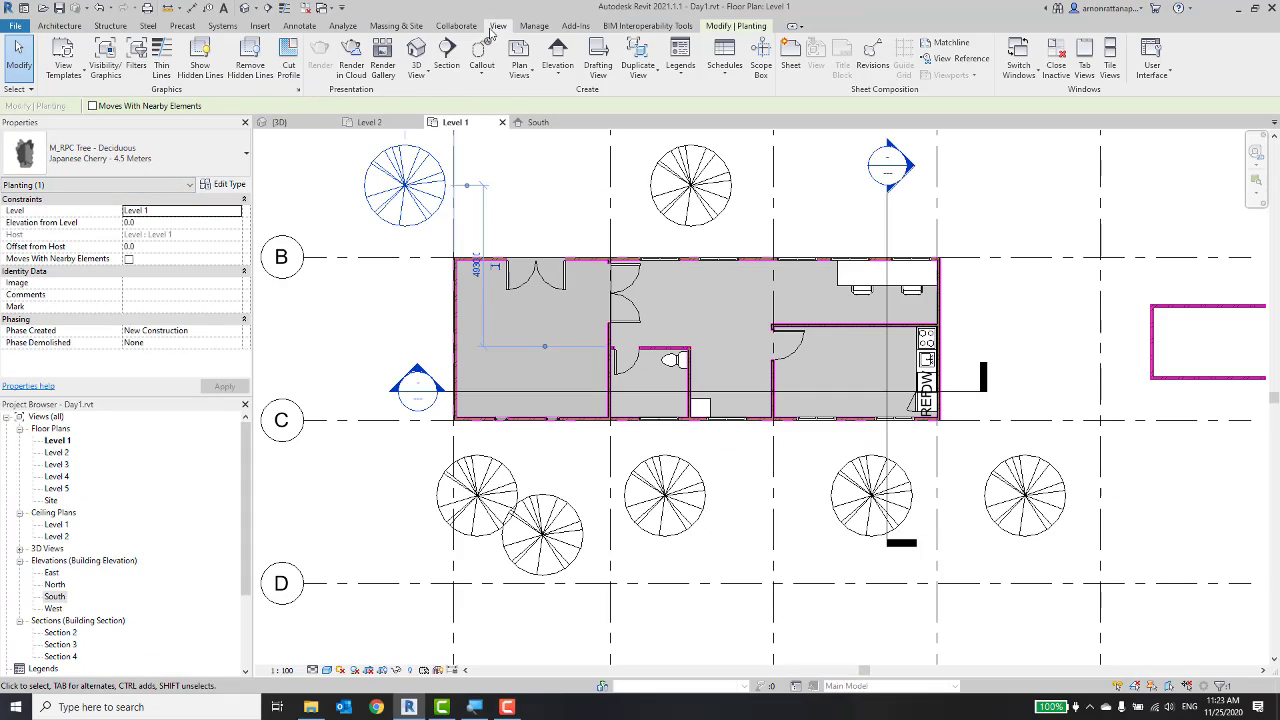
left_click(106, 65)
left_click(540, 375)
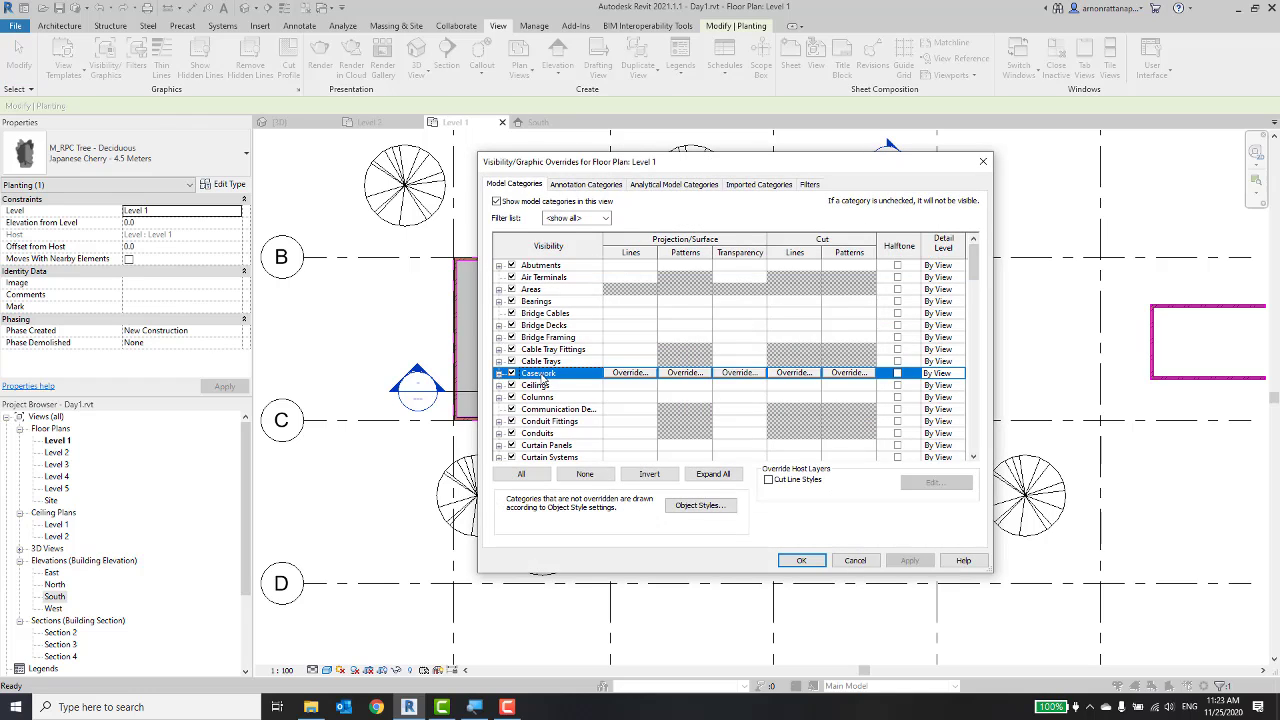
type("pl")
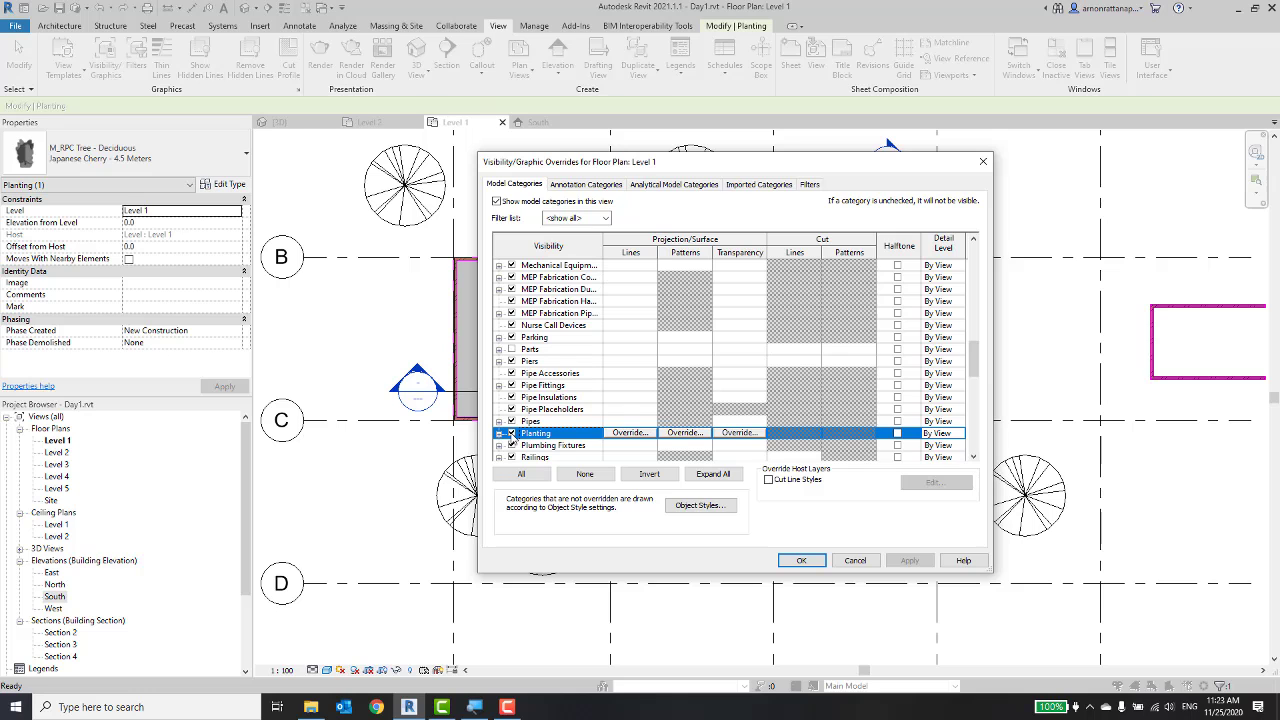
left_click(512, 432)
left_click(909, 560)
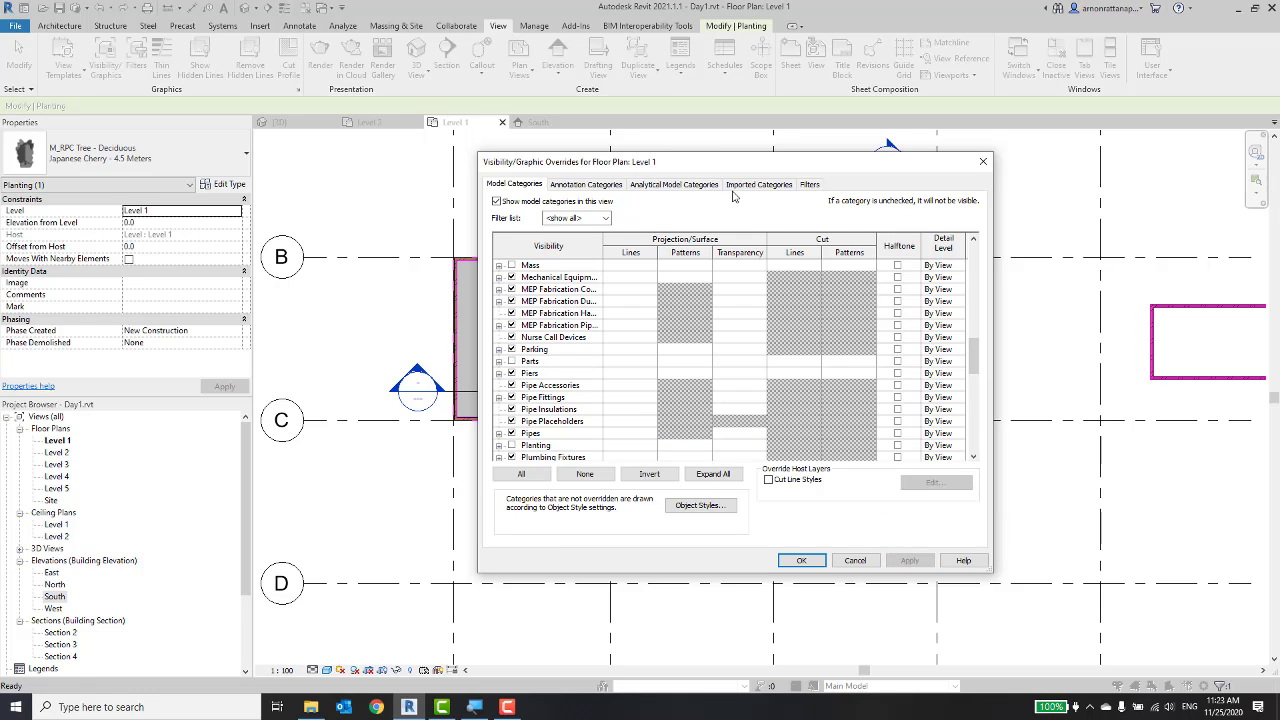
Turn the Planting category back on and apply so the trees reappear.
mouse_move(723, 170)
left_mouse_down()
mouse_move(1031, 285)
mouse_move(1008, 205)
left_mouse_up()
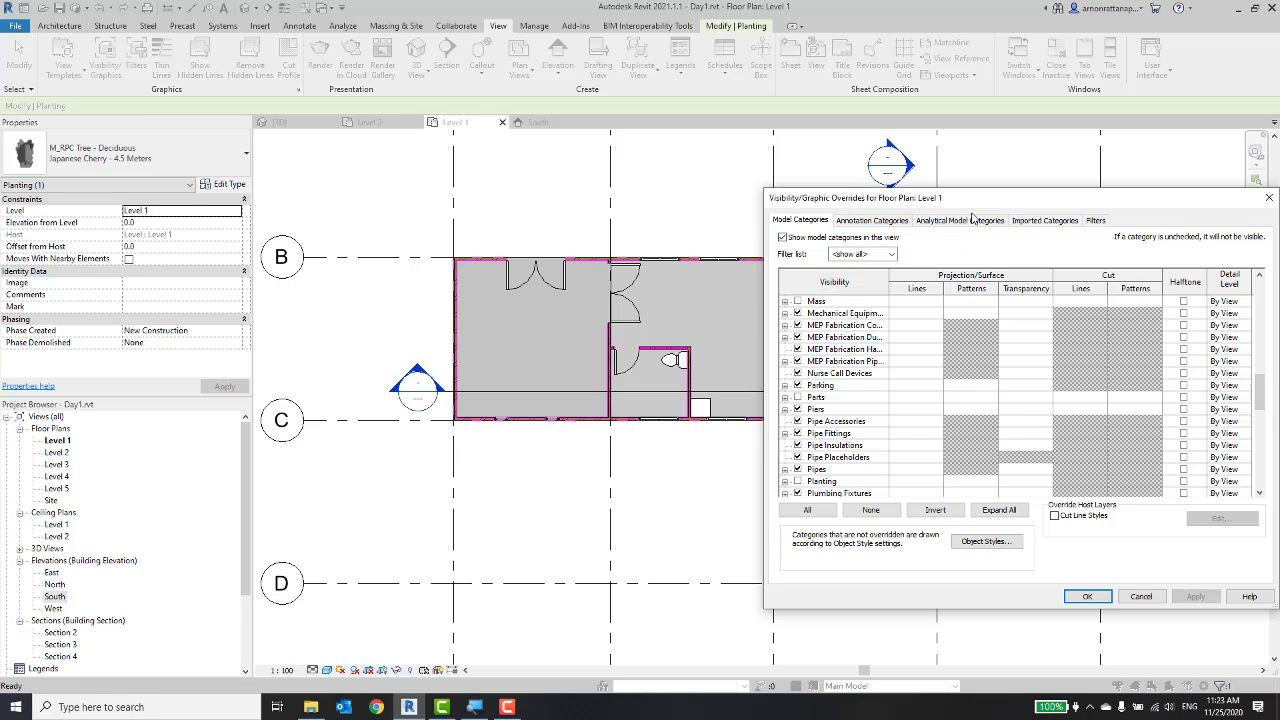
left_click_drag(973, 200, 772, 142)
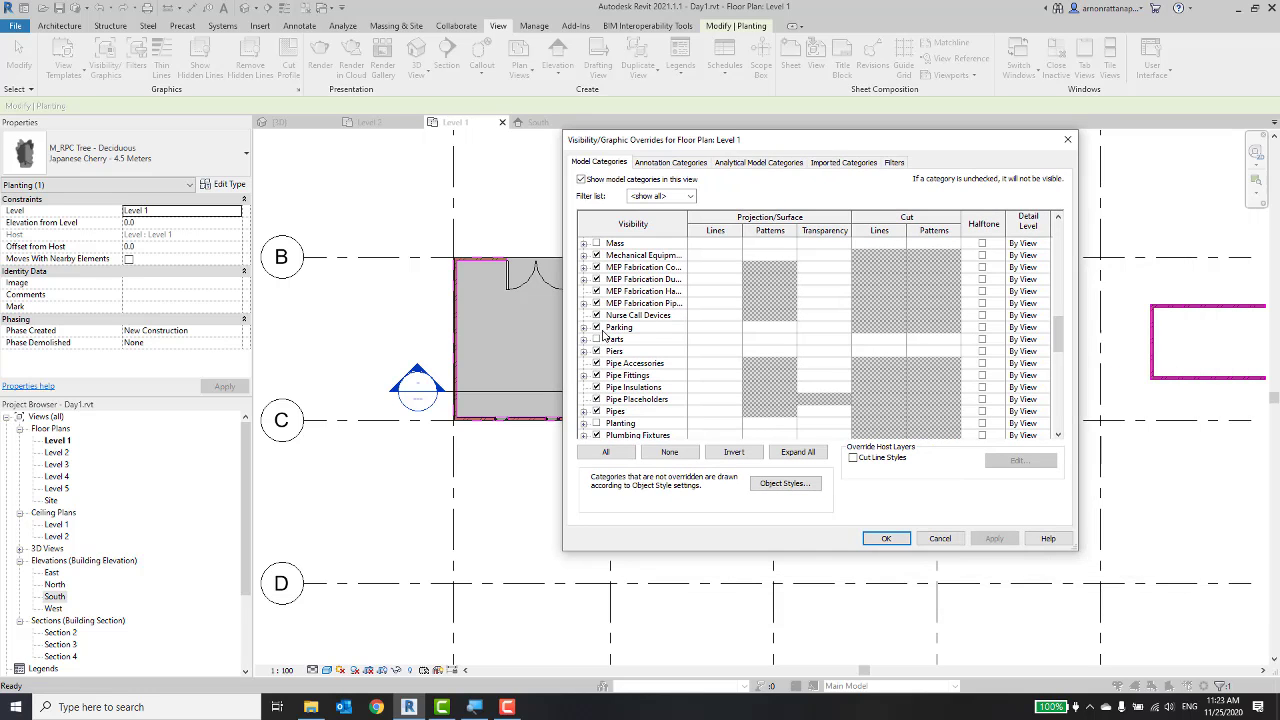
left_click(597, 423)
left_click(997, 538)
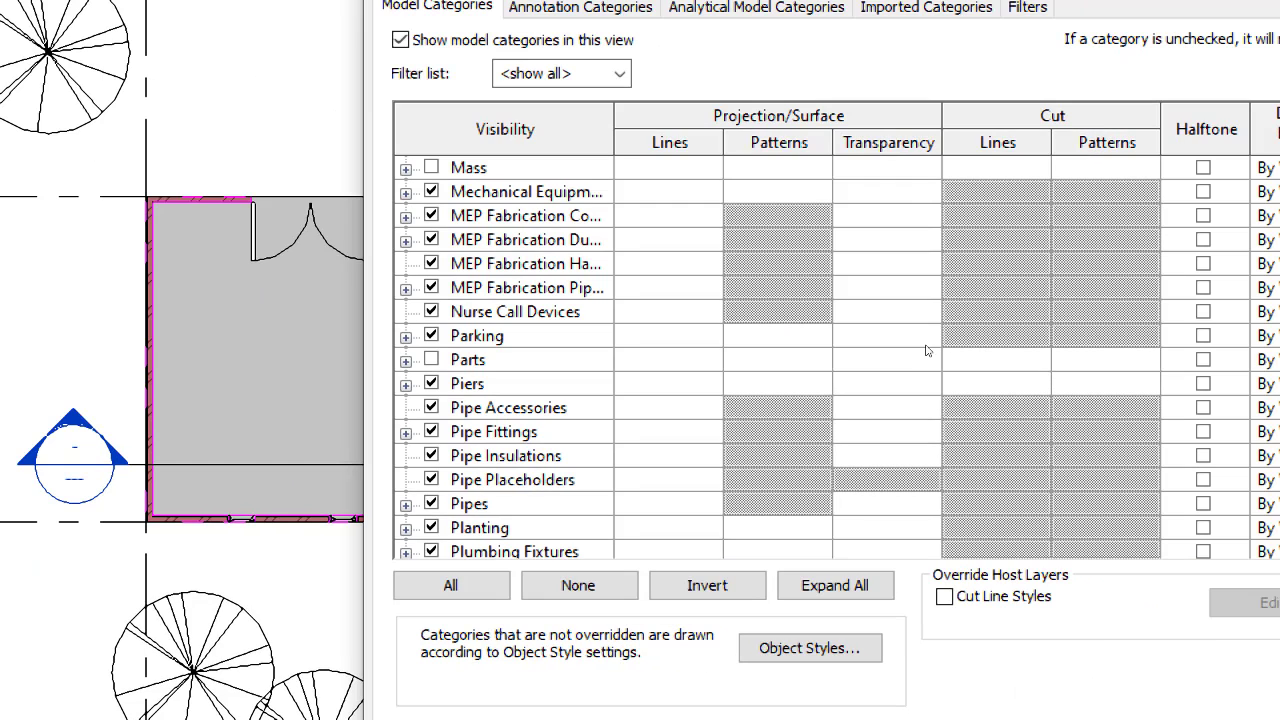
Scroll the Model Categories list to Floors and select the Floors row.
scroll(1010, 345, "down", 1)
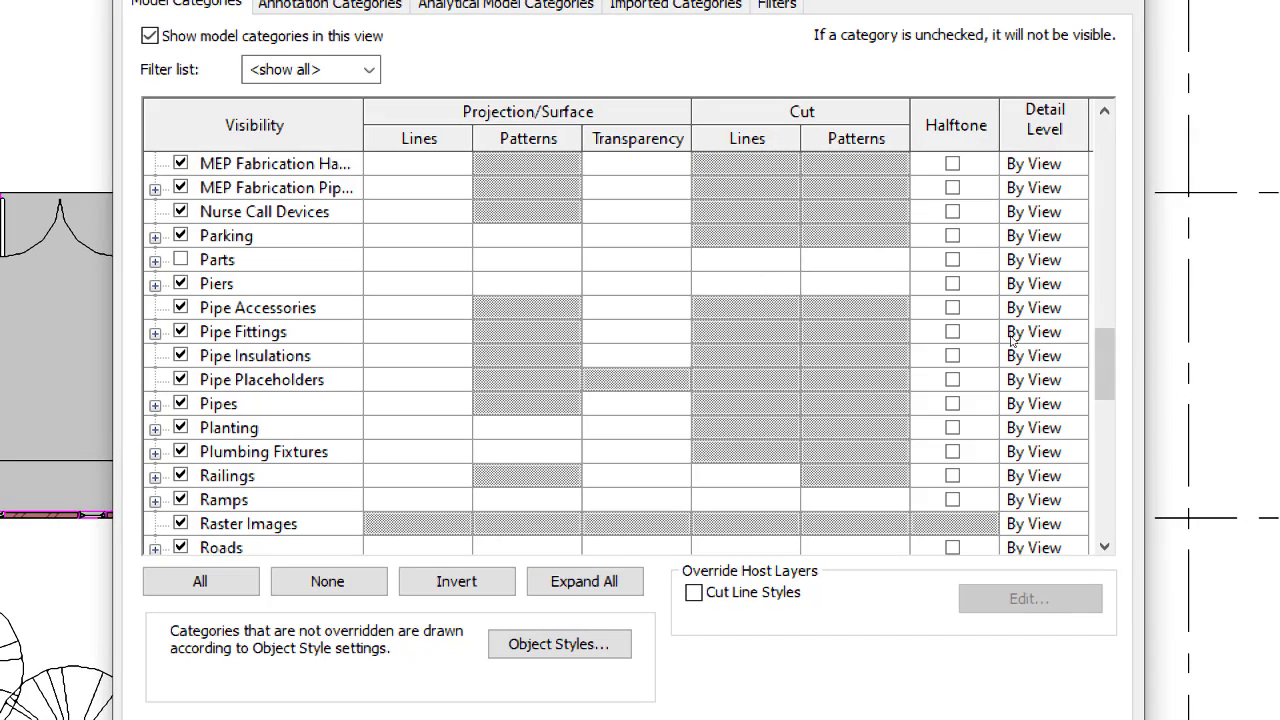
scroll(1010, 340, "down", 1)
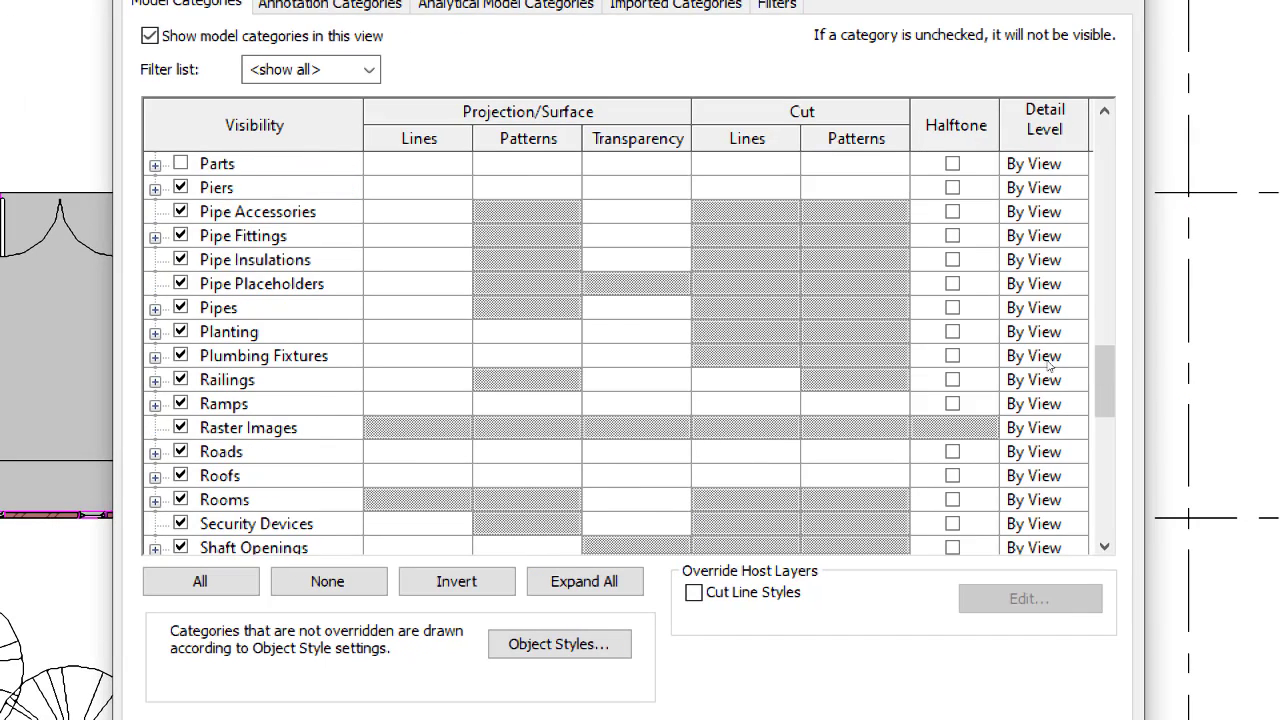
scroll(1050, 365, "down", 1)
scroll(1057, 427, "down", 5)
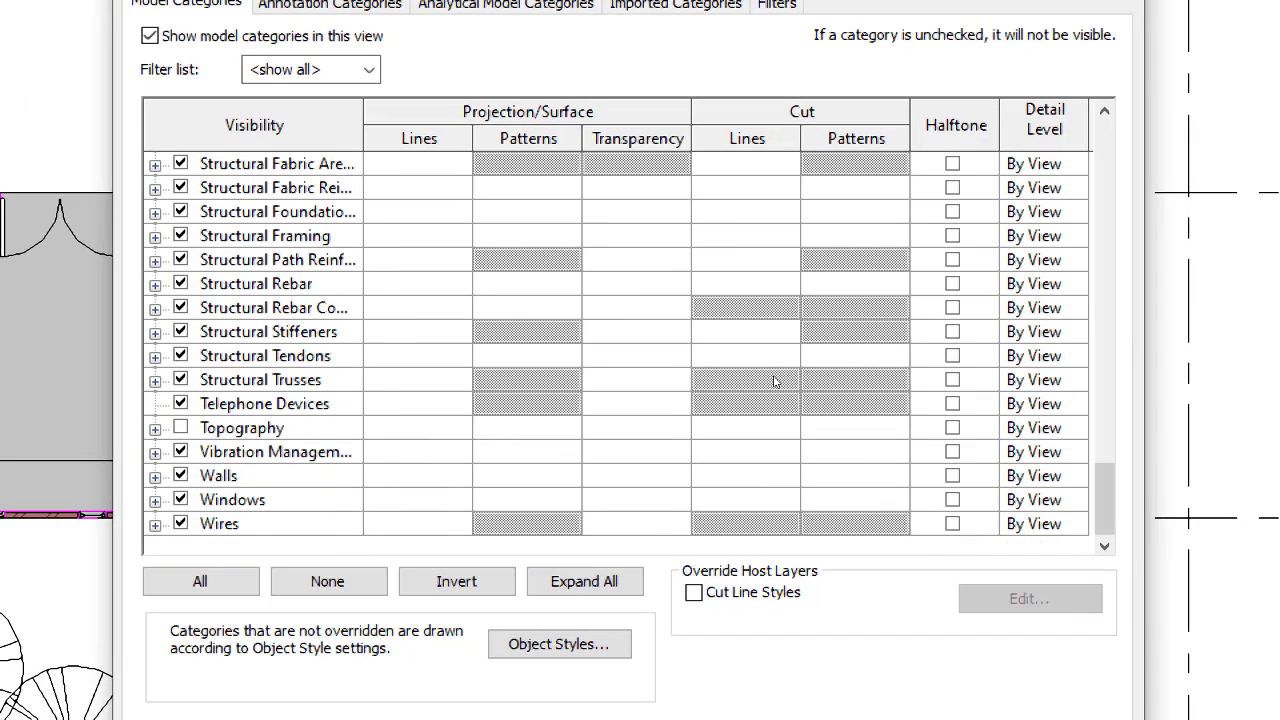
key("t")
key("f")
scroll(723, 362, "up", 1)
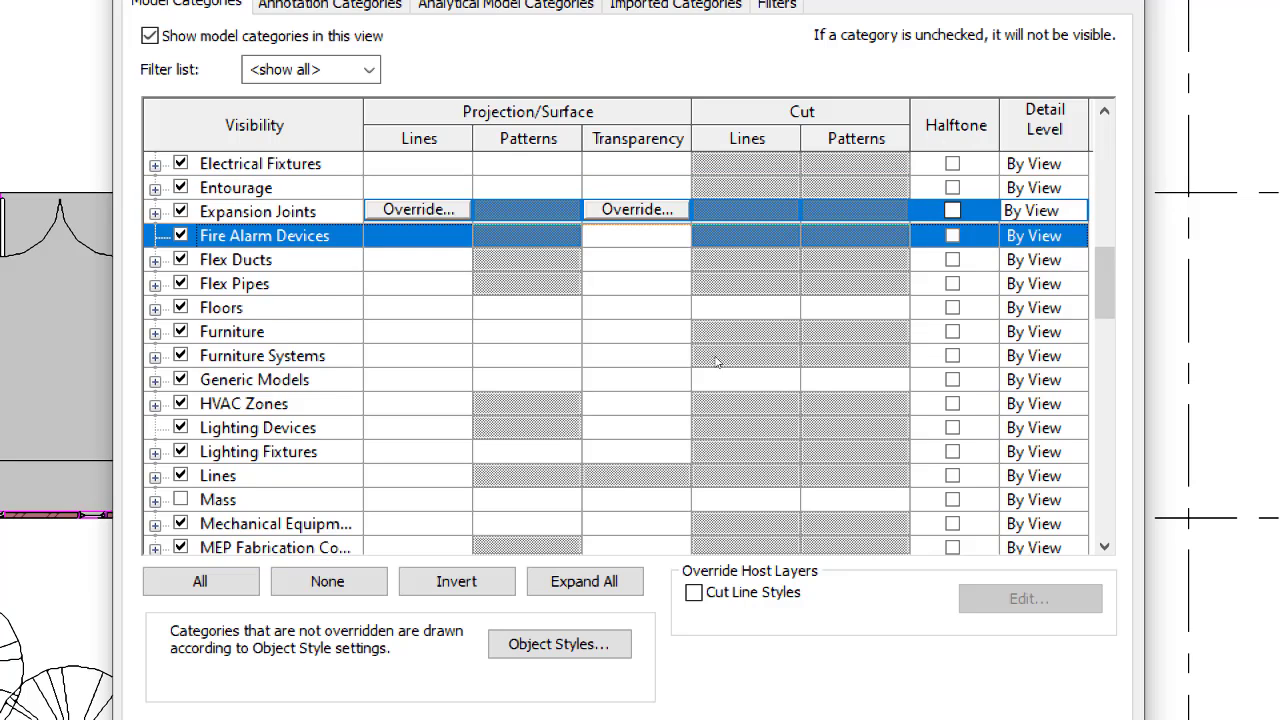
left_click(659, 318)
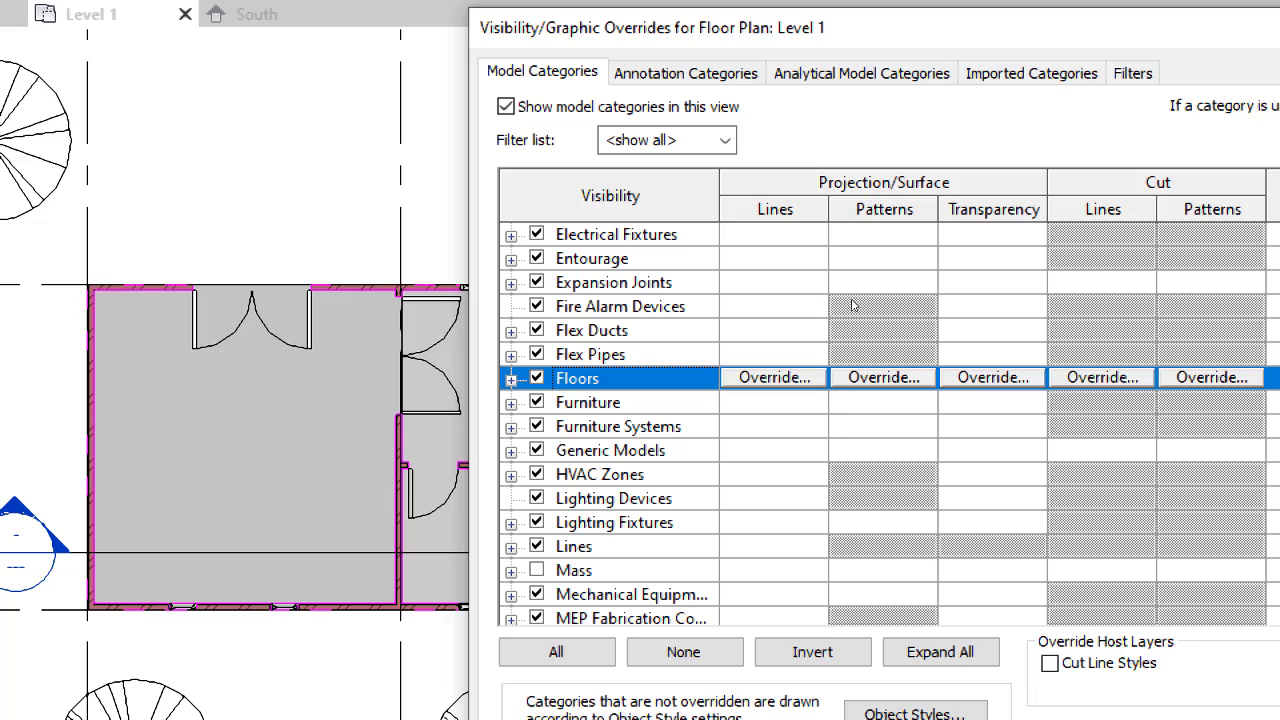
Override the Floors surface foreground pattern to a red Solid fill, then Apply and OK.
left_click(883, 377)
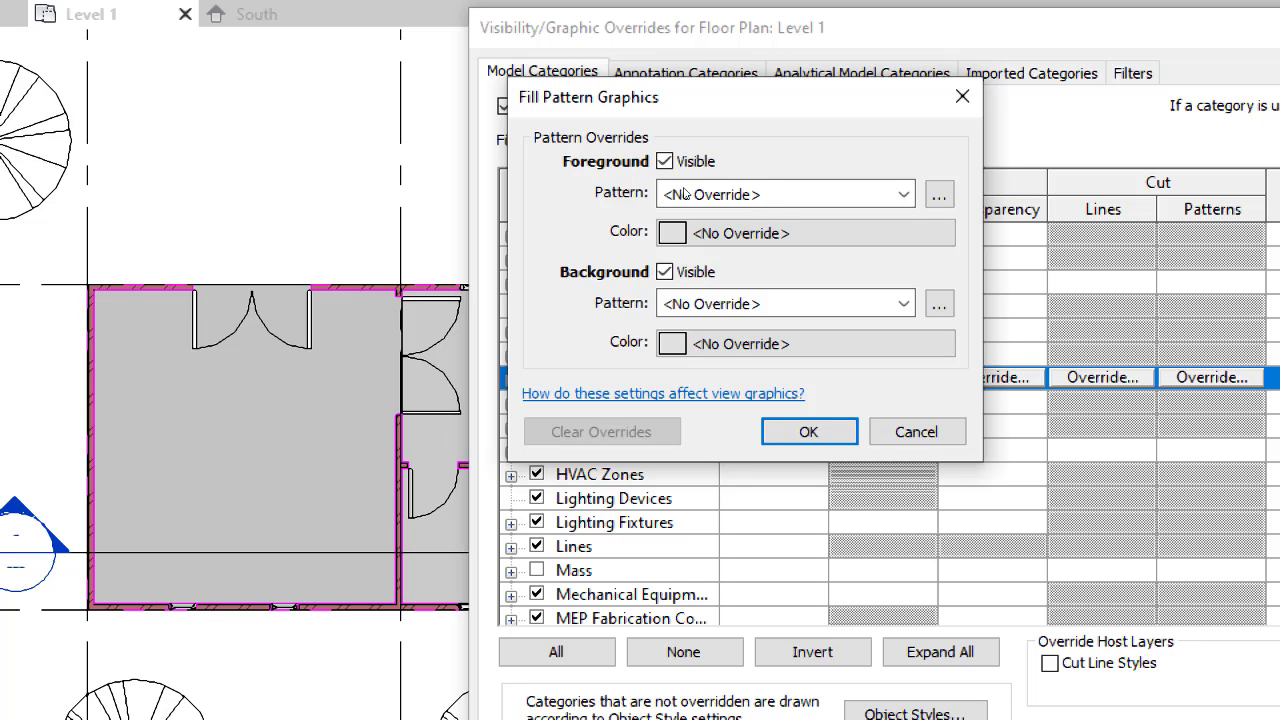
left_click(784, 198)
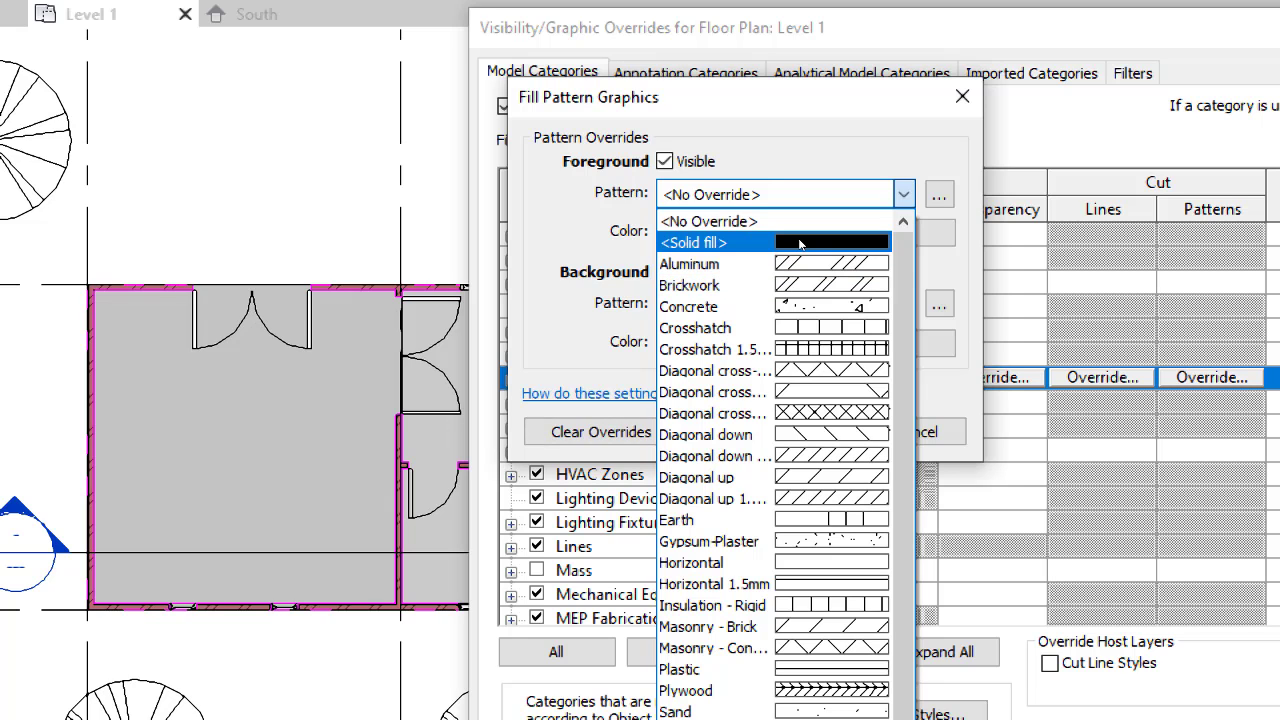
left_click(799, 243)
left_click(790, 234)
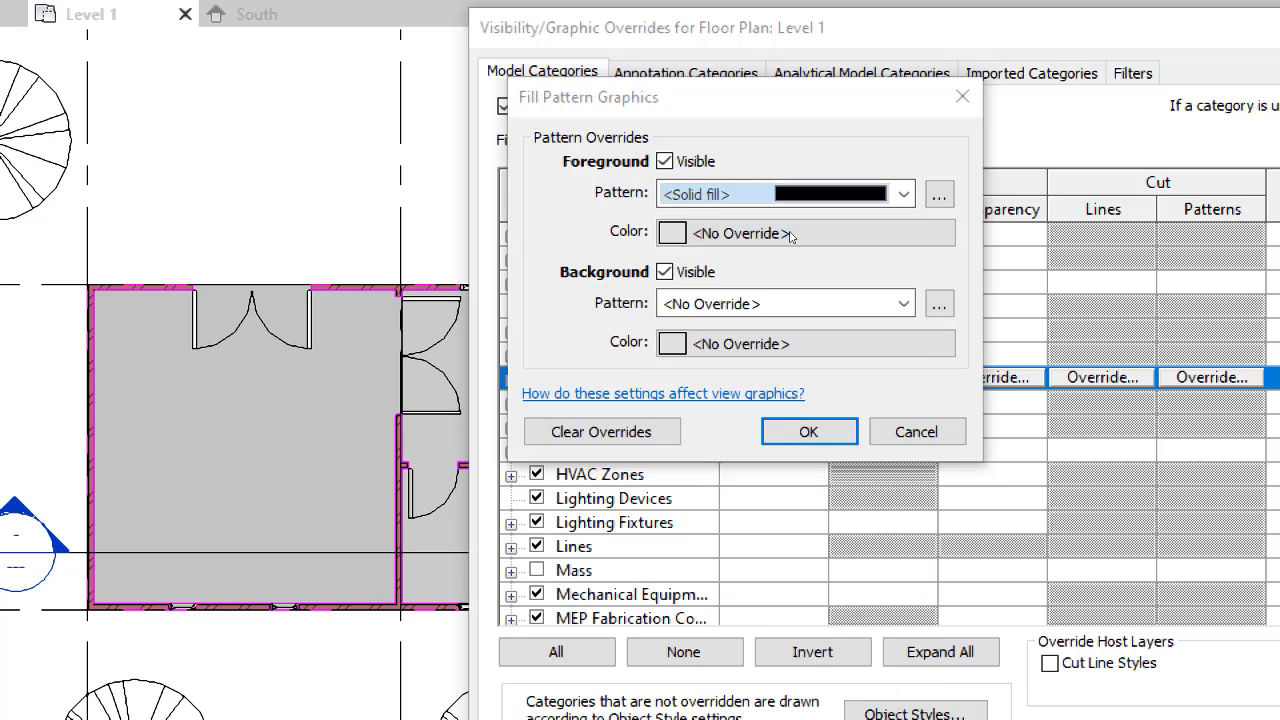
left_click(502, 303)
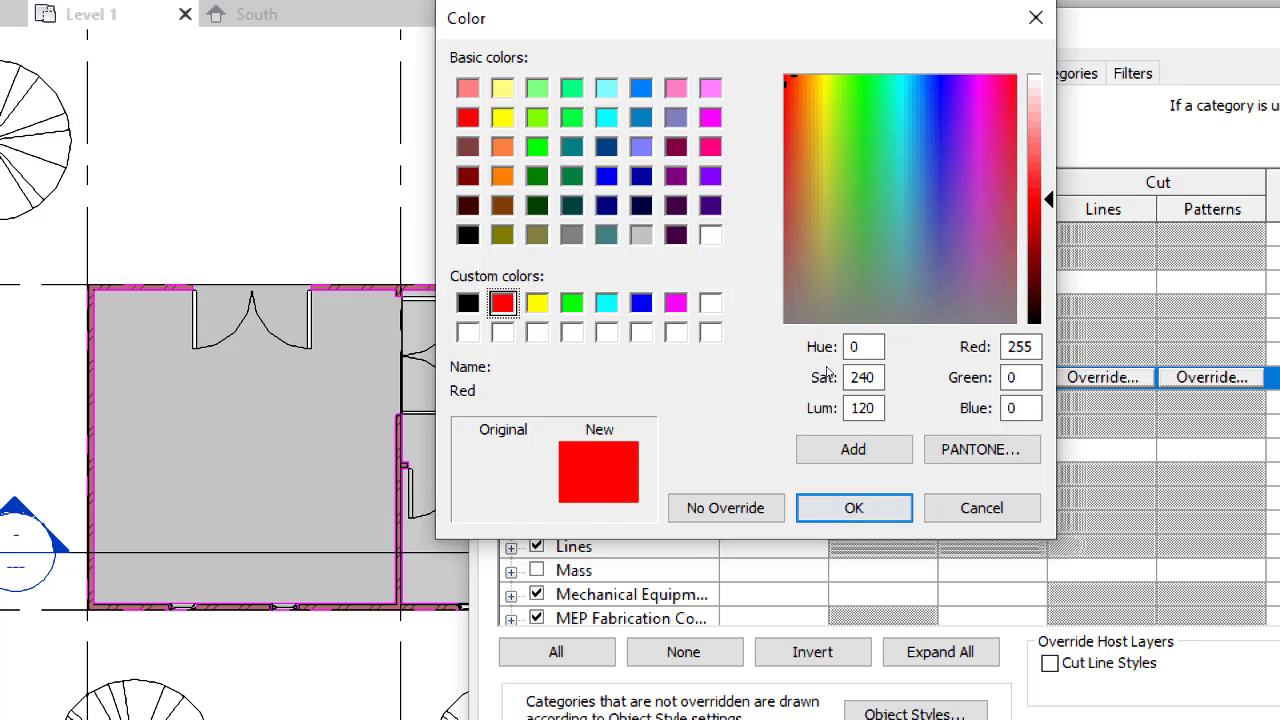
key("Return")
key("Return")
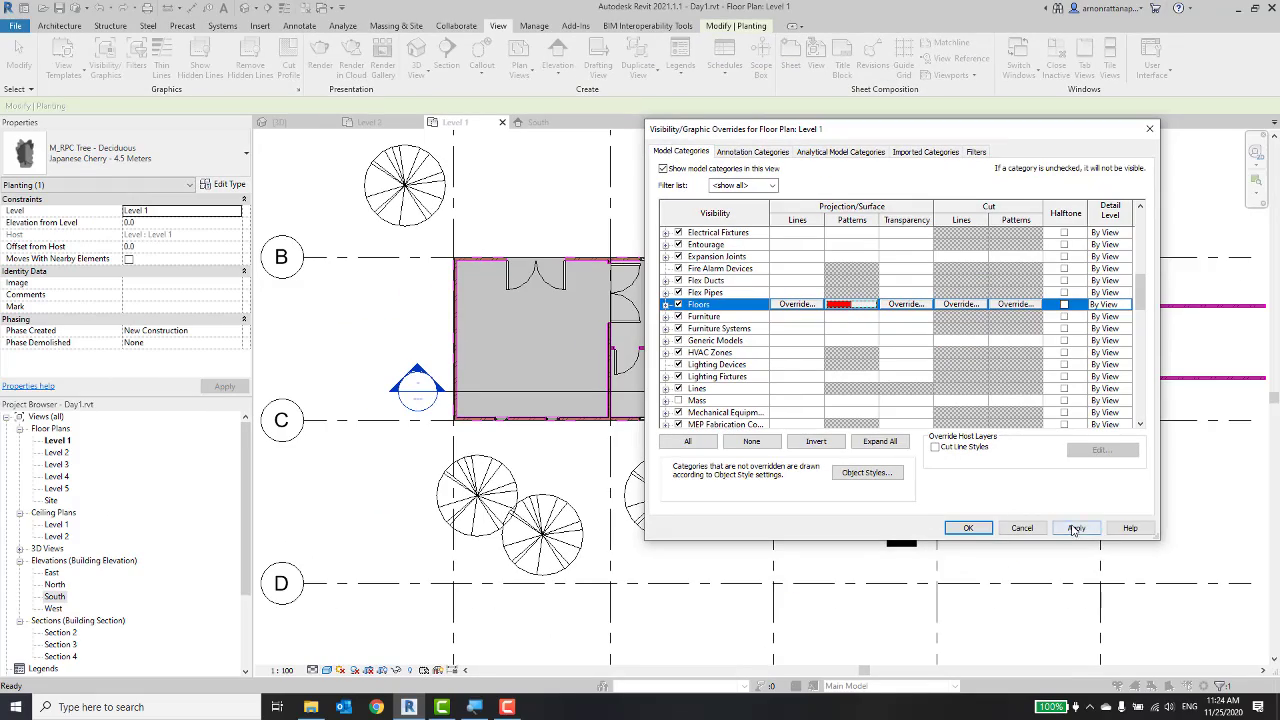
left_click(1076, 527)
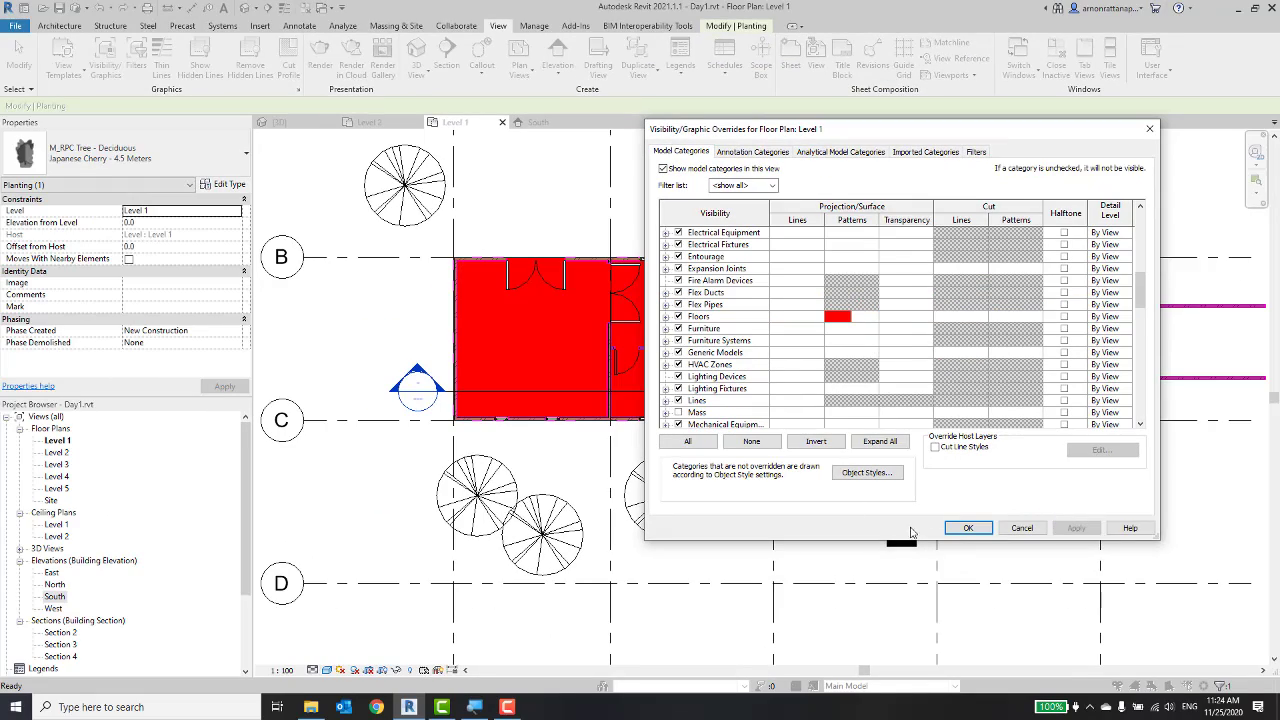
left_click(960, 530)
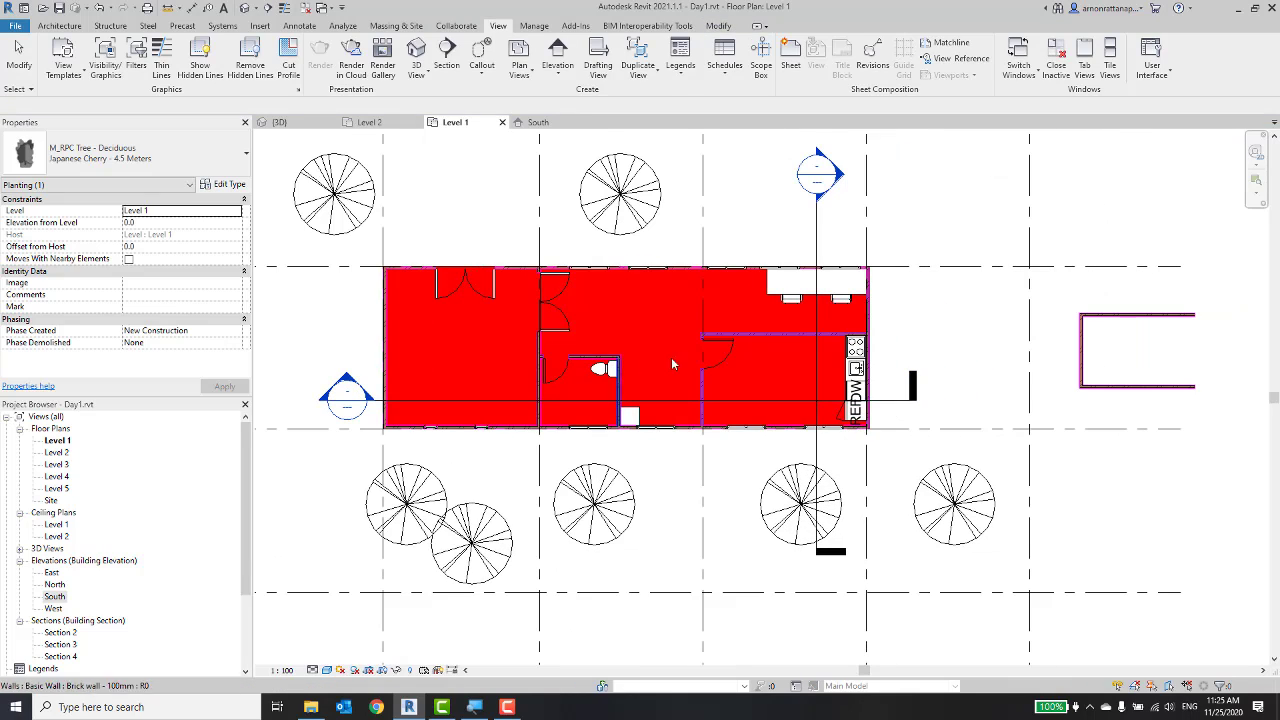
key("Escape")
key("ctrl+Tab")
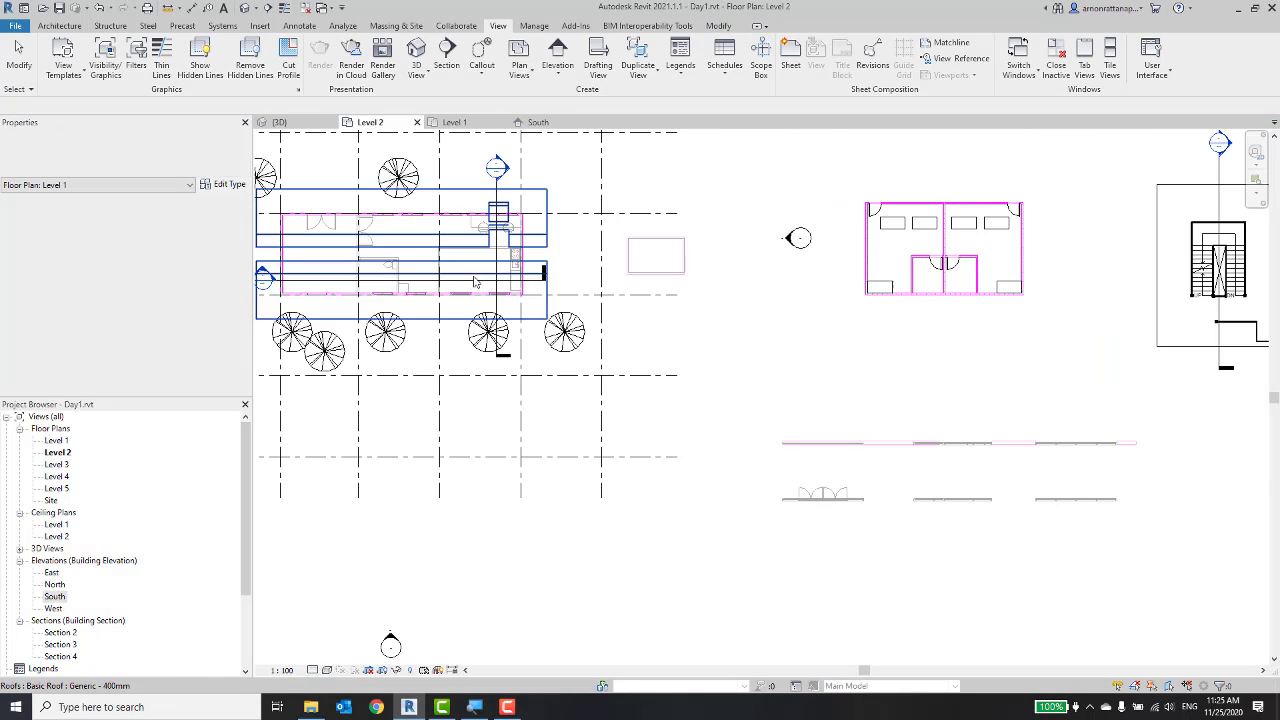
scroll(900, 280, "up", 1)
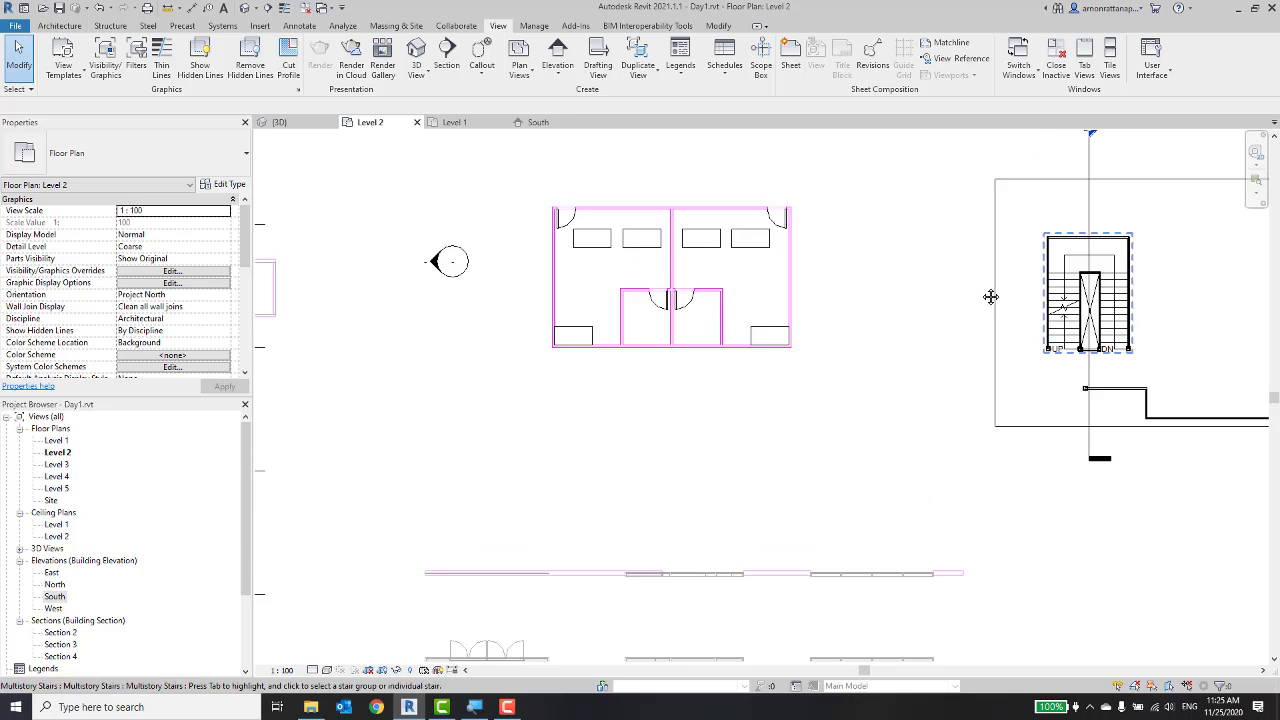
scroll(996, 284, "up", 1)
left_click(982, 178)
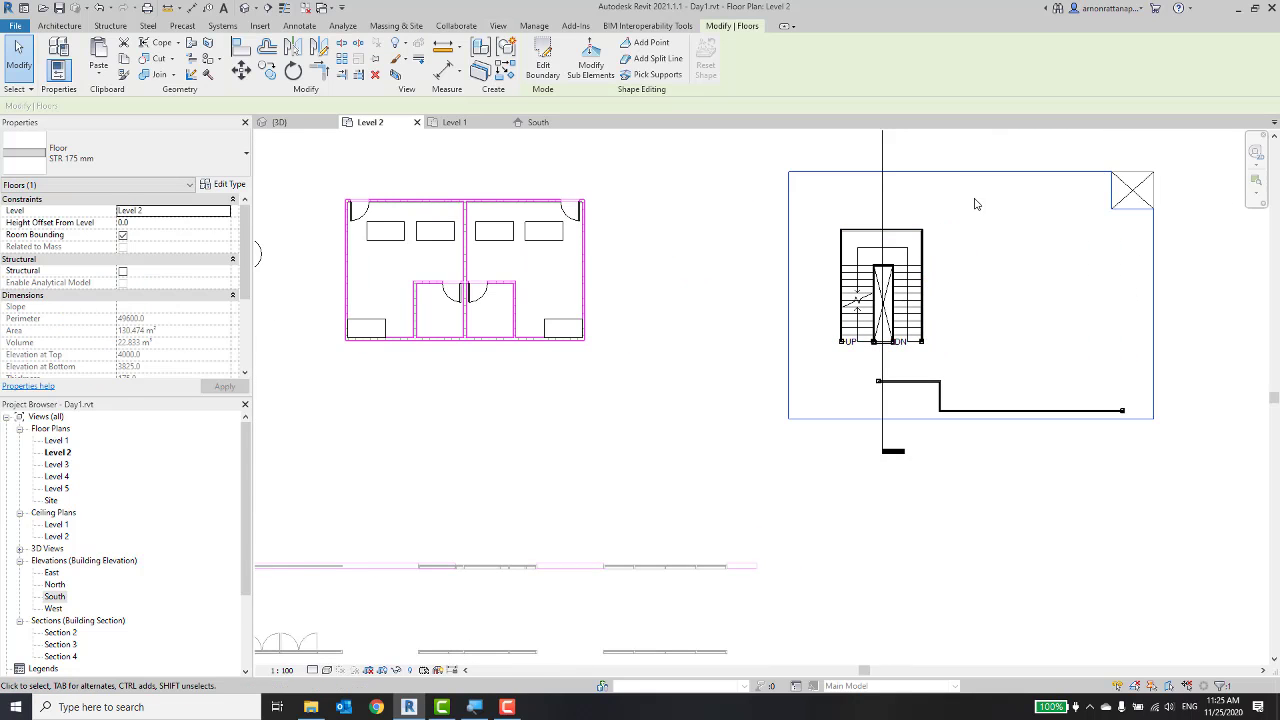
left_click(646, 213)
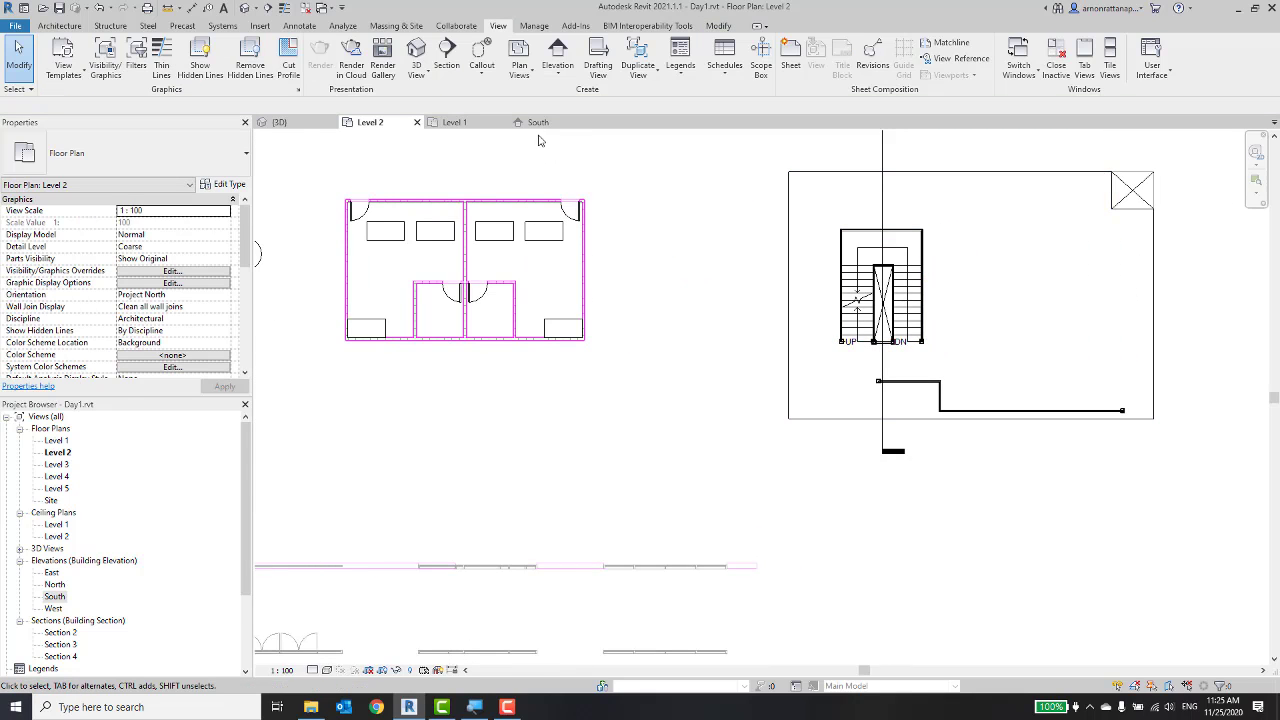
left_click(459, 122)
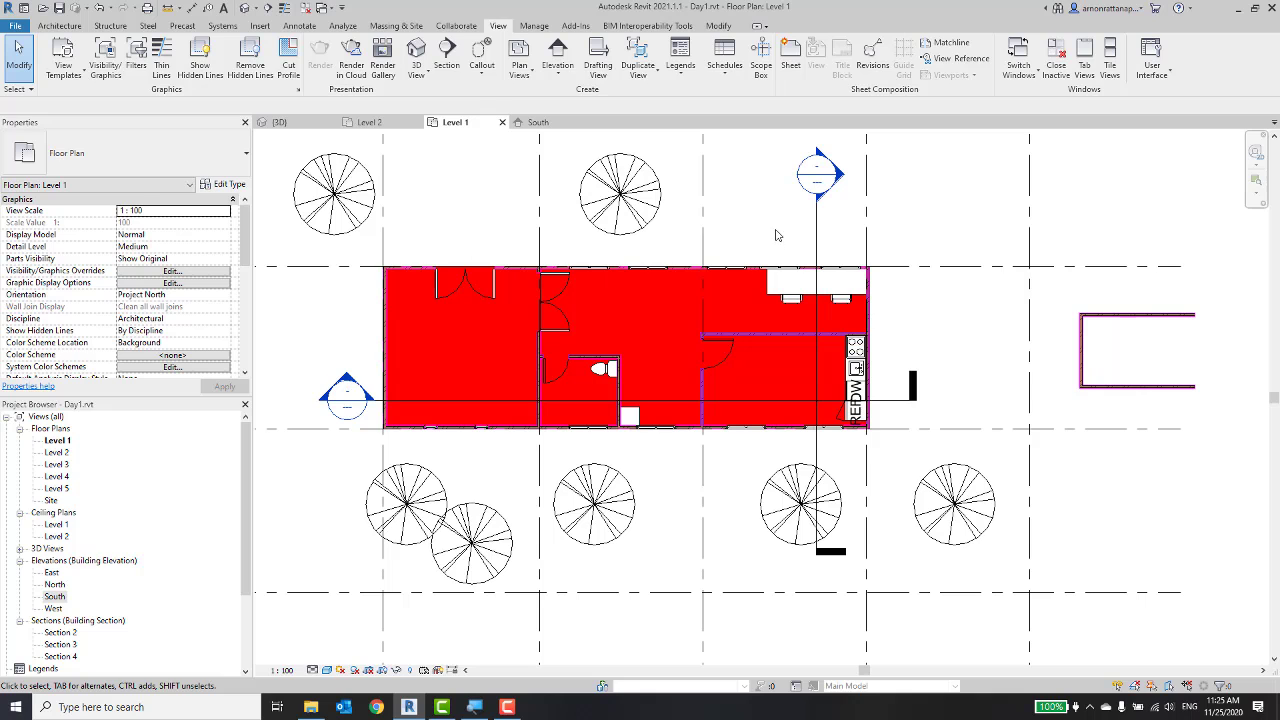
Use VG to clear the red Floors surface pattern override.
key("v")
key("g")
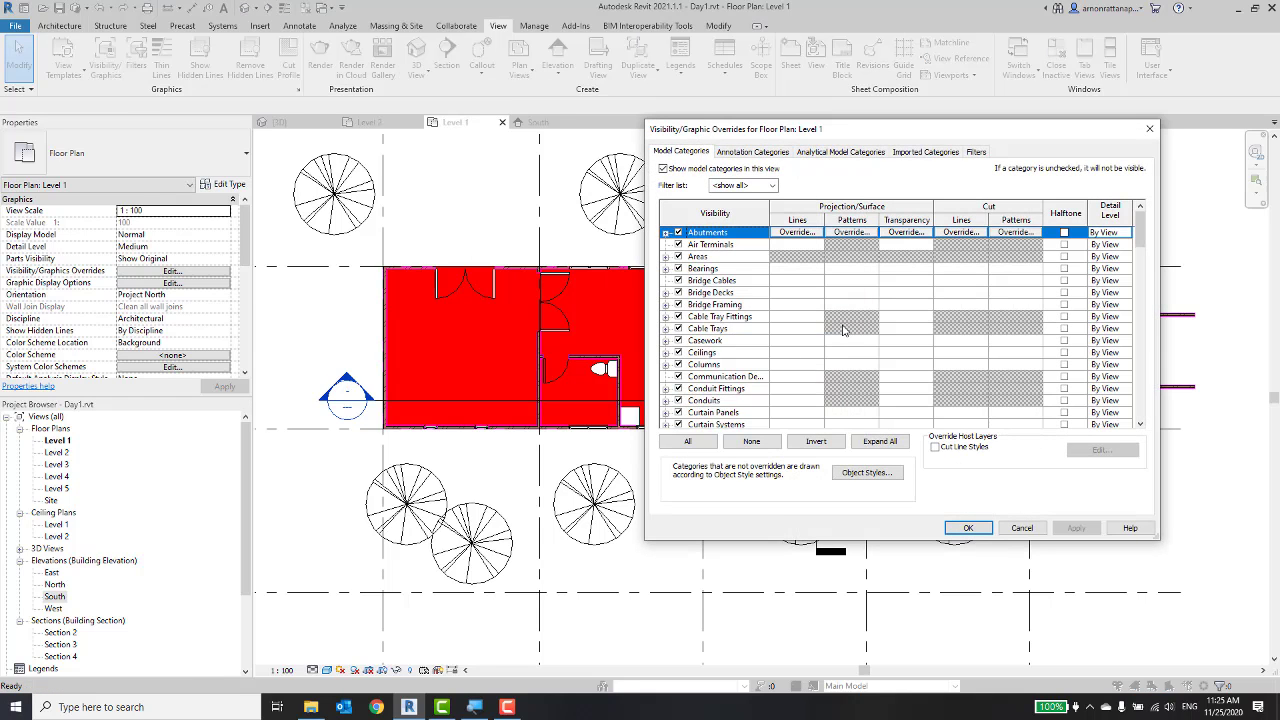
scroll(852, 341, "down", 1)
left_click_drag(1138, 242, 1136, 310)
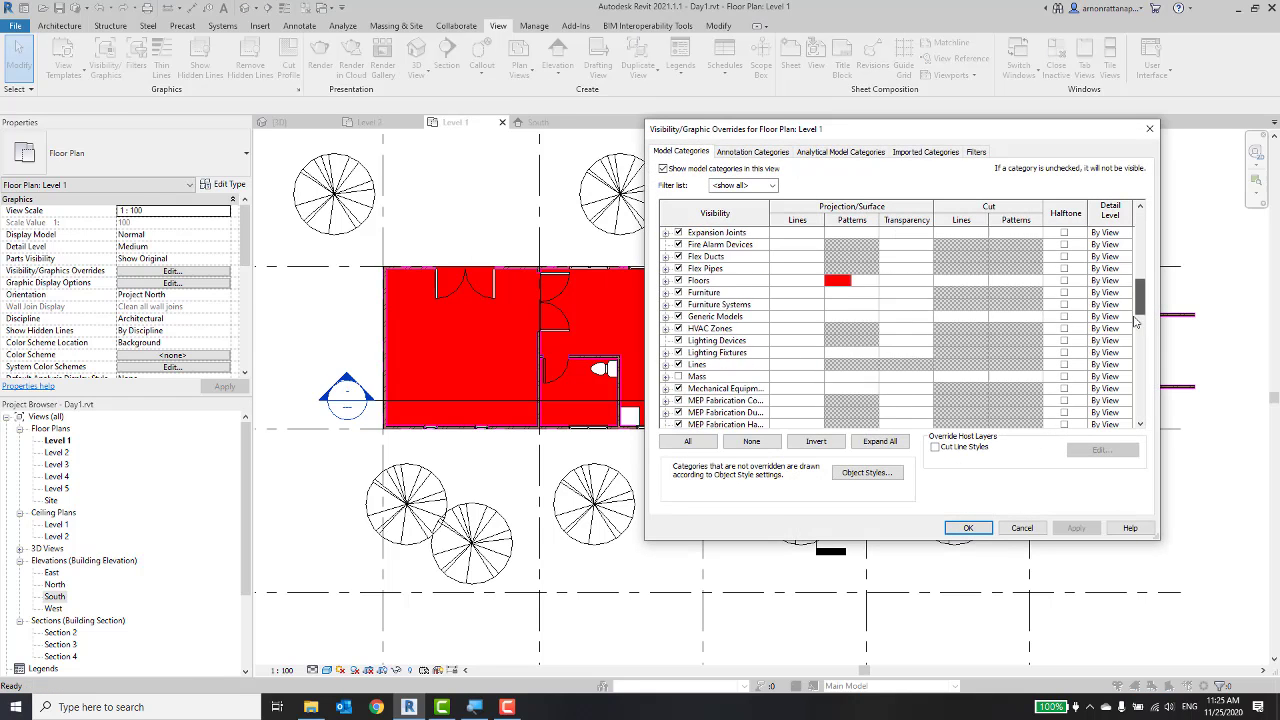
scroll(844, 296, "up", 3)
left_click(841, 292)
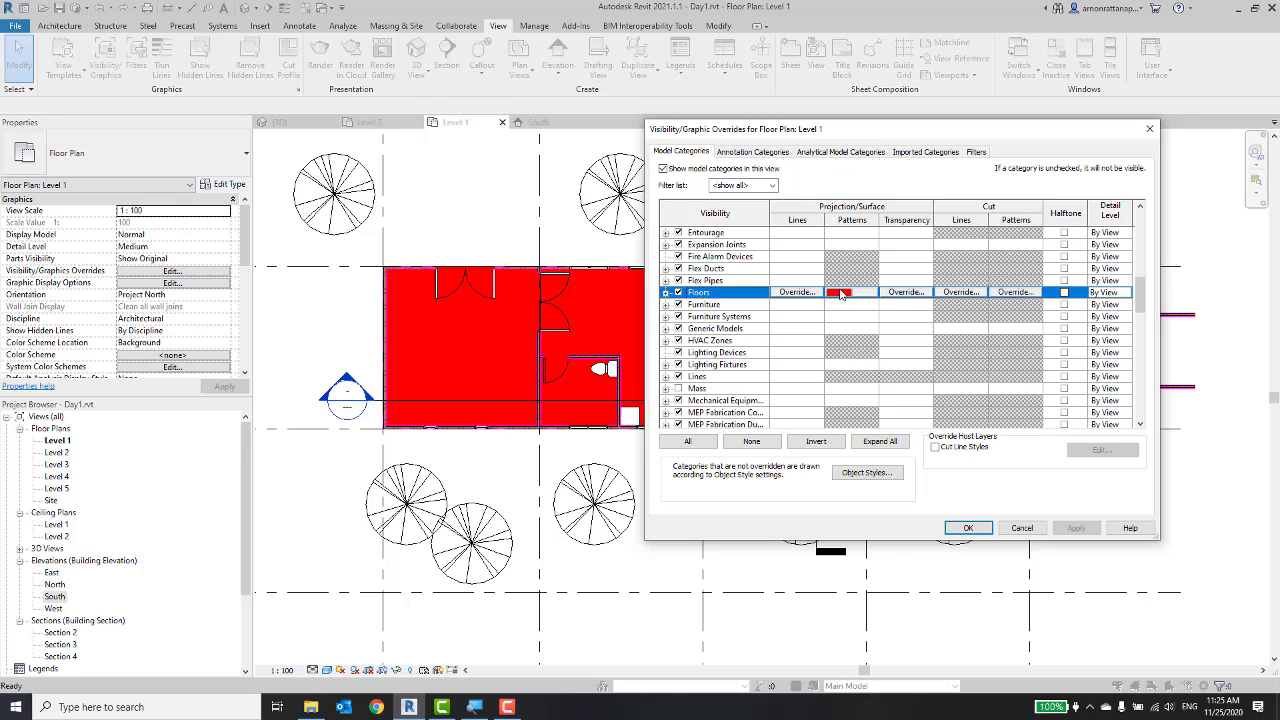
left_click(841, 292)
left_click(712, 333)
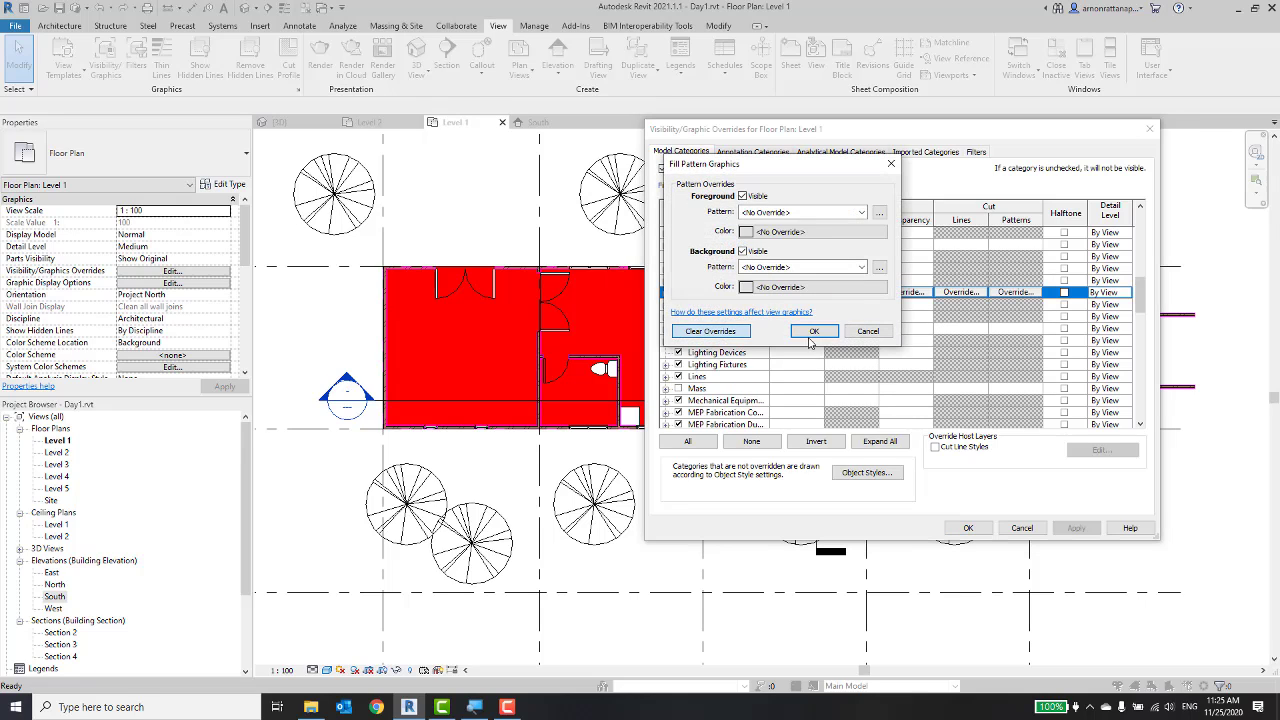
left_click(815, 331)
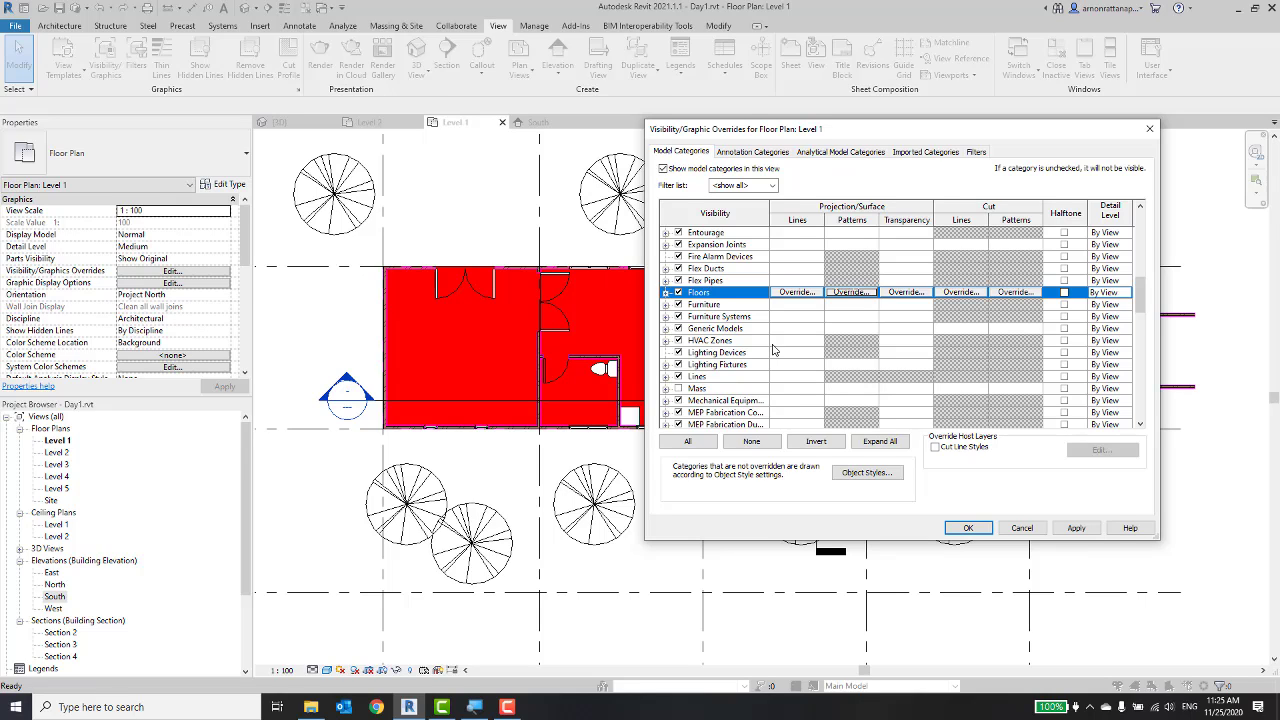
Hide the Furniture and Furniture Systems categories, then Apply and OK.
left_click(680, 304)
left_click(681, 317)
left_click(1076, 528)
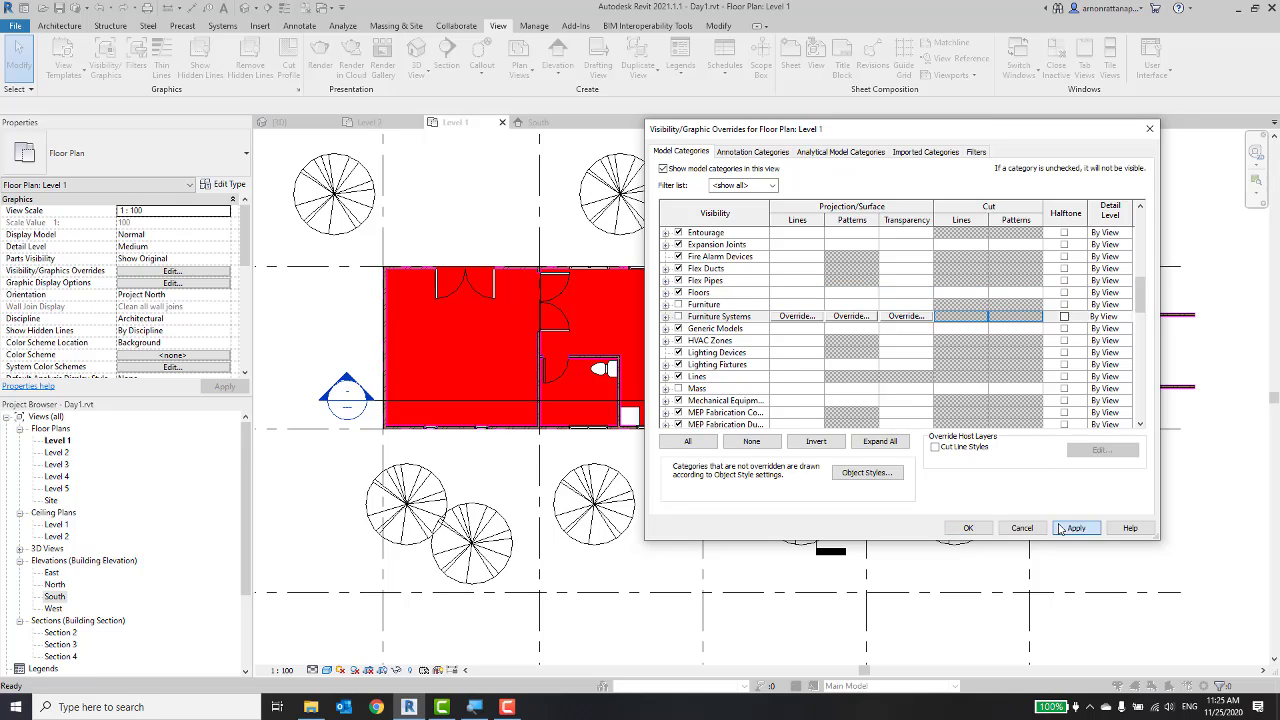
left_click(975, 531)
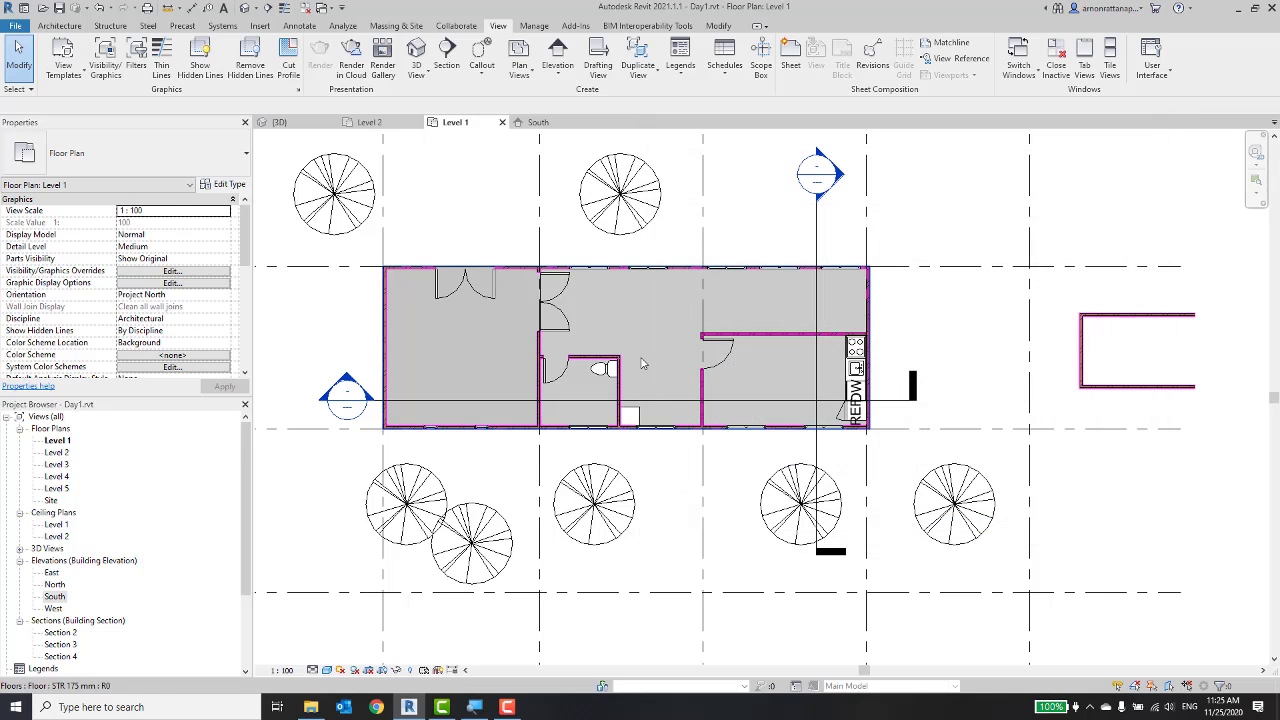
left_click(832, 353)
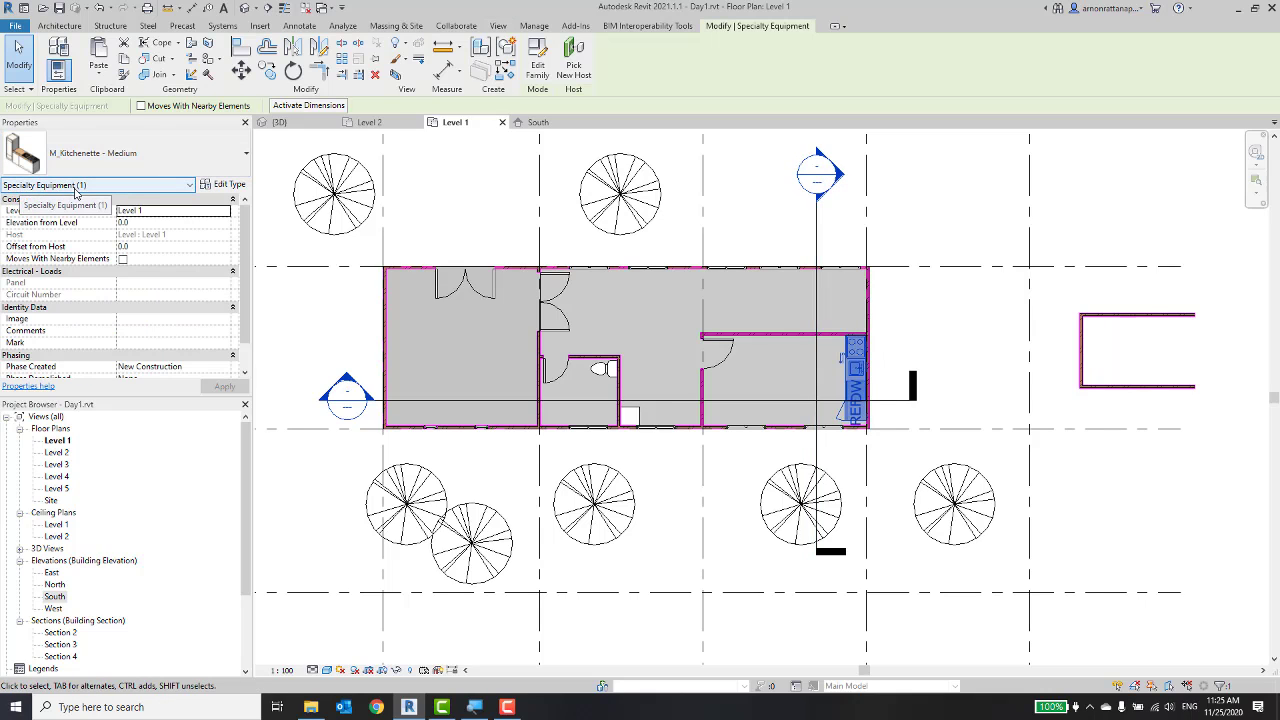
key("v")
key("g")
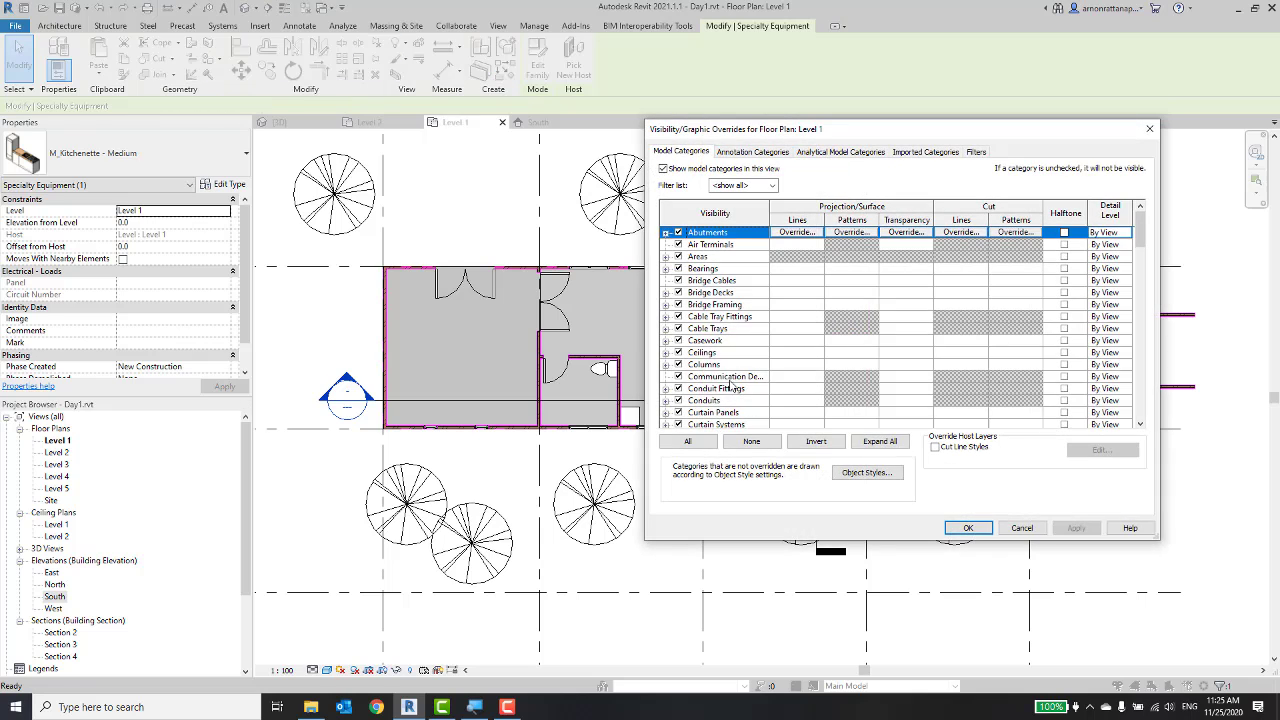
left_click(727, 377)
key("s")
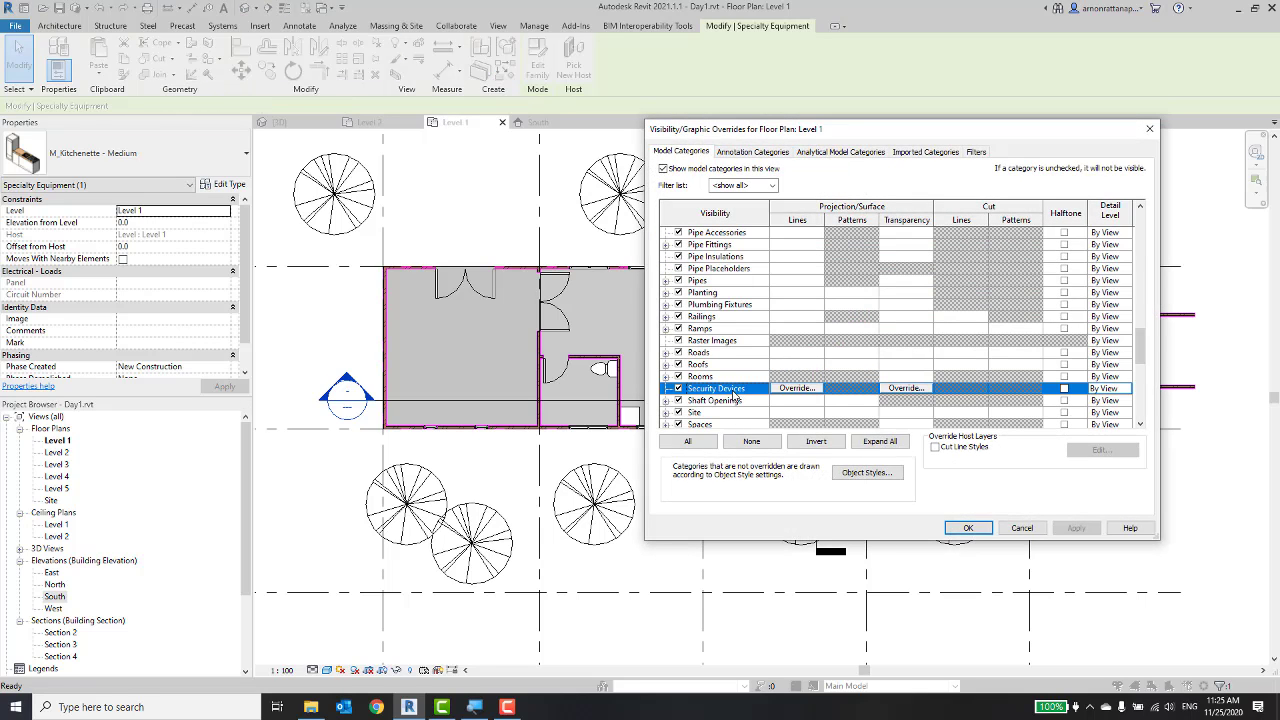
scroll(678, 393, "down", 1)
scroll(678, 393, "down", 1)
left_click(678, 400)
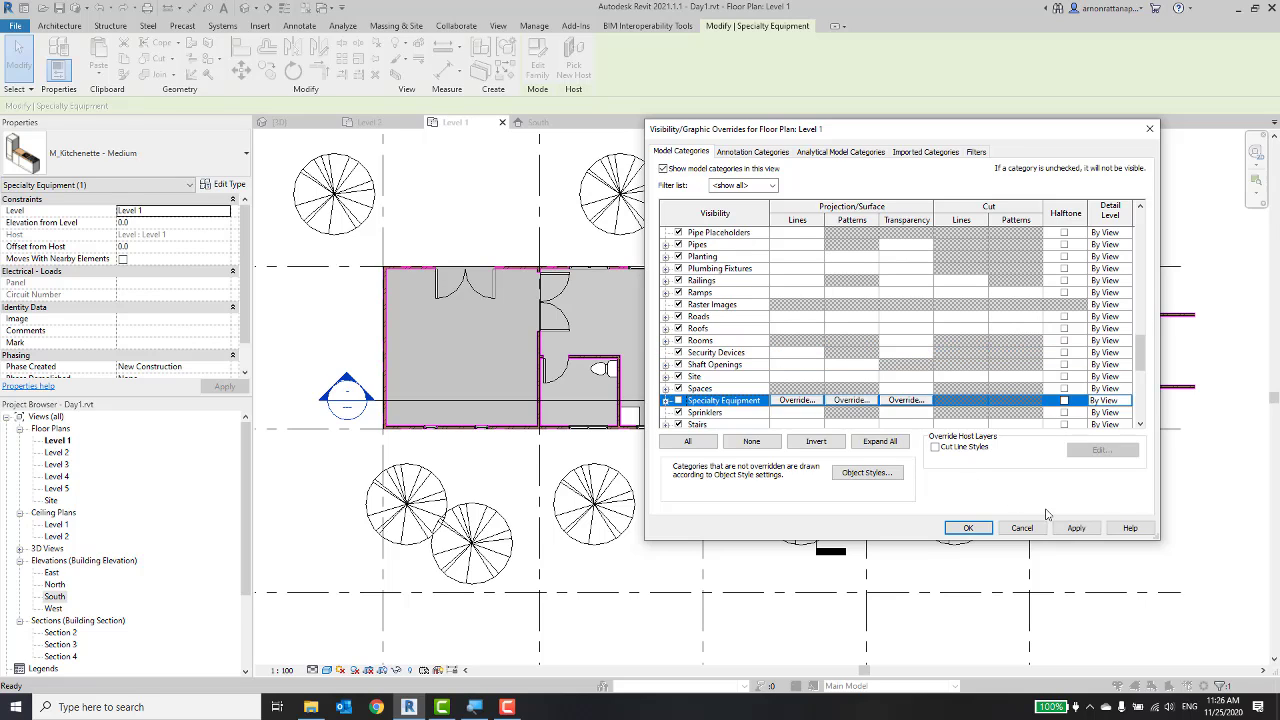
left_click(1076, 527)
left_click_drag(949, 136, 418, 135)
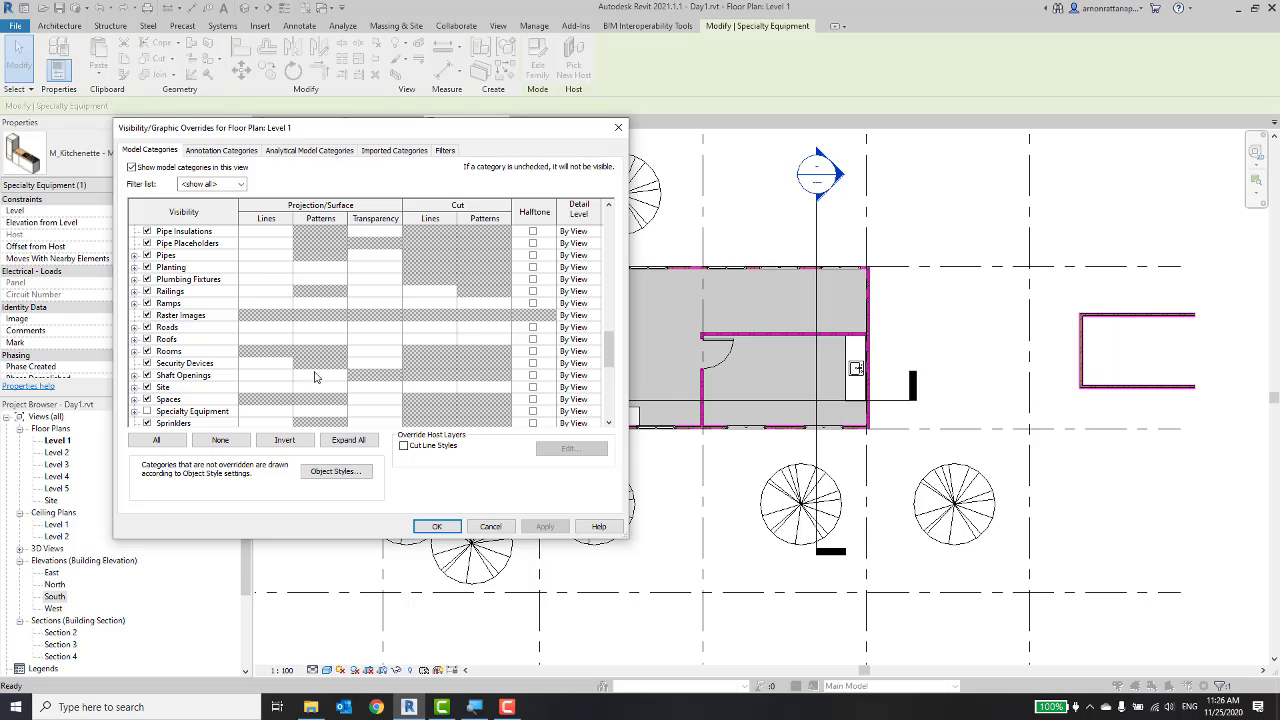
left_click(197, 339)
key("c")
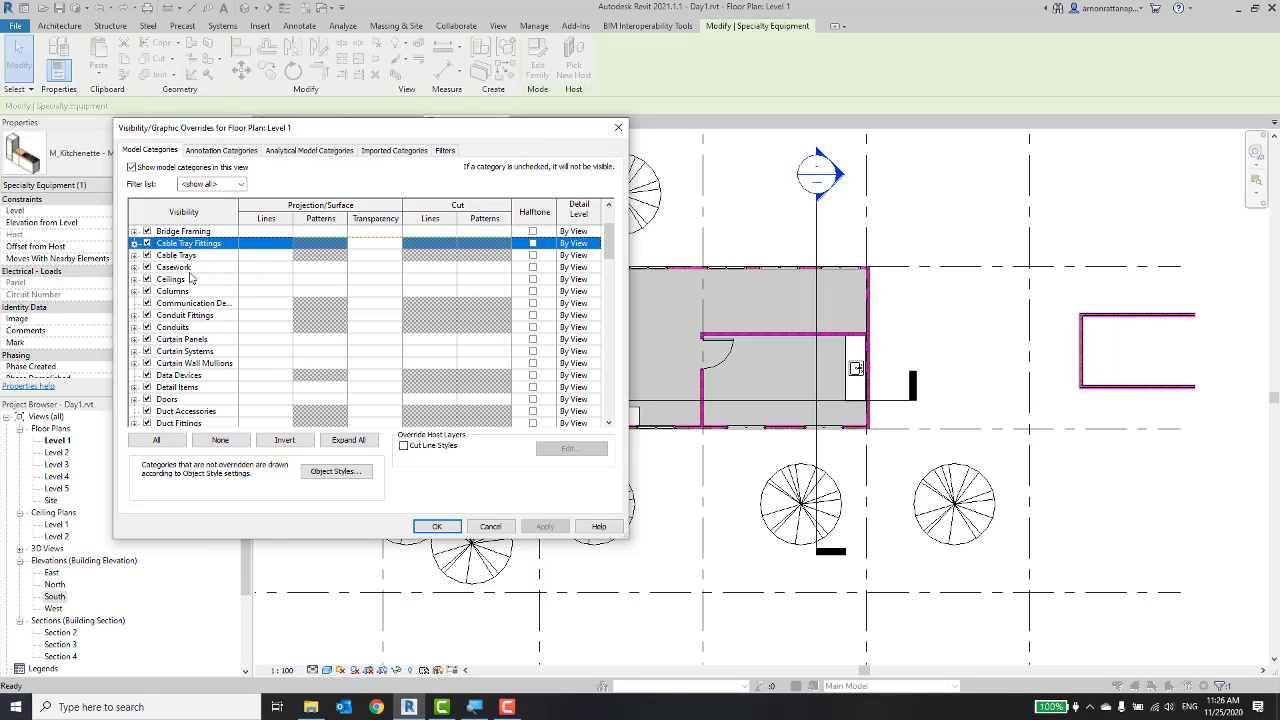
left_click(147, 267)
left_click(545, 526)
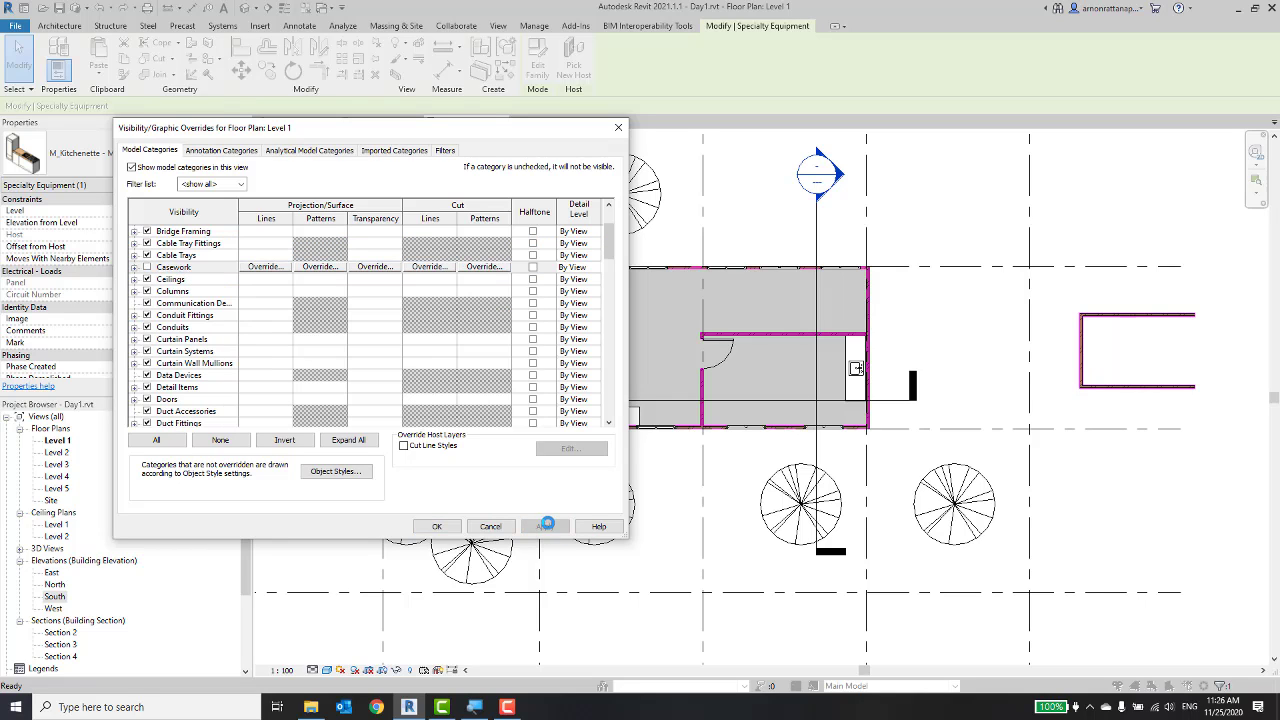
left_click(618, 127)
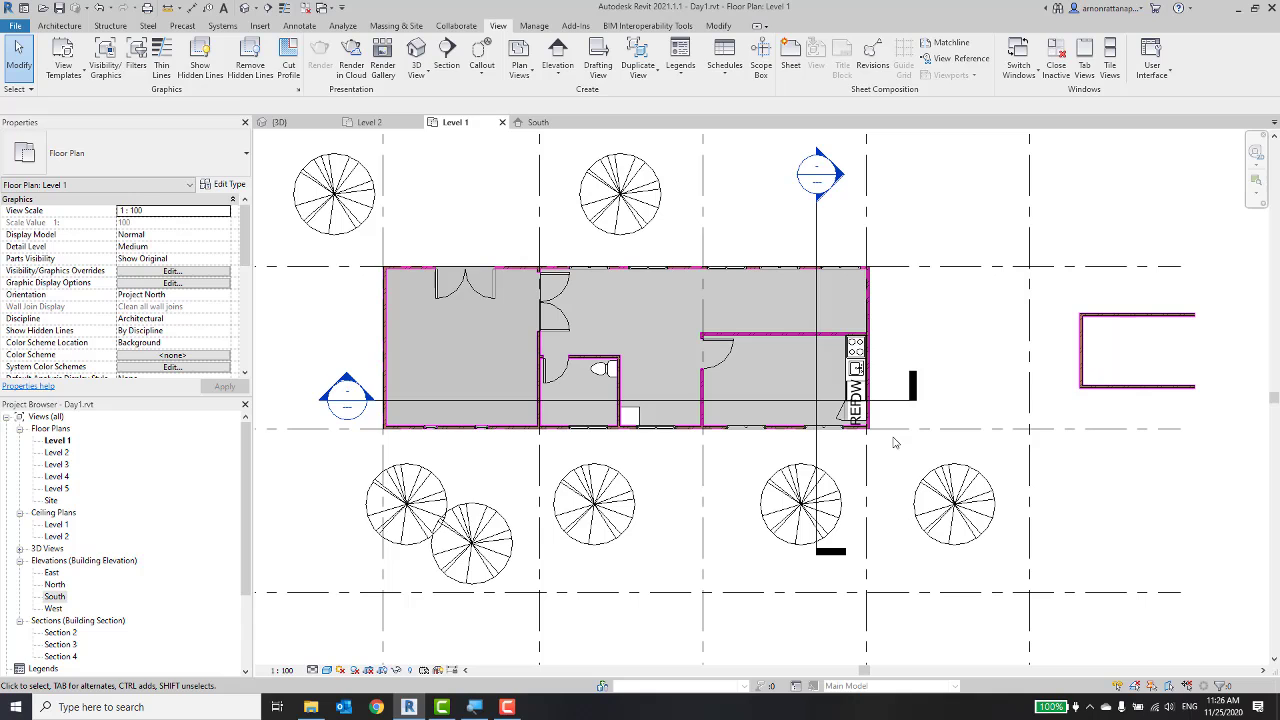
Pan and zoom onto the Japanese Cherry tree north of the building near grid 2.
middle_click_drag(839, 309, 797, 311)
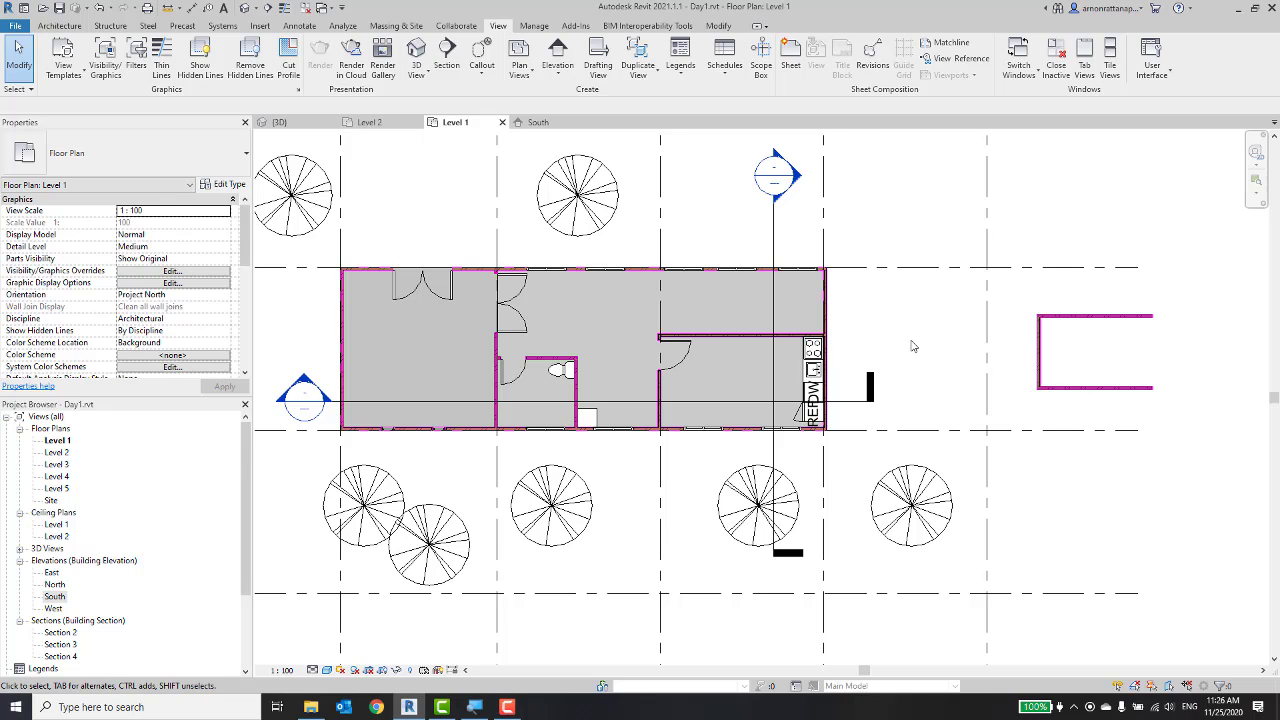
scroll(896, 341, "down", 2)
scroll(896, 341, "down", 1)
scroll(896, 341, "down", 1)
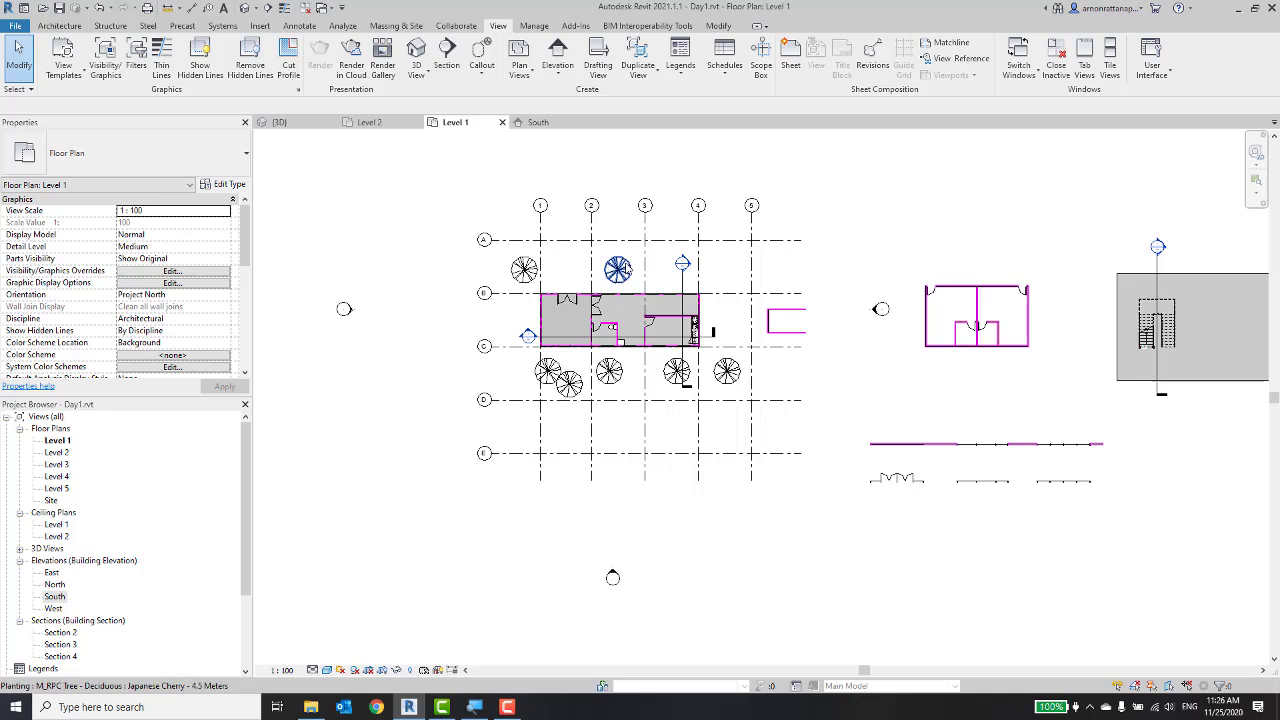
scroll(620, 270, "up", 1)
scroll(620, 270, "up", 1)
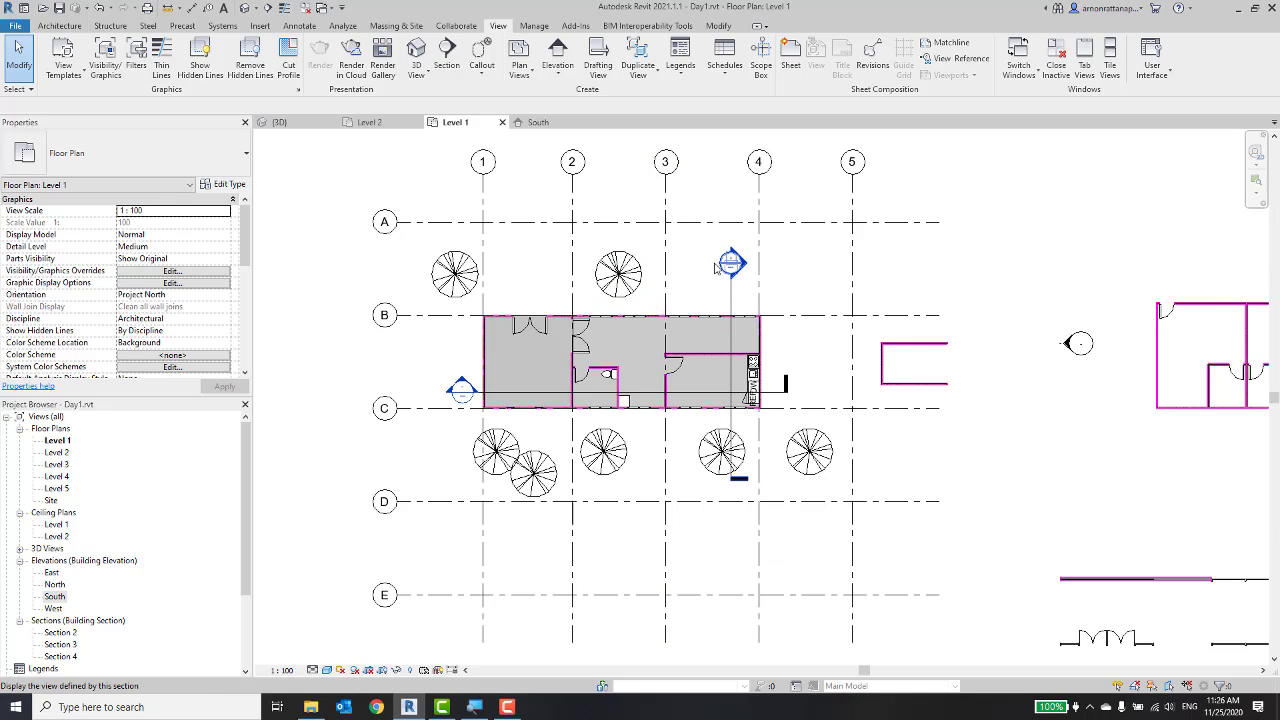
scroll(640, 300, "down", 1)
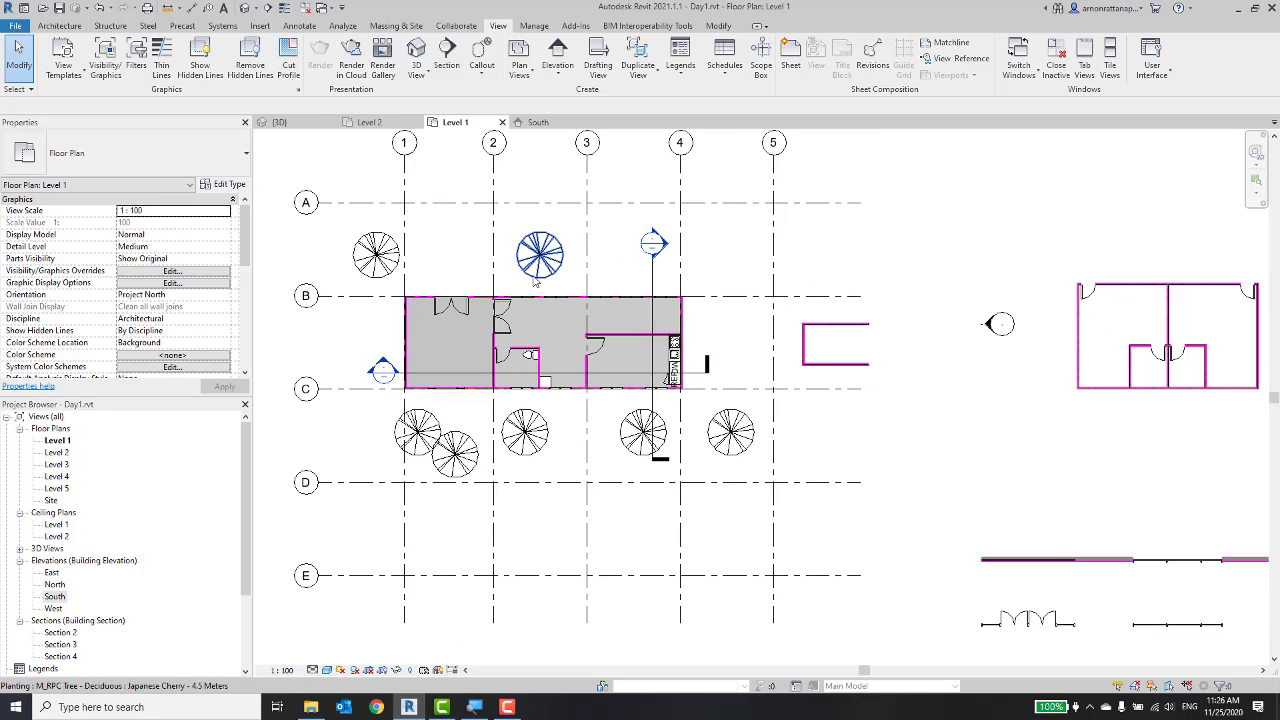
scroll(613, 287, "up", 1)
scroll(613, 287, "up", 2)
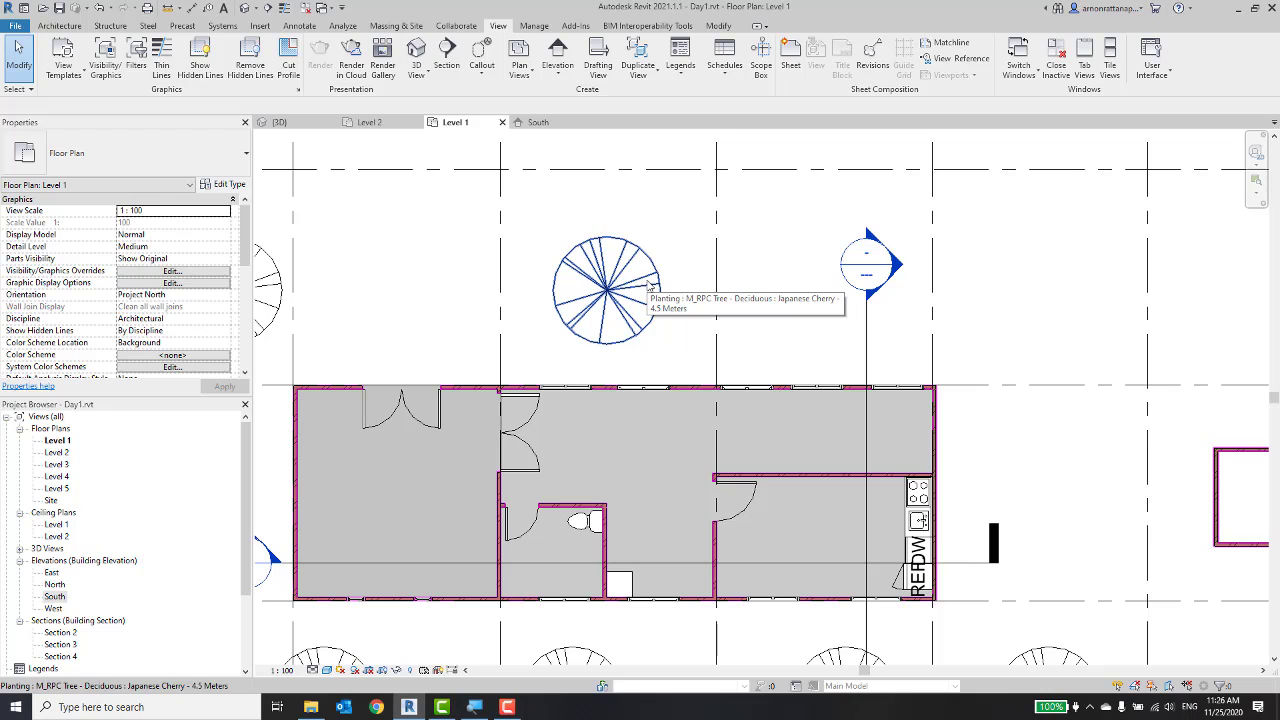
Open element-specific graphic overrides for one Japanese Cherry tree and reset them to defaults.
left_click(608, 278)
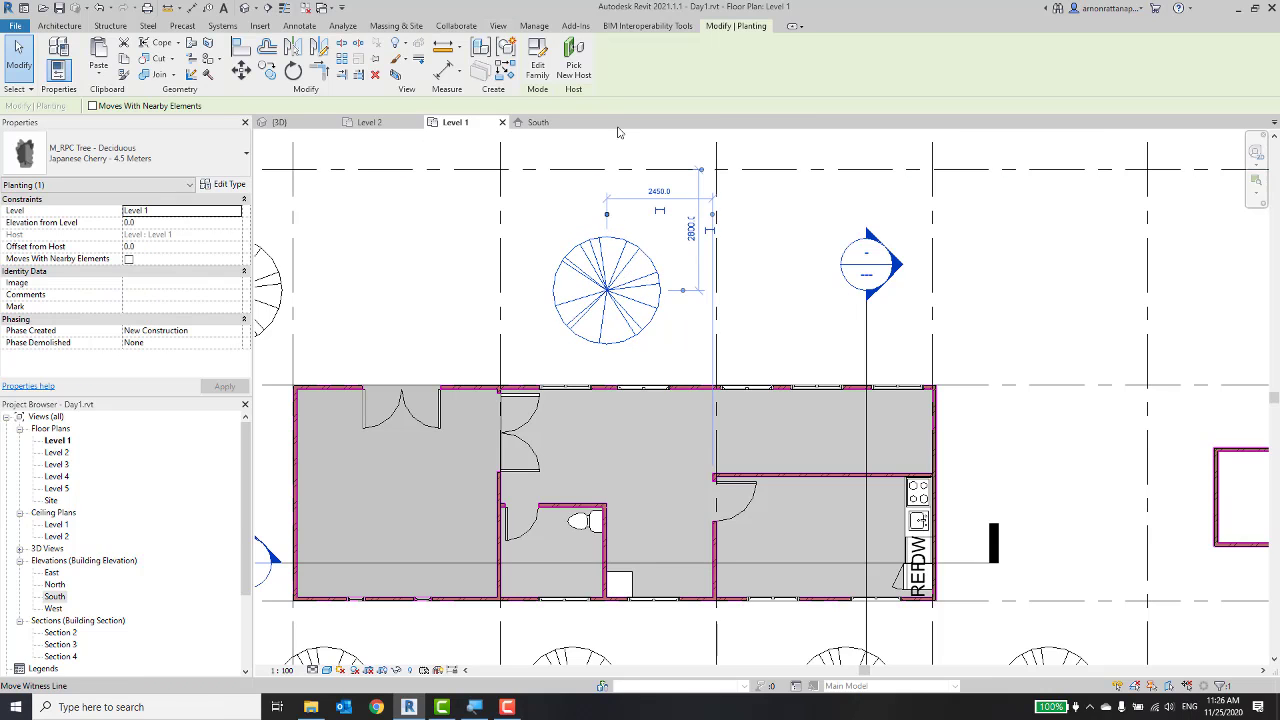
right_click(638, 253)
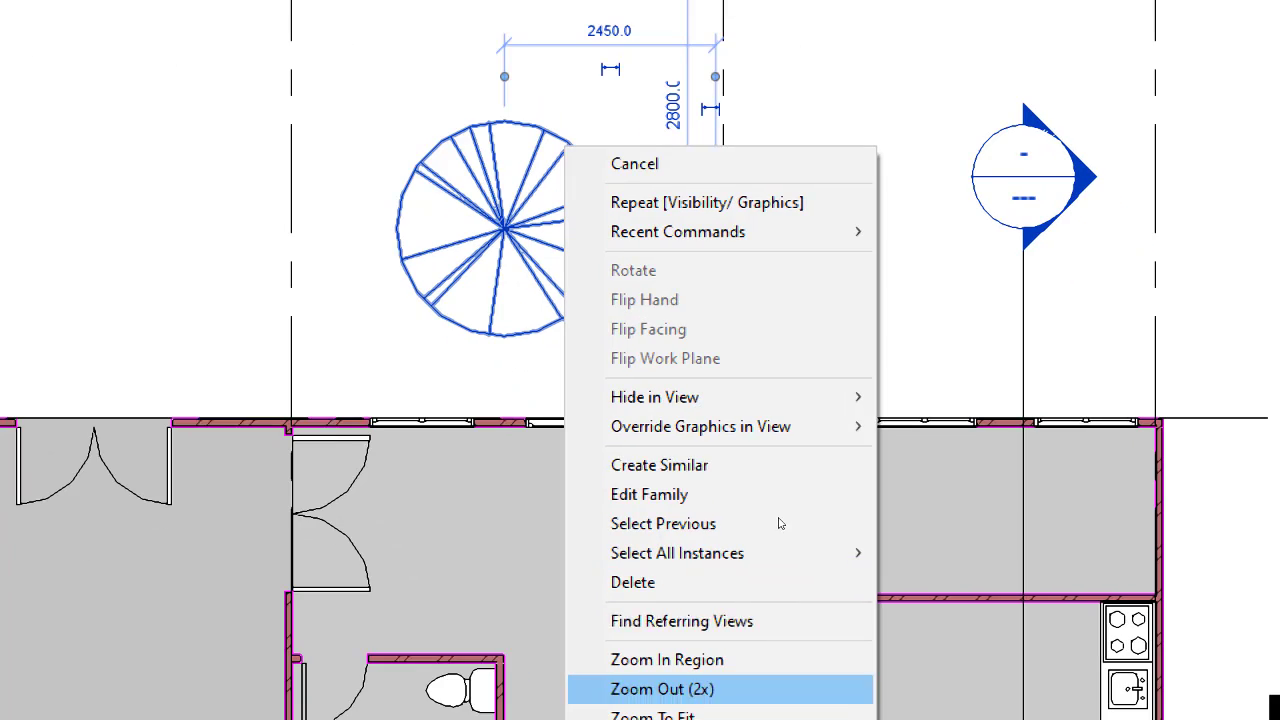
mouse_move(705, 389)
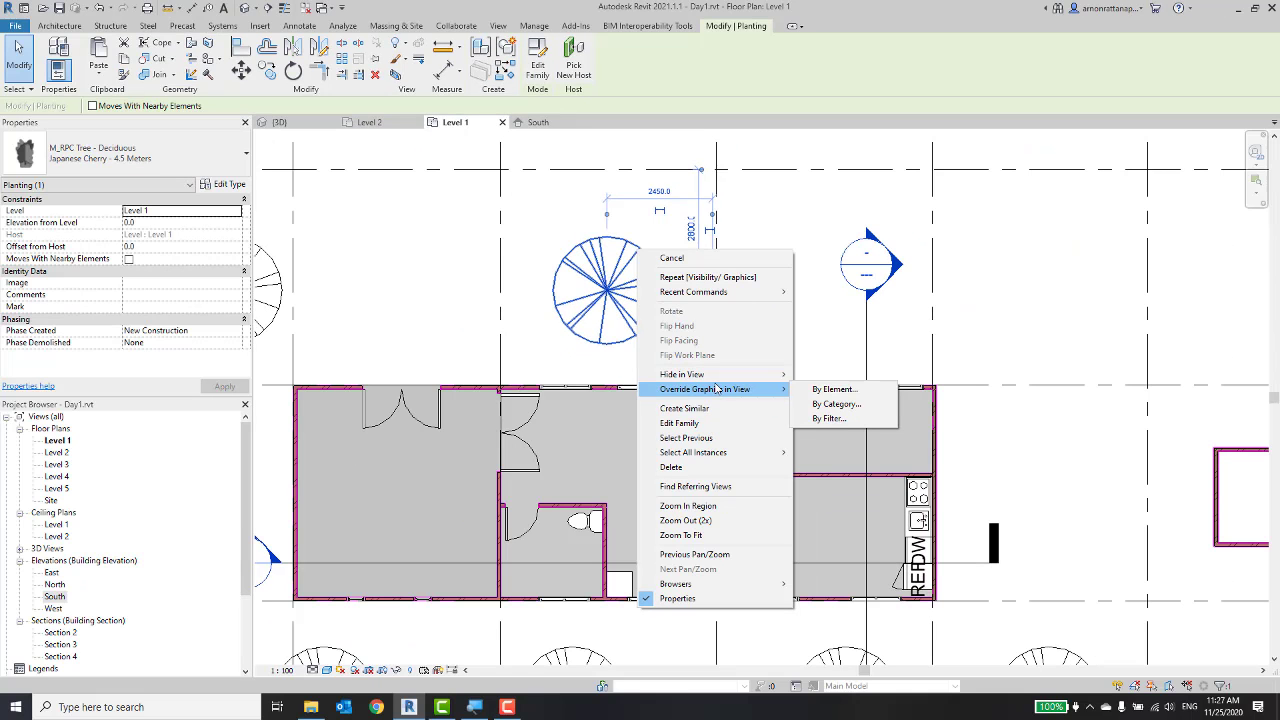
left_click(842, 391)
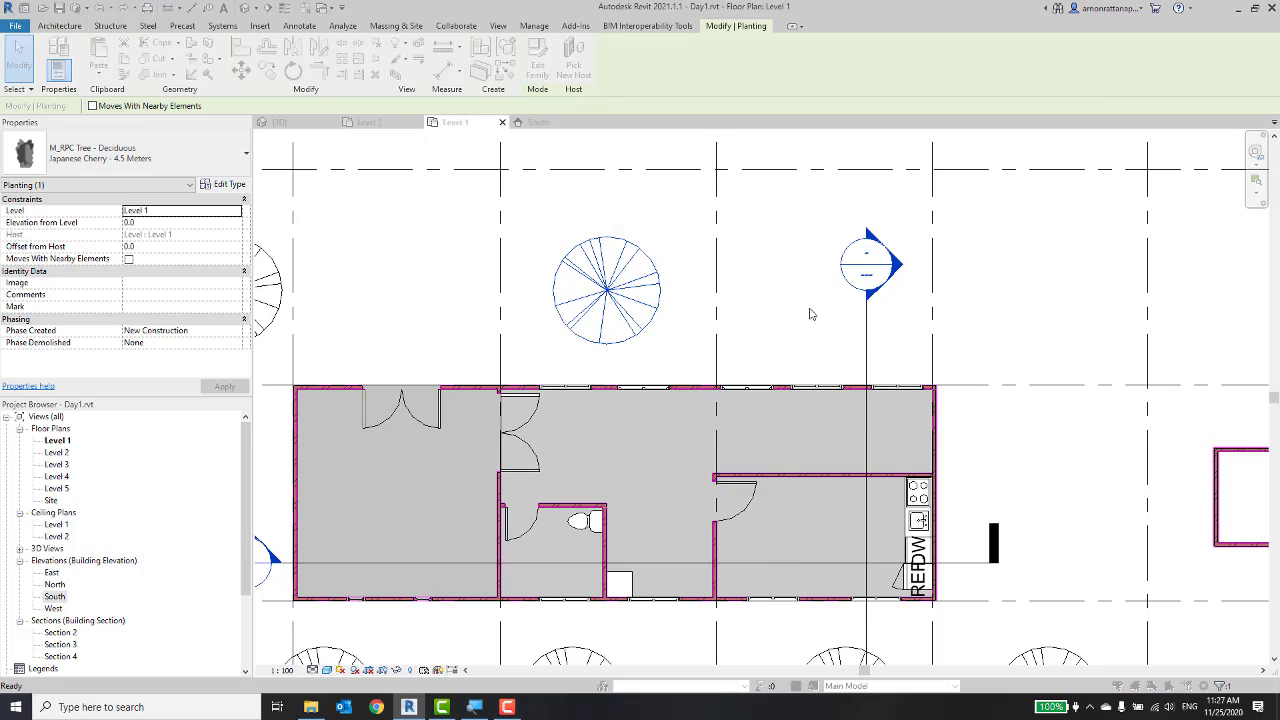
left_click_drag(645, 233, 895, 242)
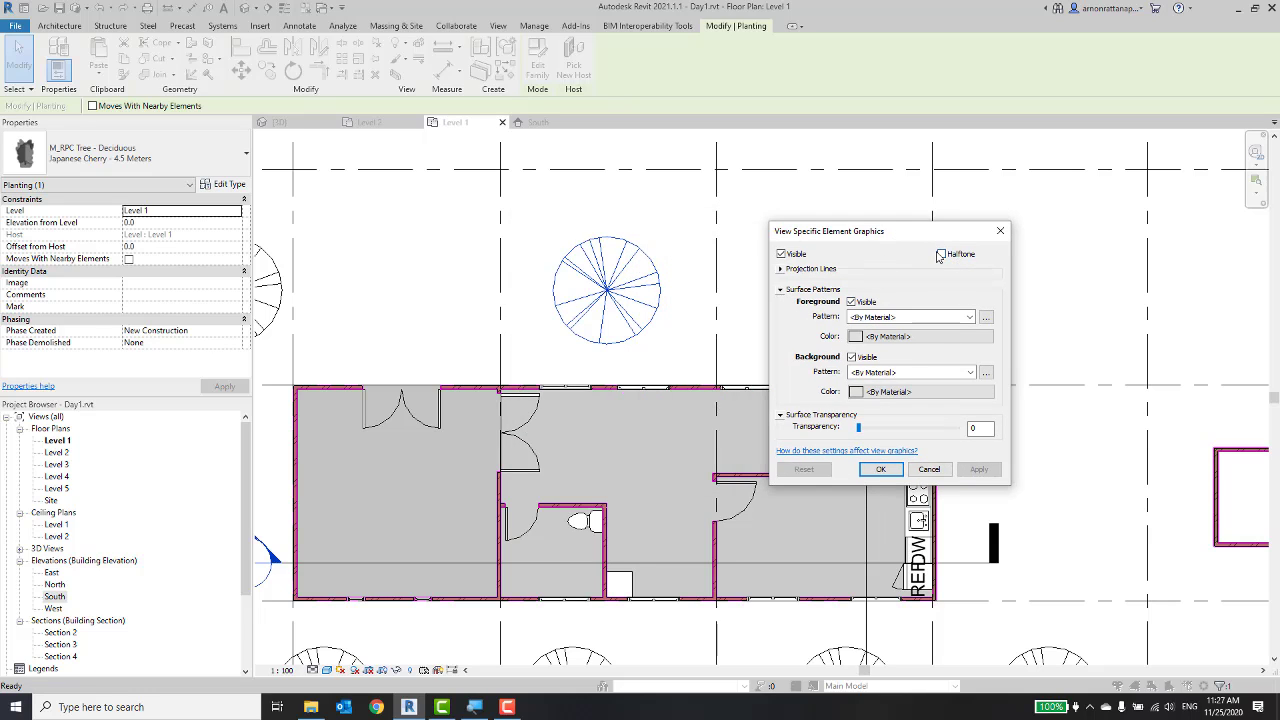
left_click(943, 255)
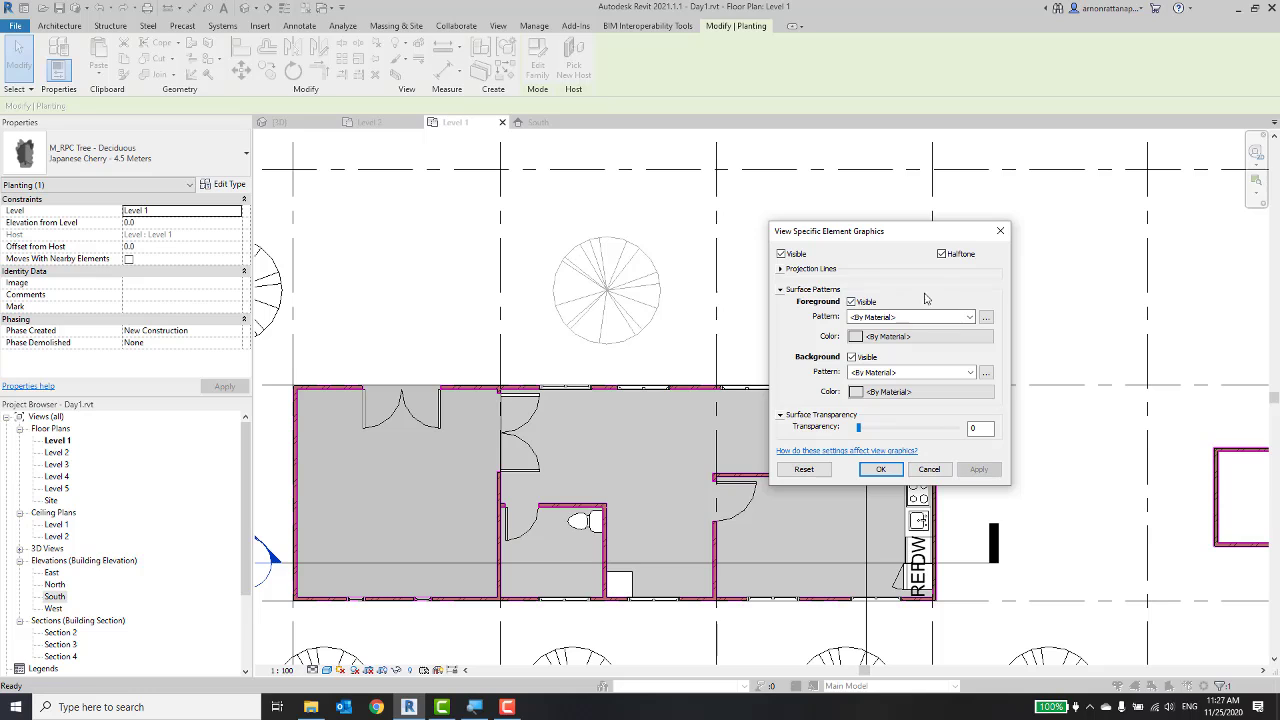
left_click(804, 469)
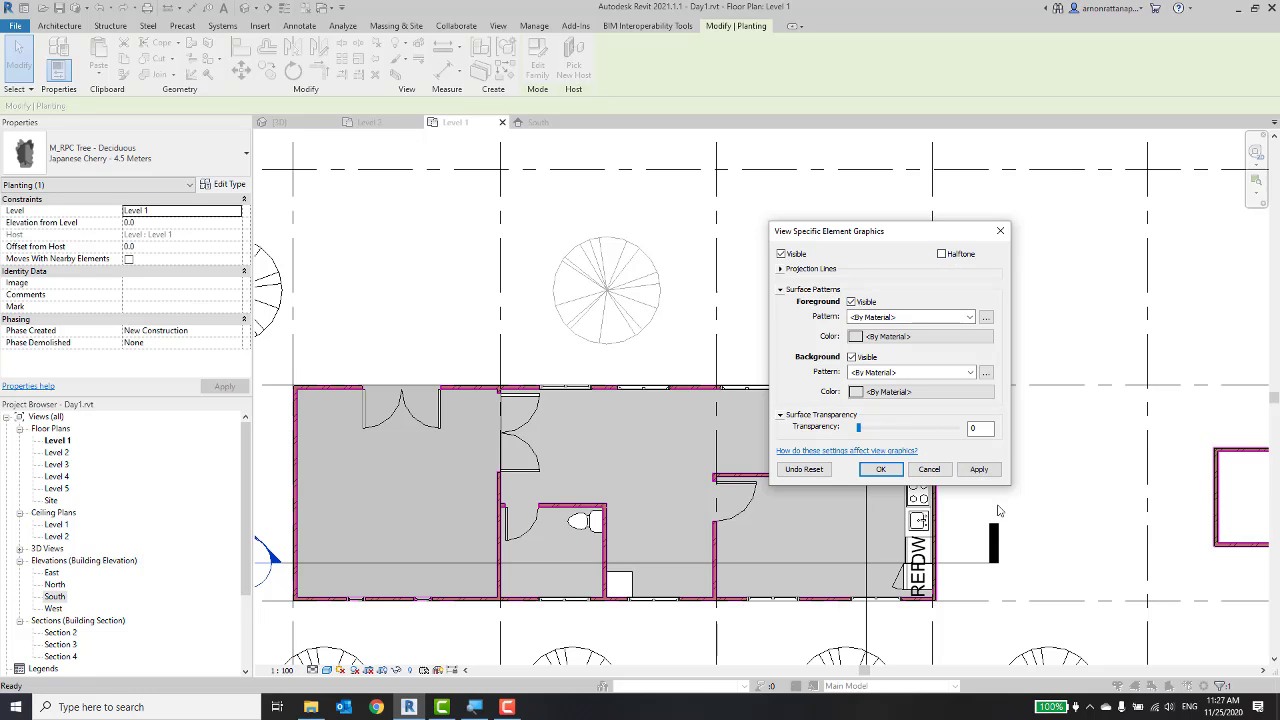
Give the tree a blue Solid fill foreground pattern, then Apply and OK.
left_click(967, 318)
left_click(905, 340)
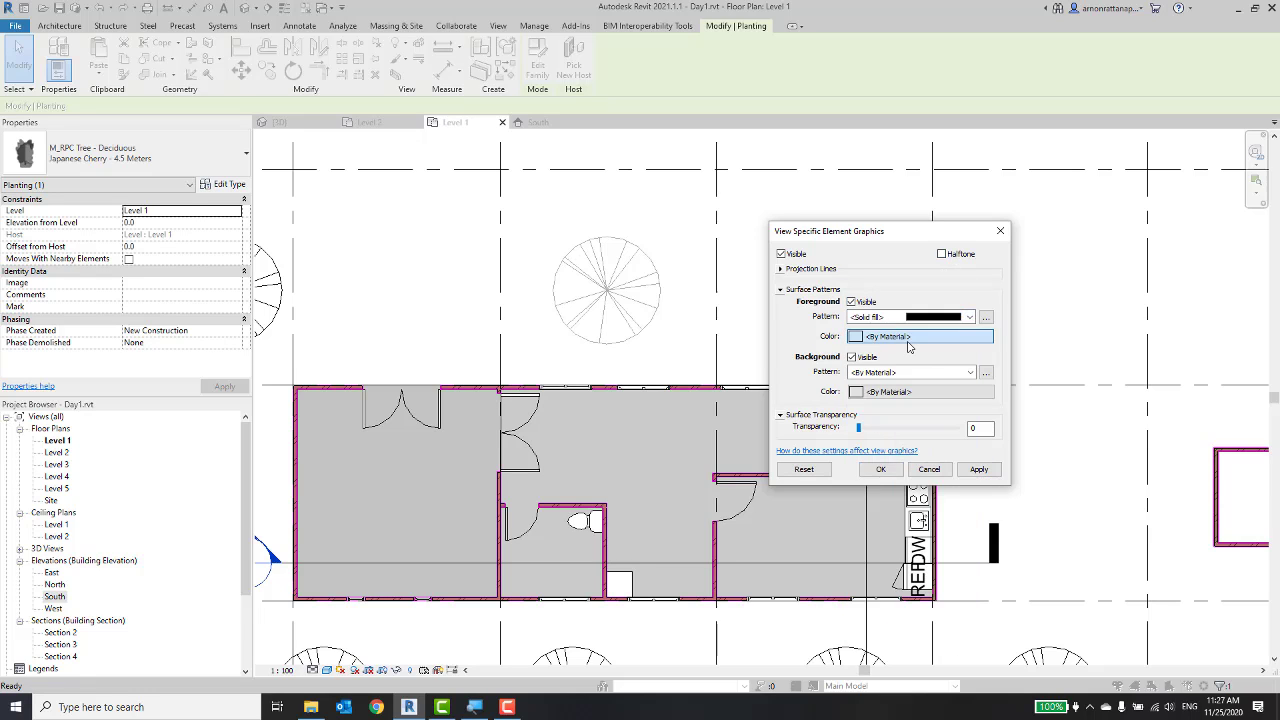
left_click(900, 336)
left_click(855, 370)
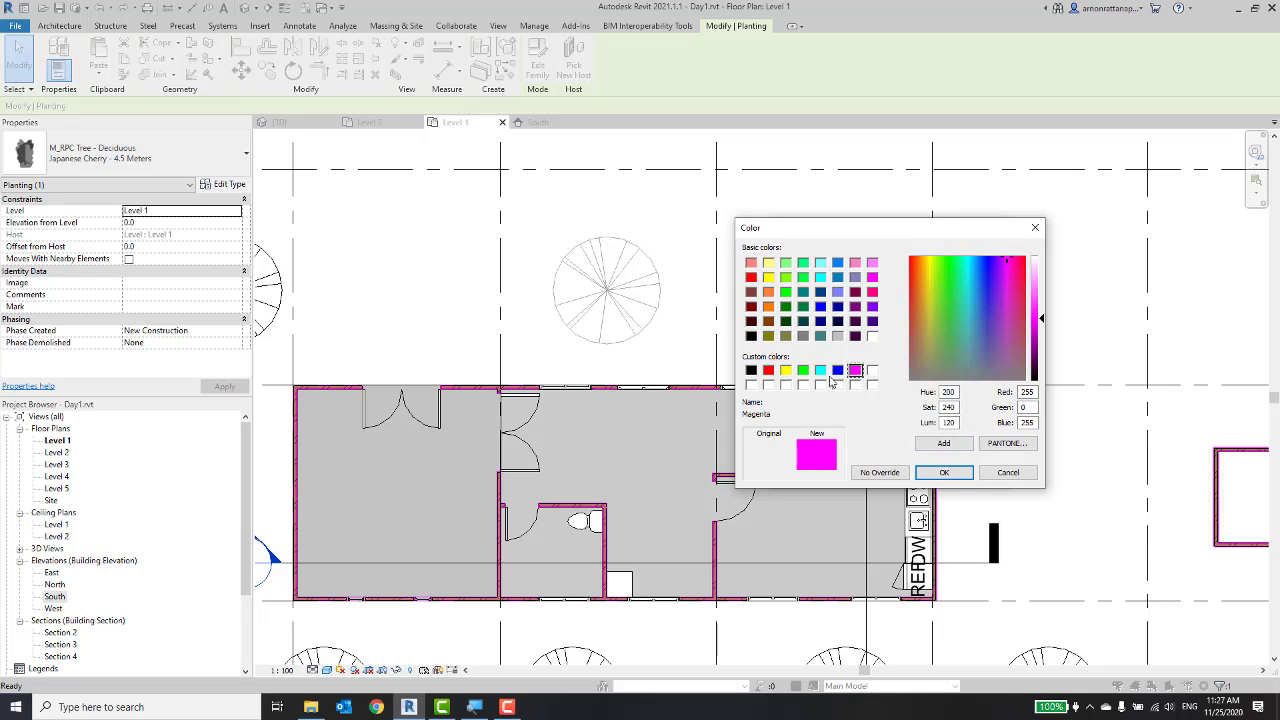
left_click(838, 370)
left_click(948, 474)
left_click(978, 469)
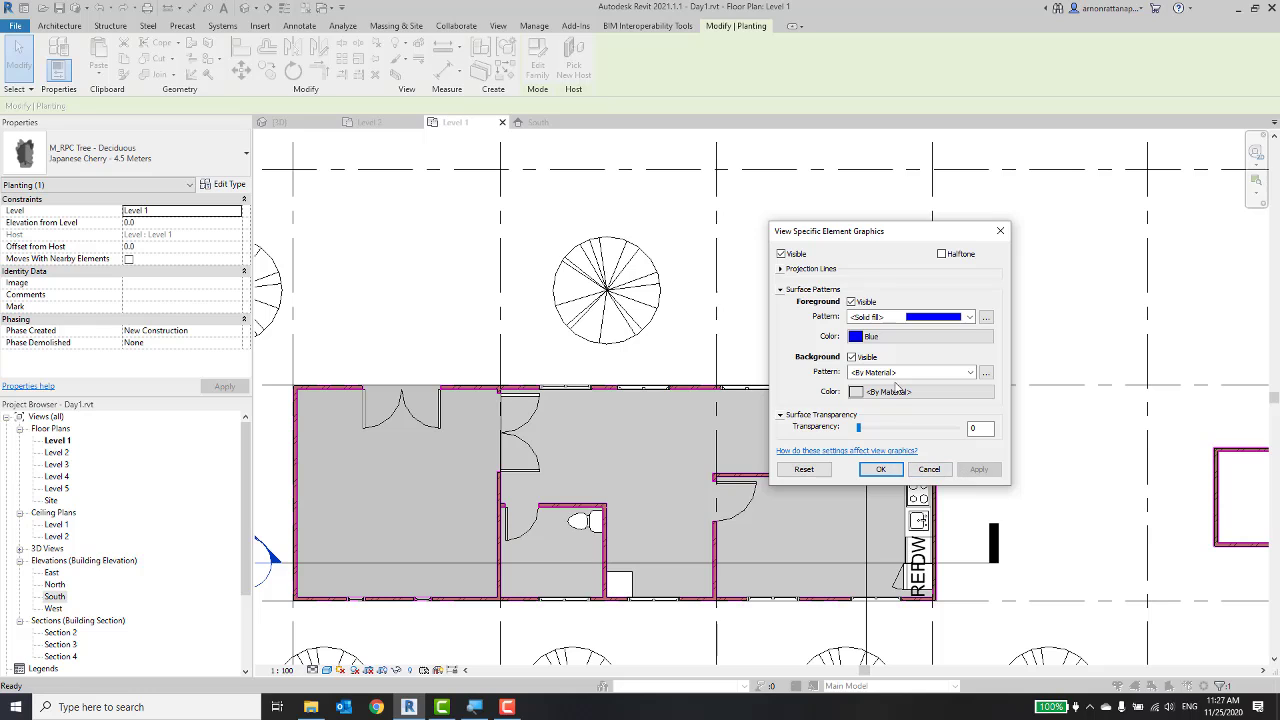
left_click(881, 469)
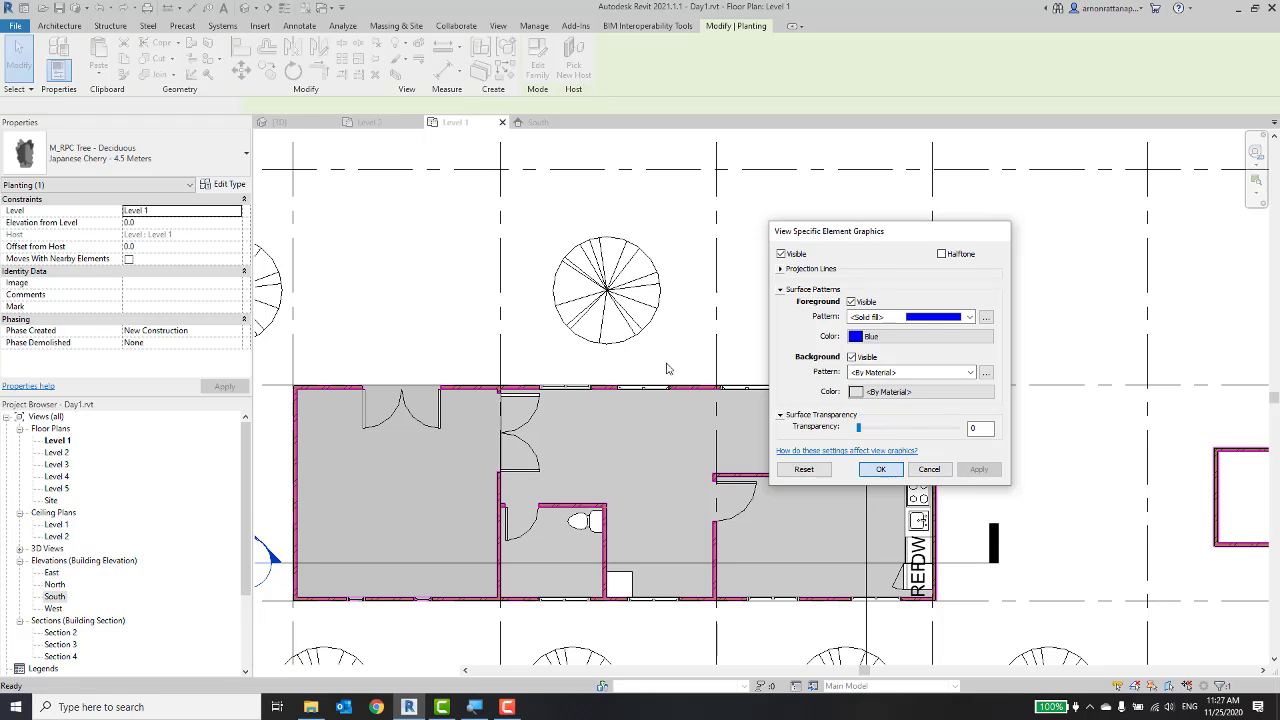
Zoom in to the toilet, select it, and bring up its context menu.
left_click(690, 360)
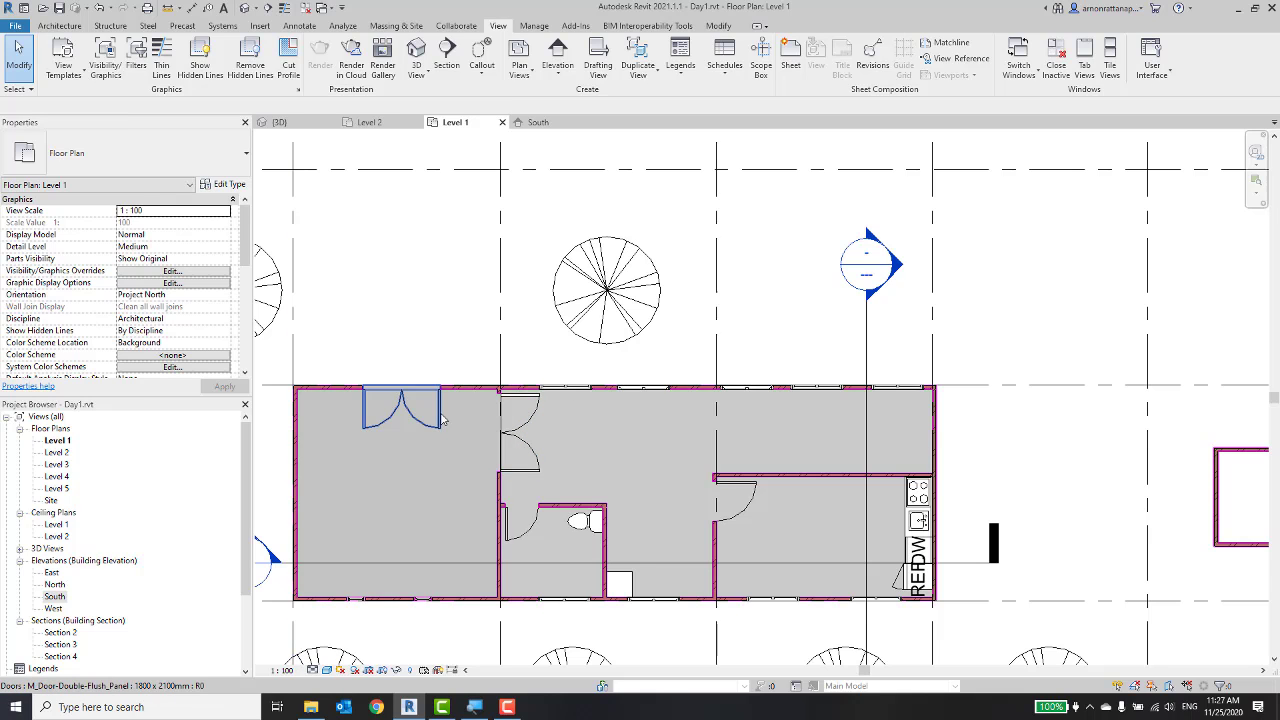
scroll(577, 428, "up", 1)
scroll(578, 430, "up", 2)
scroll(570, 445, "up", 2)
scroll(565, 452, "up", 2)
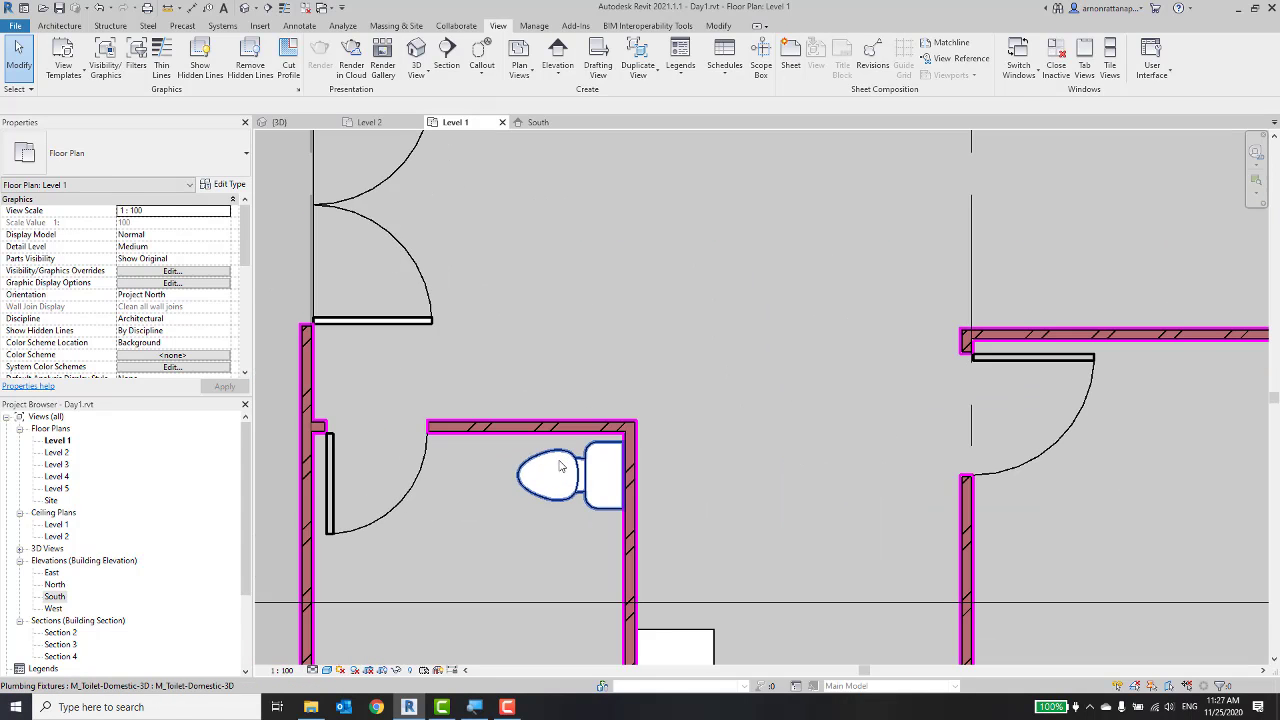
left_click(559, 459)
right_click(559, 459)
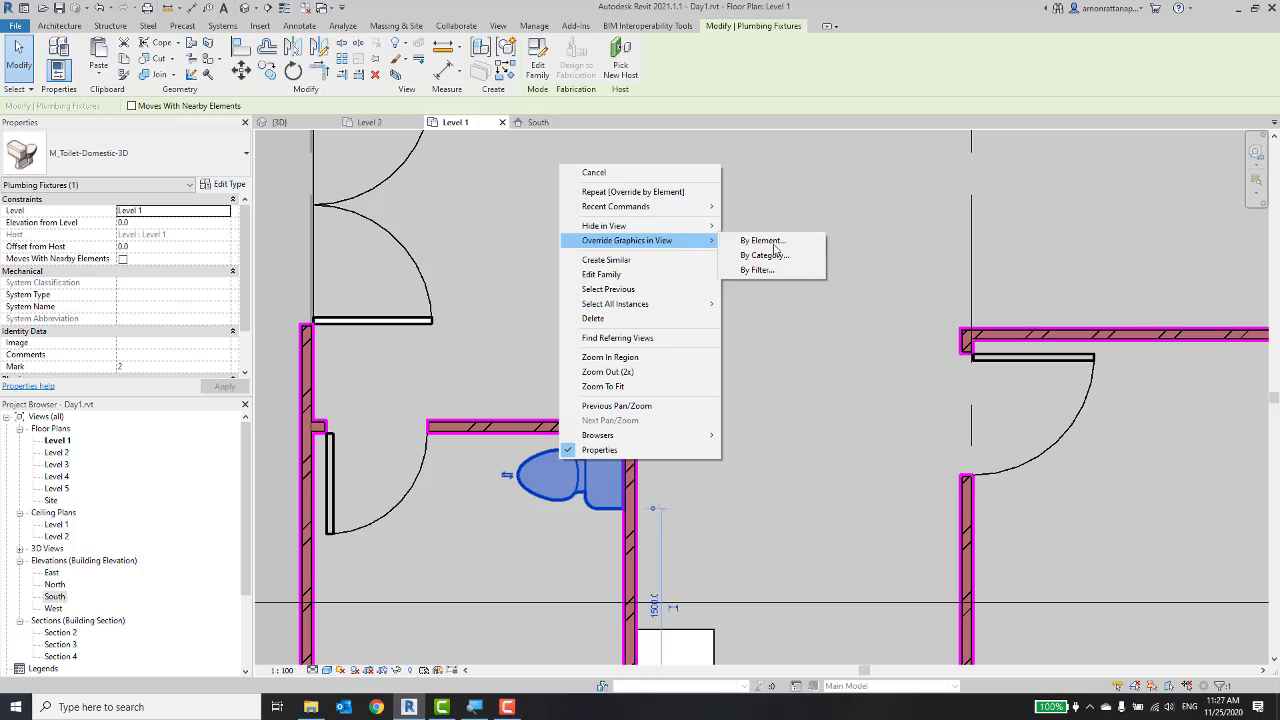
In View Specific Element Graphics, give the toilet a Magenta Solid fill foreground pattern and apply.
left_click(782, 242)
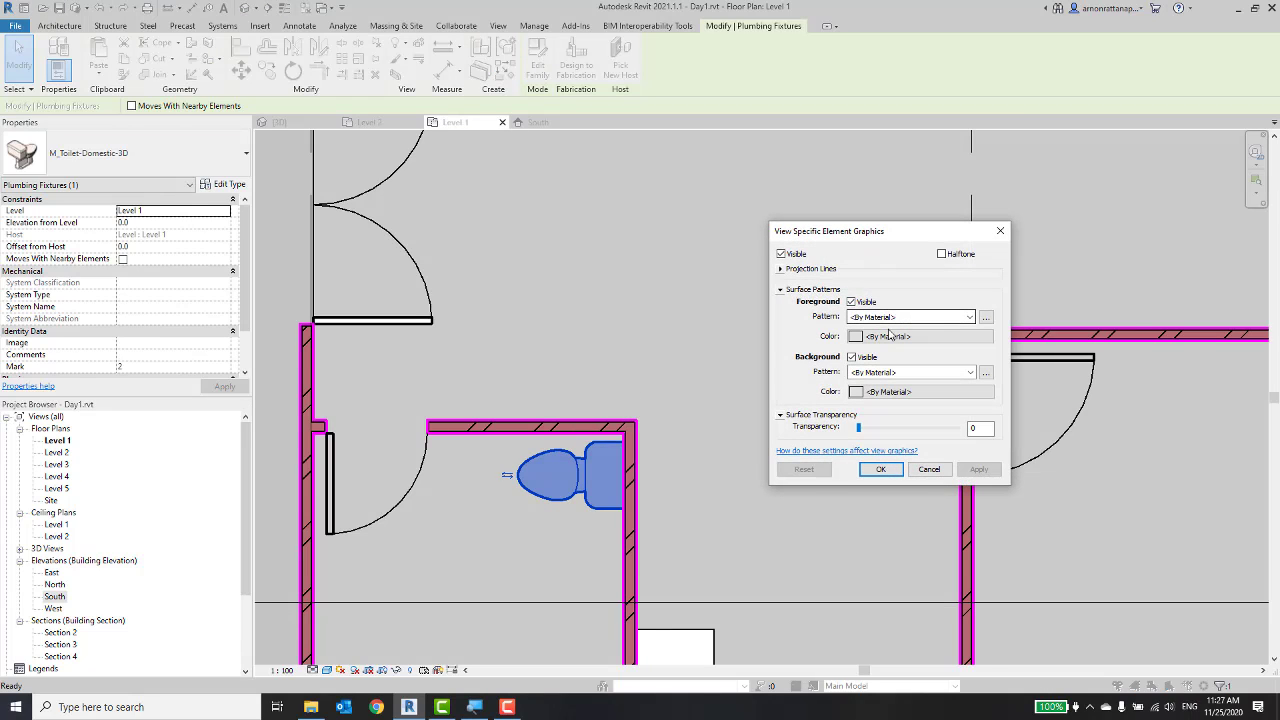
left_click(783, 269)
left_click(783, 269)
left_click(955, 318)
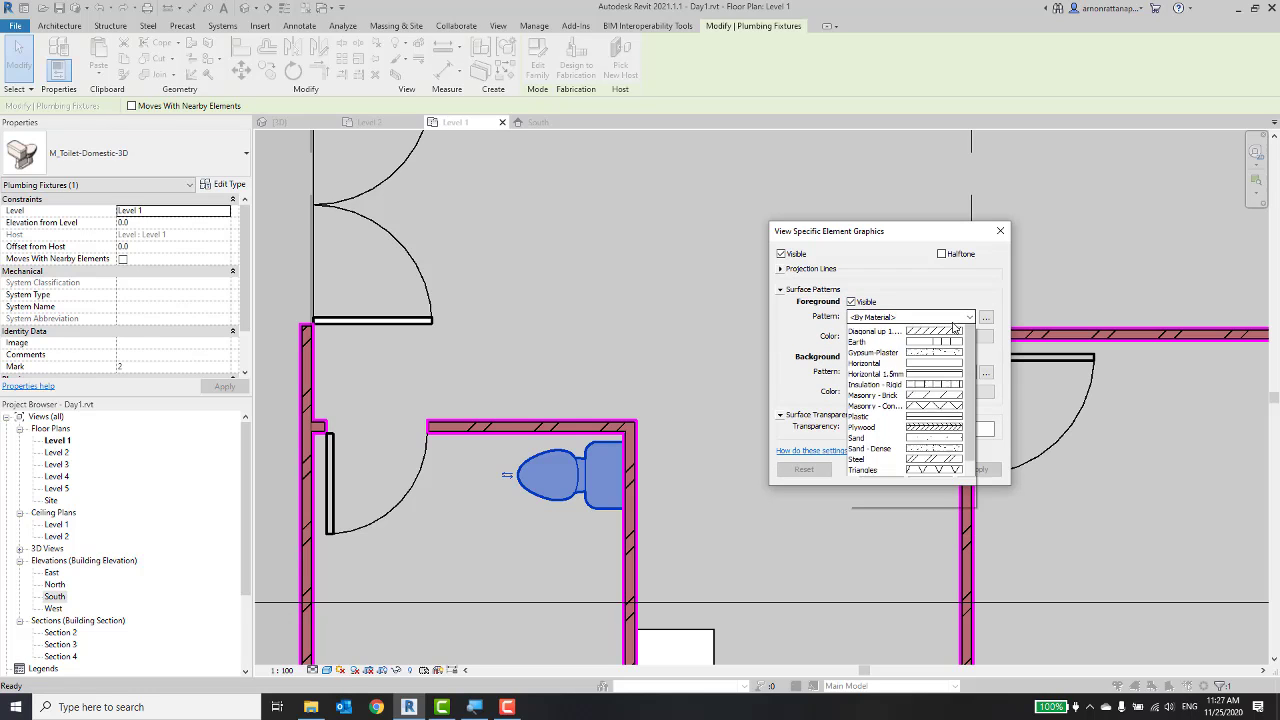
left_click(863, 331)
left_click(863, 336)
left_click(855, 370)
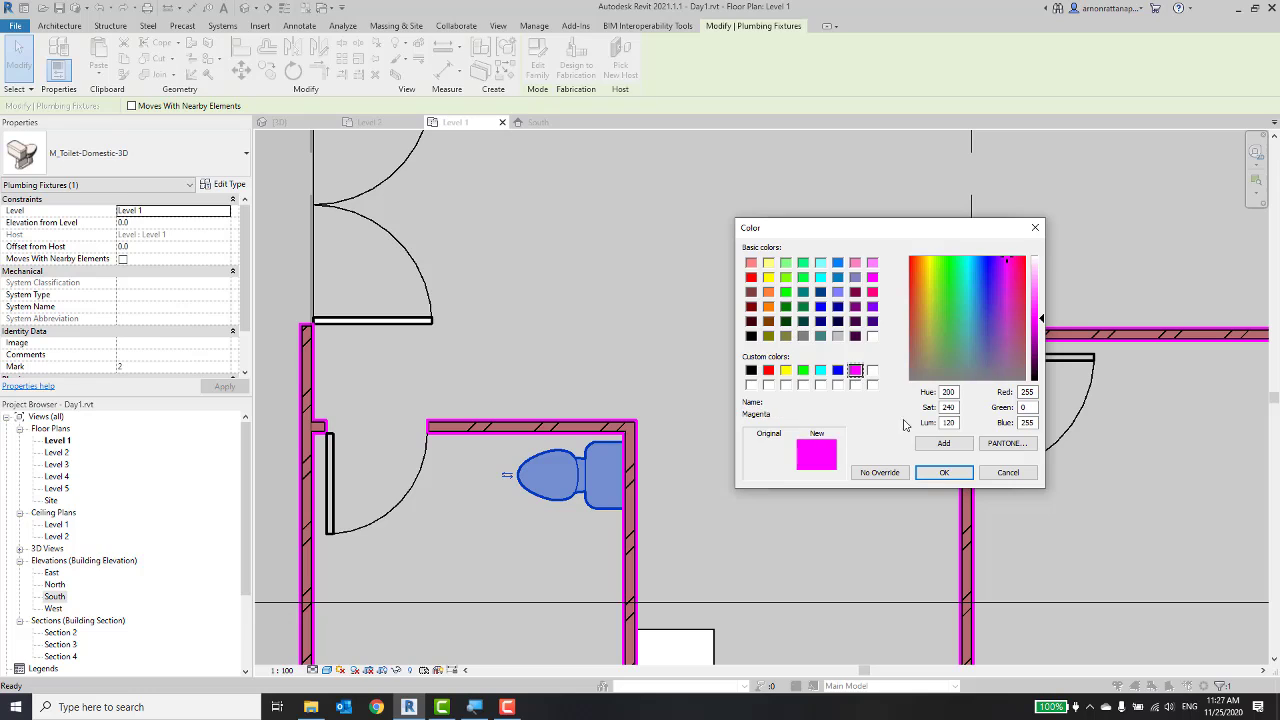
left_click(943, 472)
left_click(978, 469)
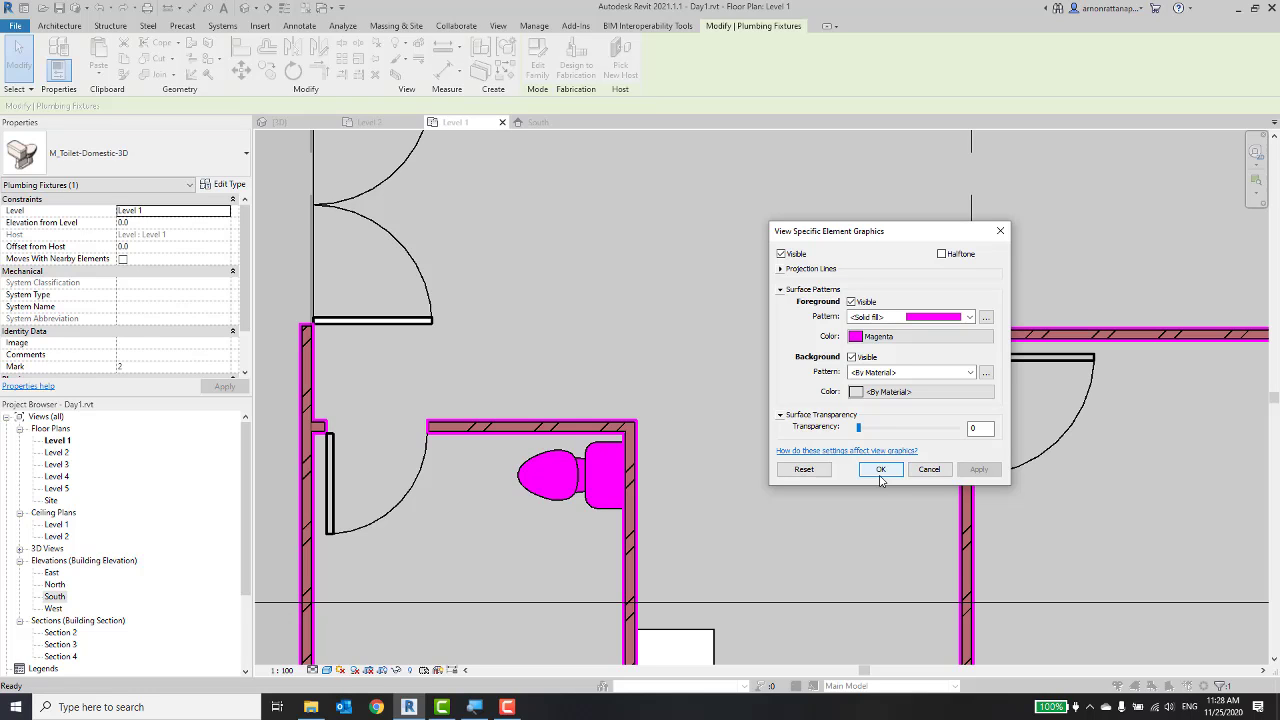
Give the base cabinet a Solid fill foreground override in RGB 255-000-128 pink.
left_click(881, 470)
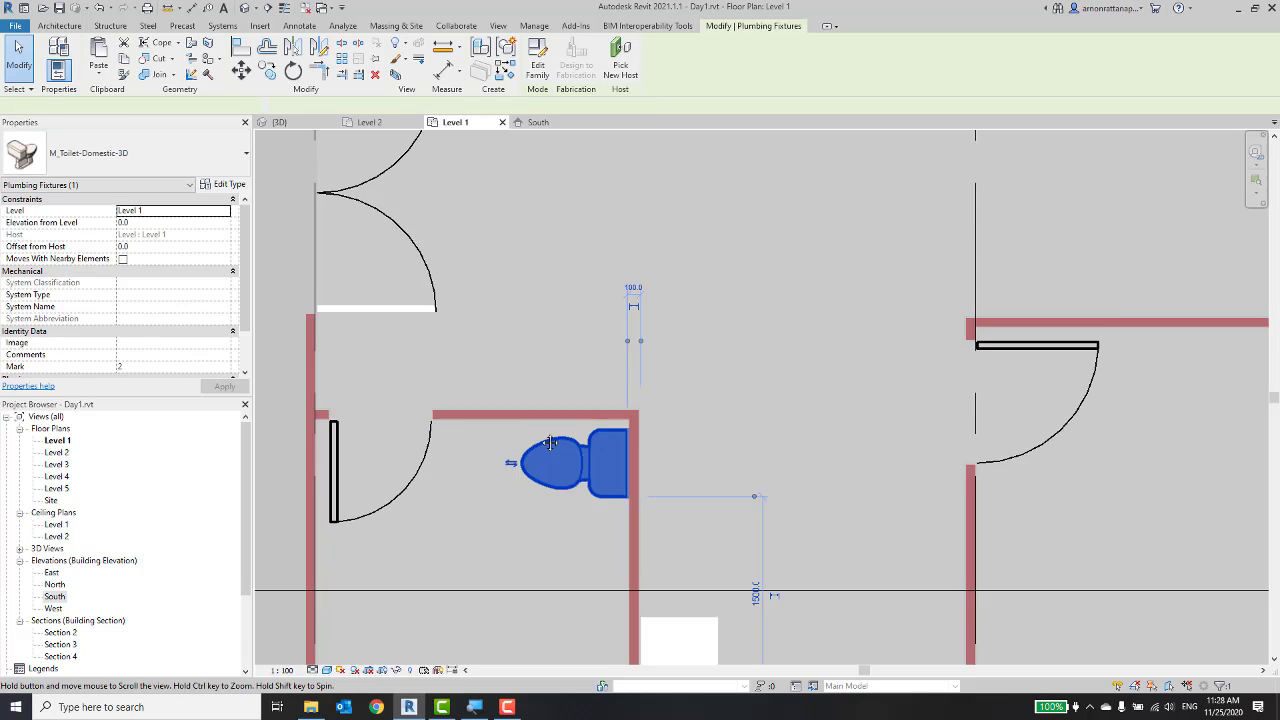
middle_click_drag(549, 443, 567, 364)
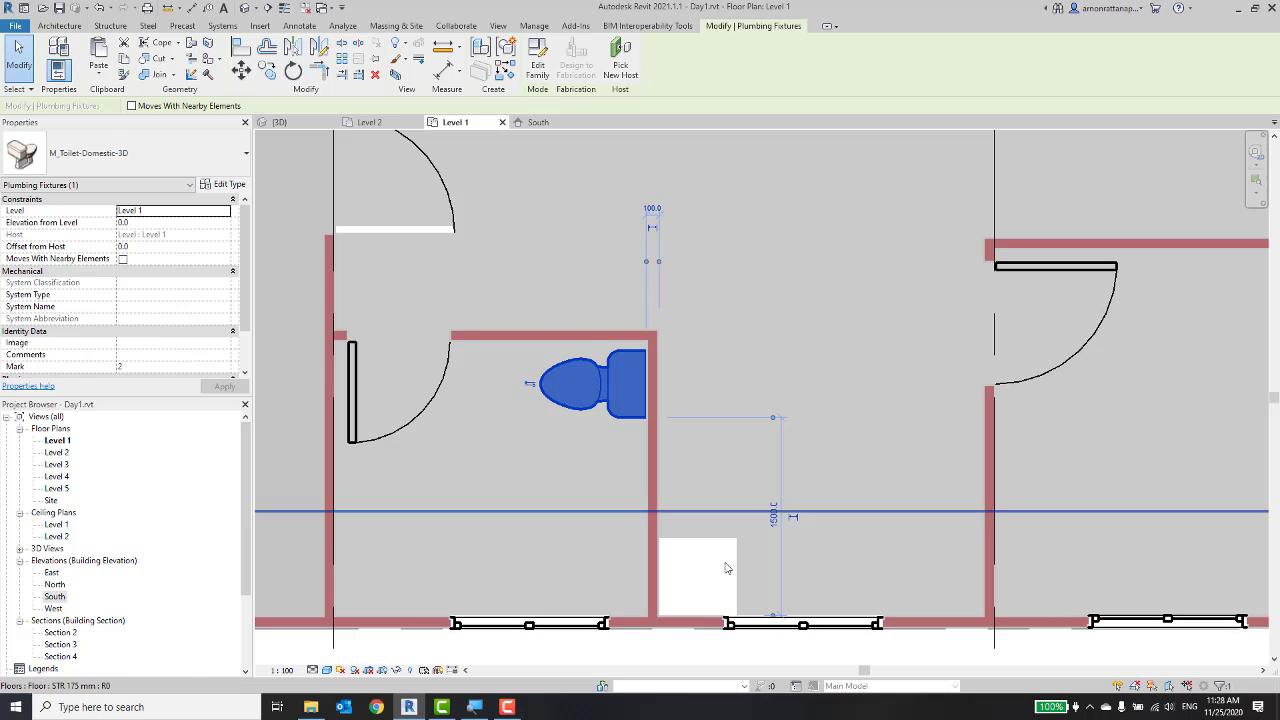
left_click(727, 568)
right_click(727, 565)
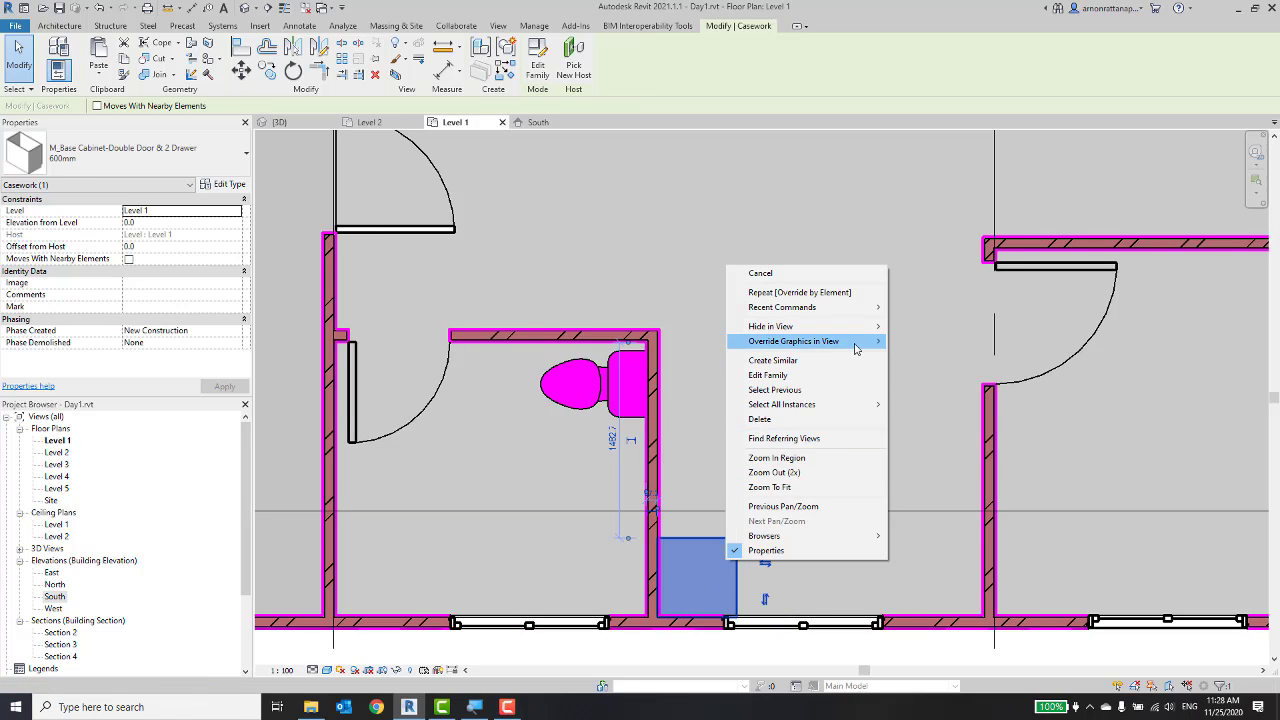
left_click(918, 342)
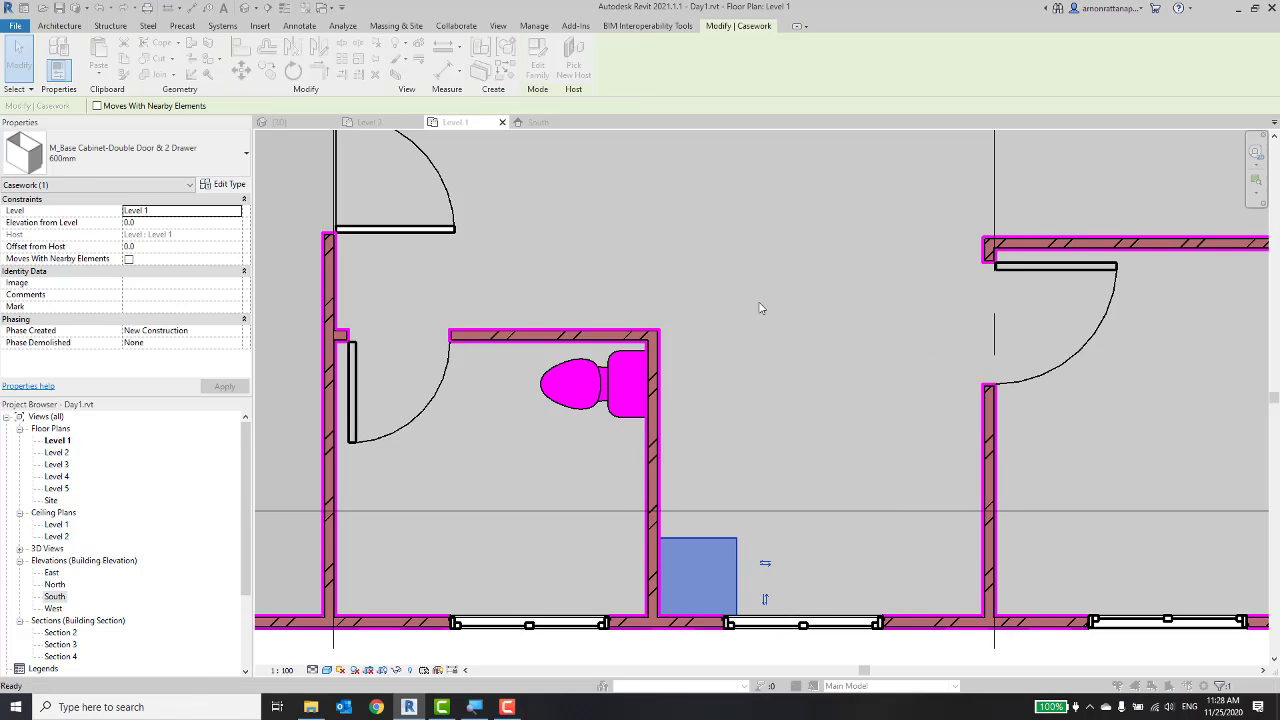
left_click(910, 318)
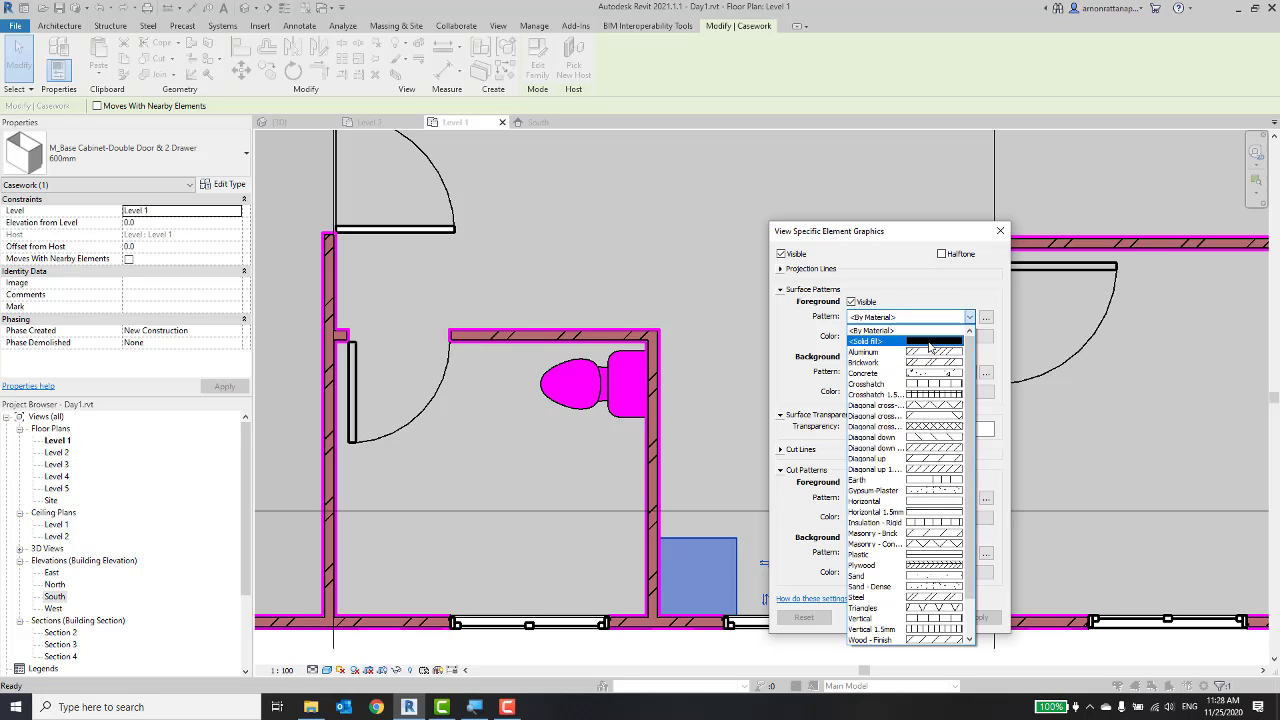
left_click(930, 342)
left_click(905, 336)
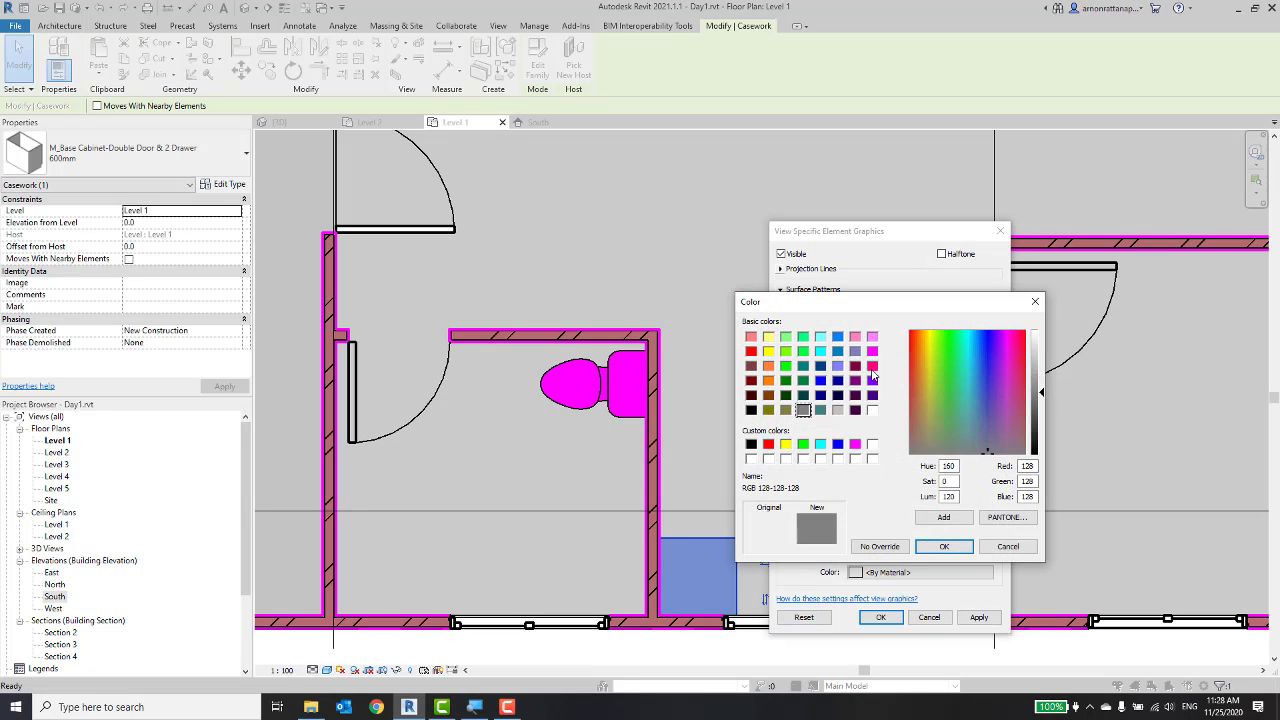
left_click(872, 372)
left_click(943, 546)
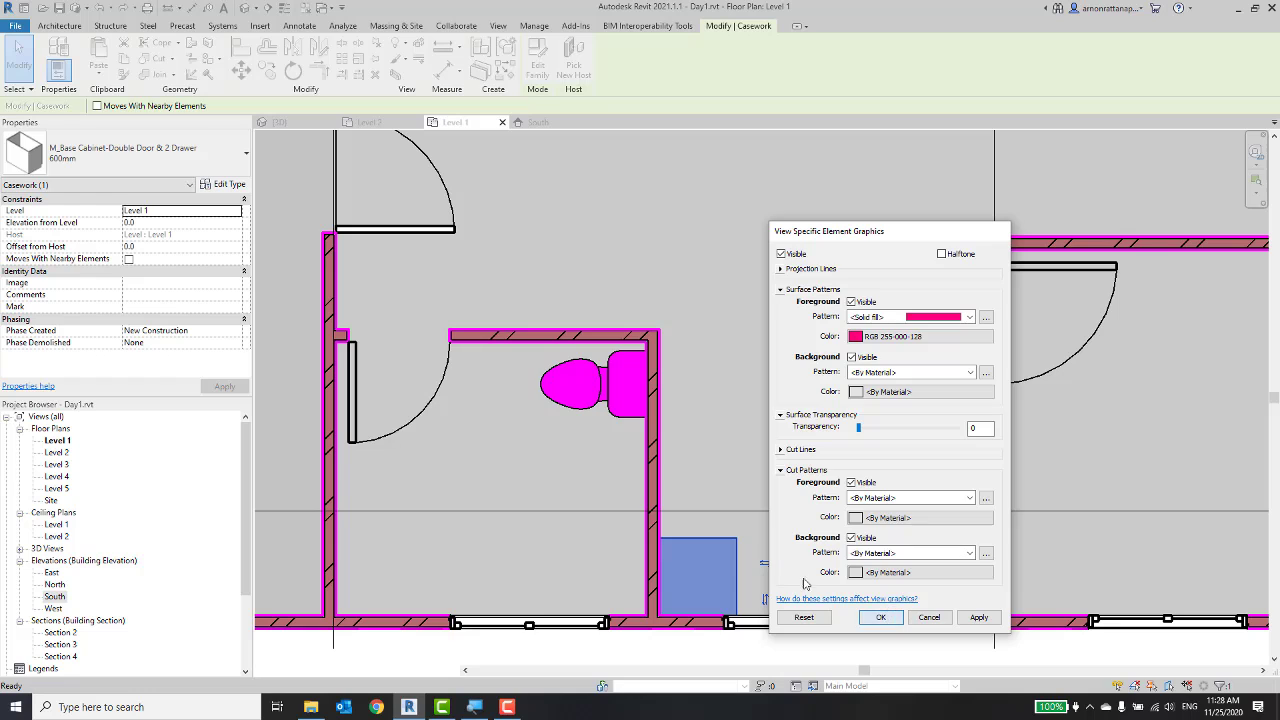
left_click(880, 617)
left_click(517, 434)
middle_click_drag(517, 434, 475, 266)
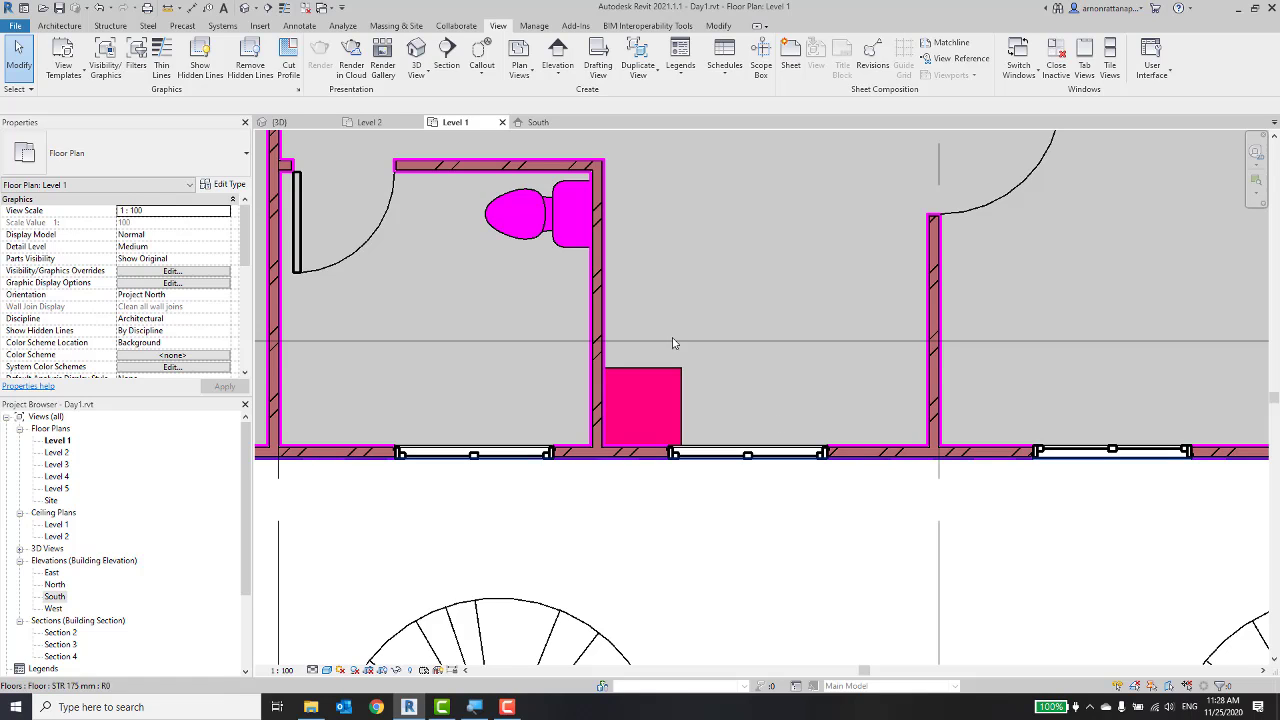
Hide the magenta toilet beside the pink cabinet with Hide in View > Elements.
scroll(700, 420, "down", 2)
scroll(700, 420, "down", 2)
left_click(671, 395)
left_click(740, 458)
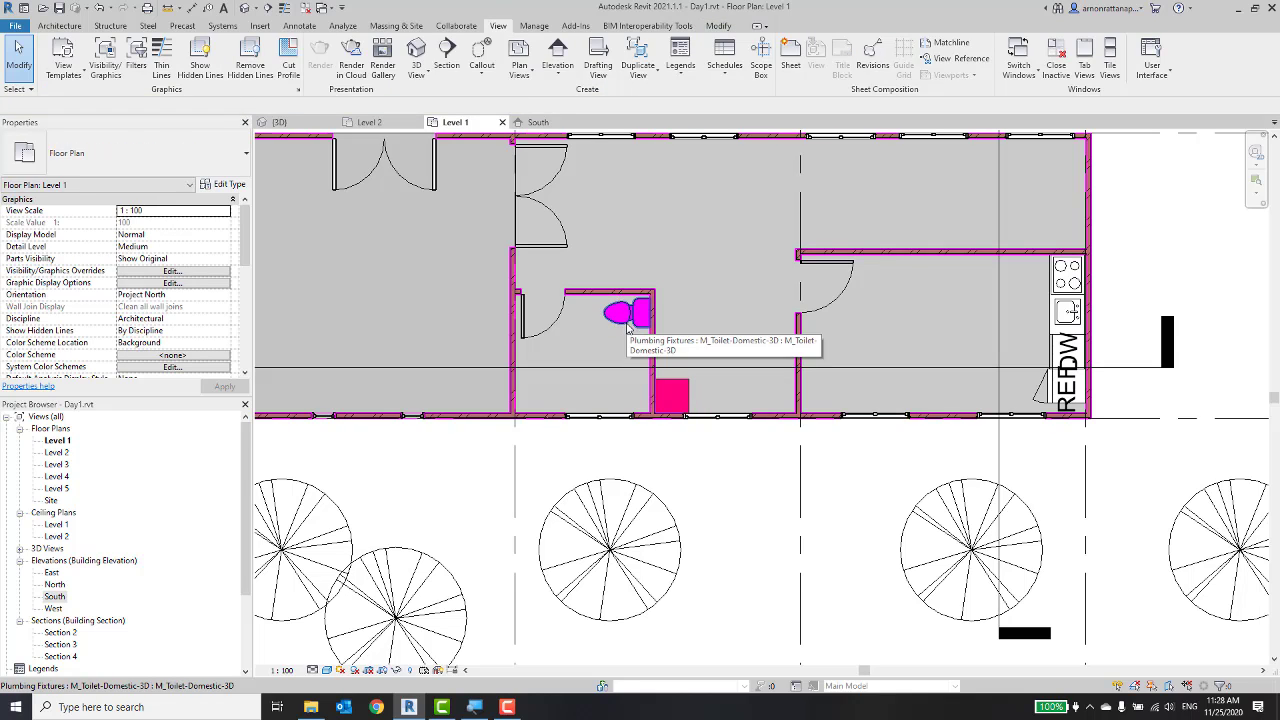
middle_click_drag(628, 327, 601, 402)
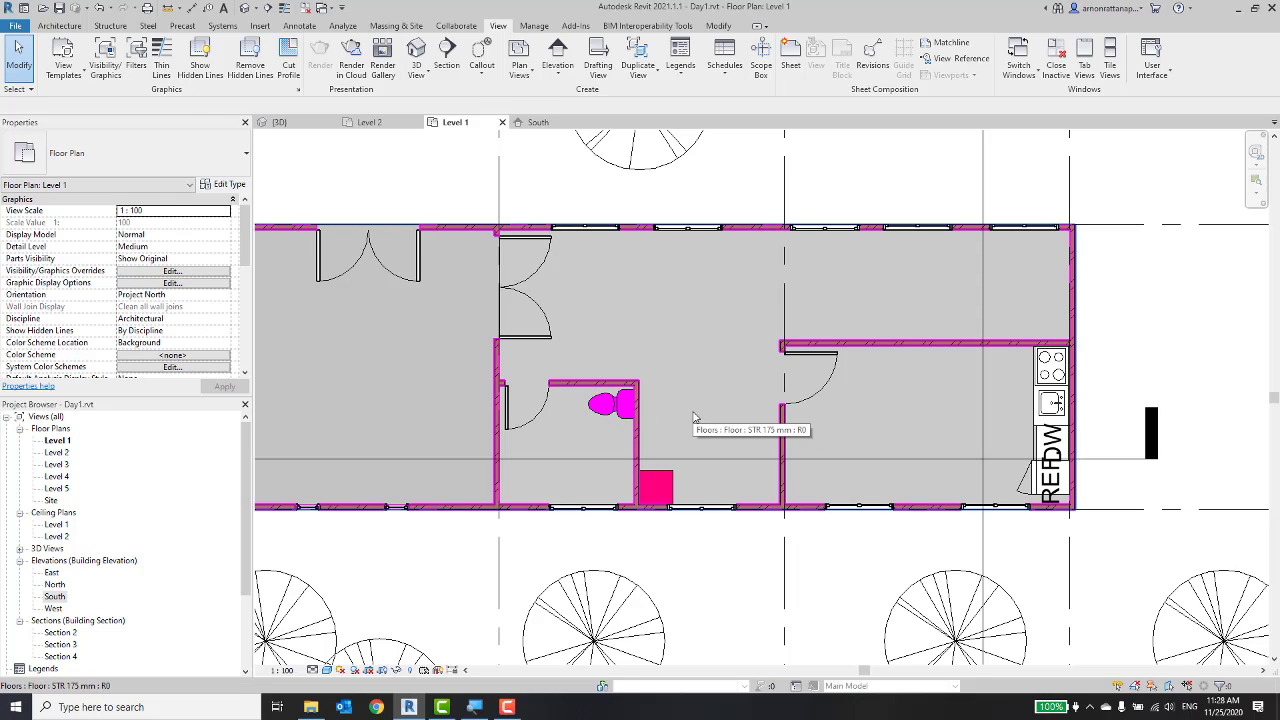
left_click(622, 410)
key("Escape")
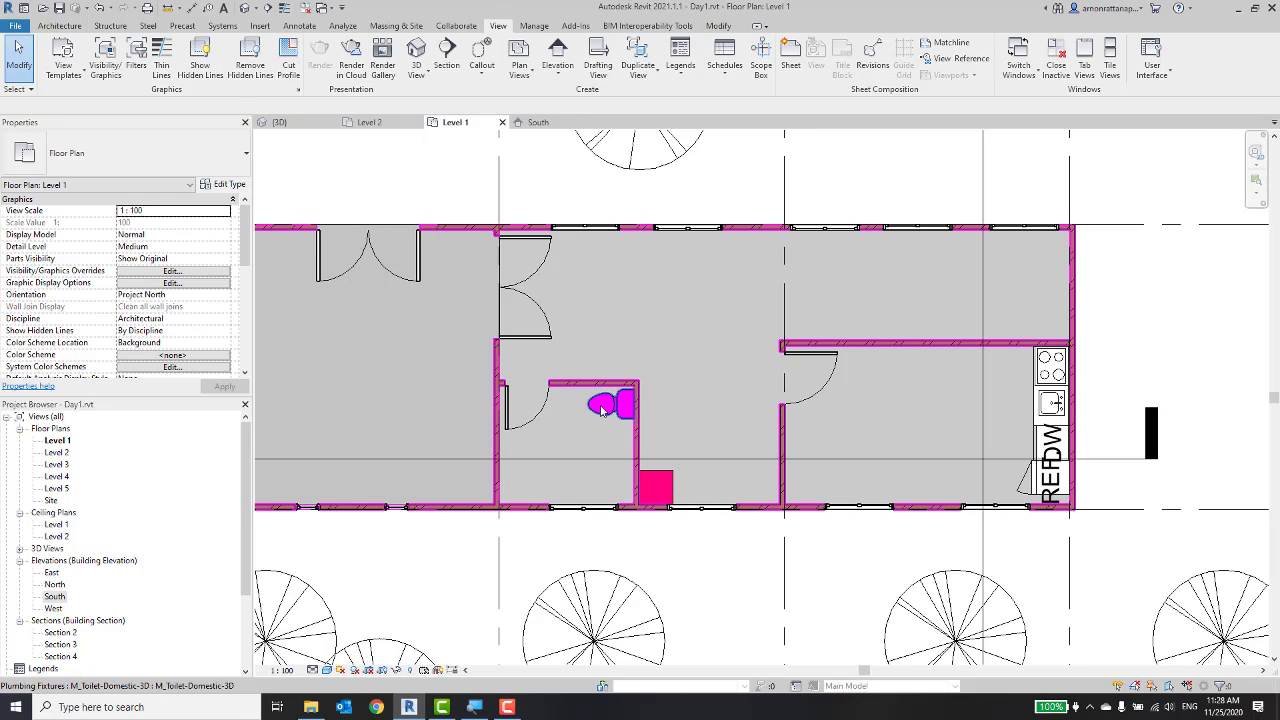
left_click(601, 410)
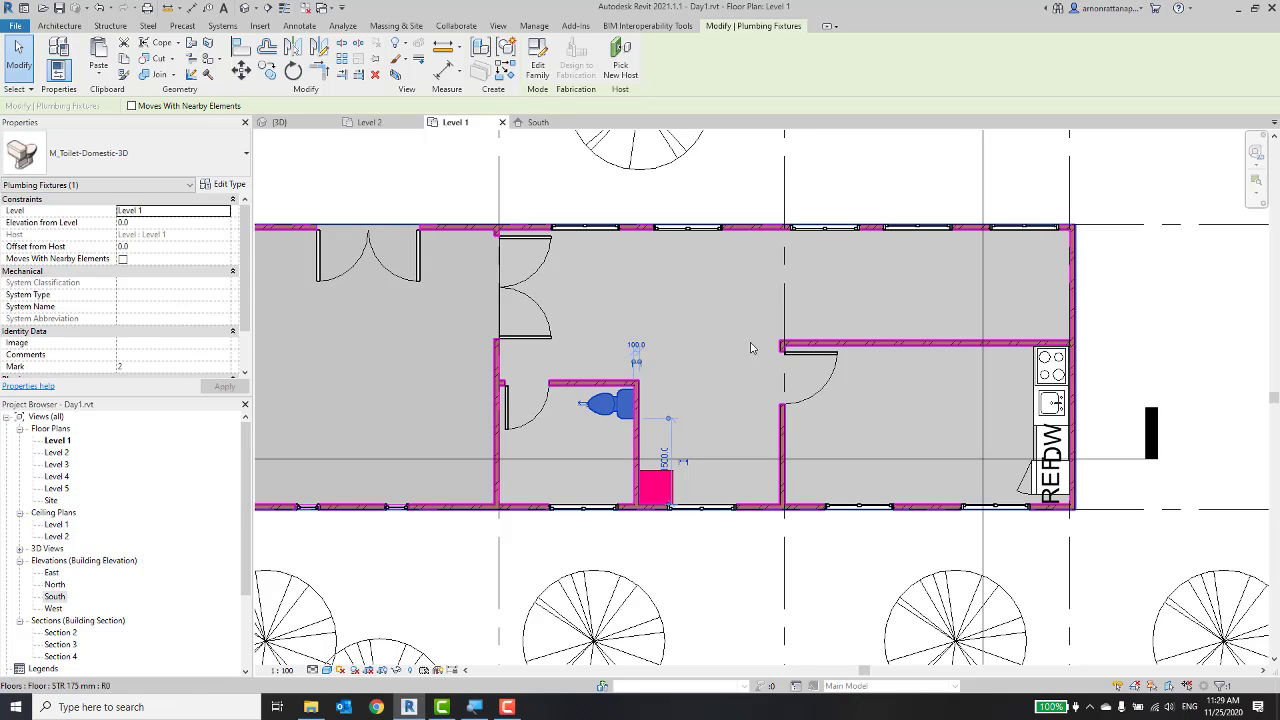
right_click(629, 404)
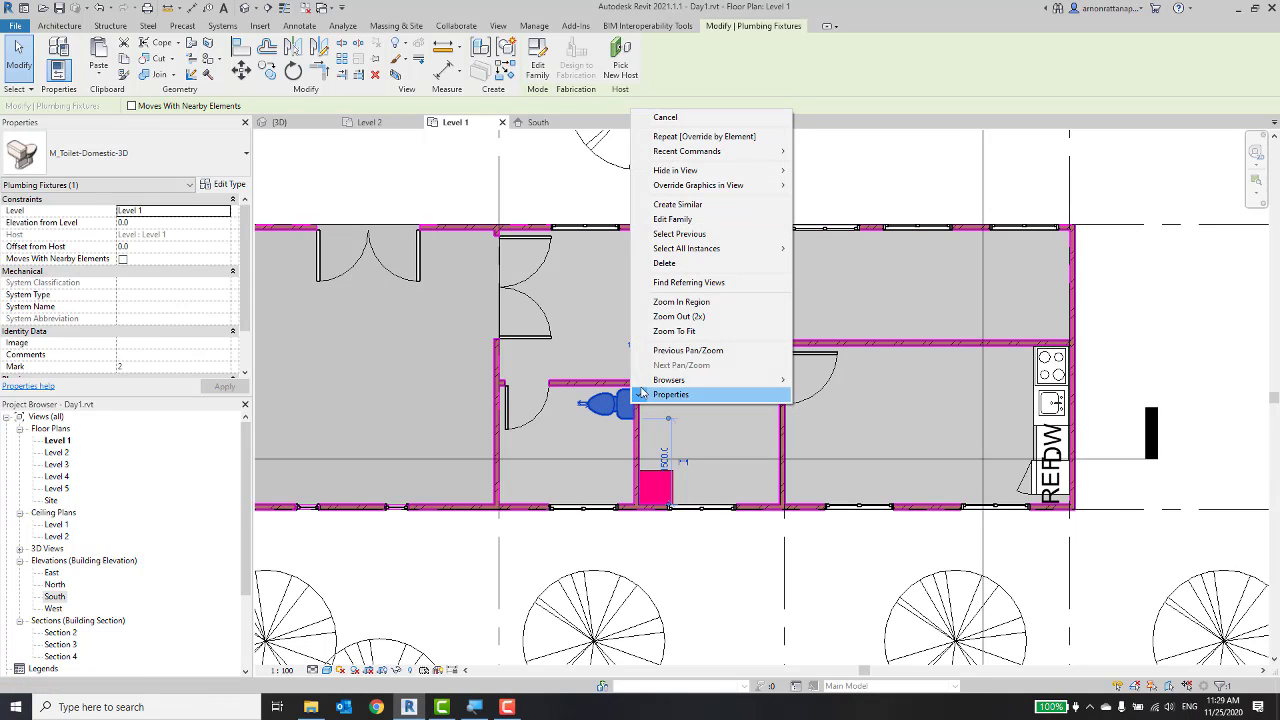
mouse_move(676, 170)
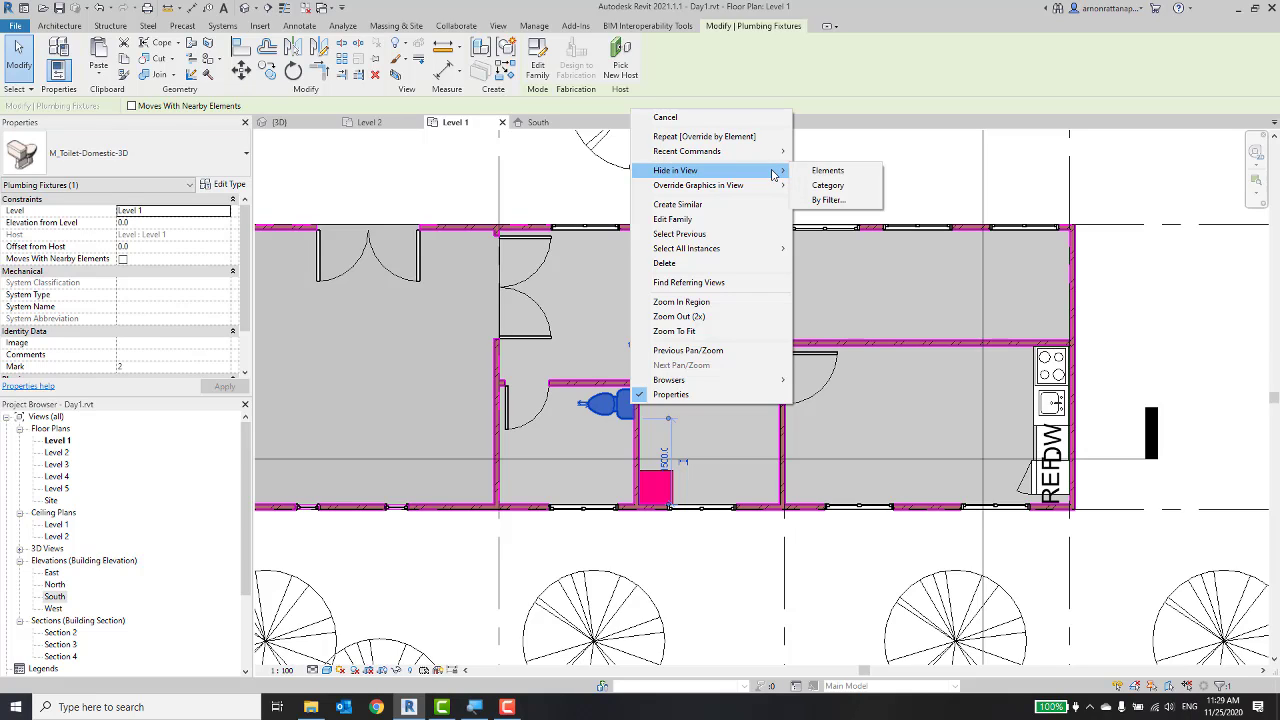
left_click(826, 171)
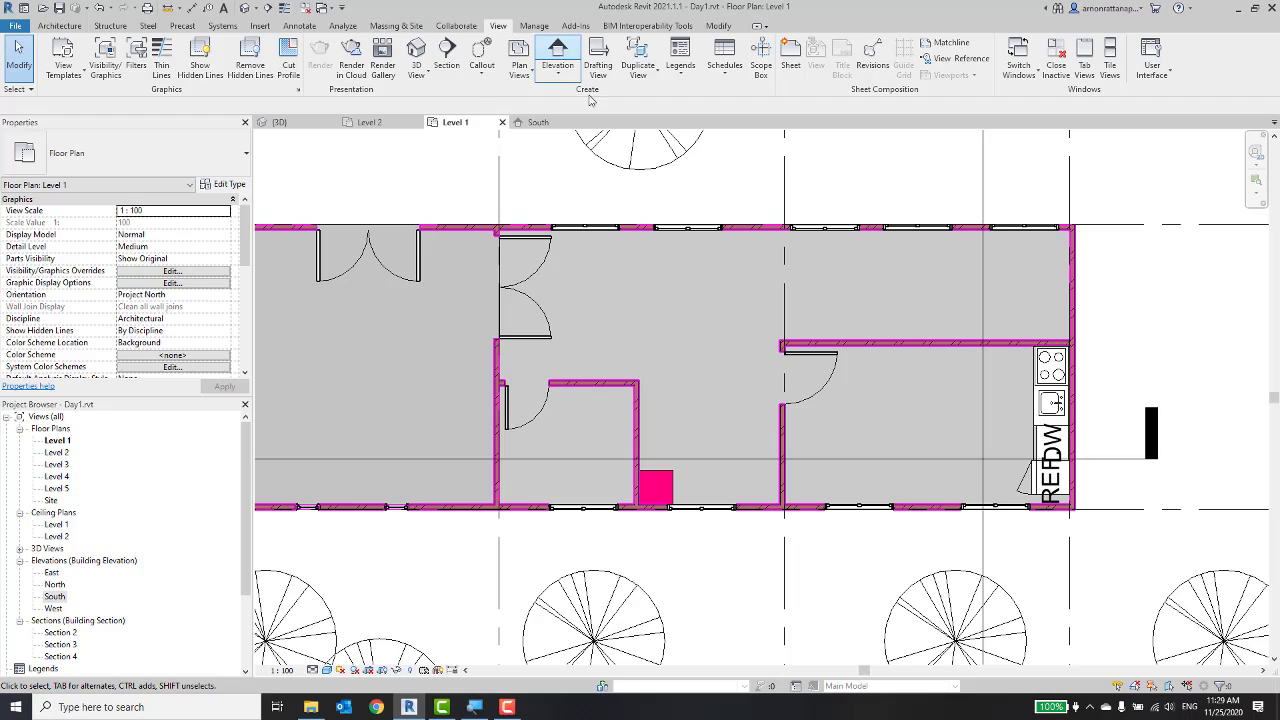
Browse the View, Manage and Add-Ins ribbon tabs, ending on Manage.
left_click(534, 26)
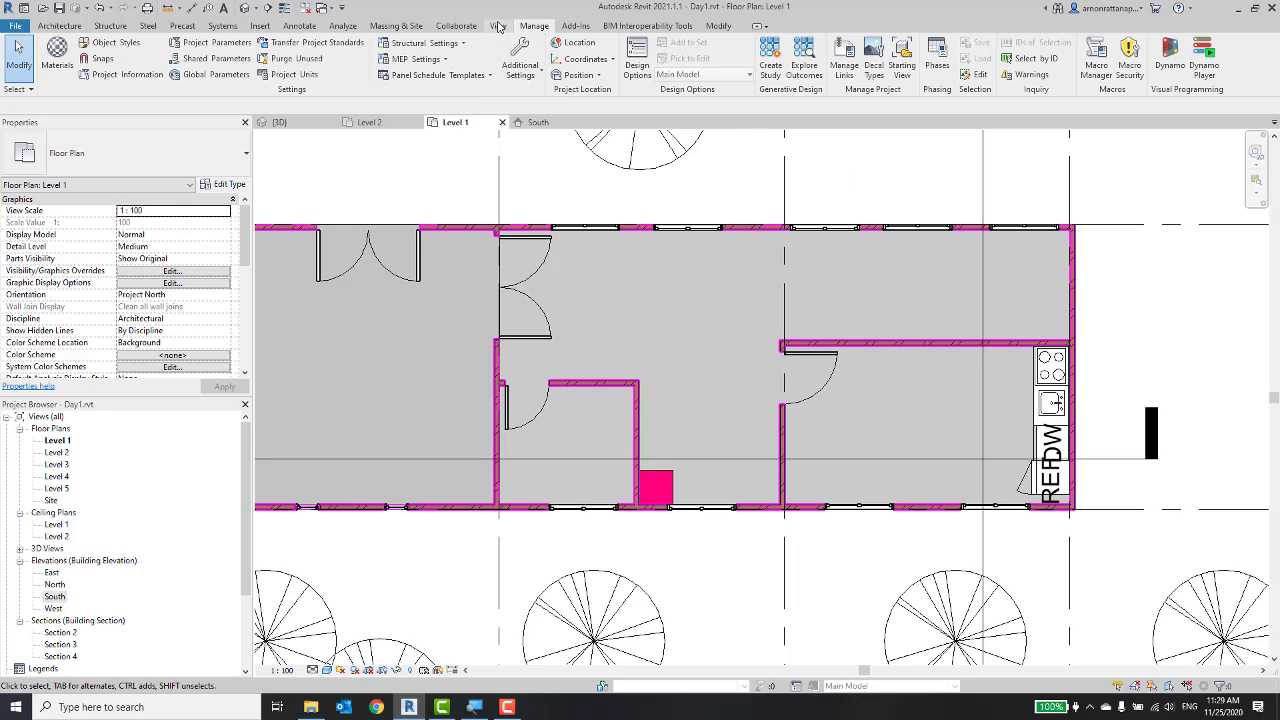
left_click(498, 26)
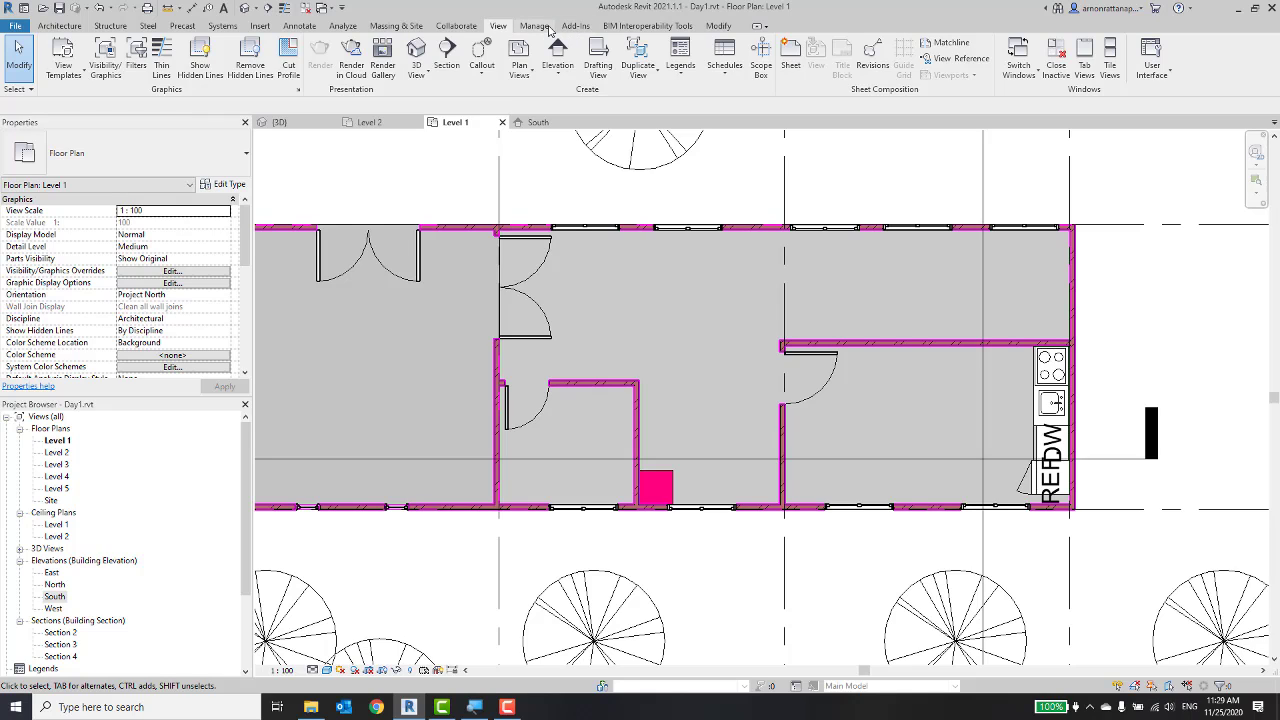
left_click(534, 26)
left_click(575, 26)
left_click(498, 26)
left_click(534, 26)
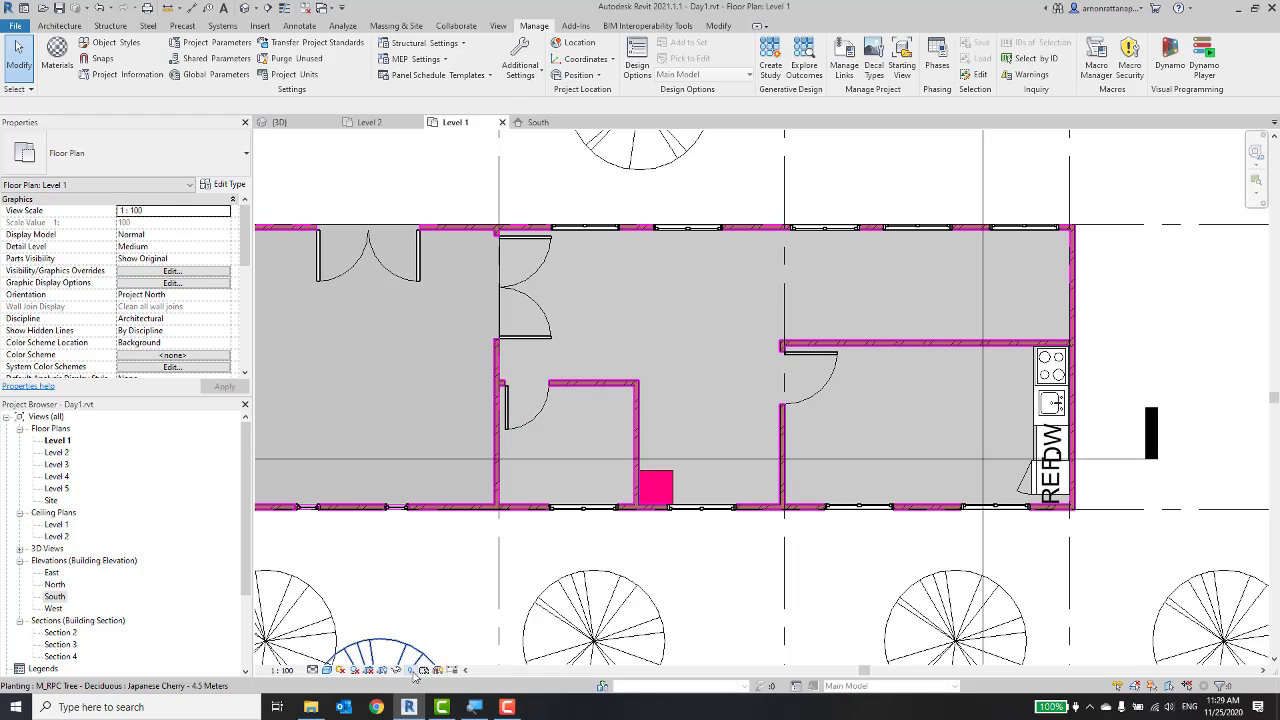
Reveal hidden elements, unhide the toilet, and switch reveal-hidden mode off.
left_click(411, 670)
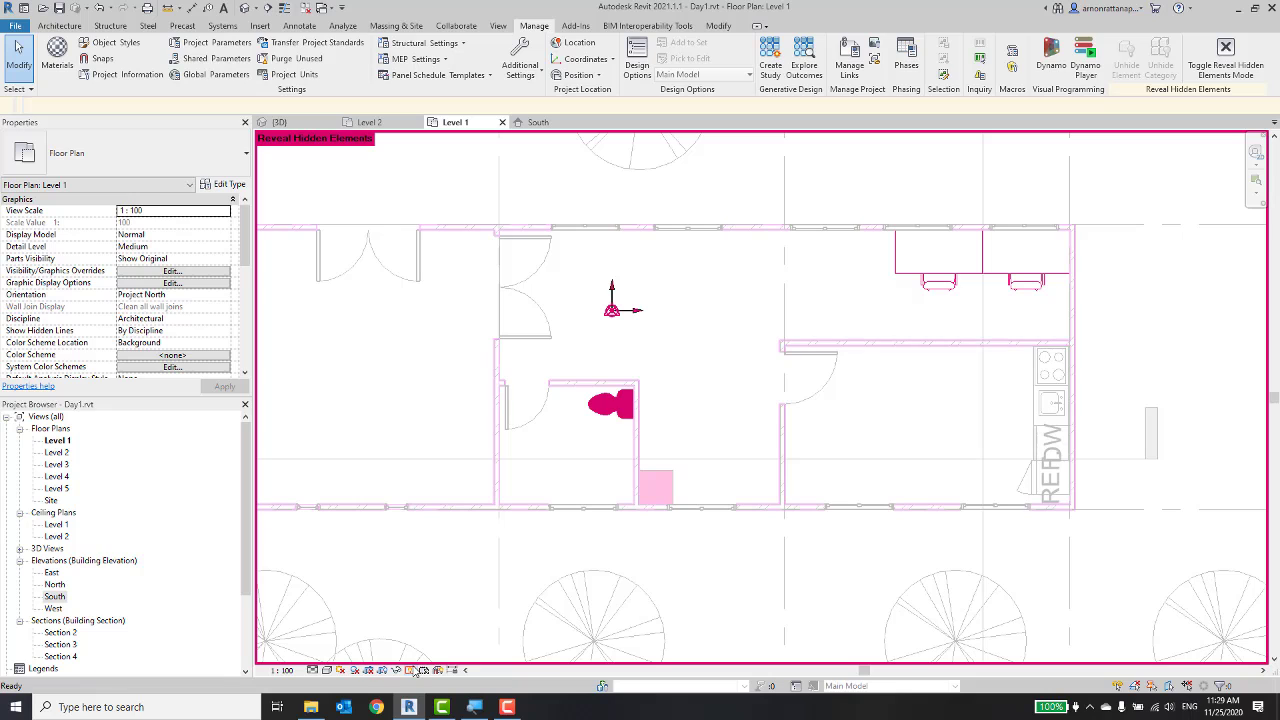
left_click(612, 415)
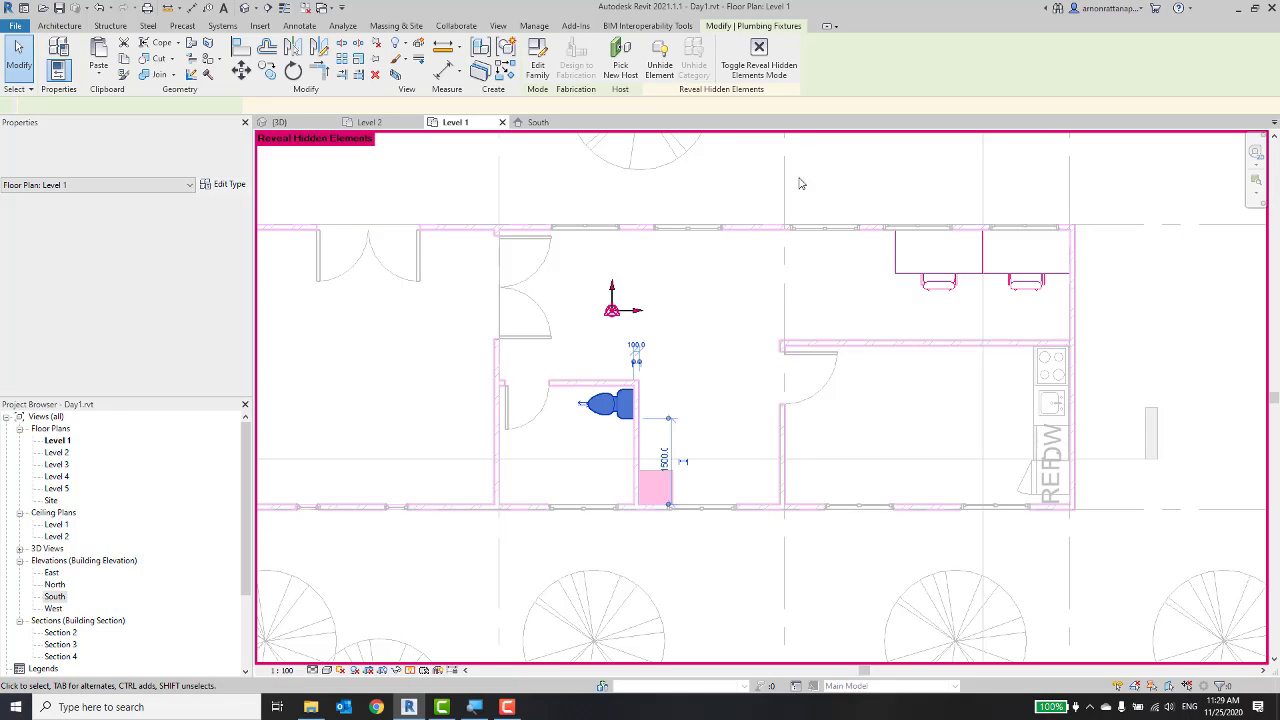
left_click(660, 58)
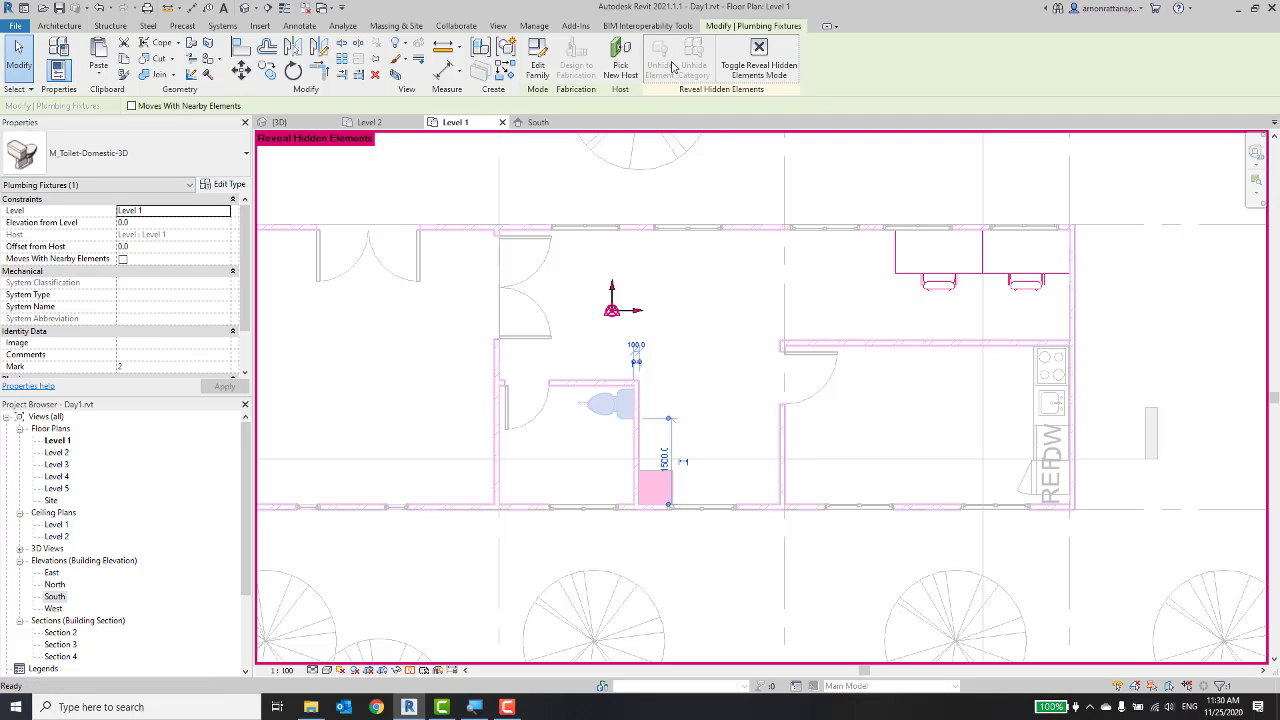
left_click(764, 62)
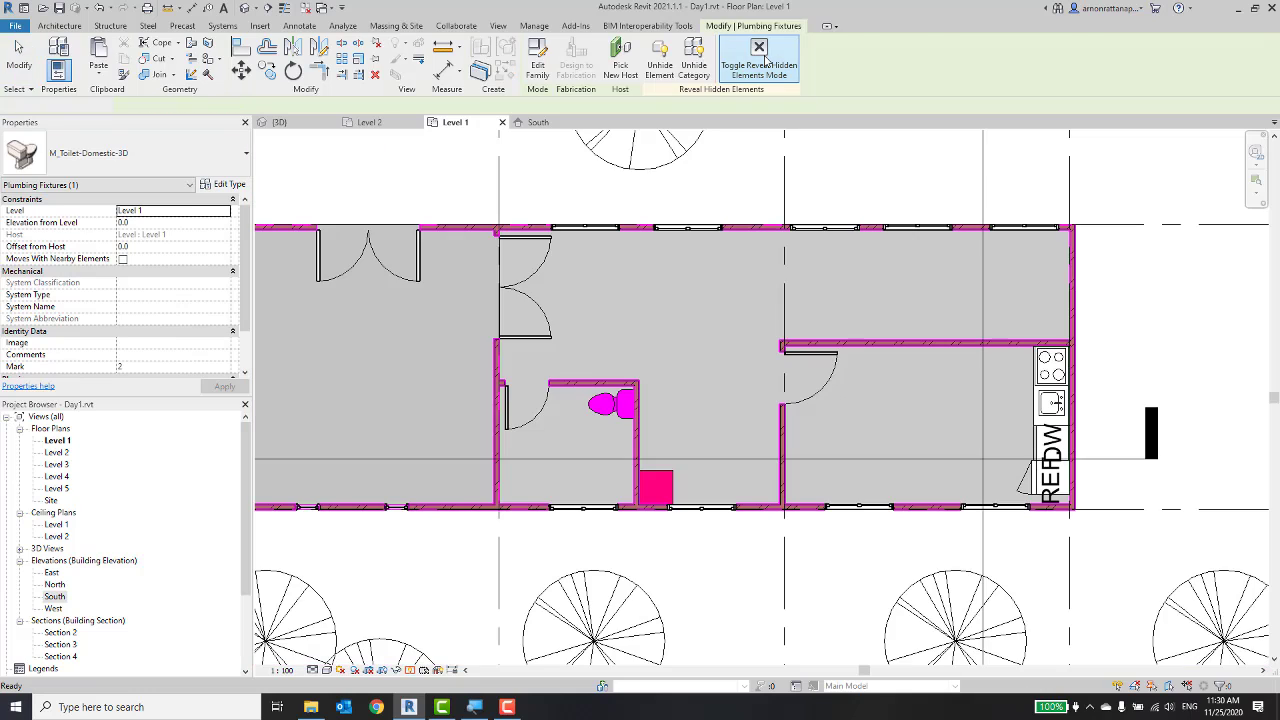
key("Escape")
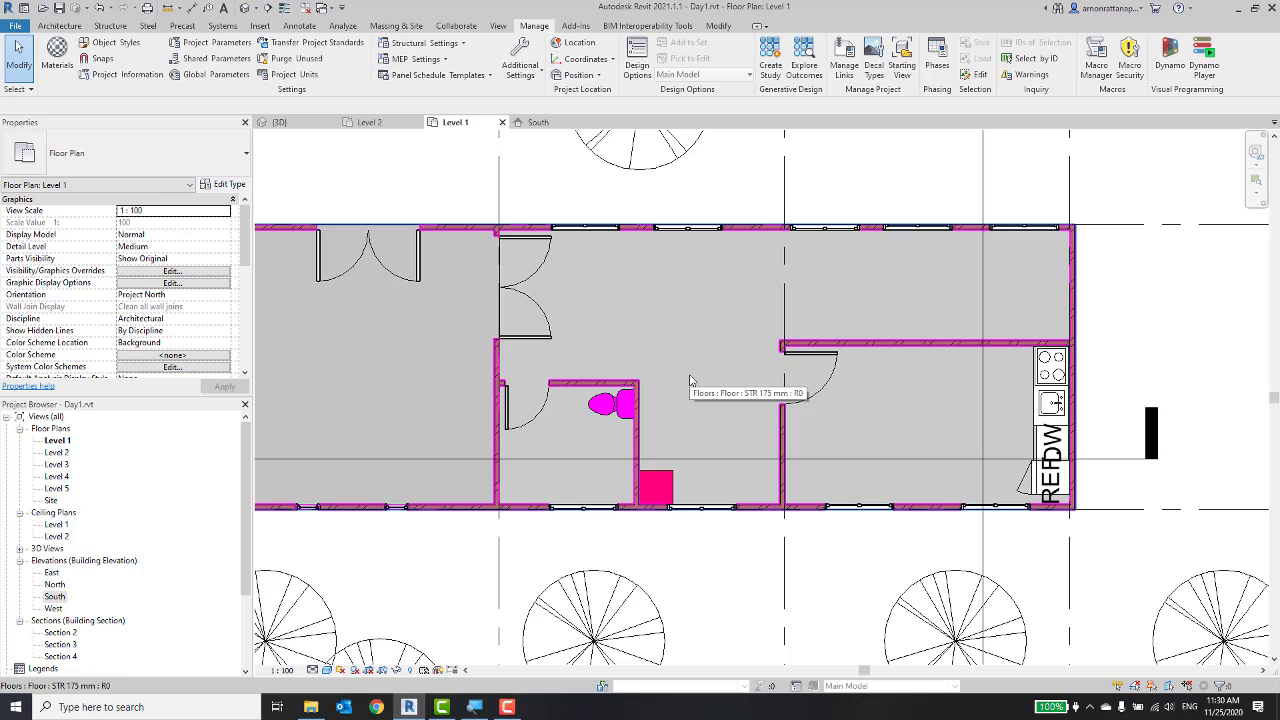
key("v")
key("g")
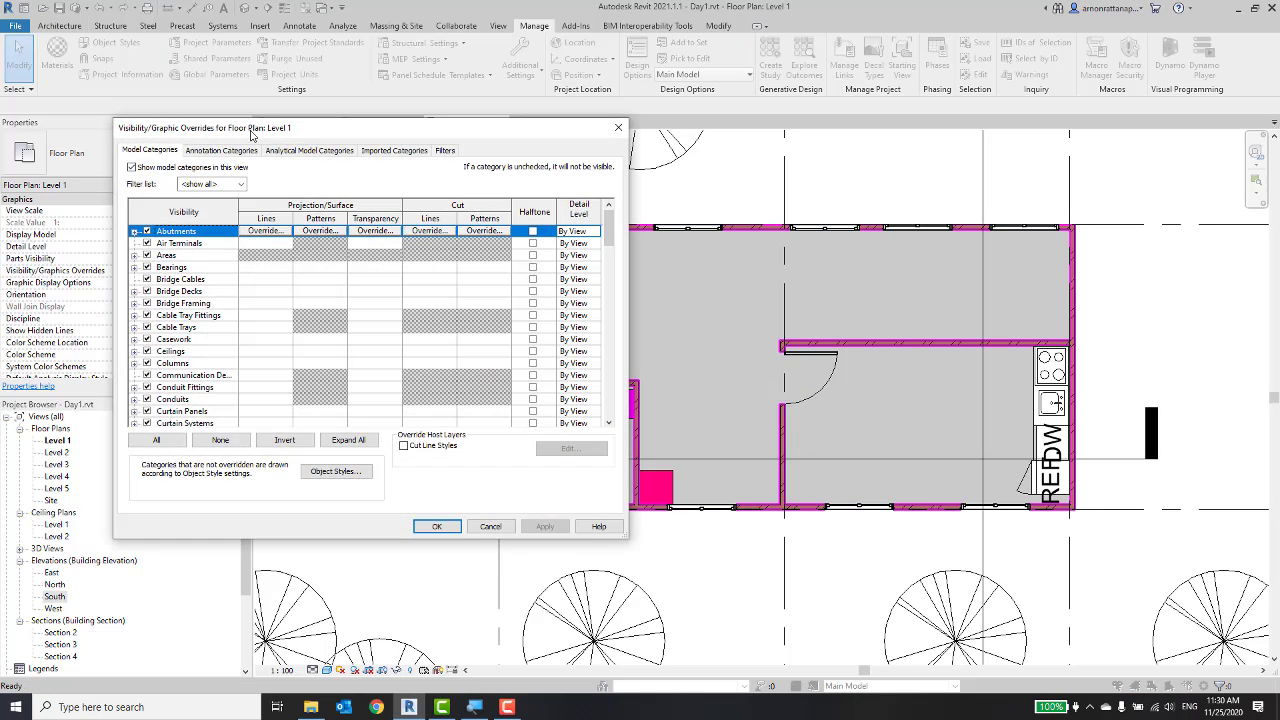
left_click_drag(333, 128, 751, 167)
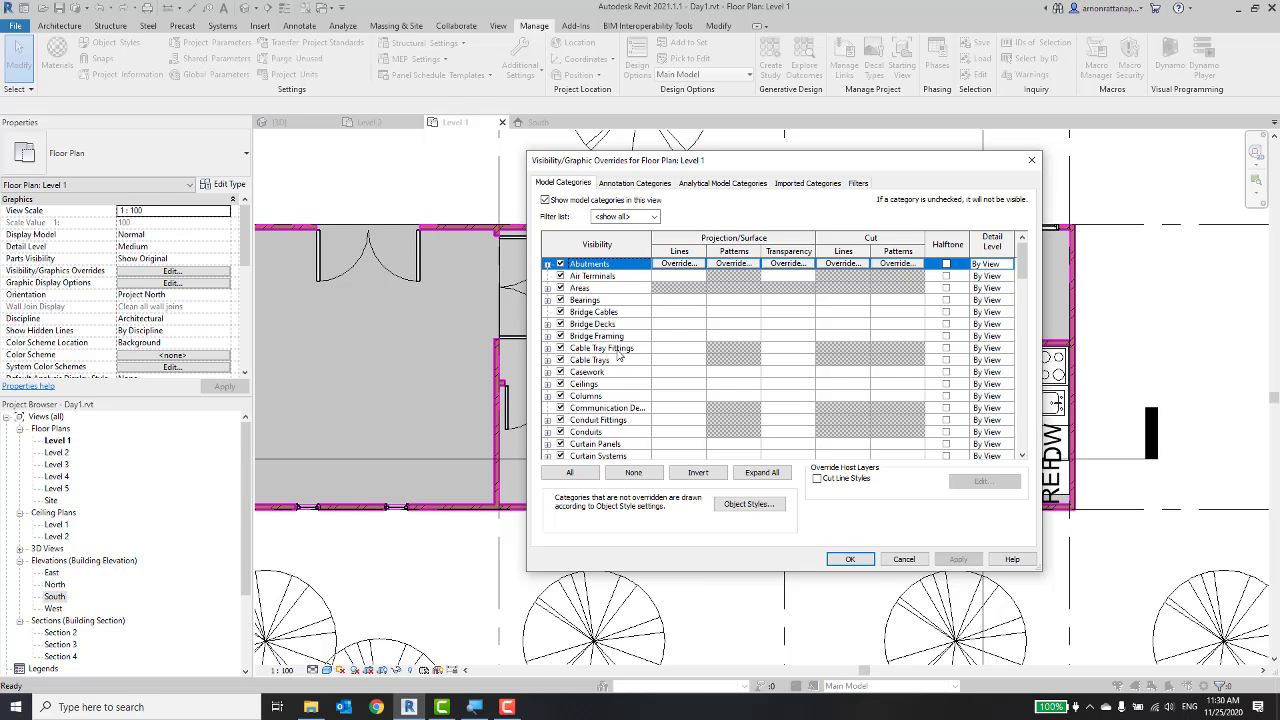
left_click(1031, 160)
left_click(727, 405)
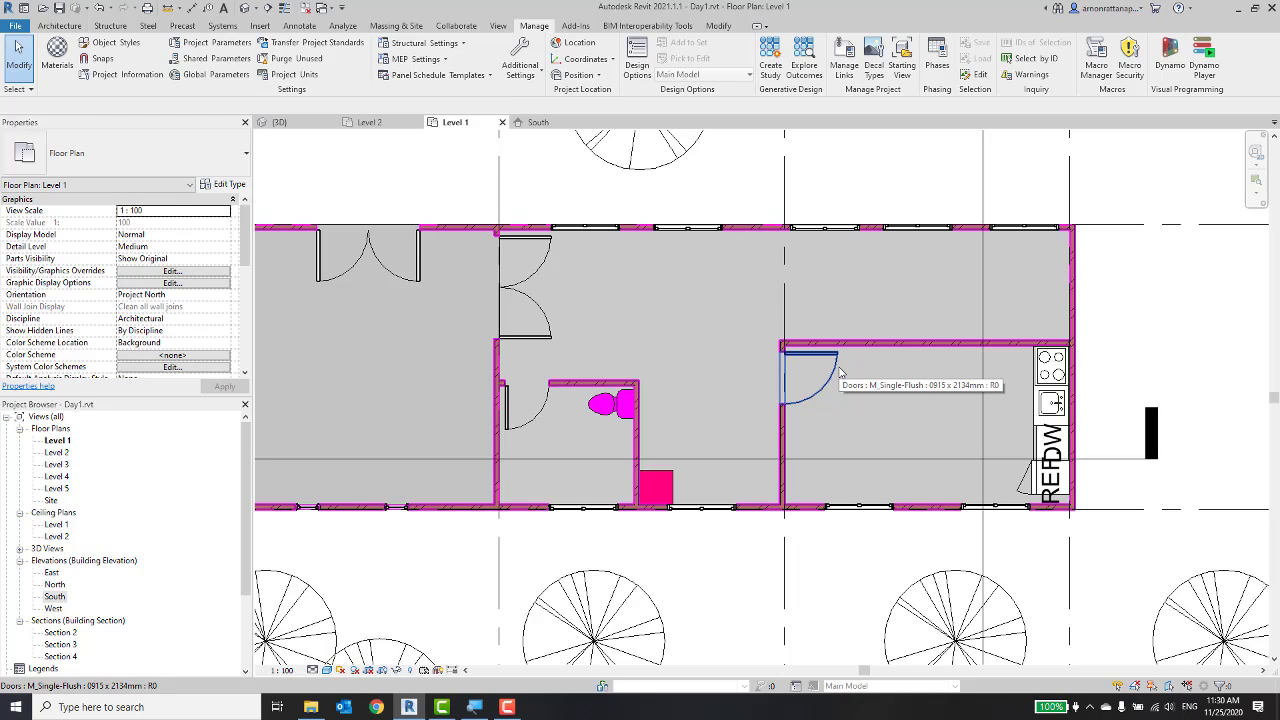
middle_click_drag(512, 408, 766, 426)
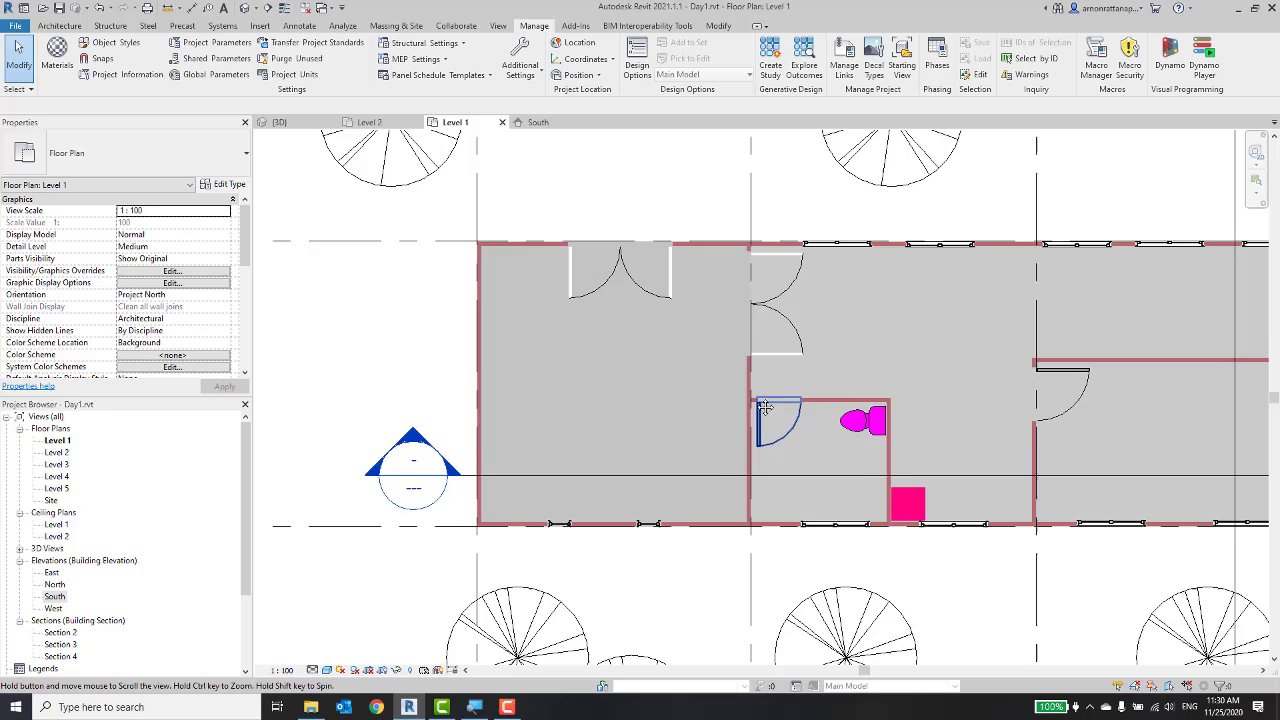
left_click(674, 287)
middle_click_drag(806, 300, 658, 344)
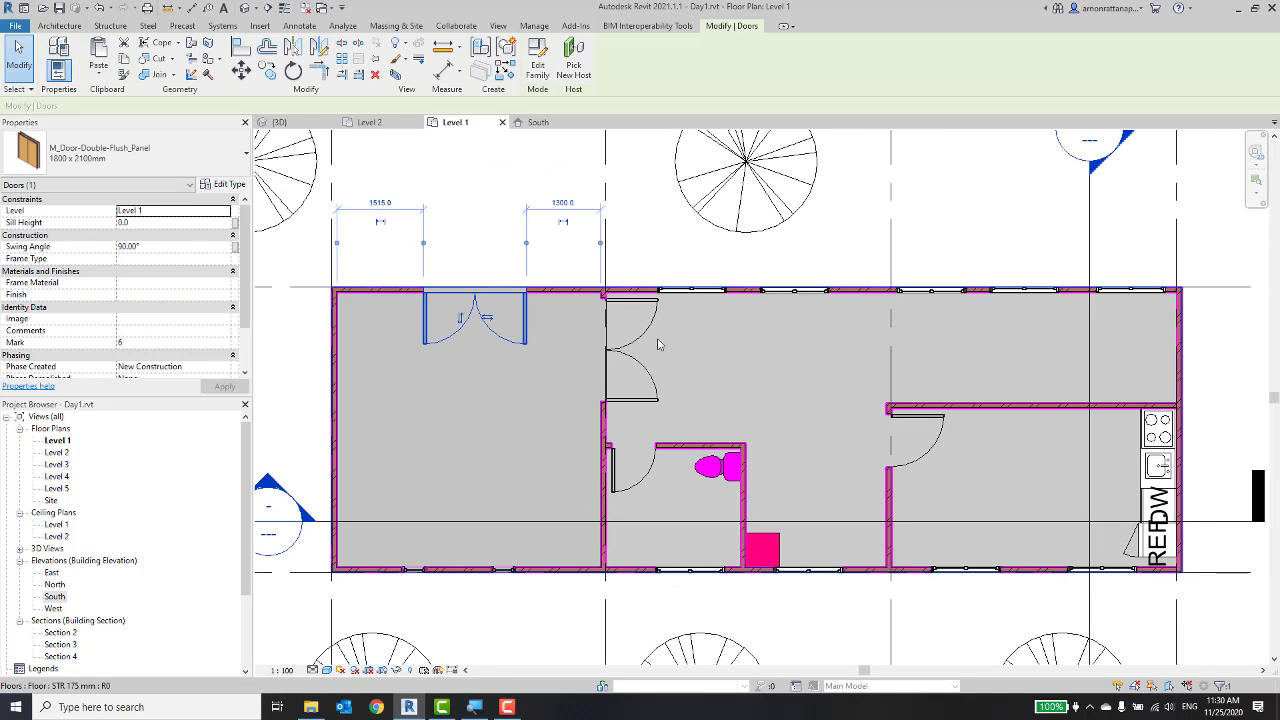
left_click(701, 292)
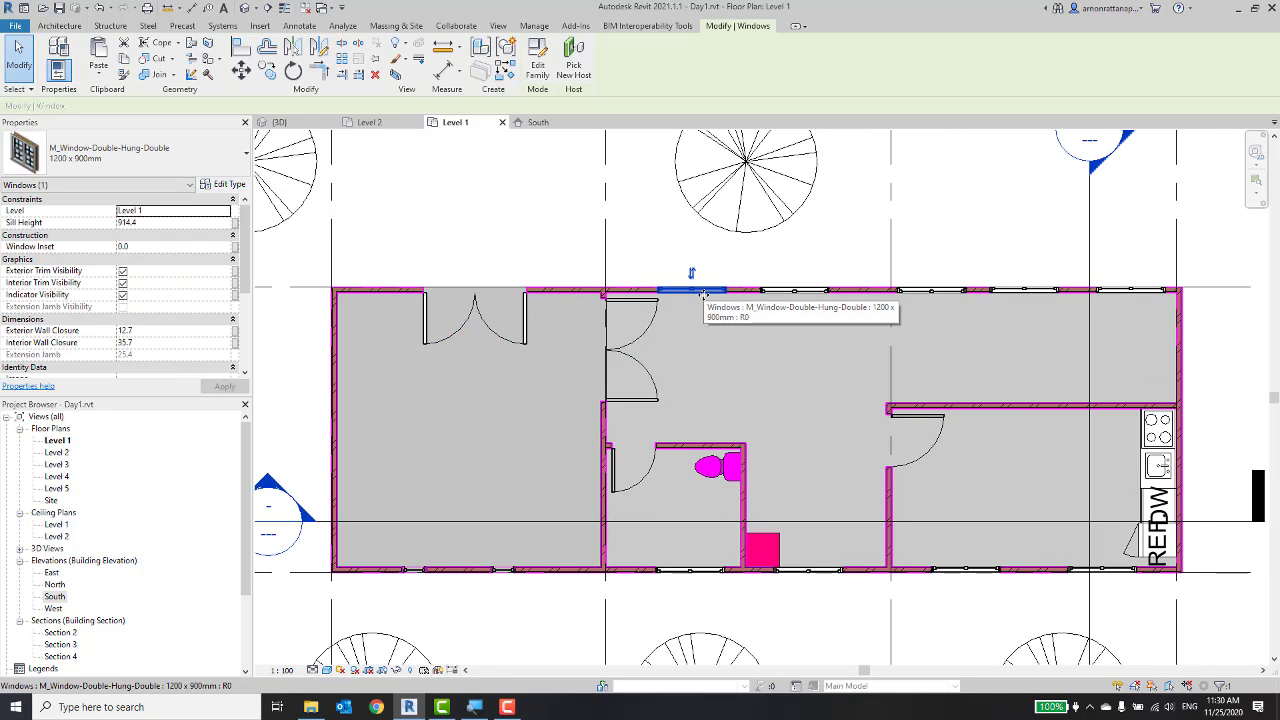
right_click(703, 293)
left_click(671, 241)
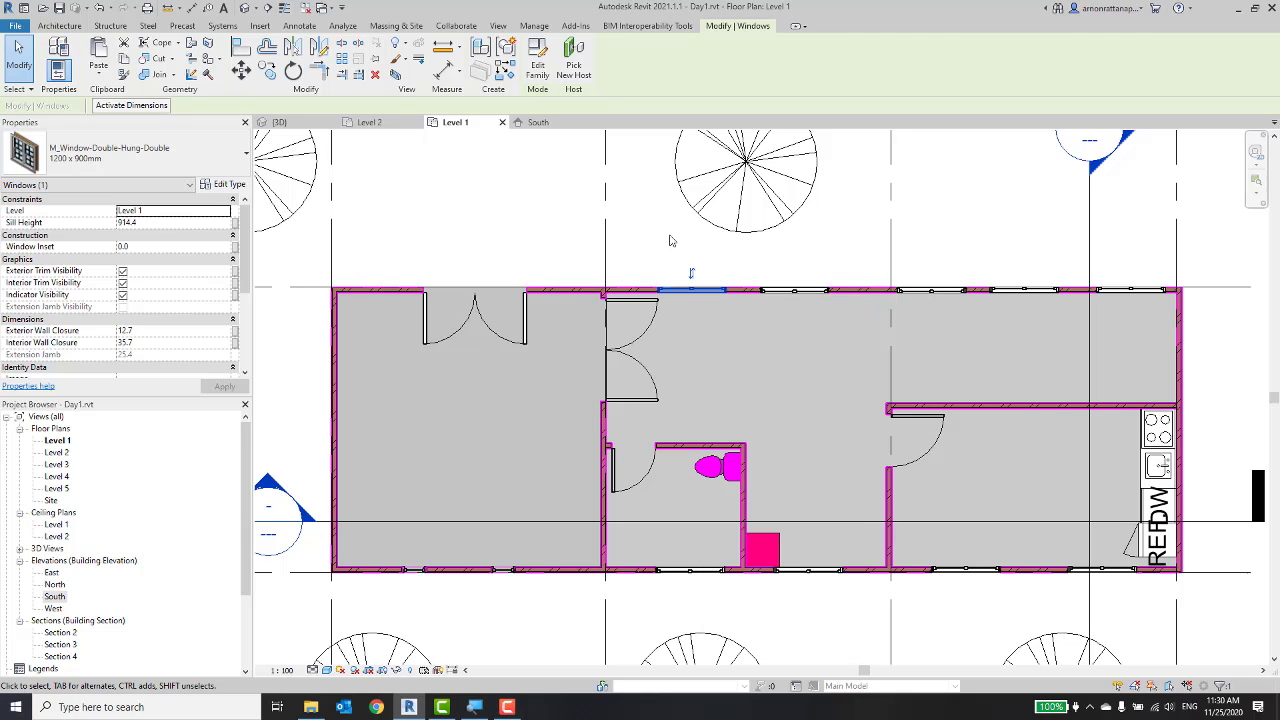
left_click(660, 241)
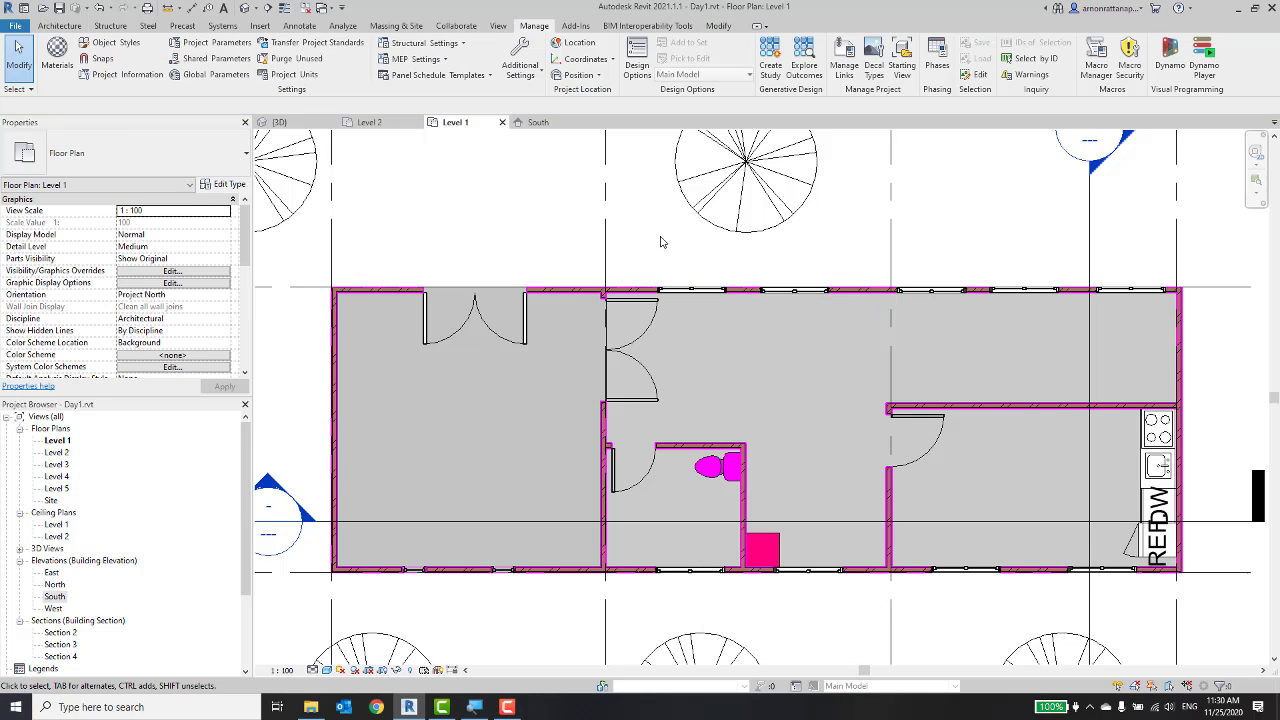
scroll(660, 241, "down", 1)
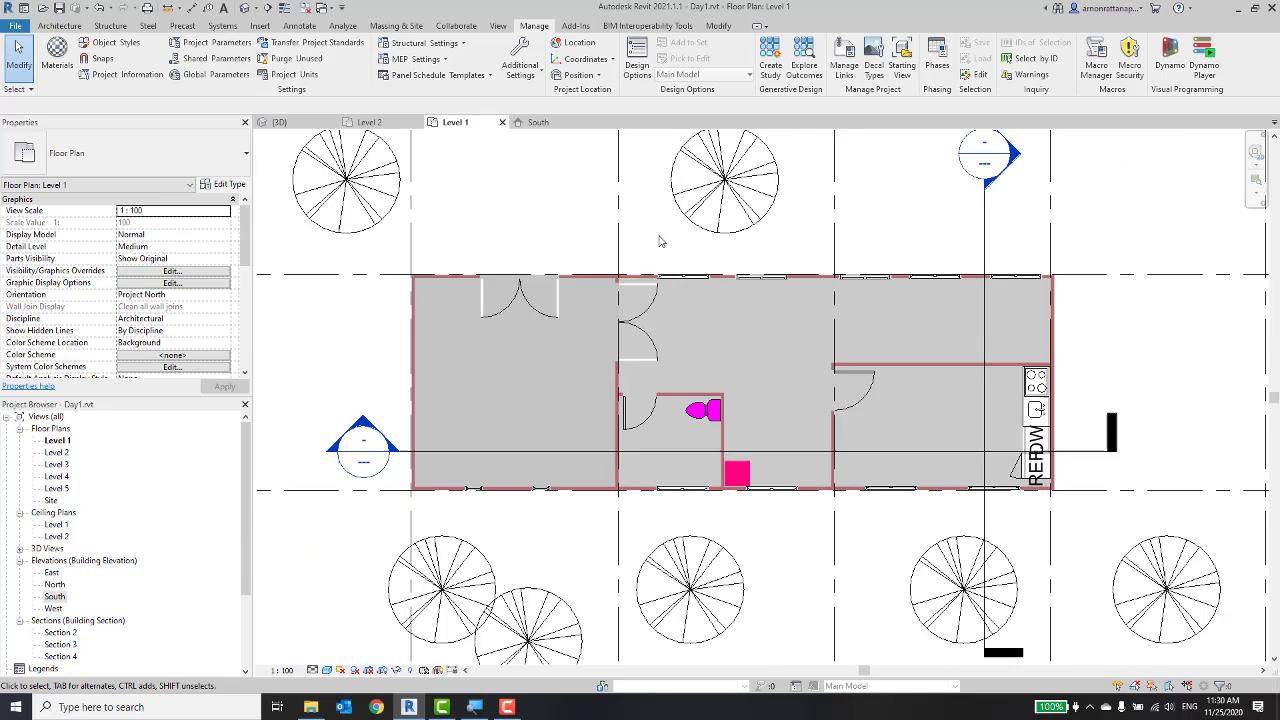
scroll(656, 270, "down", 1)
scroll(654, 290, "down", 1)
scroll(654, 290, "down", 1)
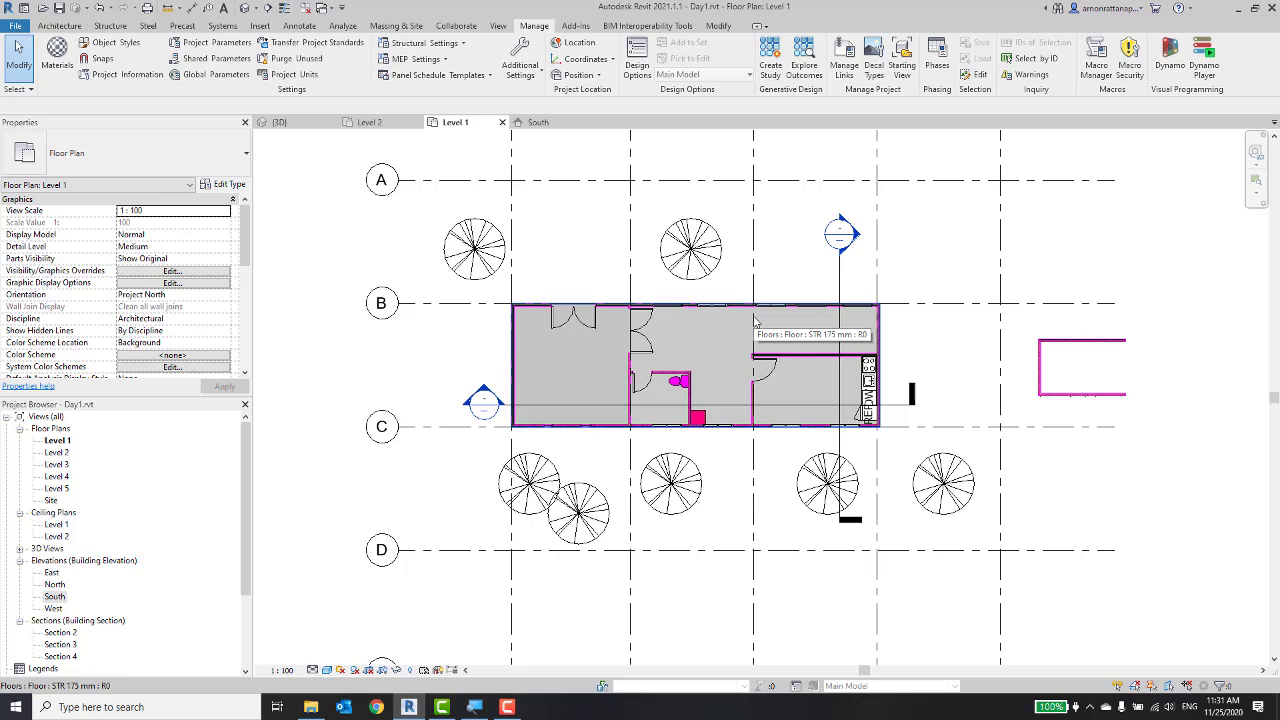
Switch to the {3D} view and pick out the brick wall at the tower base.
left_click(244, 8)
middle_click_drag(789, 544, 690, 415)
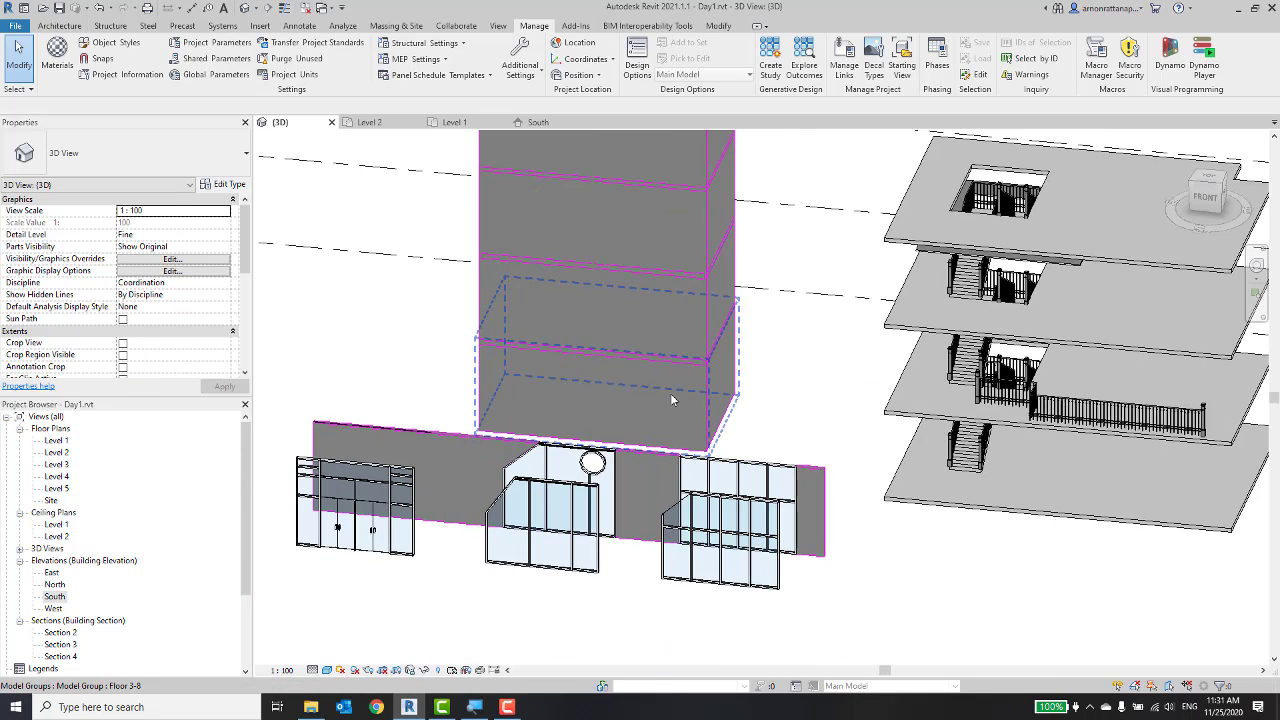
scroll(688, 410, "up", 1)
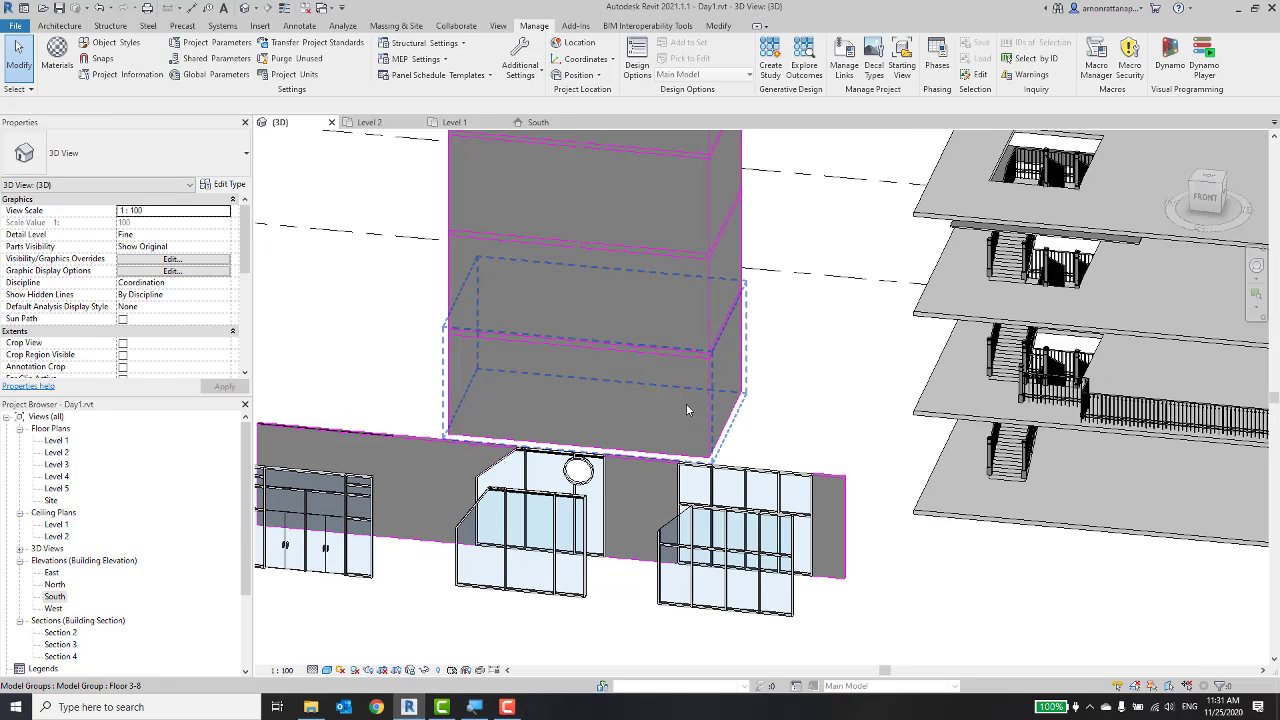
key("Tab")
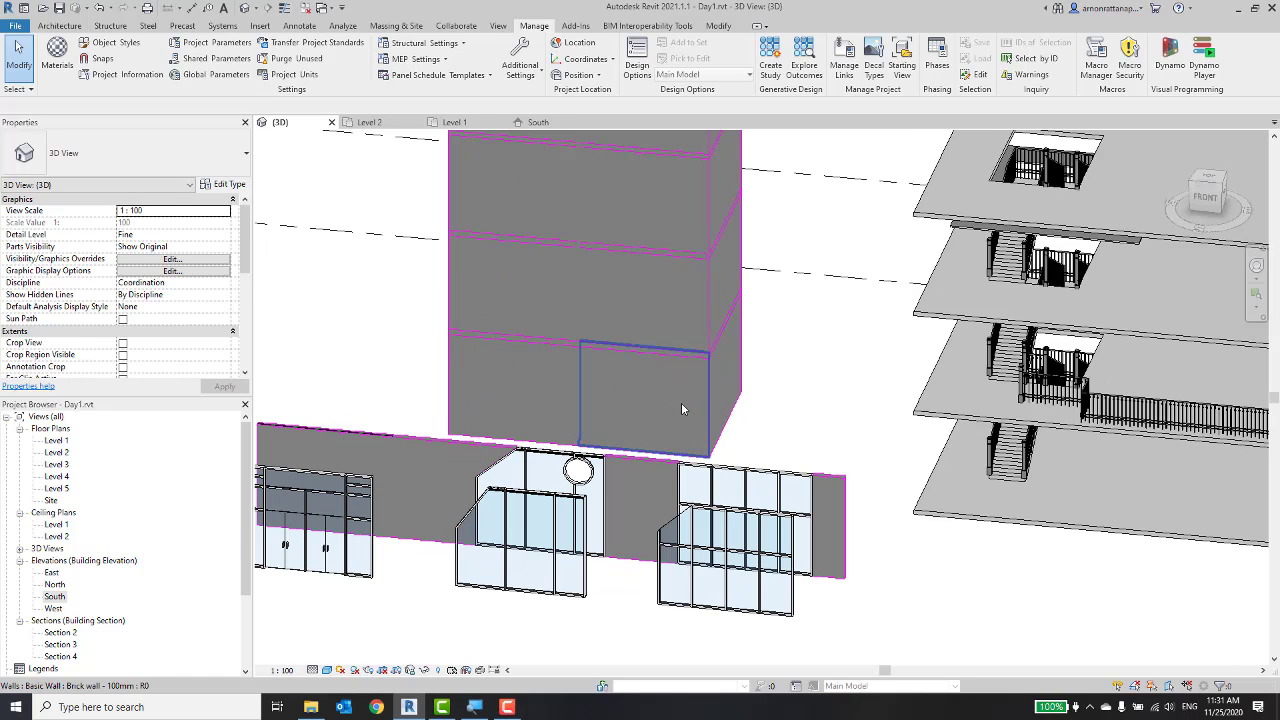
left_click(681, 402)
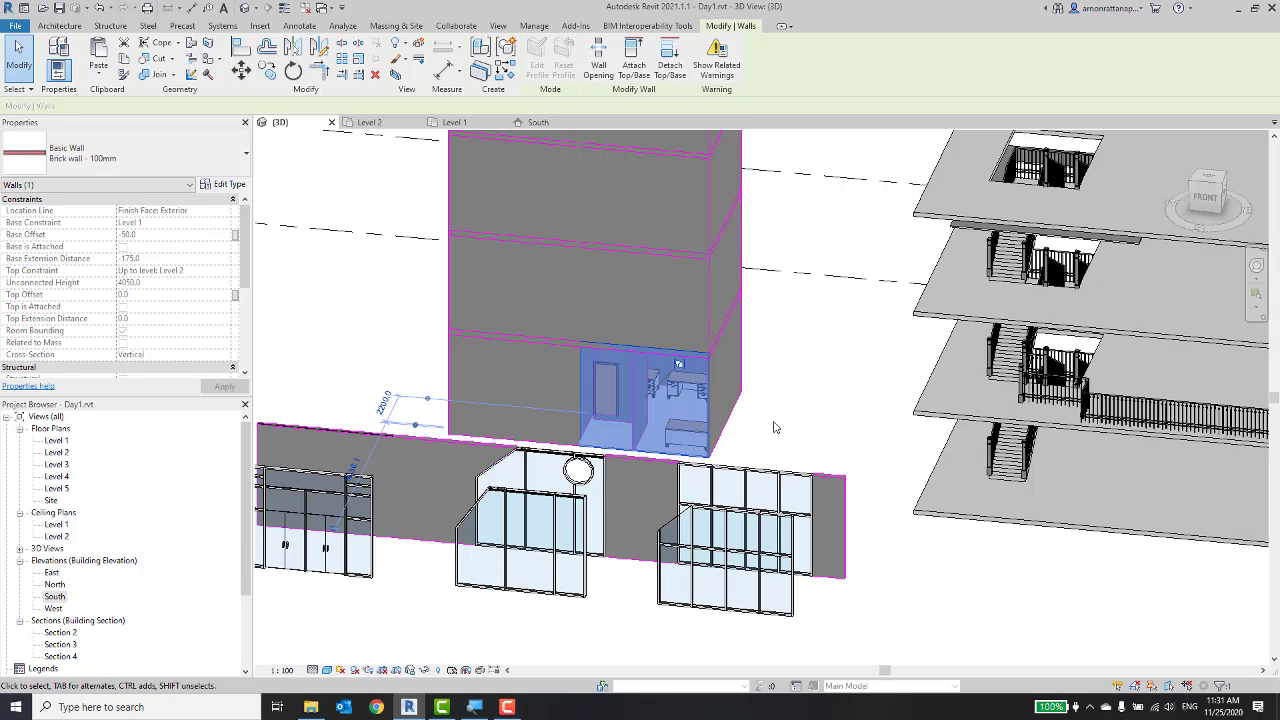
left_click(816, 410)
Tab-cycle to select the furnished room group at the tower base and centre it.
scroll(870, 416, "down", 1)
scroll(870, 416, "down", 2)
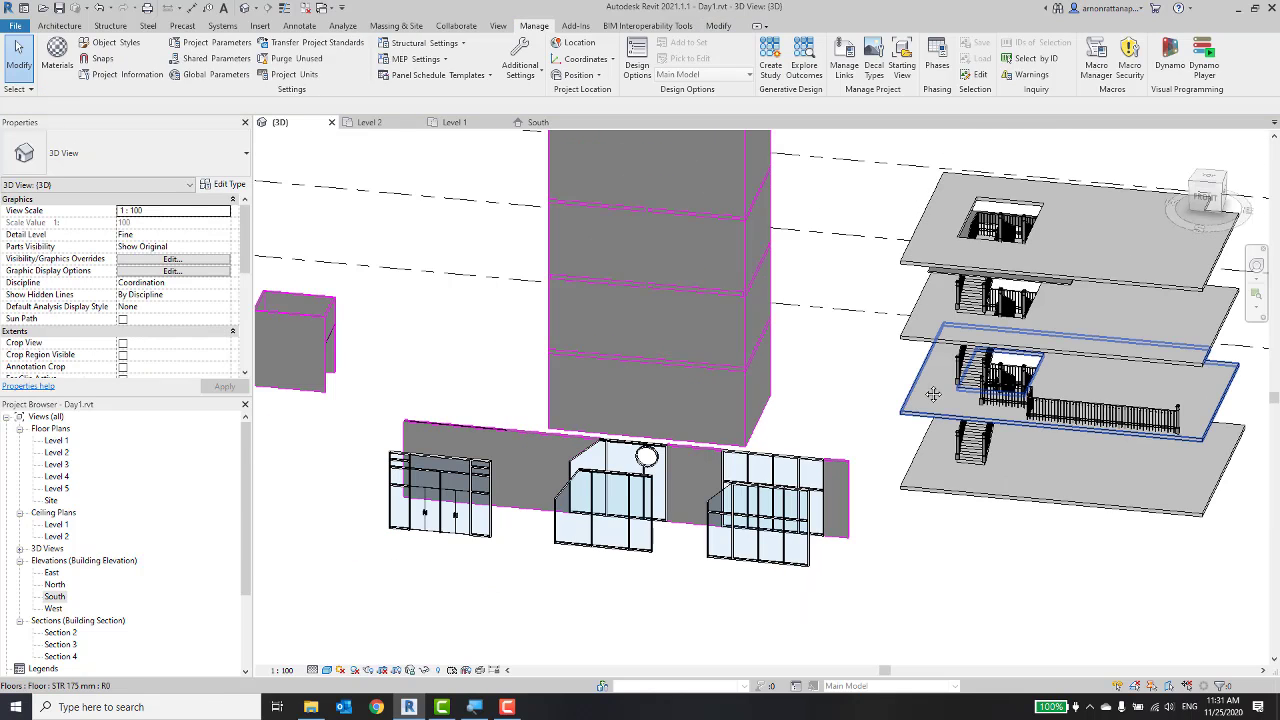
scroll(1052, 298, "up", 1)
left_click(1052, 298)
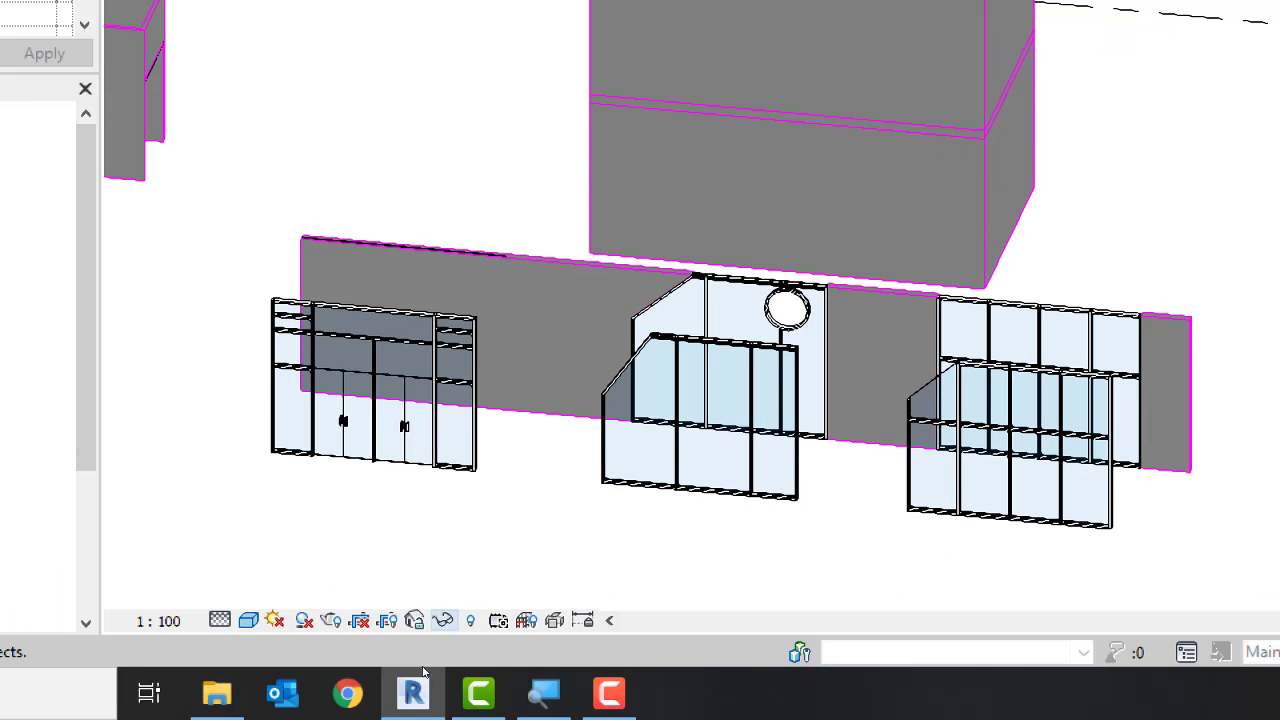
mouse_move(646, 480)
middle_mouse_down()
mouse_move(426, 486)
mouse_move(540, 556)
middle_mouse_up()
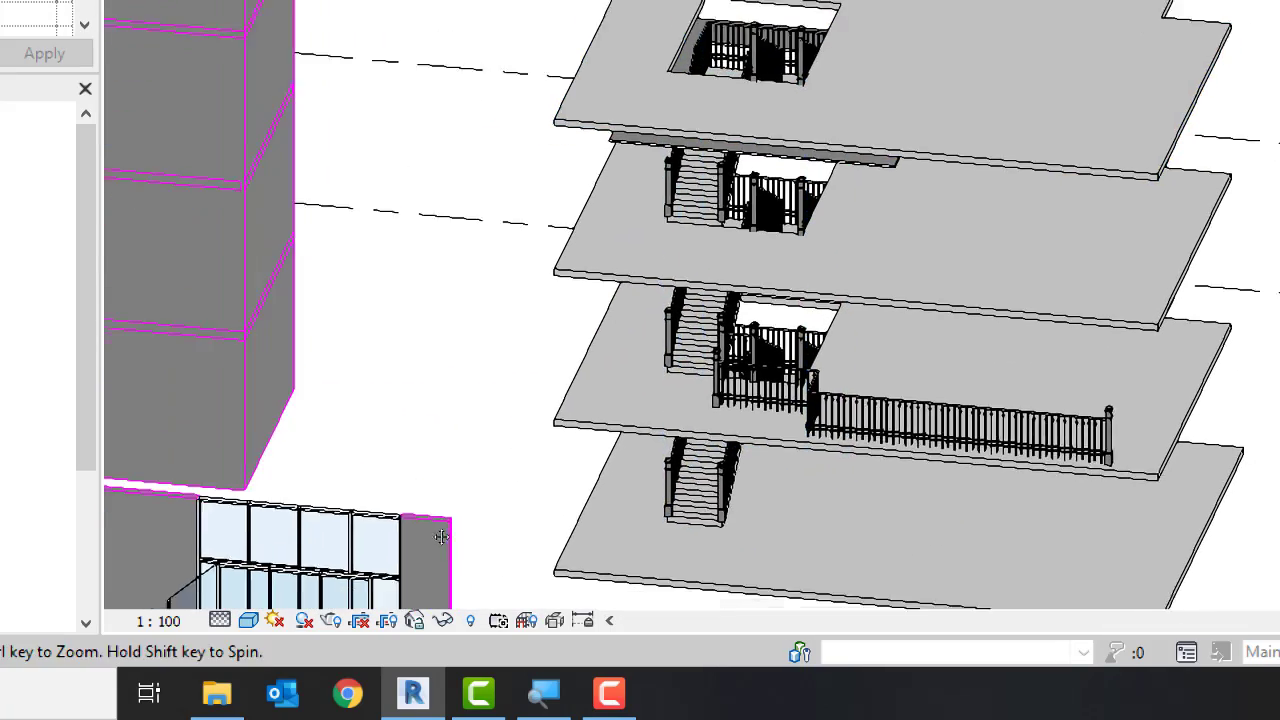
middle_click_drag(180, 588, 352, 564)
key("Tab")
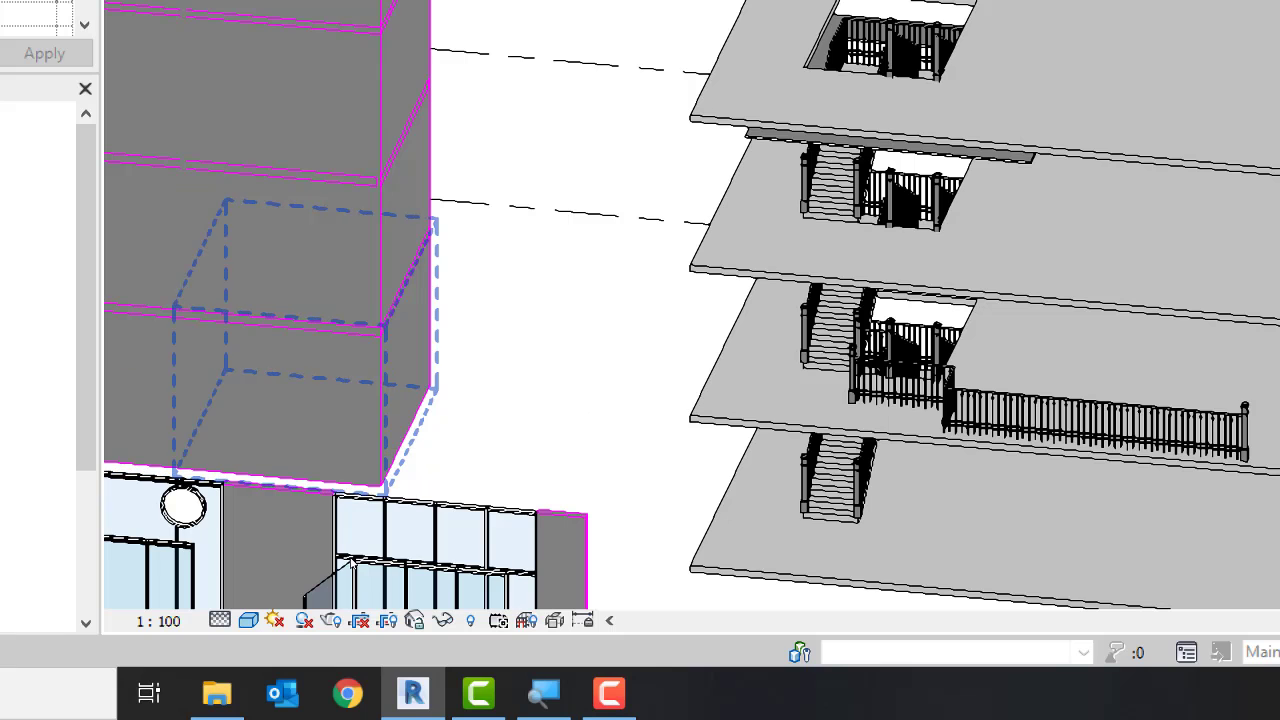
key("Tab")
left_click(352, 562)
middle_click_drag(352, 560, 592, 415)
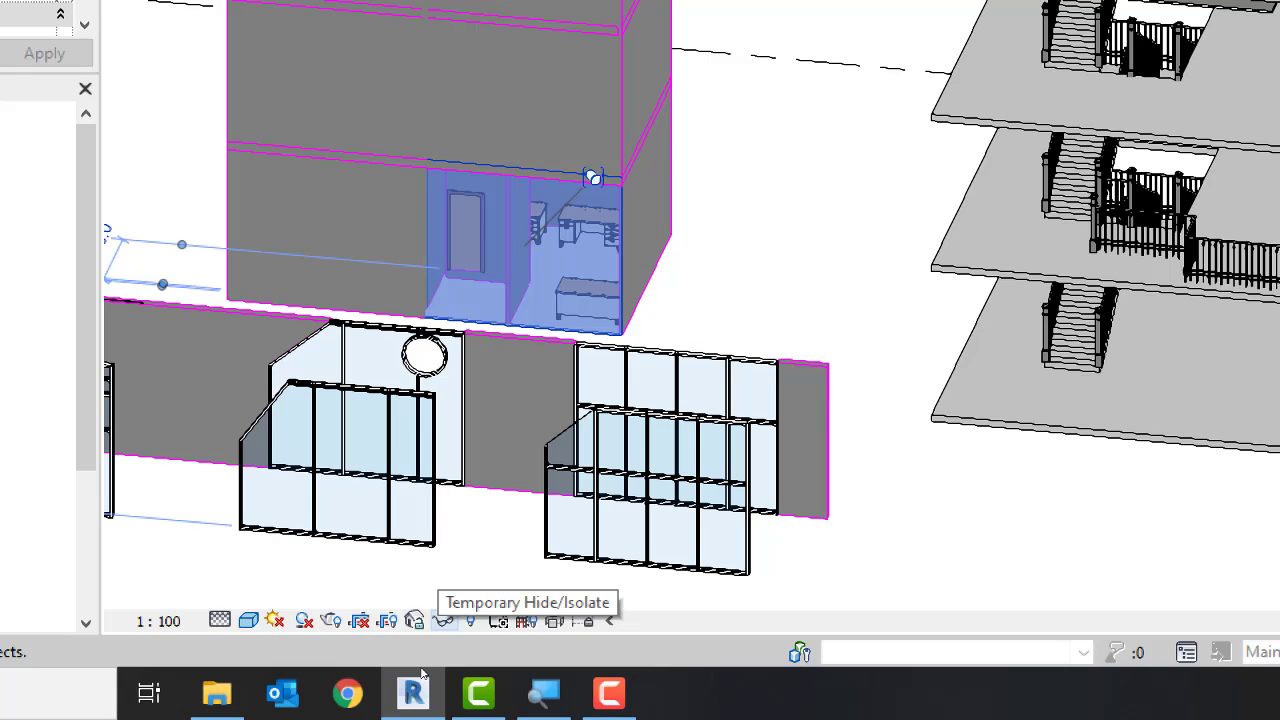
Temporarily hide the selected room group via Temporary Hide/Isolate > Hide Element.
left_click(444, 621)
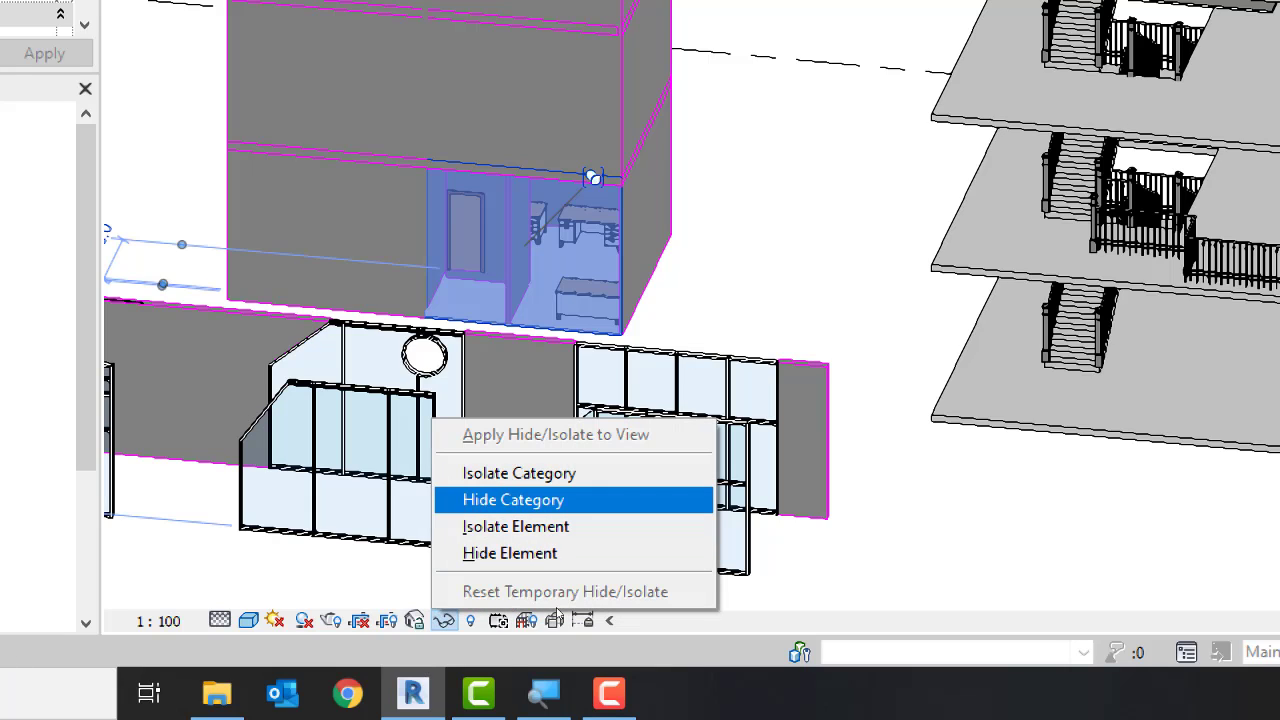
key("Down")
key("Up")
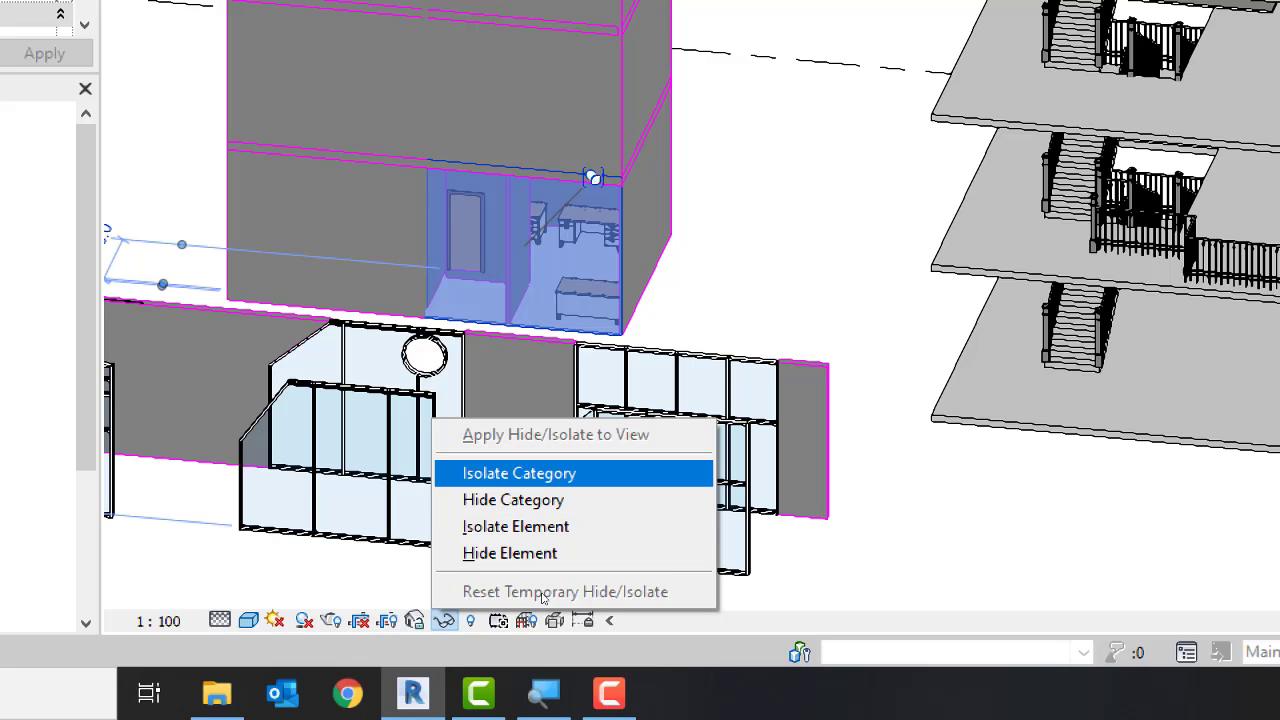
key("Down")
key("Down")
key("Down")
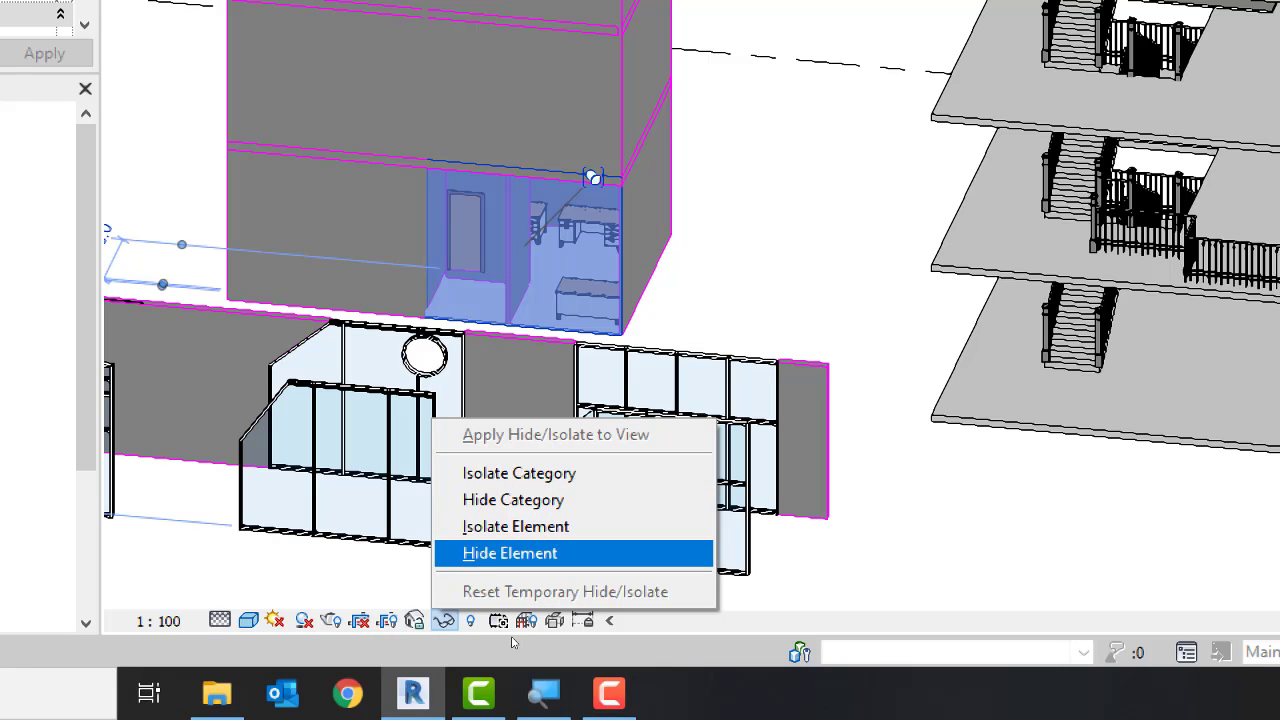
key("Return")
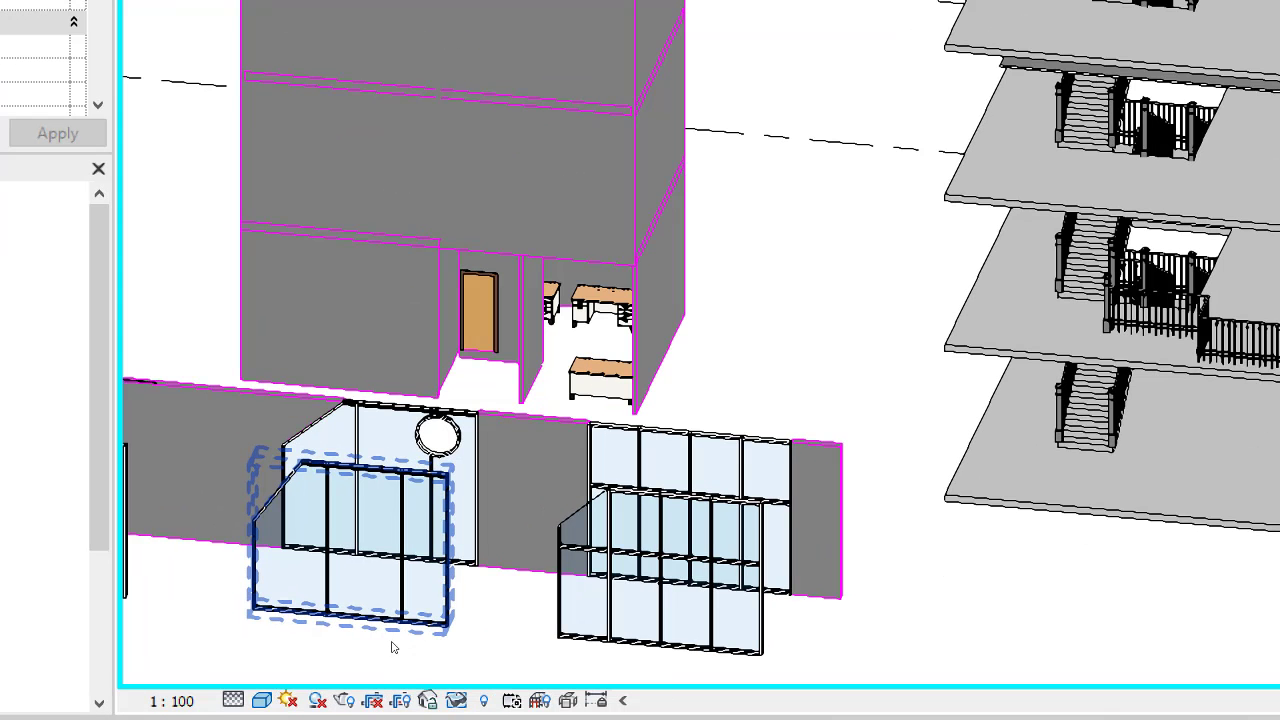
Restore the temporarily hidden room group, then select and clear the tower-base brick wall.
left_click(457, 700)
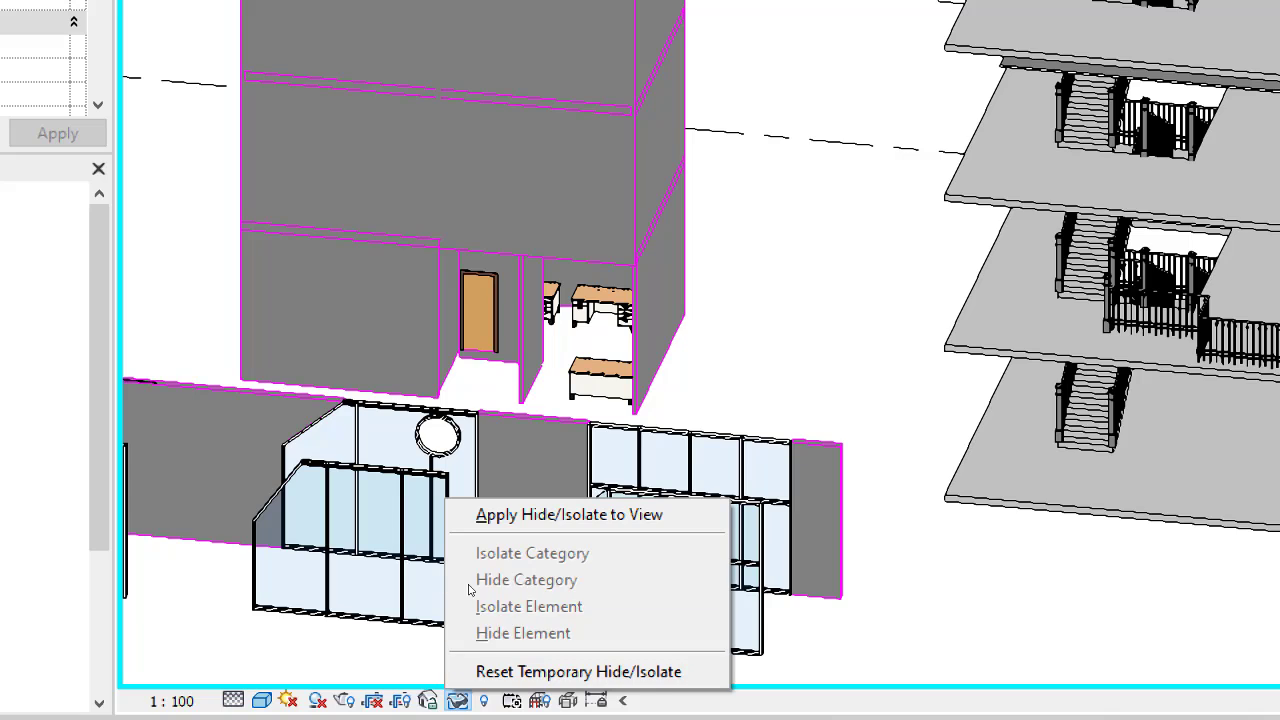
left_click(470, 664)
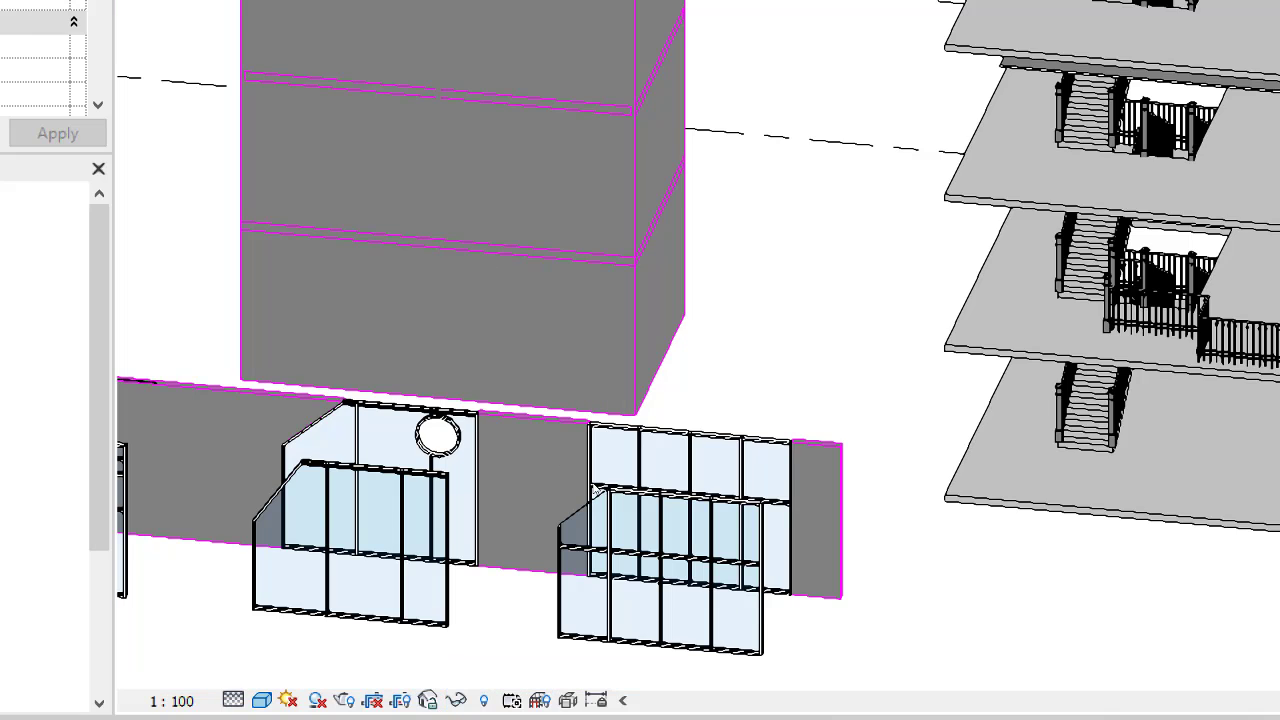
key("Tab")
left_click(492, 485)
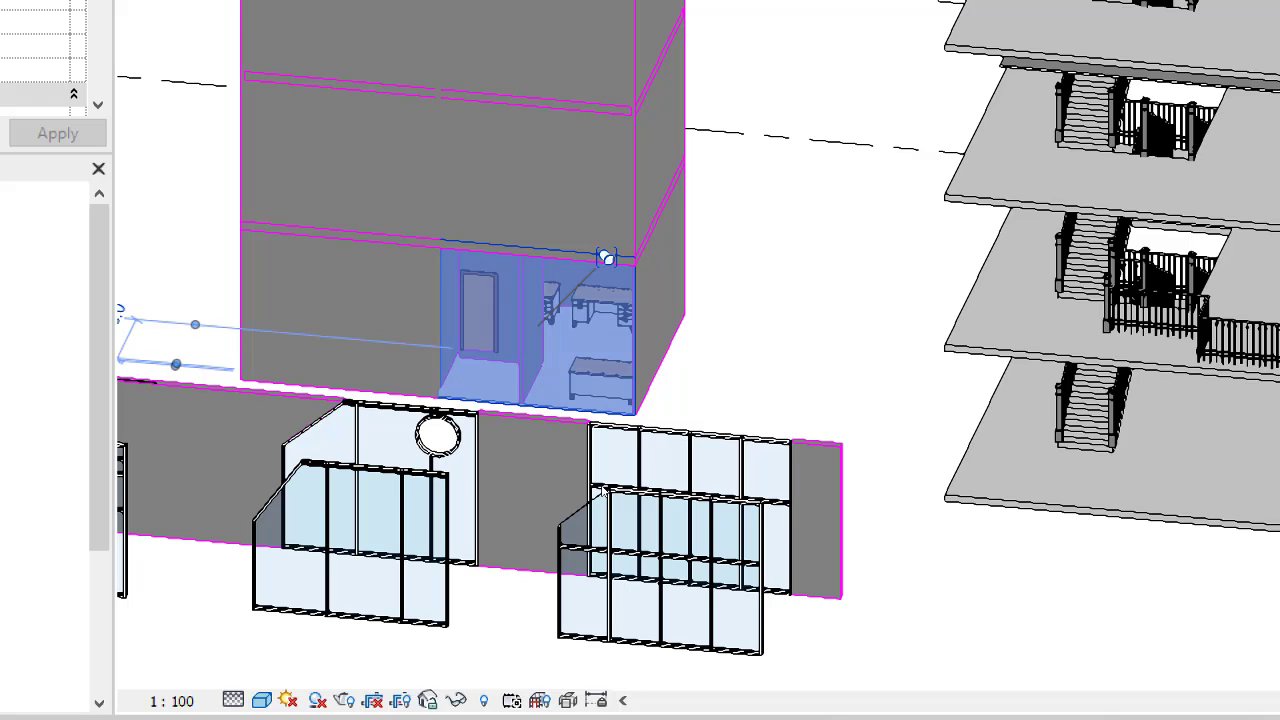
key("Escape")
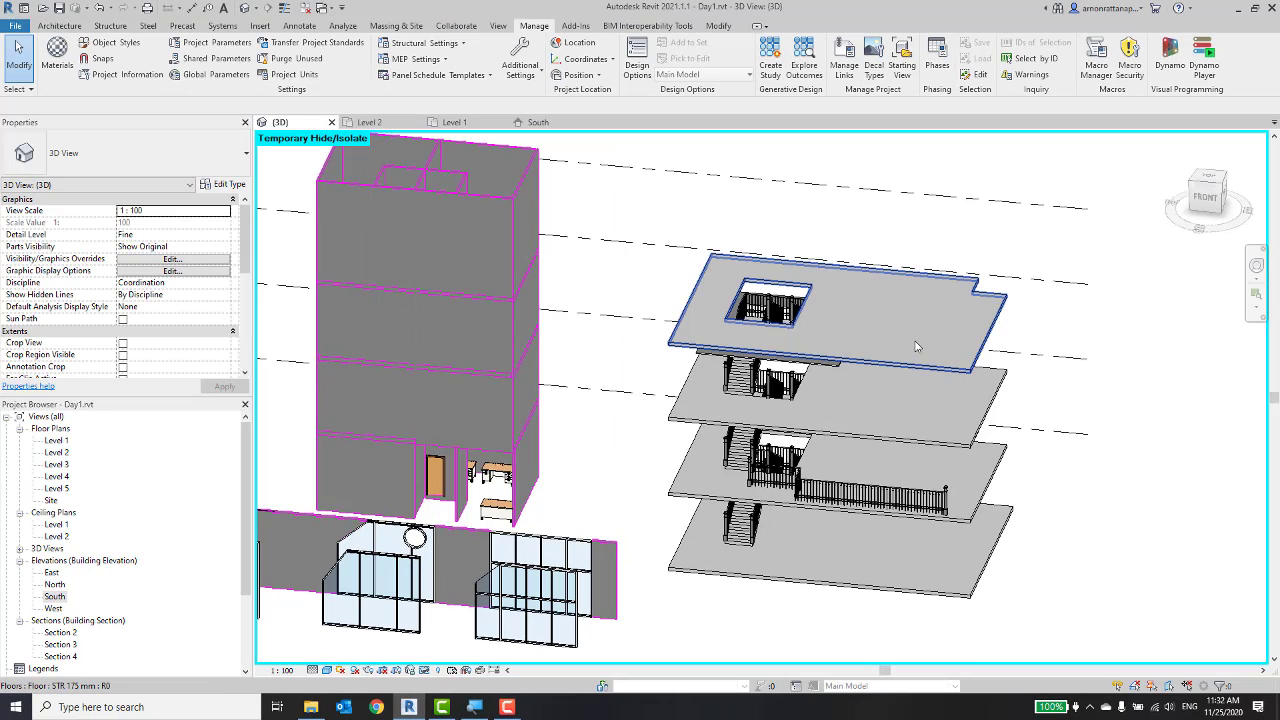
Hide the top floor slab, top ceiling and next floor, then reset with HR.
left_click(916, 346)
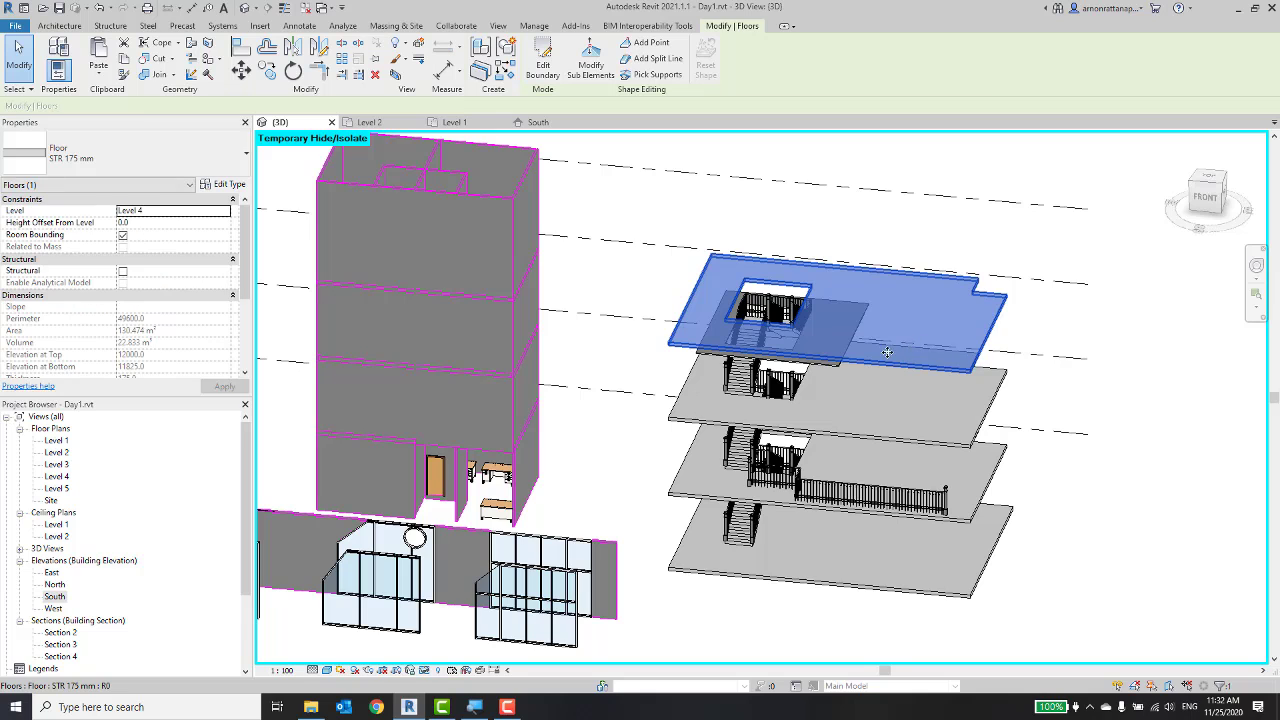
key("Delete")
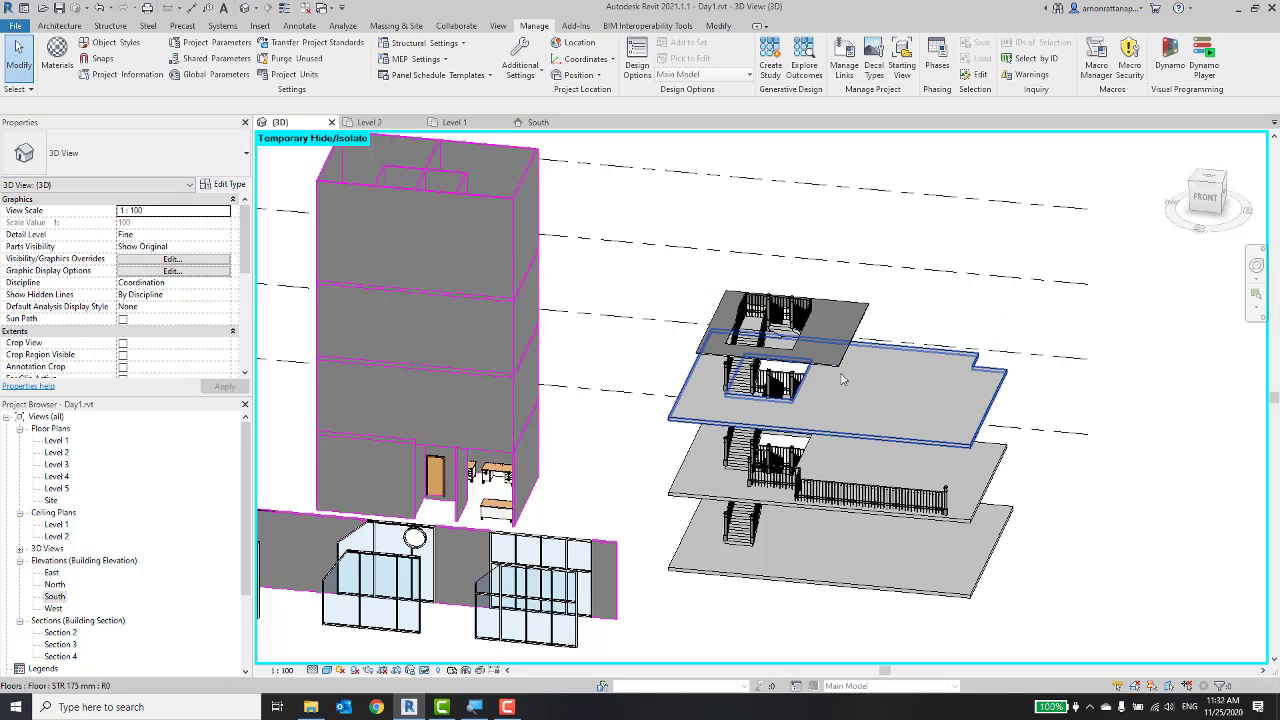
left_click(836, 360)
key("Delete")
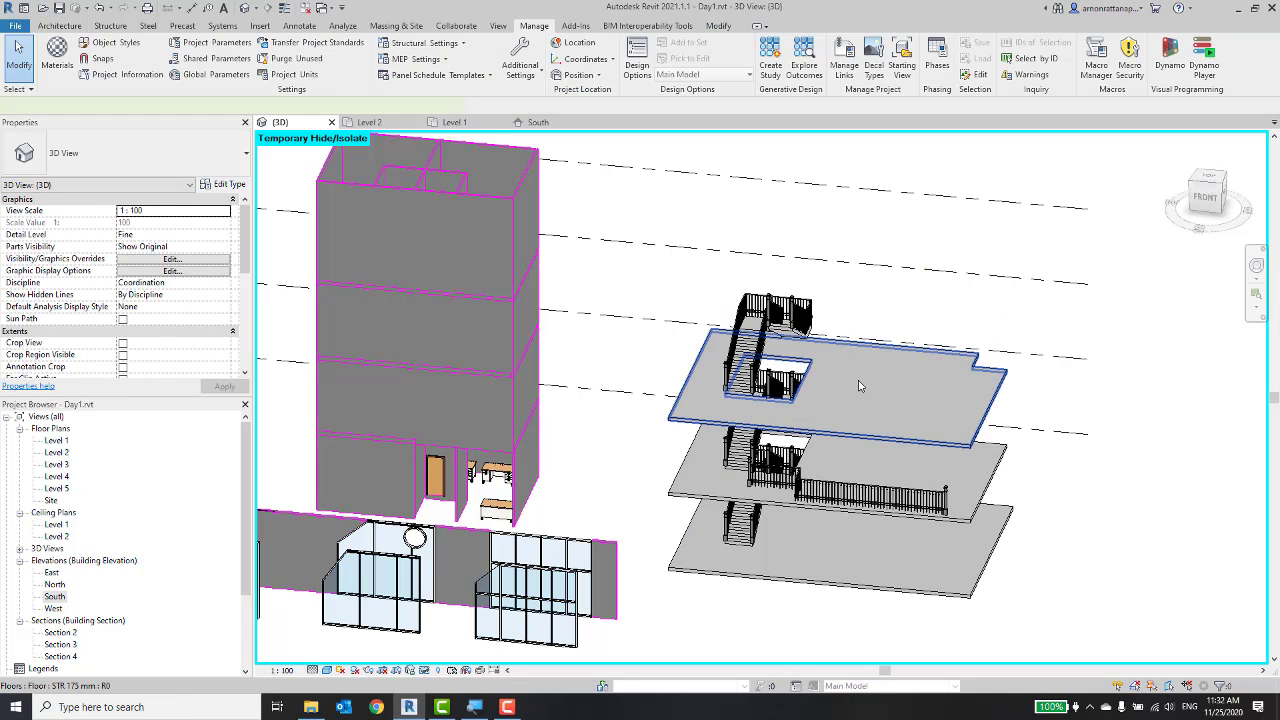
left_click(851, 393)
key("Delete")
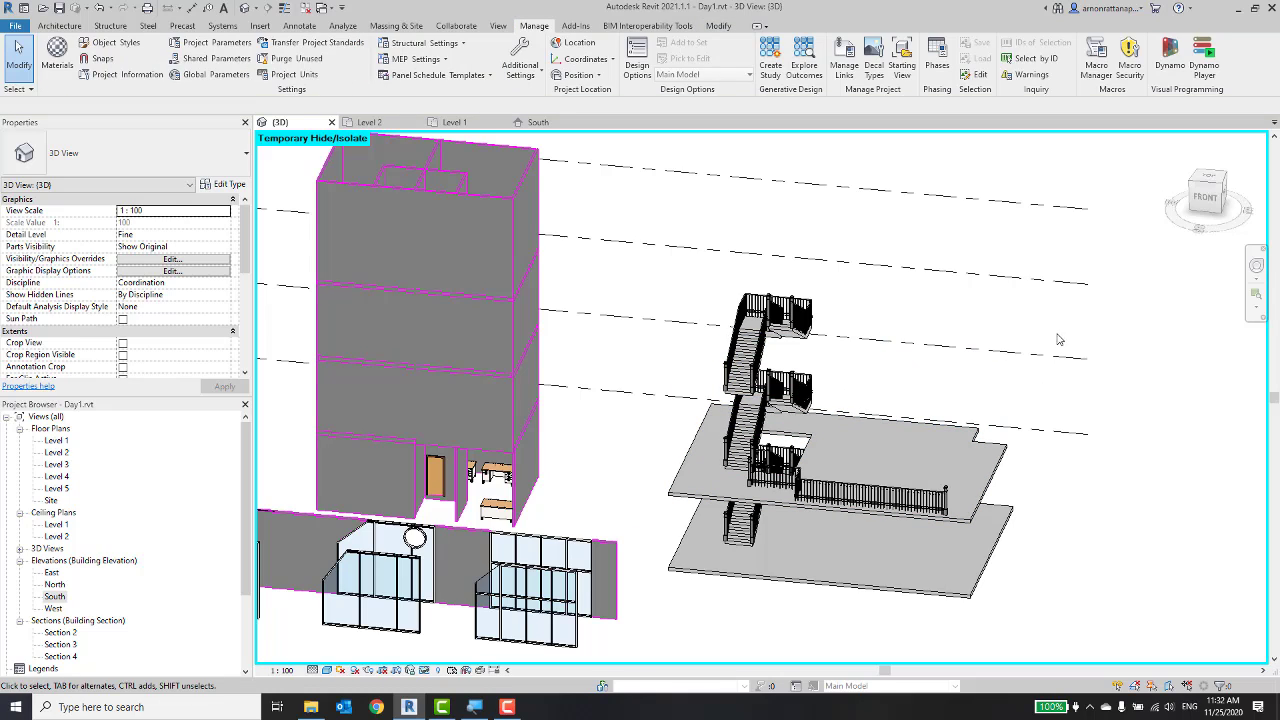
key("h")
key("r")
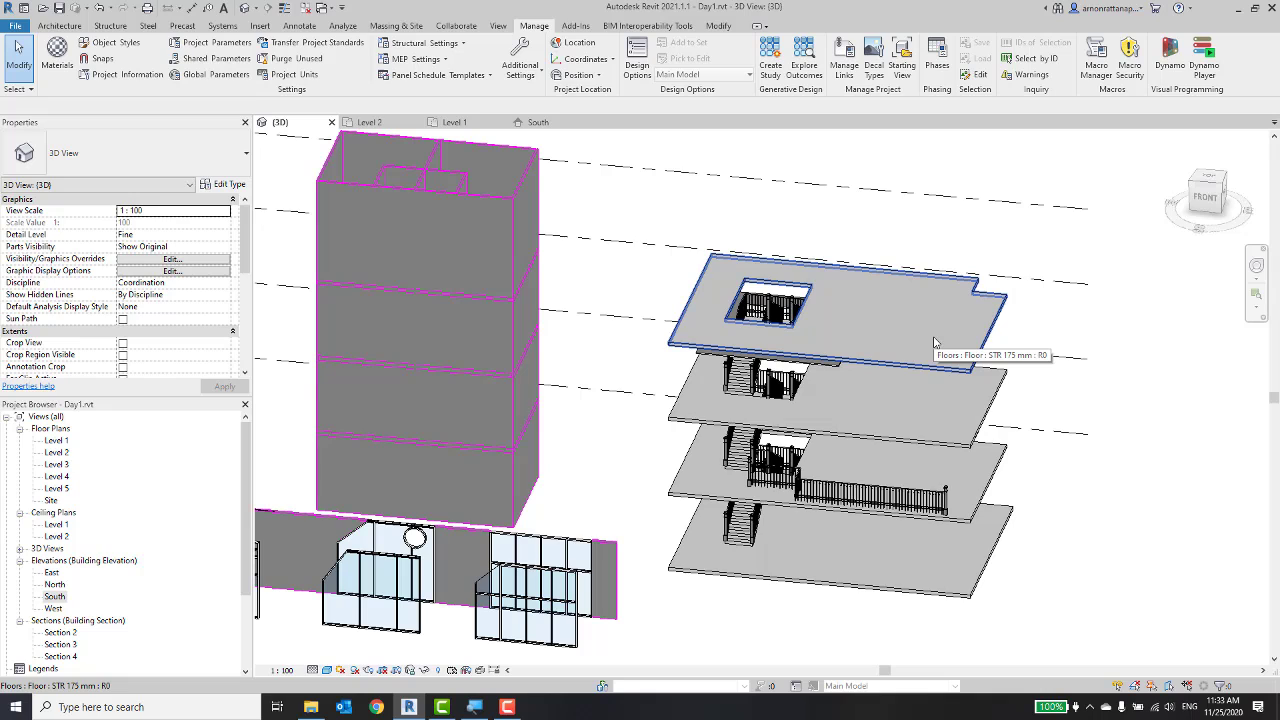
Isolate the top floor slab with HI, then restore the full model with HR.
left_click(934, 342)
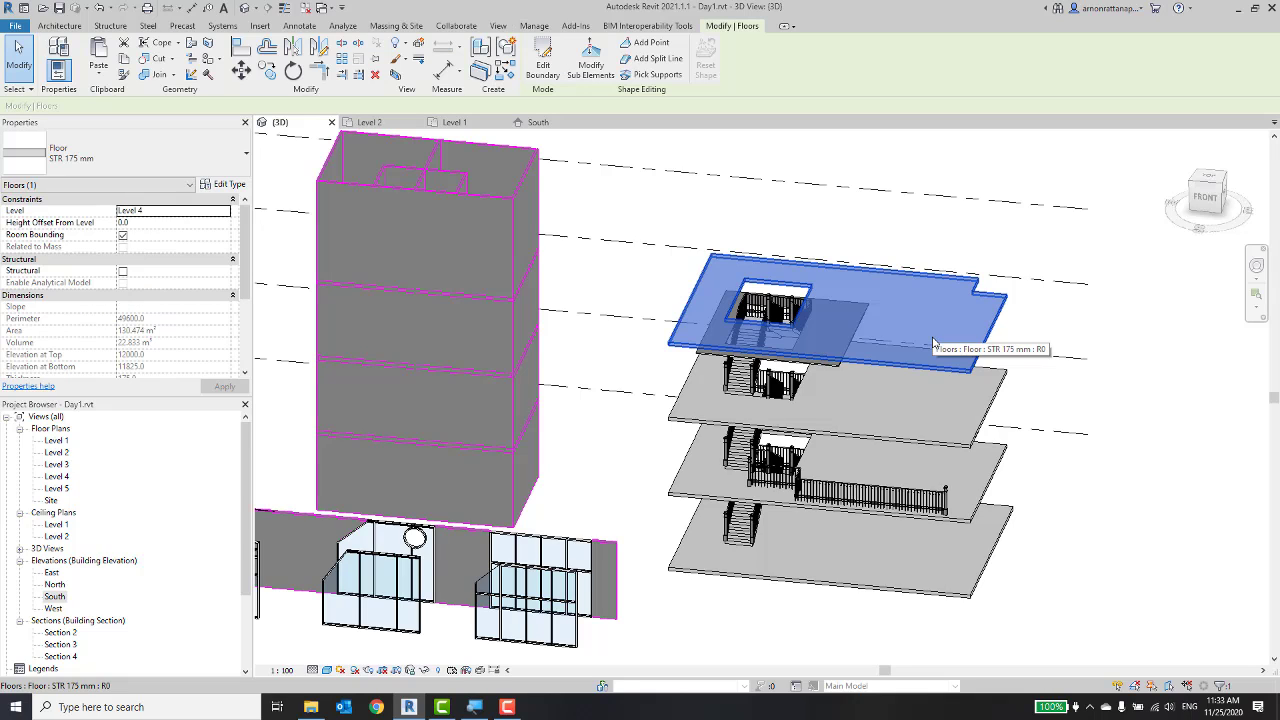
key("h")
key("i")
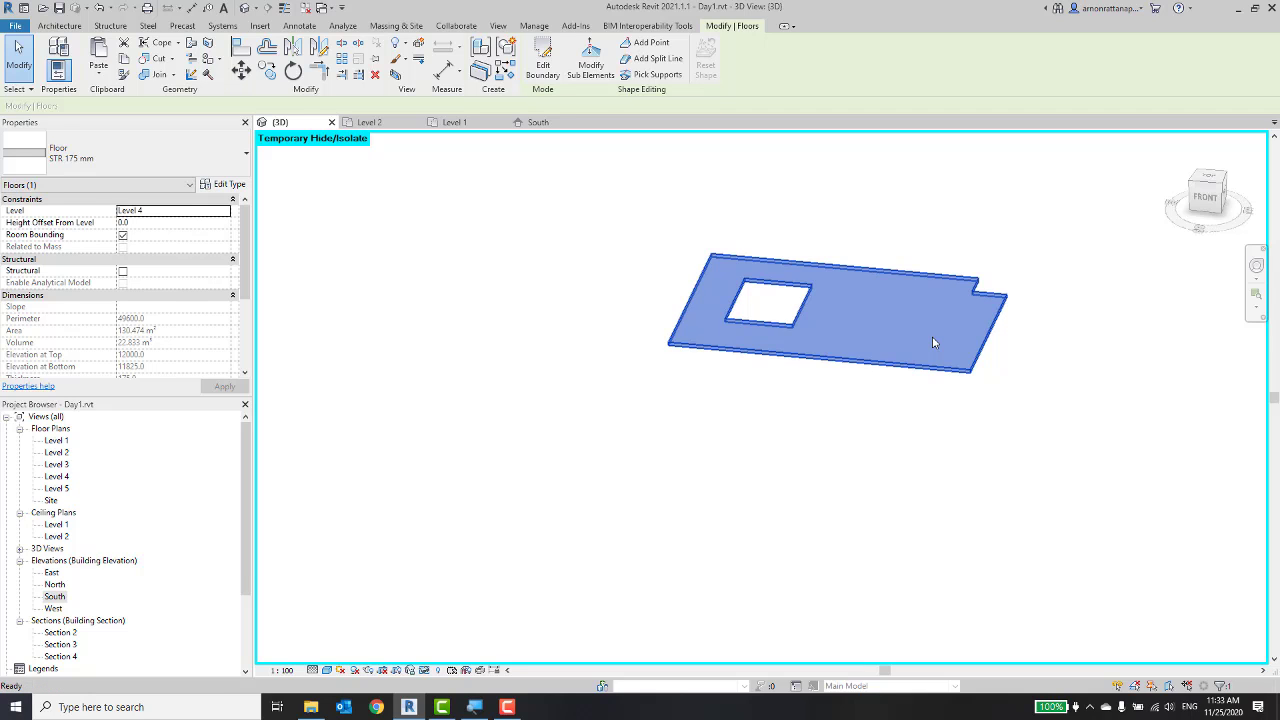
key("h")
key("r")
Window-select the stacked floors, stairs and railings, isolate them with HI, and orbit.
left_click(657, 224)
left_click_drag(641, 216, 1049, 668)
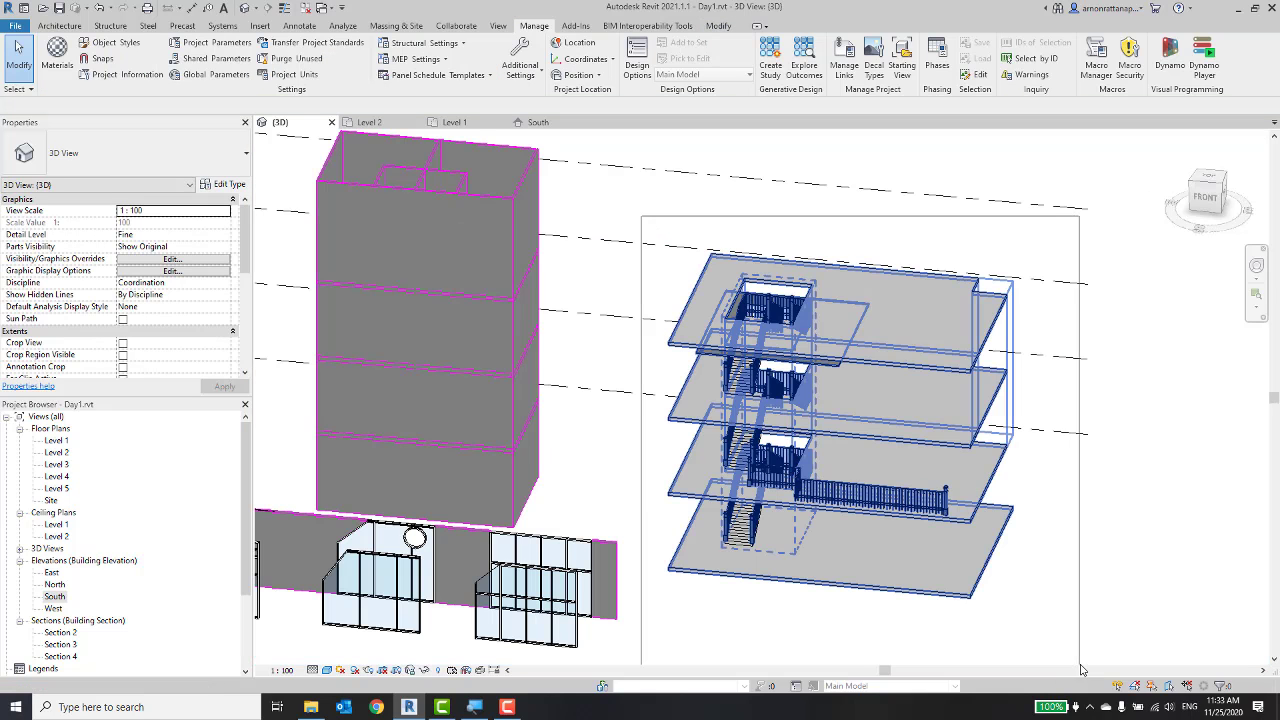
key("h")
key("i")
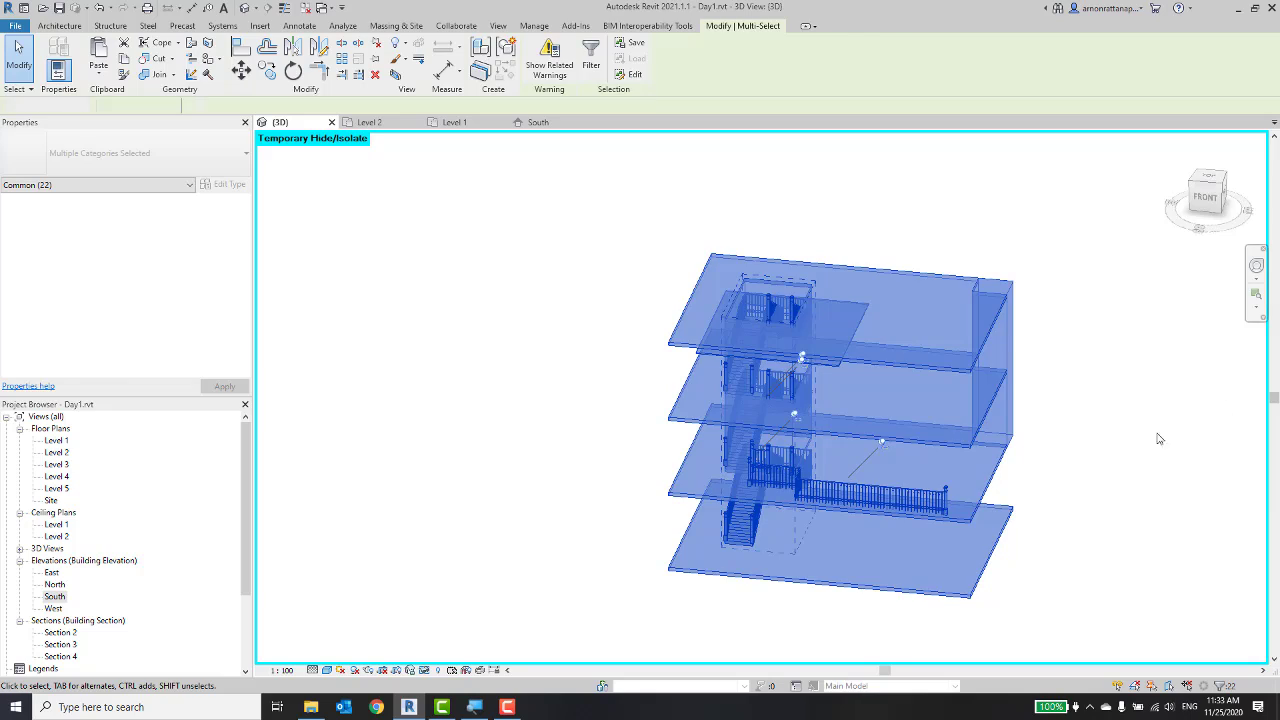
left_click(1157, 437)
mouse_move(1157, 437)
middle_mouse_down("shift")
mouse_move(966, 151)
mouse_move(1105, 352)
mouse_move(1090, 440)
mouse_move(1057, 486)
mouse_move(989, 429)
mouse_move(1171, 412)
mouse_move(1030, 400)
middle_mouse_up("shift")
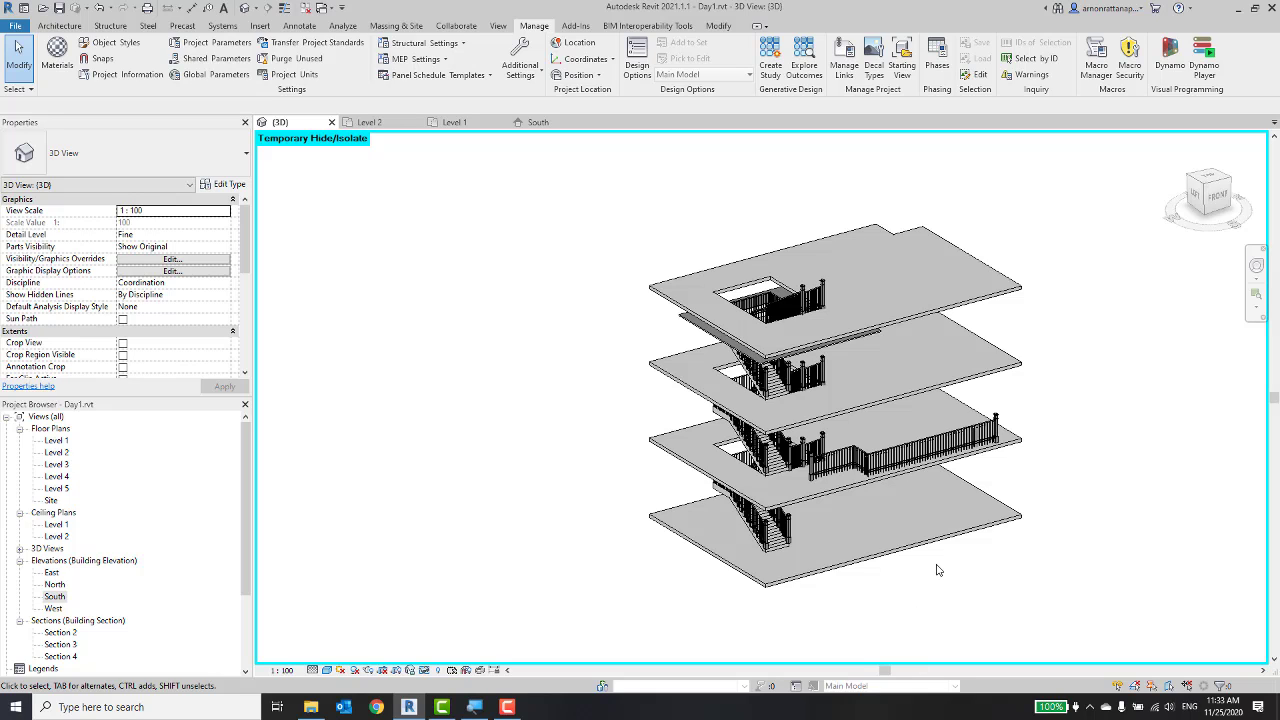
Reset with HR, temporarily hide the top floor slab, and bring up the hide/isolate options.
key("h")
key("r")
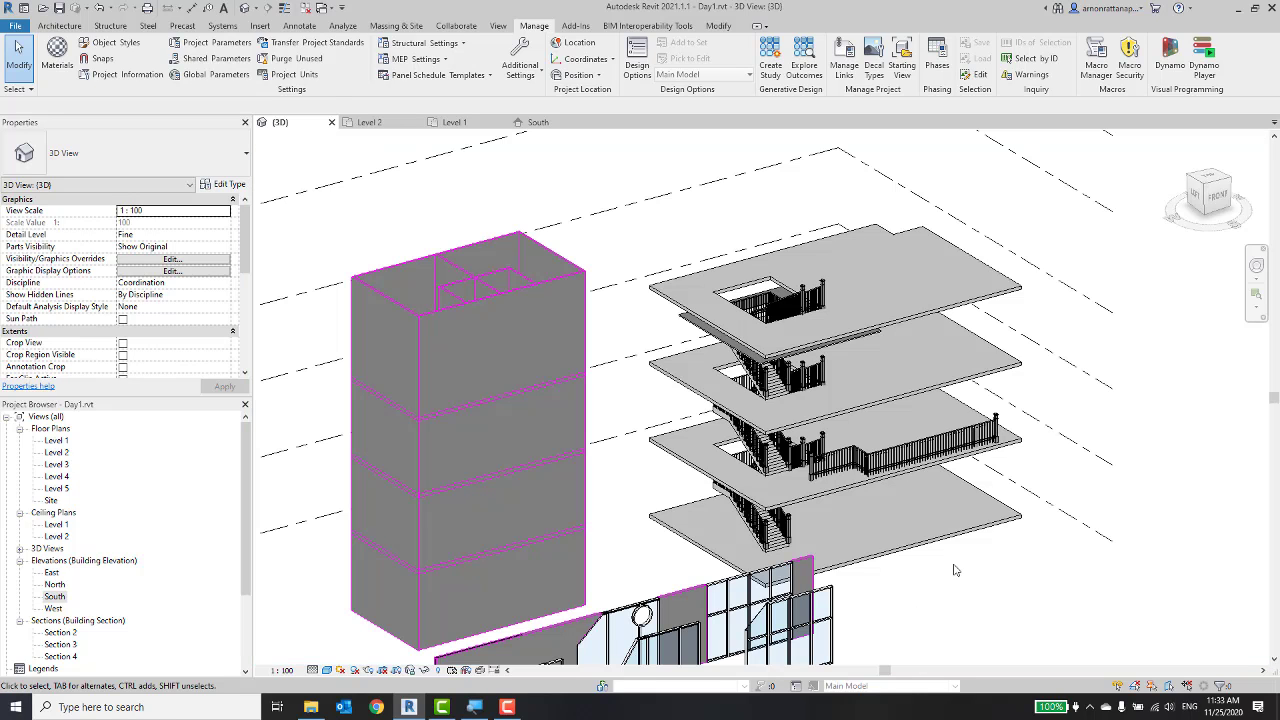
middle_click_drag(968, 528, 795, 521, "shift")
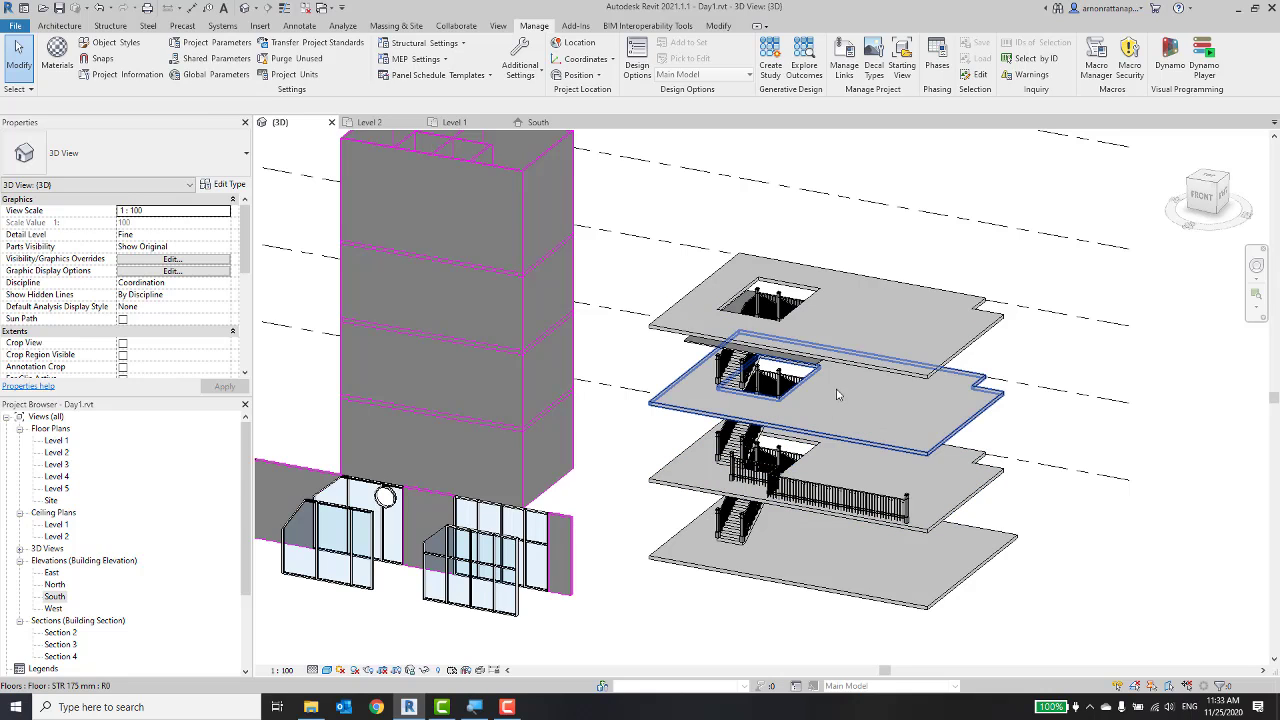
left_click(866, 340)
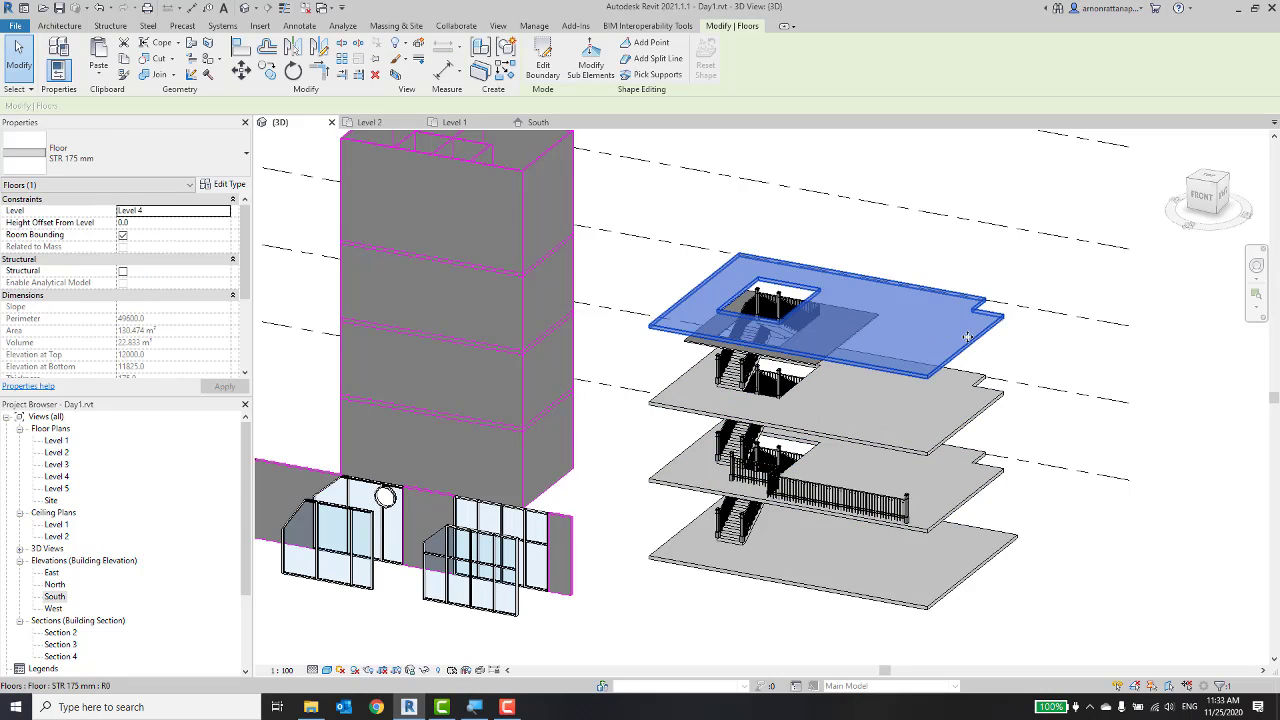
key("h")
key("h")
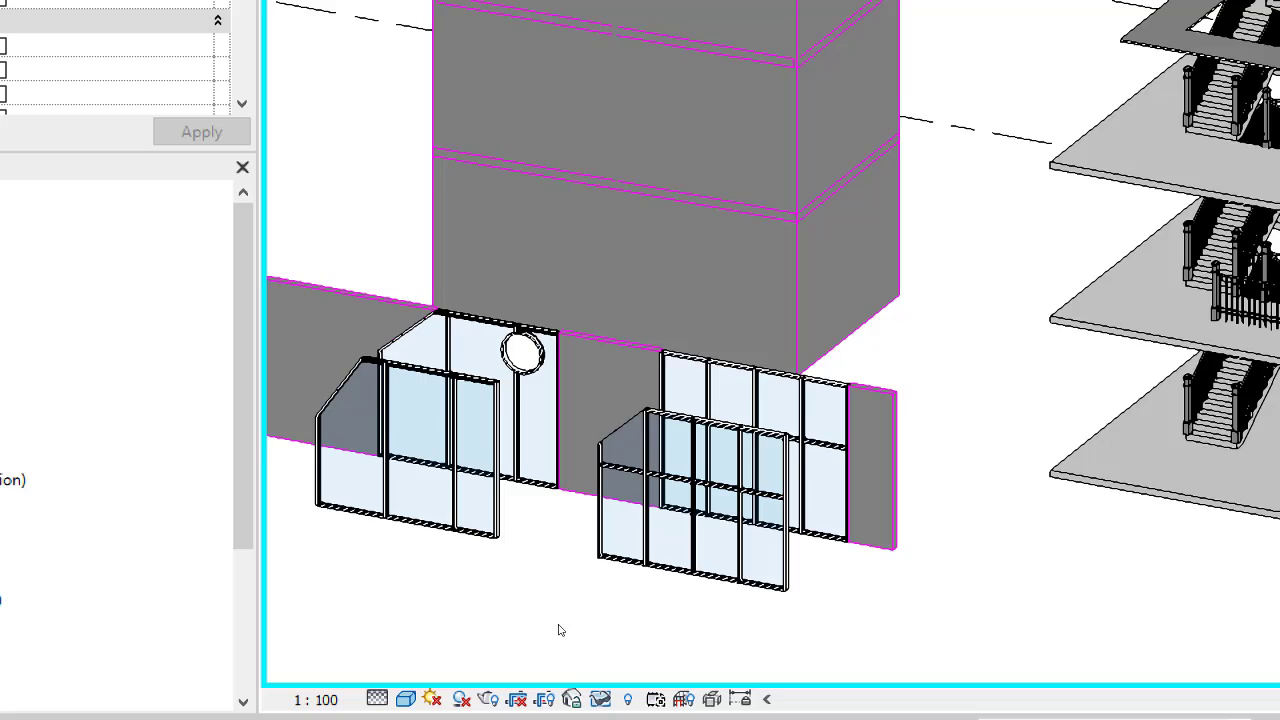
middle_click_drag(560, 630, 466, 537)
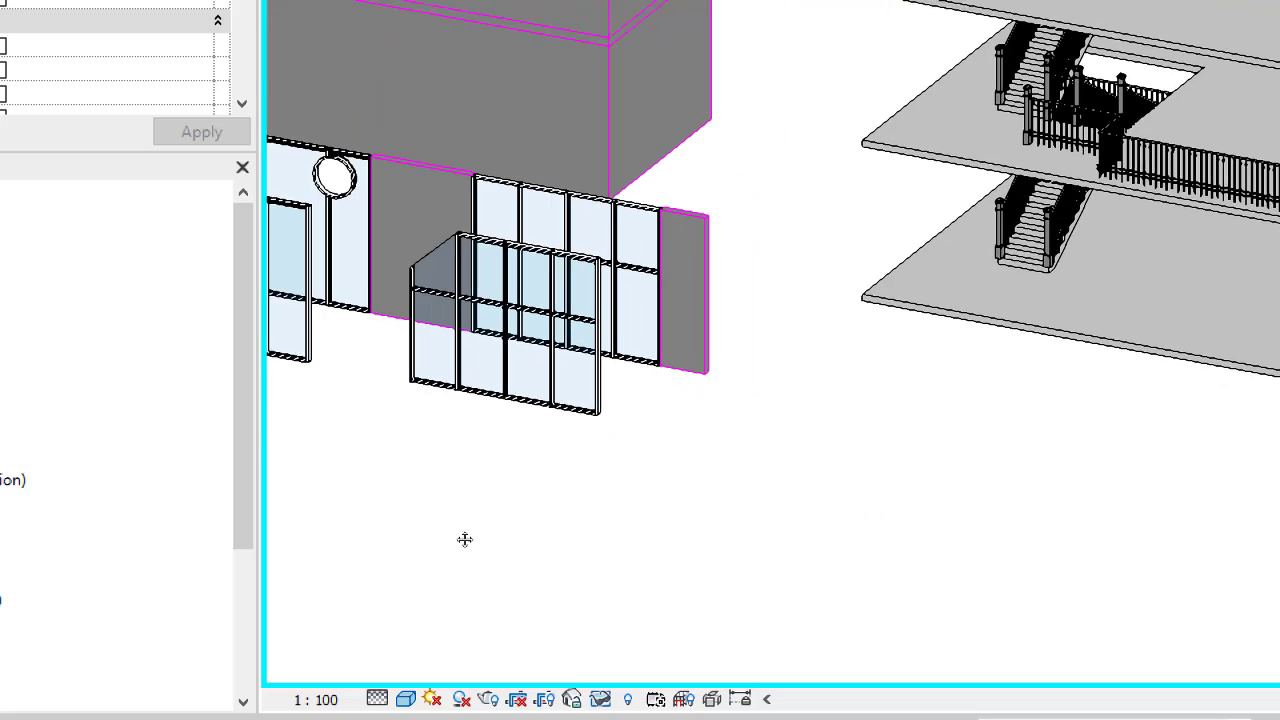
left_click(600, 699)
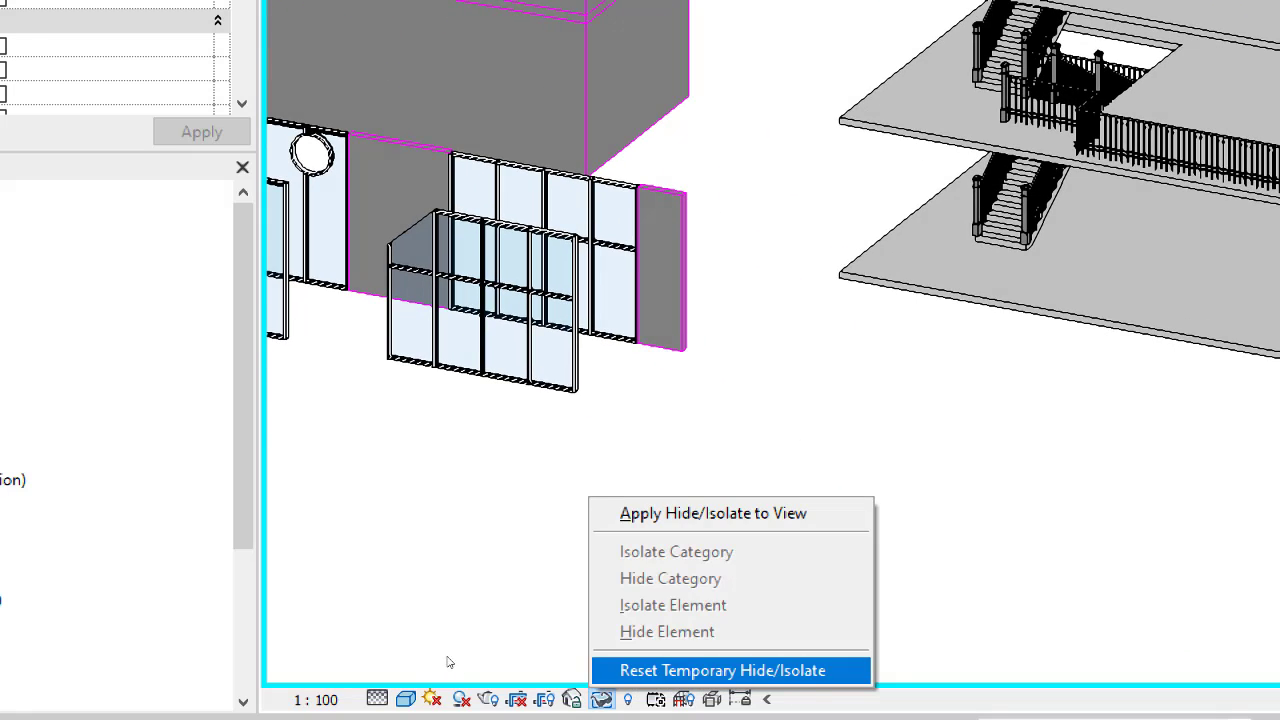
key("Down")
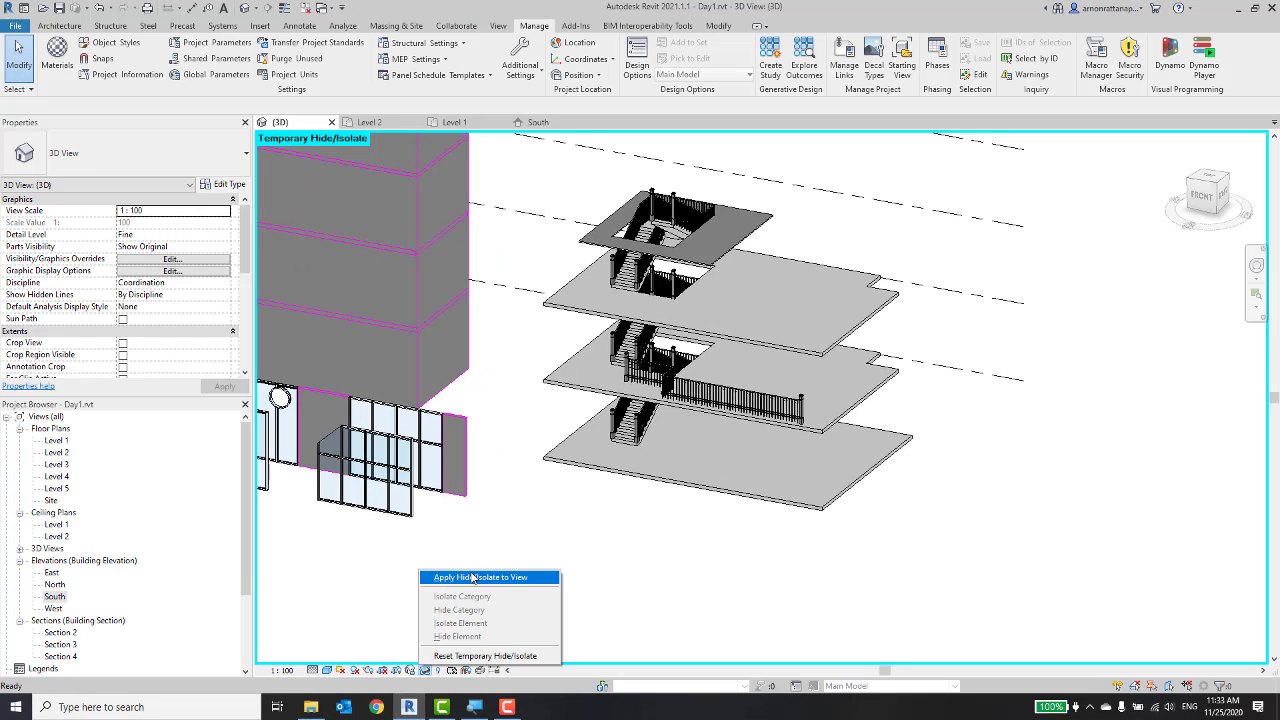
Apply the top floor's hide to the view permanently, verify via Reveal Hidden Elements, then exit.
left_click(470, 577)
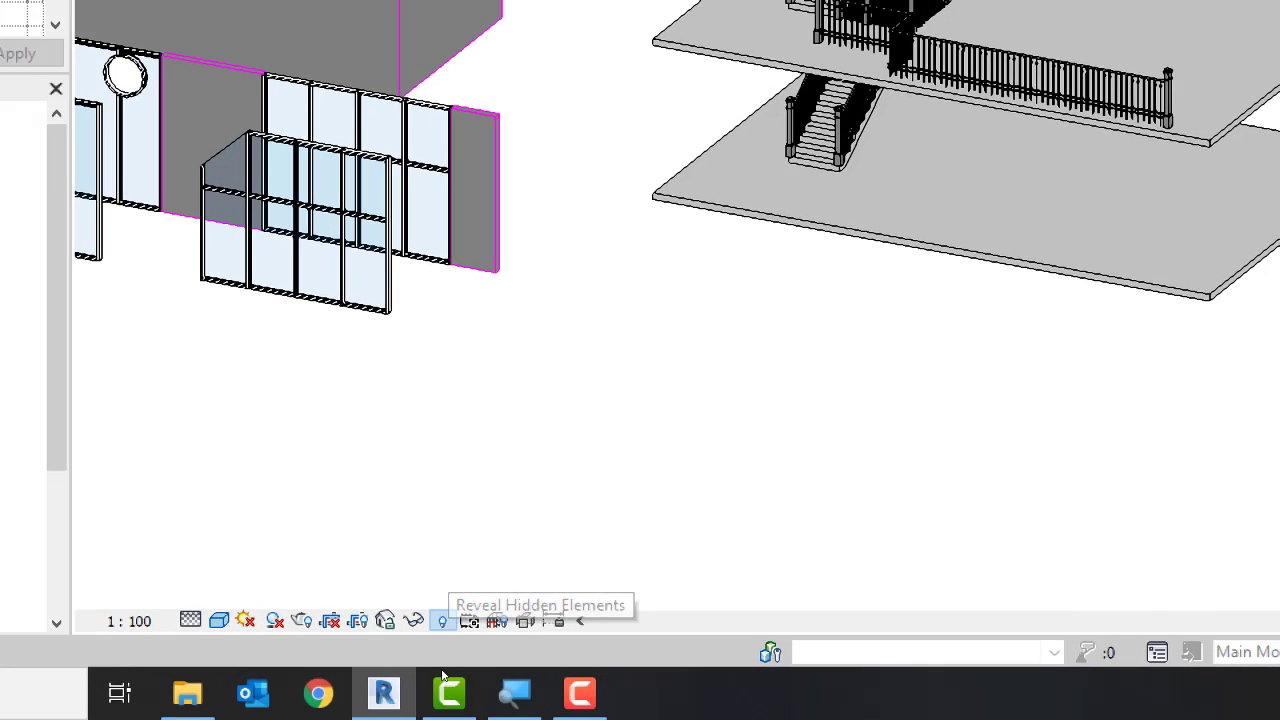
left_click(441, 620)
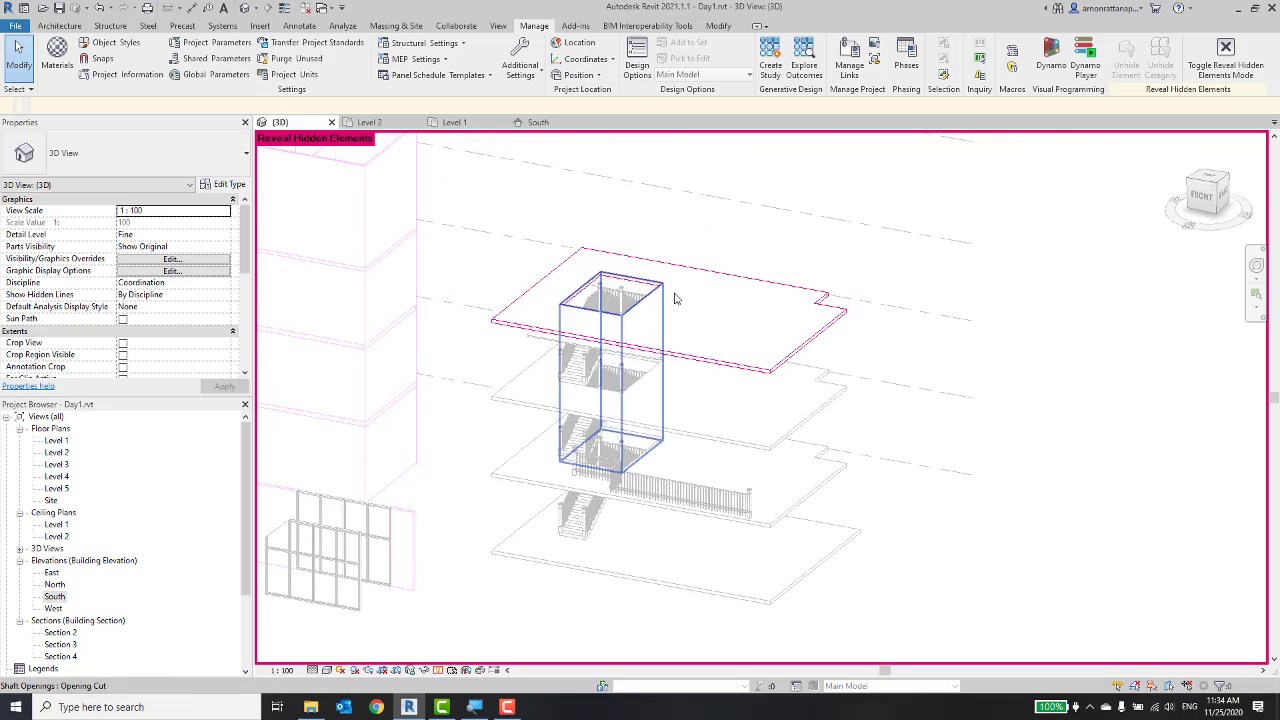
middle_click_drag(640, 300, 555, 275)
scroll(757, 403, "down", 3)
scroll(491, 434, "down", 2)
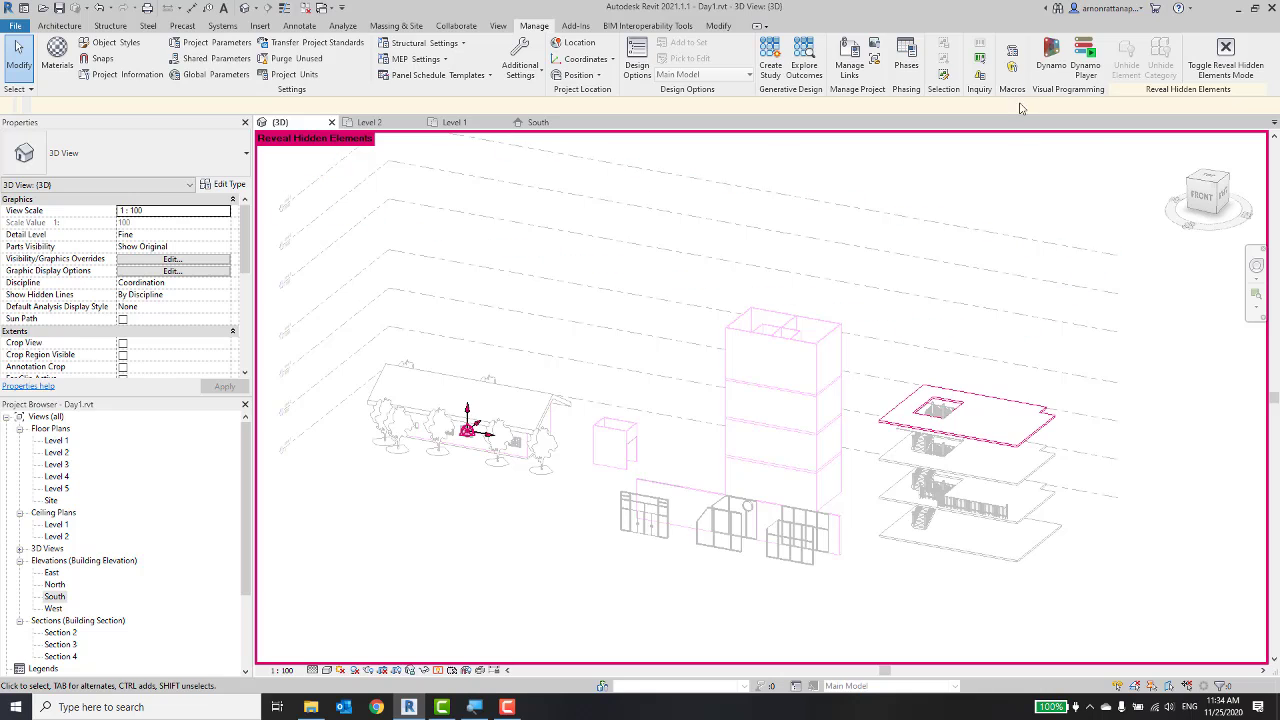
left_click(1229, 60)
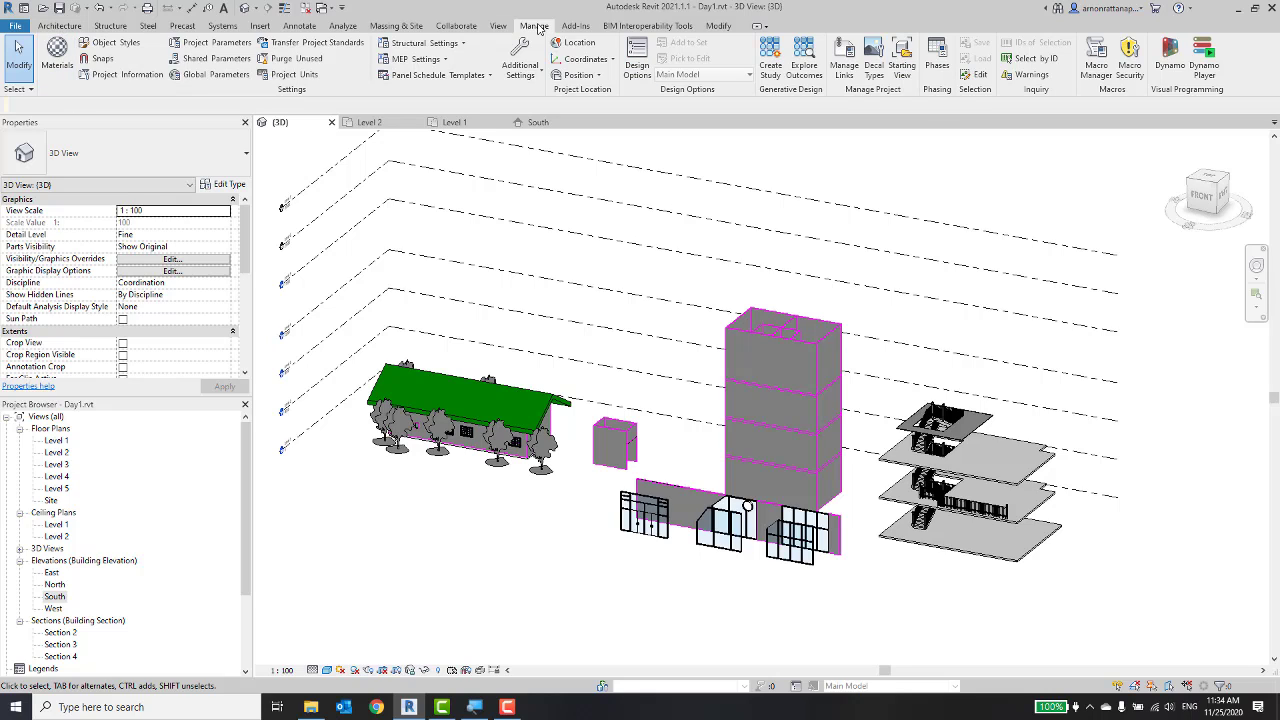
Look through the Level 2 and Level 1 floor plans and the South elevation.
left_click(503, 27)
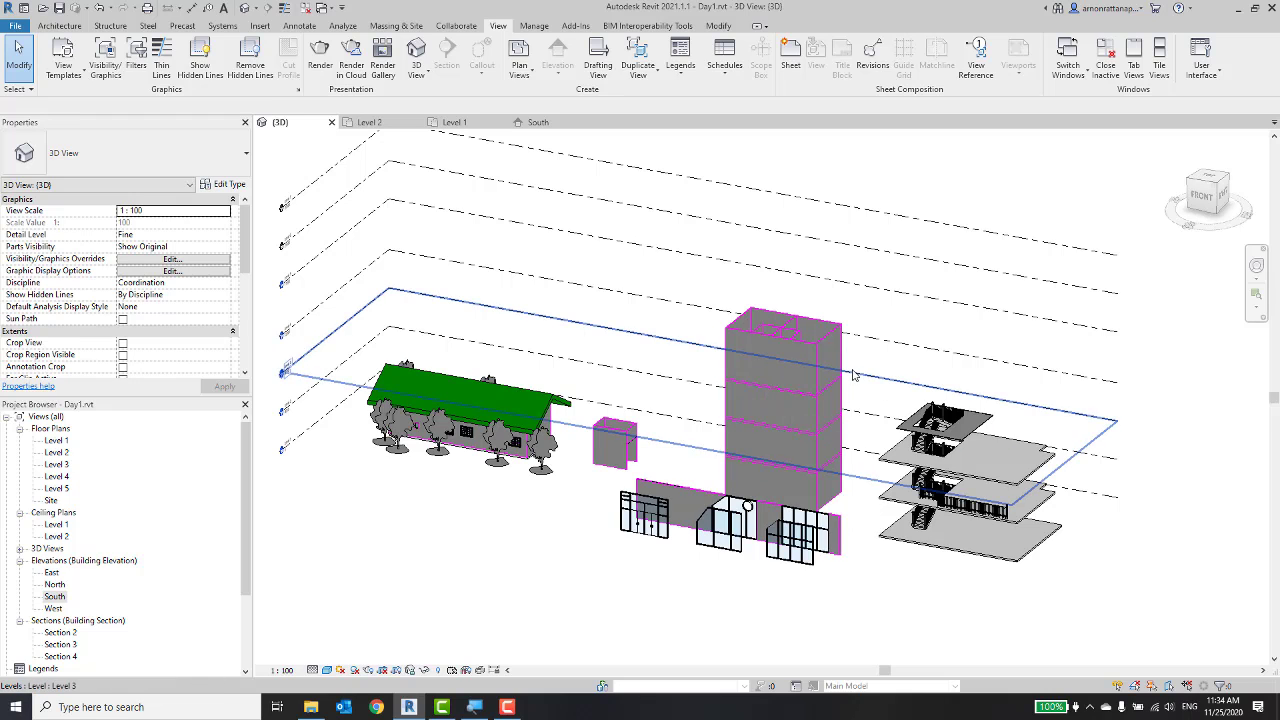
left_click(369, 122)
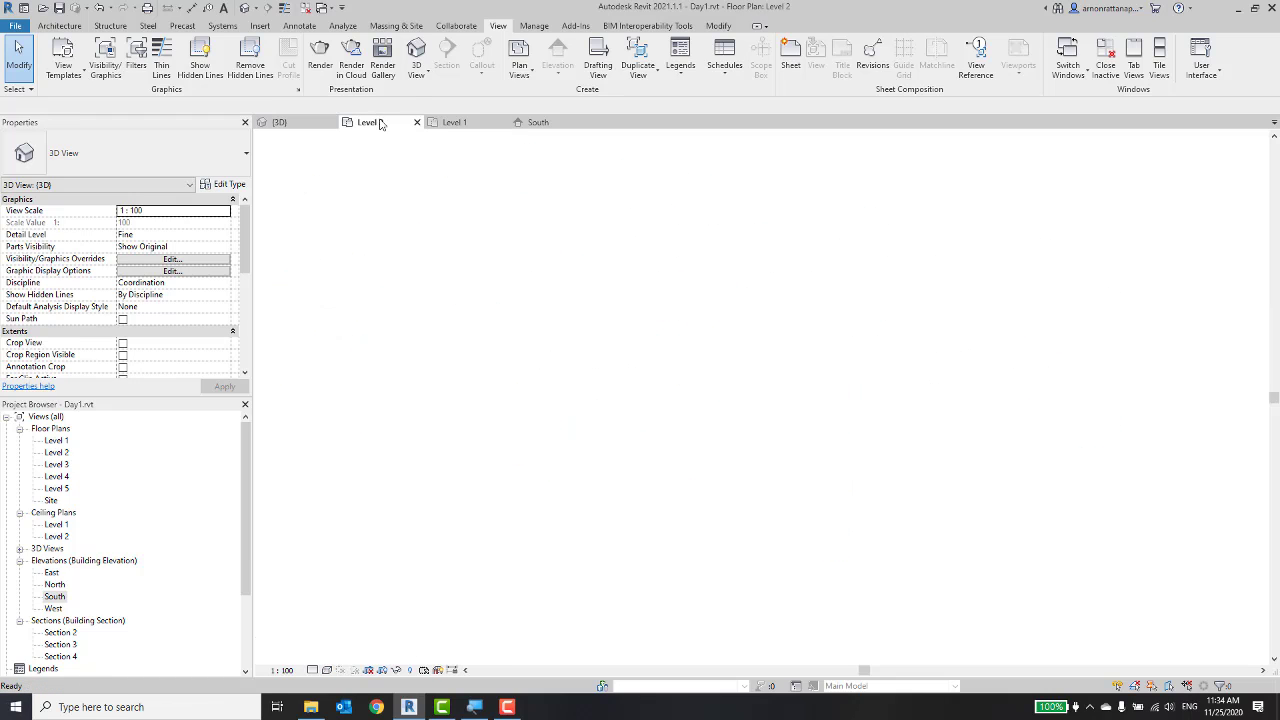
left_click(453, 122)
left_click(538, 122)
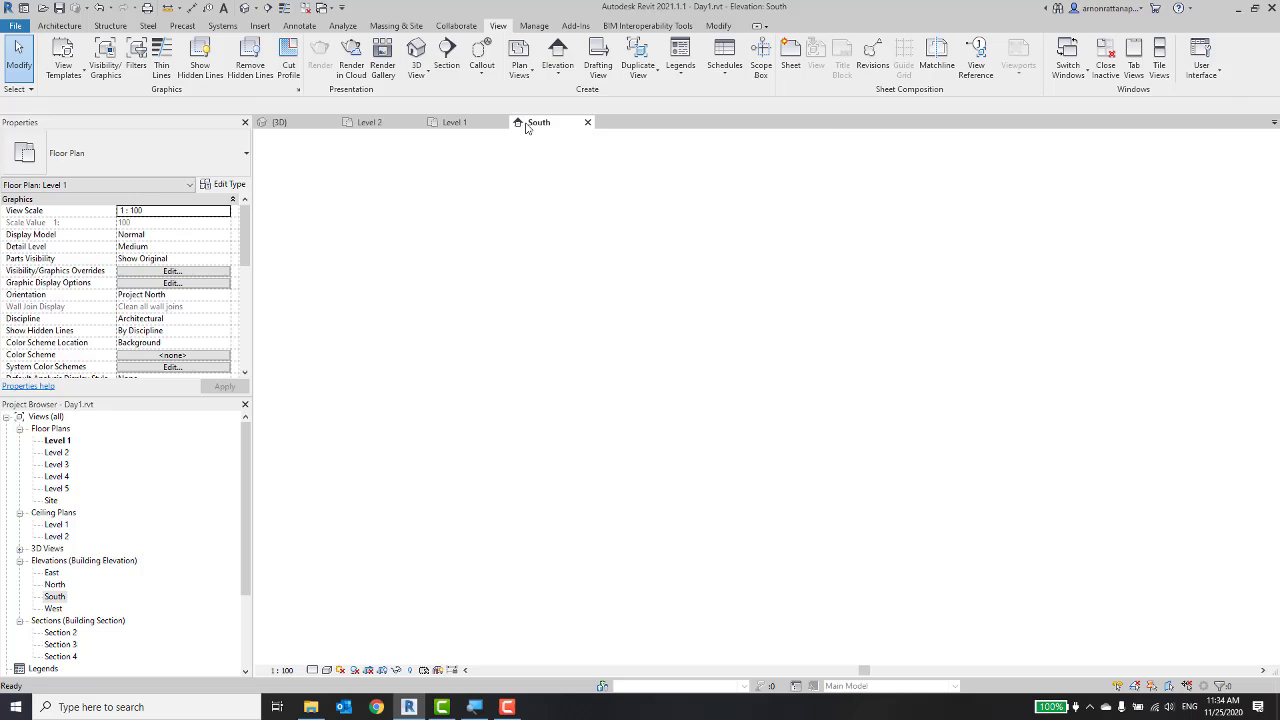
Return to the 3D view and zoom out to show the whole site.
left_click(279, 122)
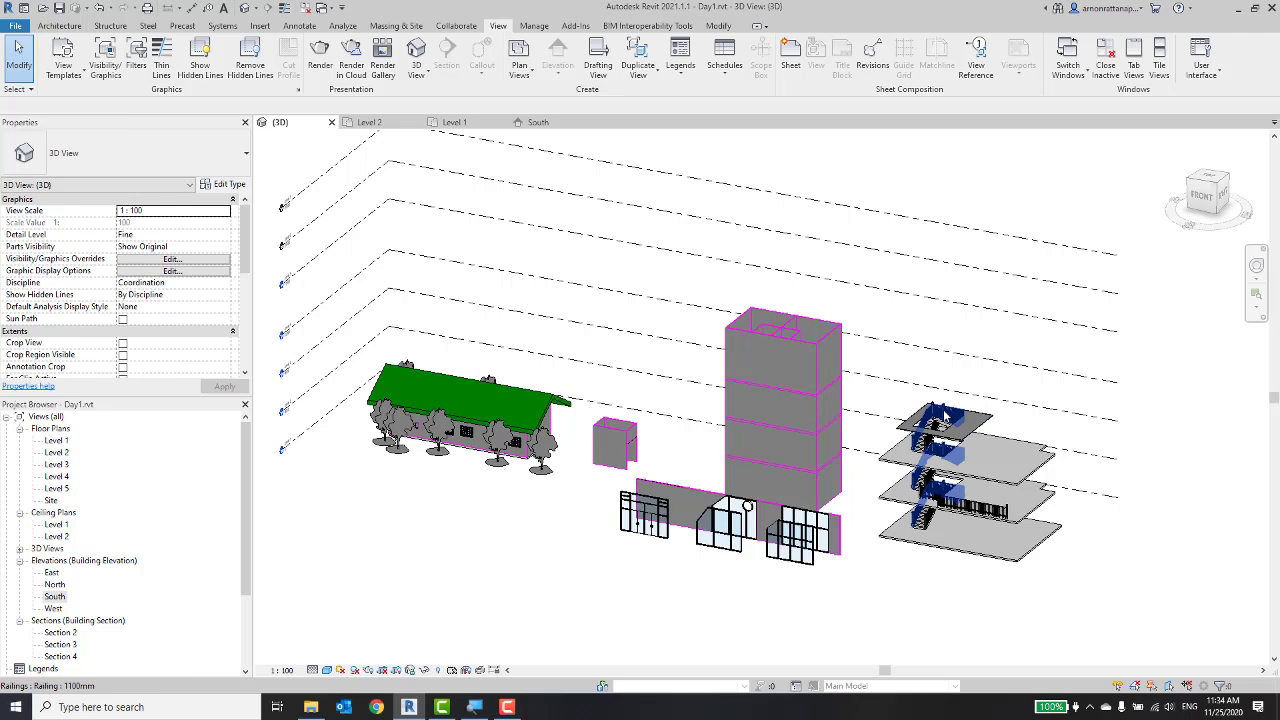
scroll(888, 302, "down", 2)
scroll(766, 486, "down", 2)
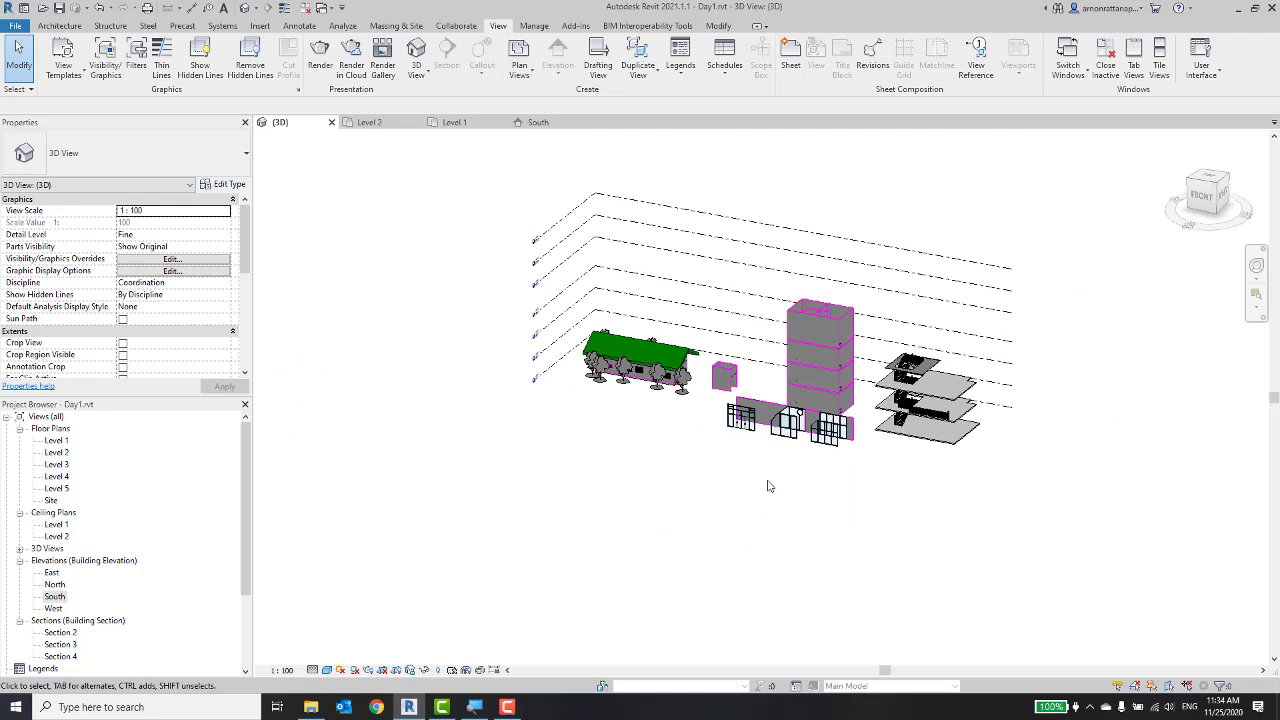
scroll(700, 570, "down", 1)
left_click(505, 707)
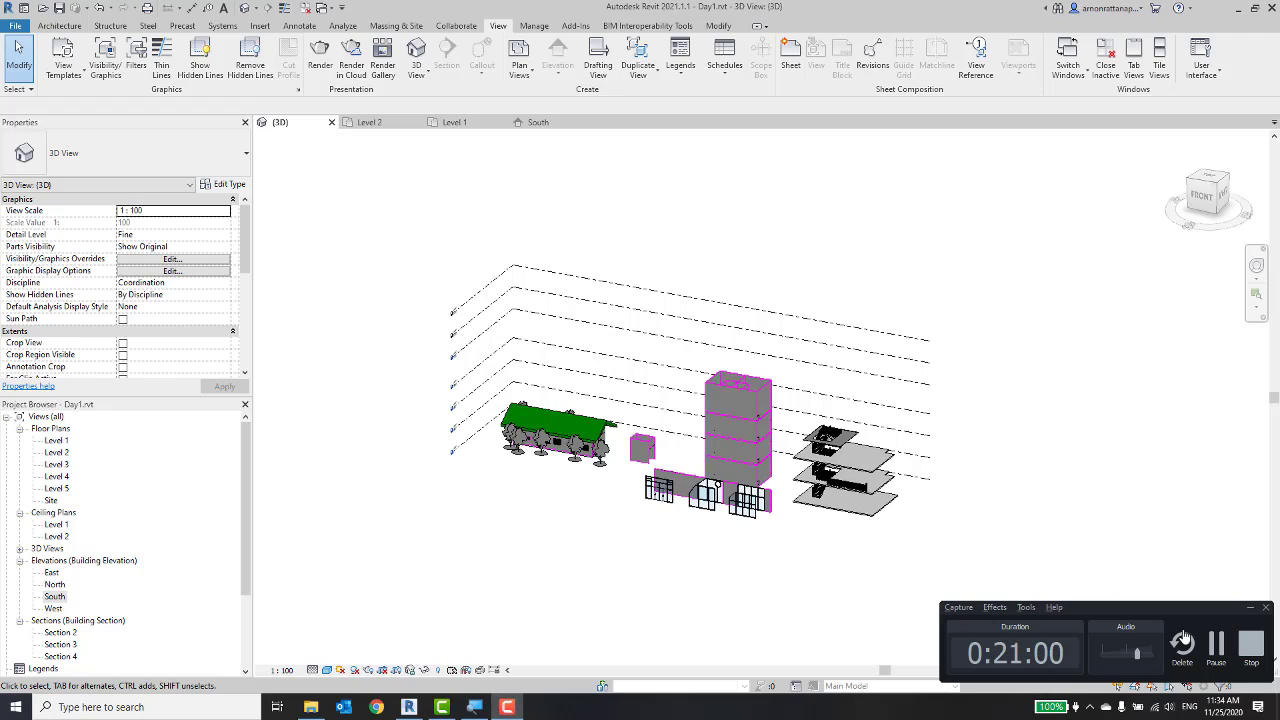
left_click(1215, 643)
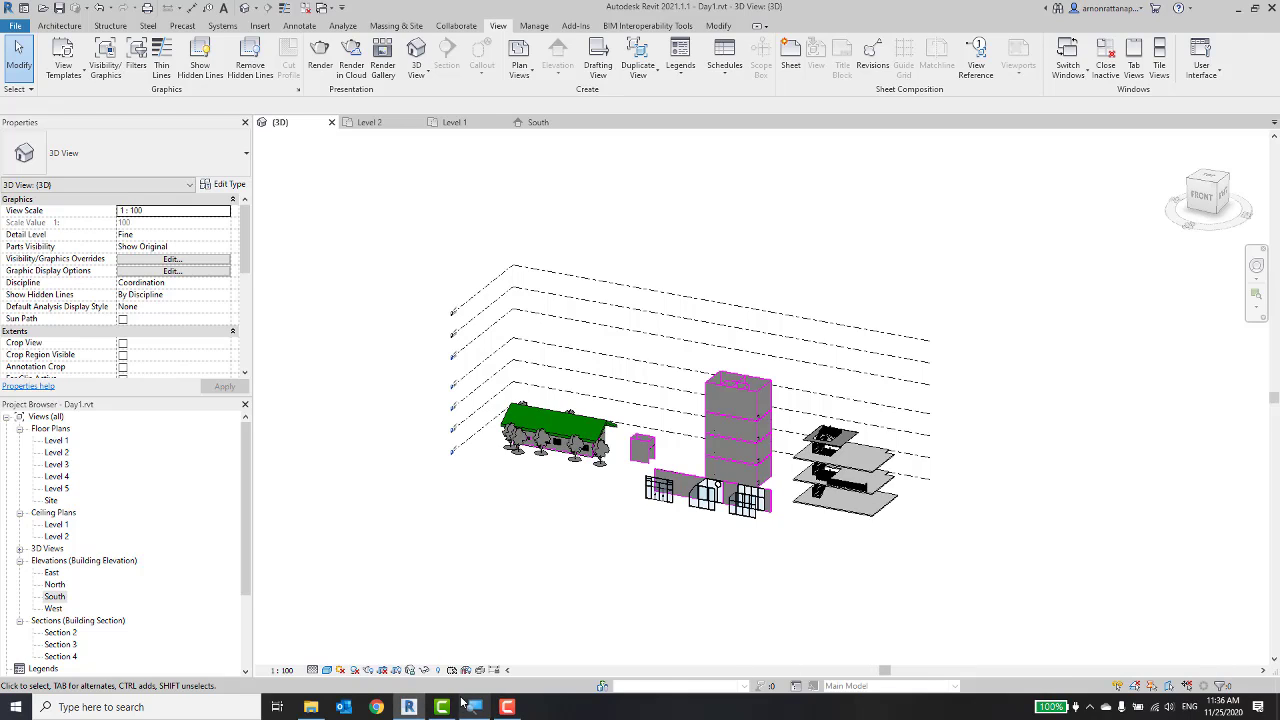